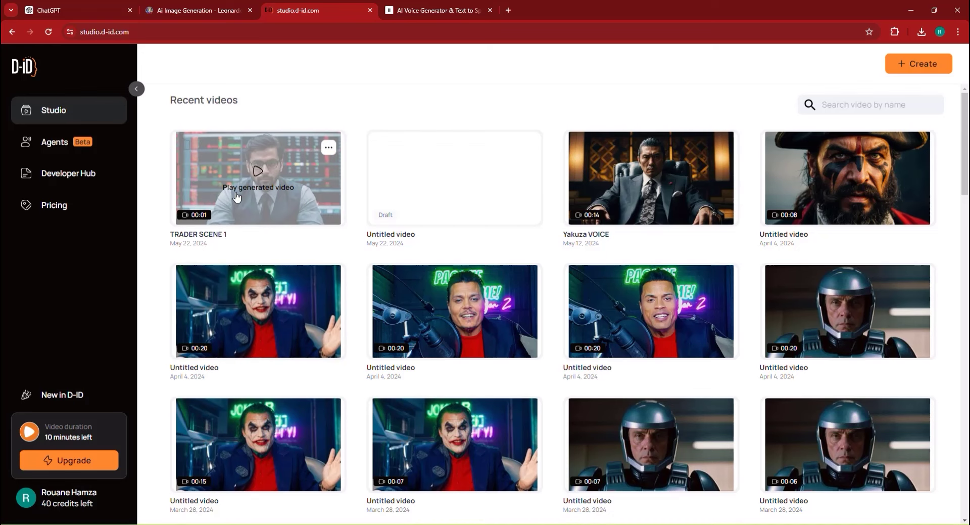
# Step: Download the TRADER SCENE 1 video from the recent videos
pyautogui.click(329, 149)
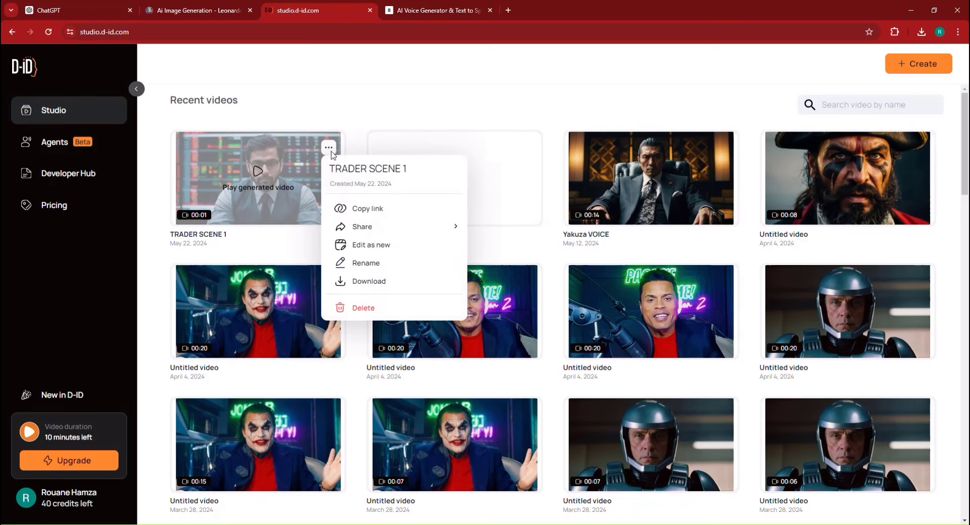
pyautogui.click(367, 281)
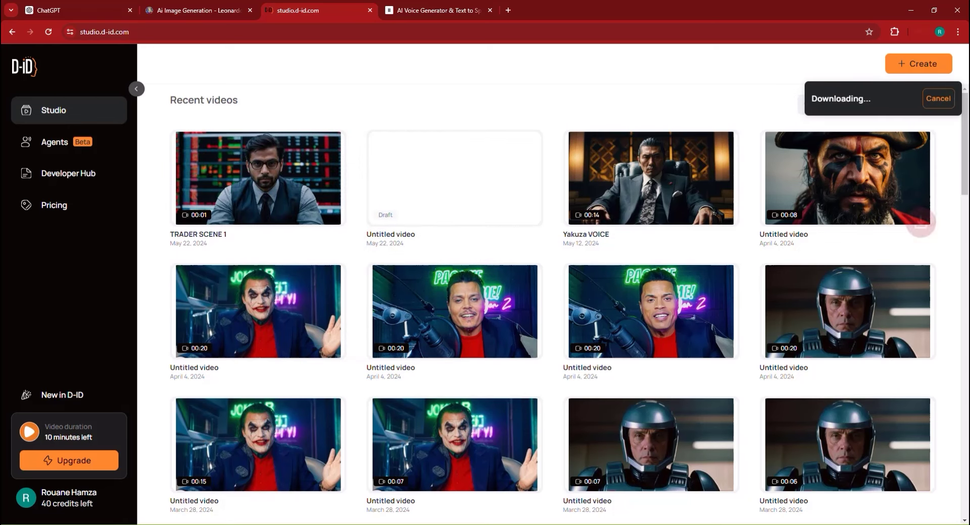
# Step: Switch to CapCut, create a new project, and import the TRADER SCENE 1 video from the Downloads folder
pyautogui.click(407, 486)
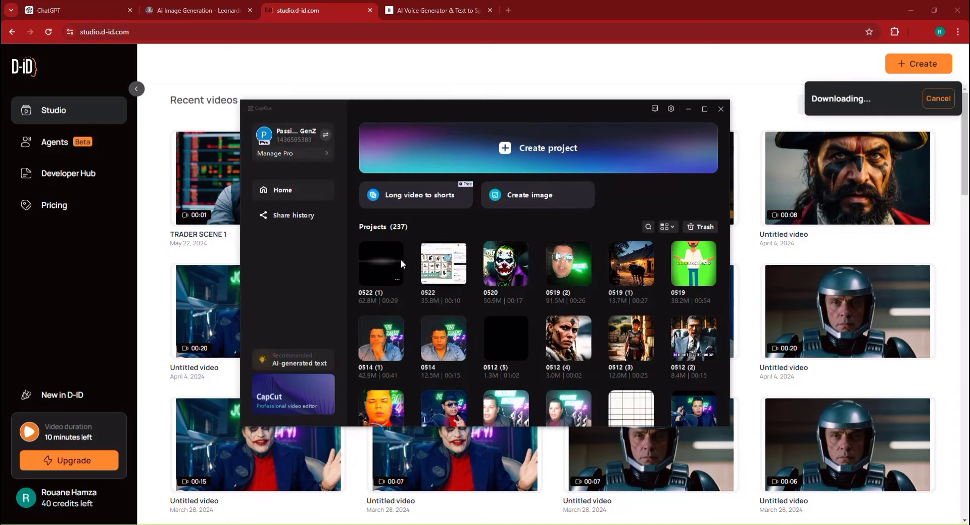
pyautogui.click(466, 149)
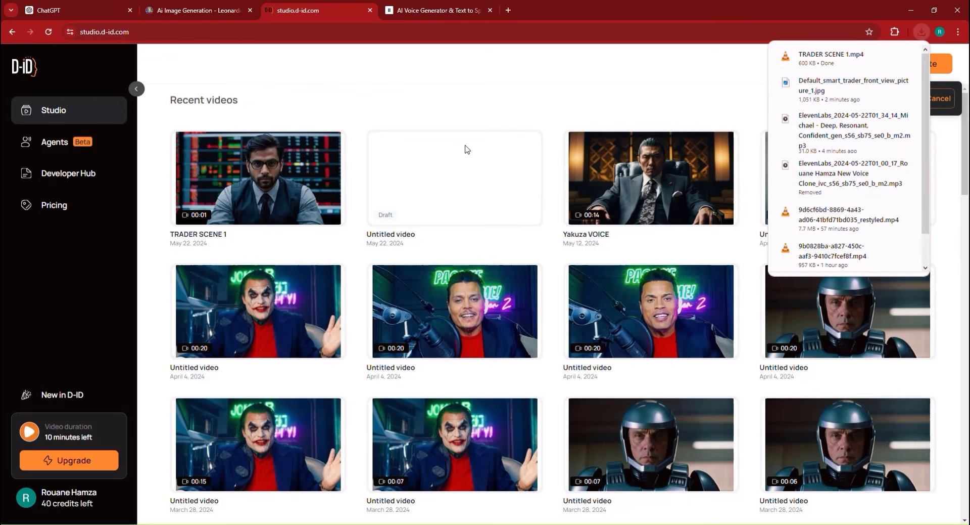
pyautogui.moveTo(465, 149)
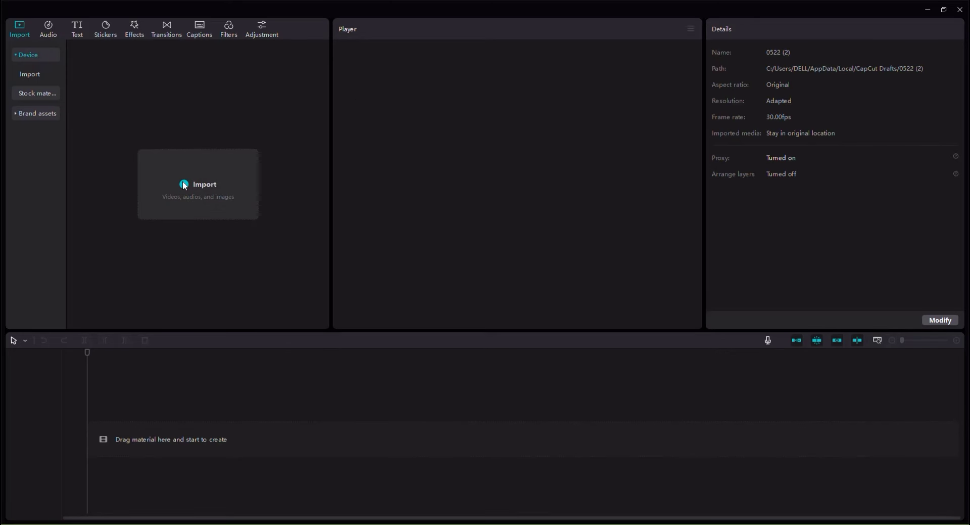
pyautogui.click(190, 201)
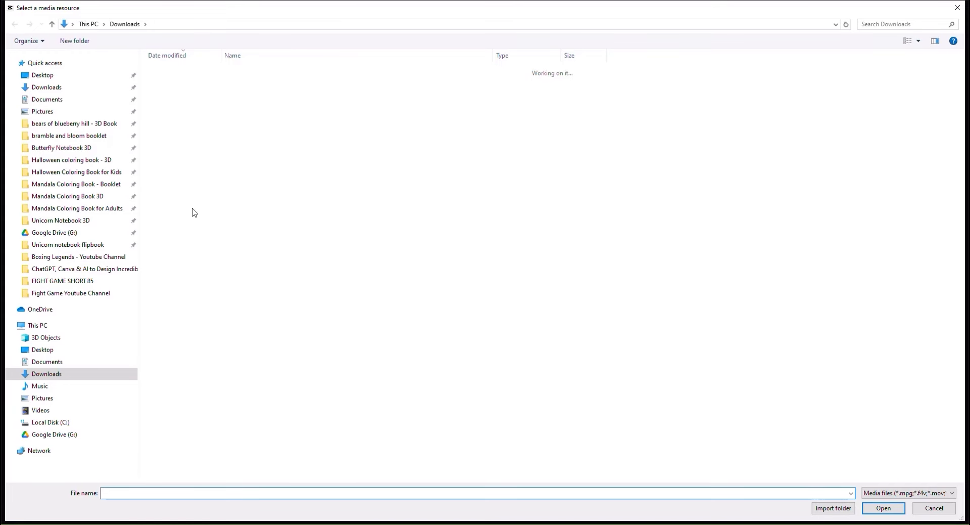
pyautogui.click(226, 85)
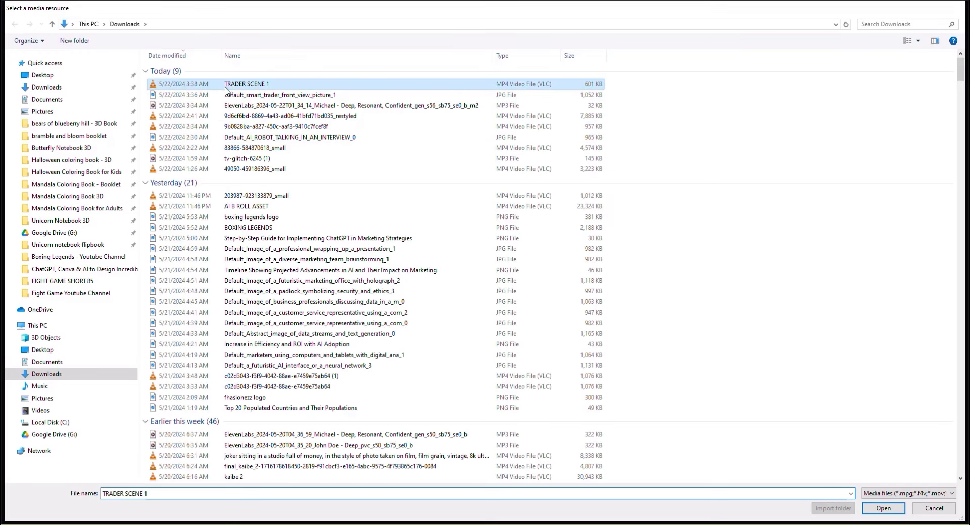
pyautogui.doubleClick(225, 85)
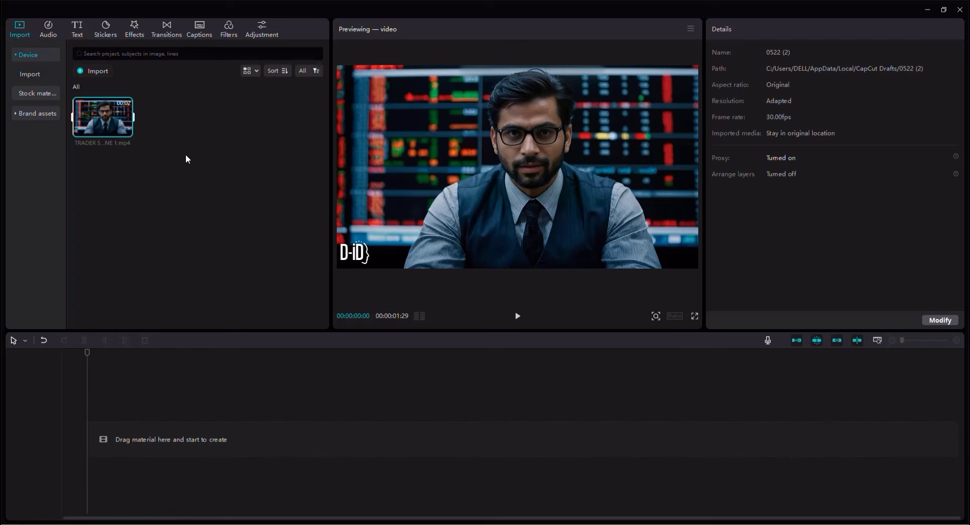
# Step: Create a new folder in the project media and rename it SCENE 1
pyautogui.rightClick(187, 159)
pyautogui.press('Escape')
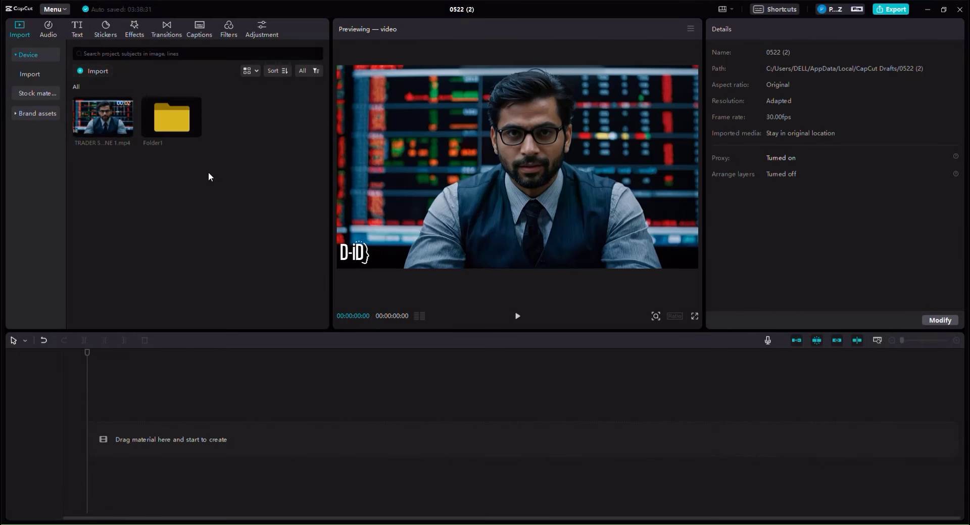
pyautogui.rightClick(175, 122)
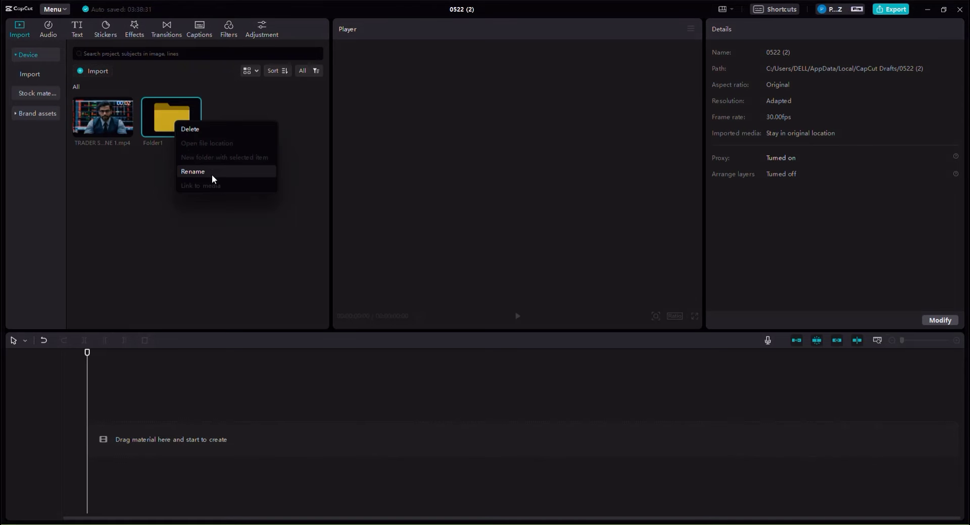
pyautogui.click(213, 179)
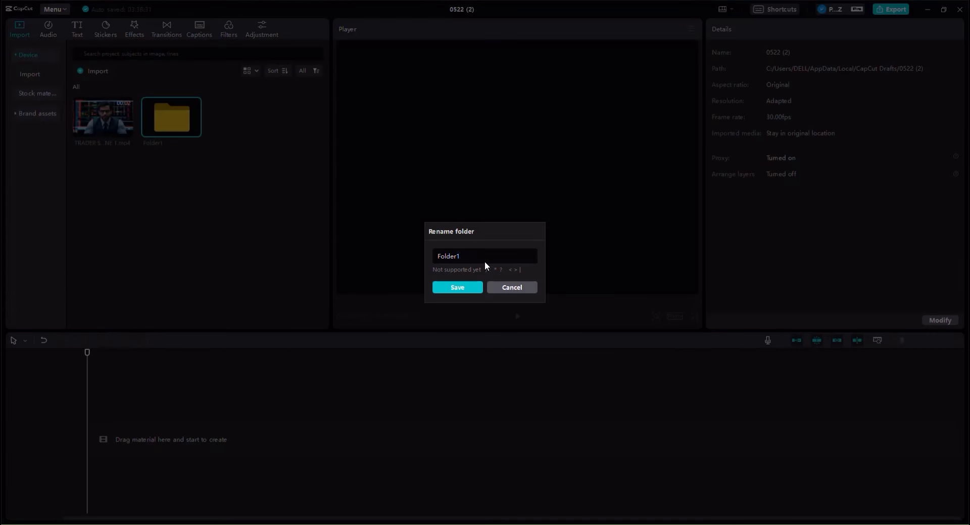
pyautogui.doubleClick(453, 255)
pyautogui.write('S')
pyautogui.press('BackSpace')
pyautogui.write('SCENE 1')
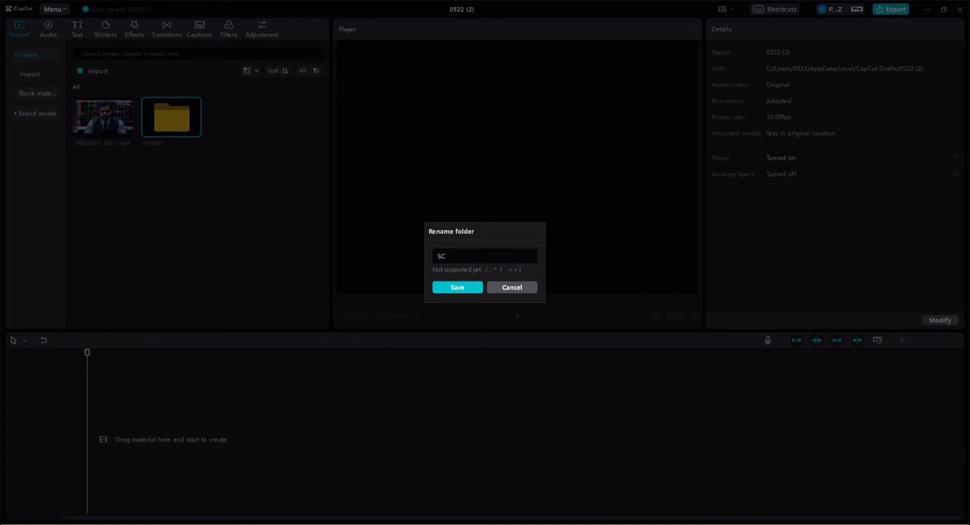
pyautogui.click(471, 284)
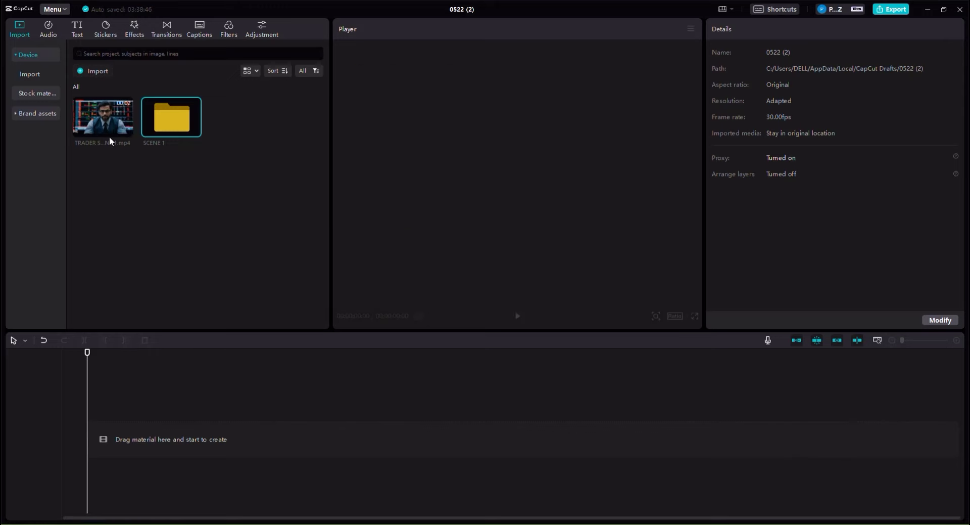
# Step: Move the TRADER SCENE 1 clip into the SCENE 1 folder and place it at the start of the timeline
pyautogui.moveTo(110, 136); pyautogui.dragTo(157, 119)
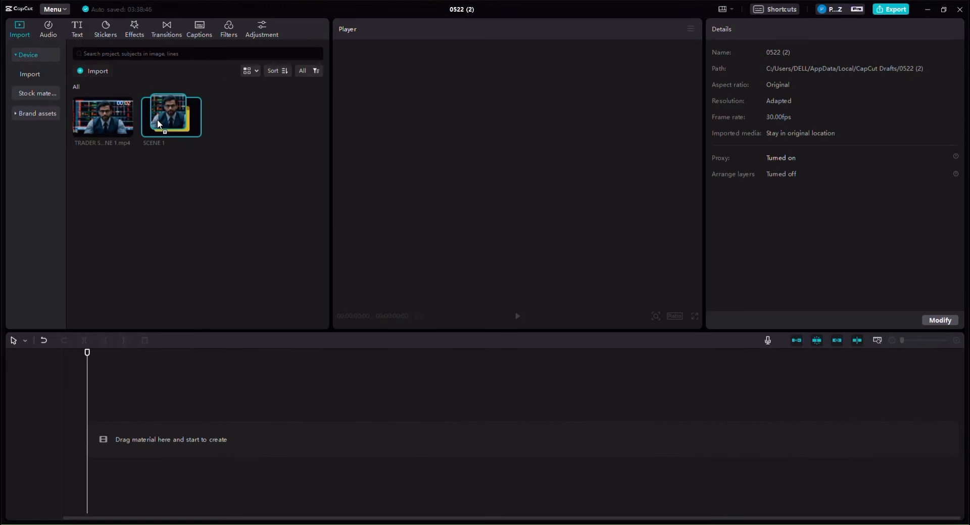
pyautogui.doubleClick(102, 126)
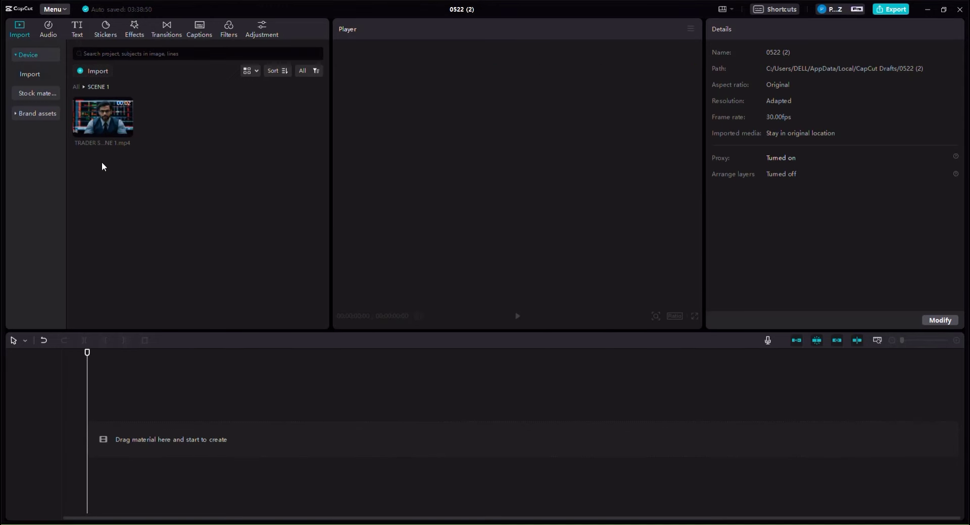
pyautogui.moveTo(95, 438); pyautogui.dragTo(101, 438)
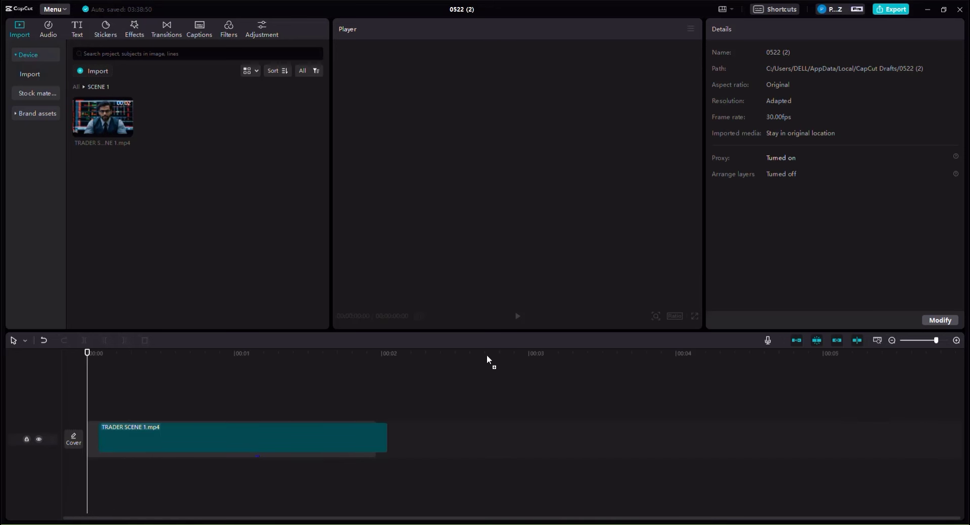
pyautogui.moveTo(434, 301); pyautogui.dragTo(433, 300)
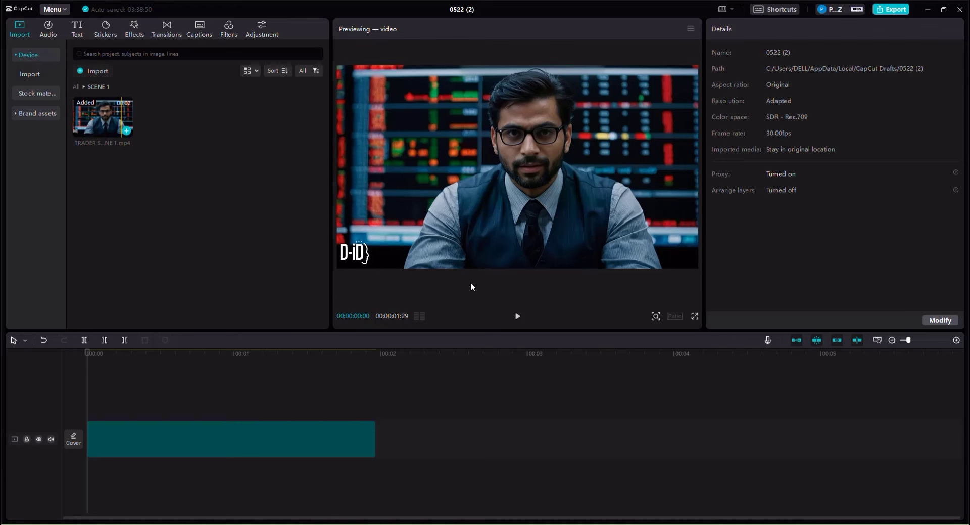
# Step: Scale the TRADER SCENE 1 clip to 123% and set its position to X 37, Y -206
pyautogui.click(233, 439)
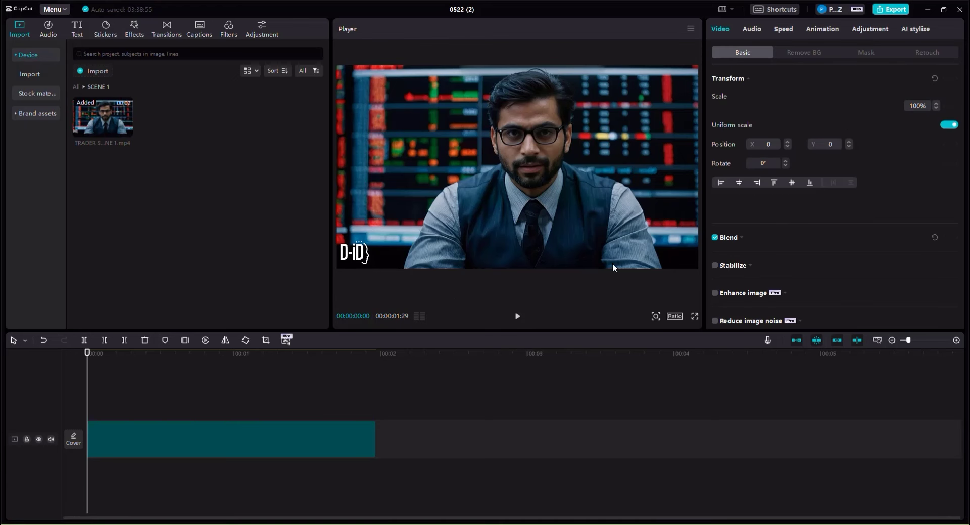
pyautogui.click(286, 447)
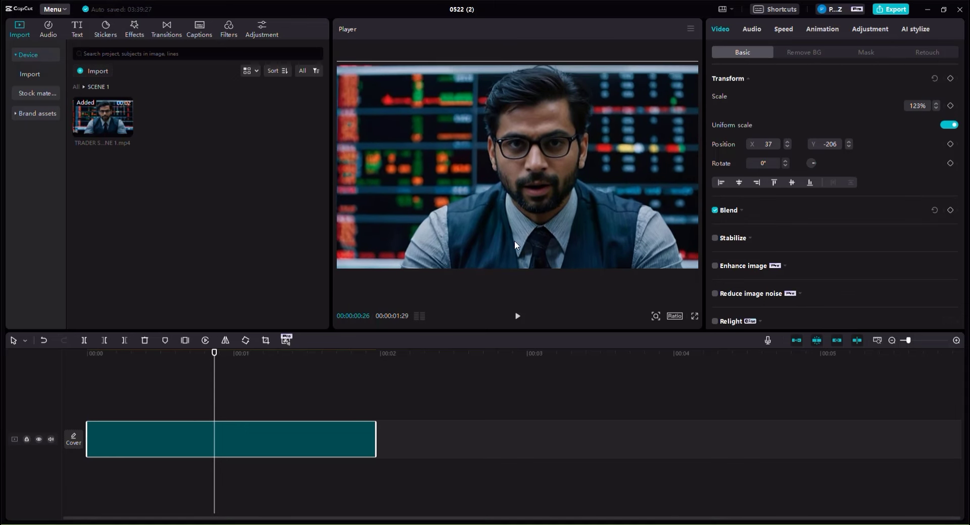
# Step: Preview the scaled clip in full screen from its beginning, and return the playhead to the timeline's start
pyautogui.click(124, 372)
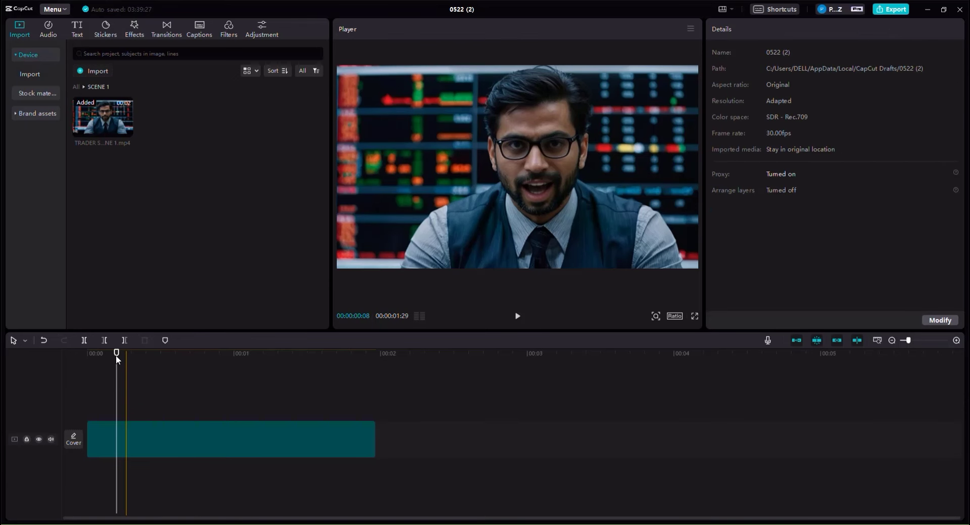
pyautogui.click(70, 350)
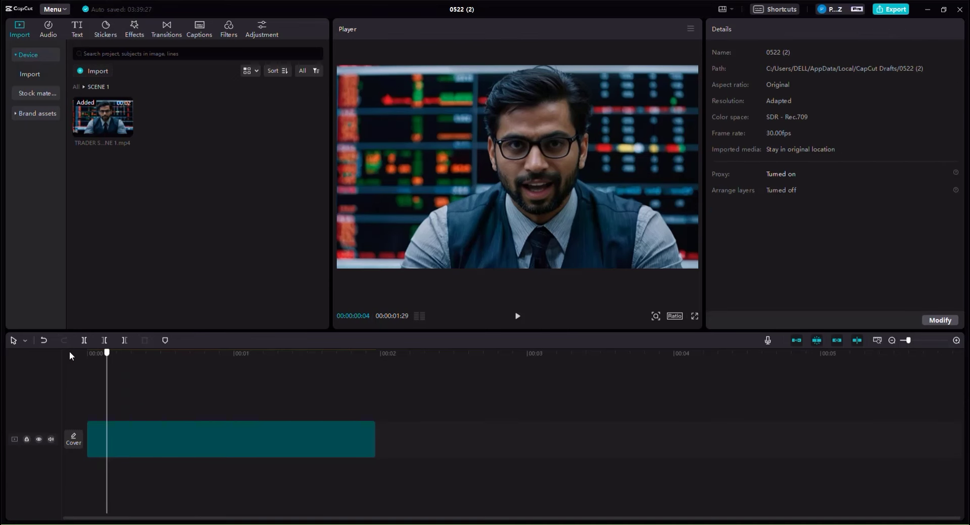
pyautogui.click(696, 317)
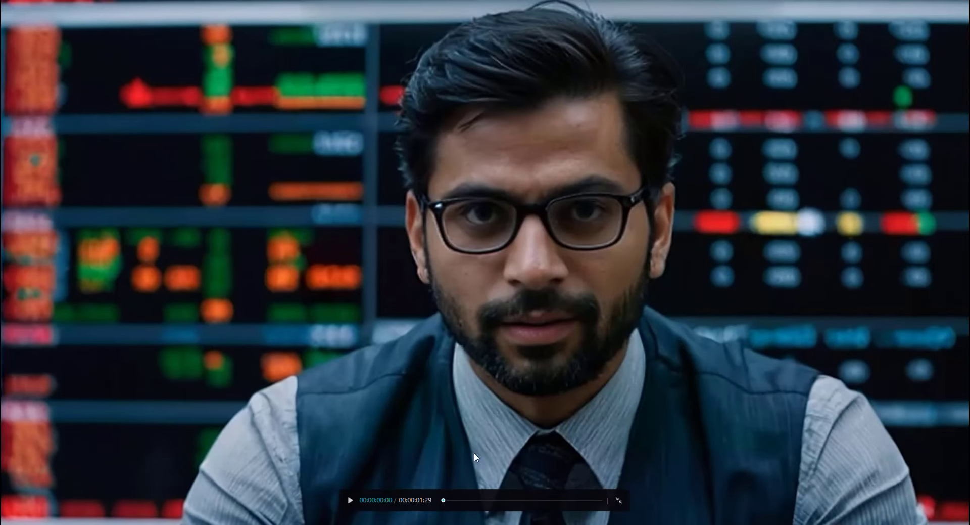
pyautogui.press('space')
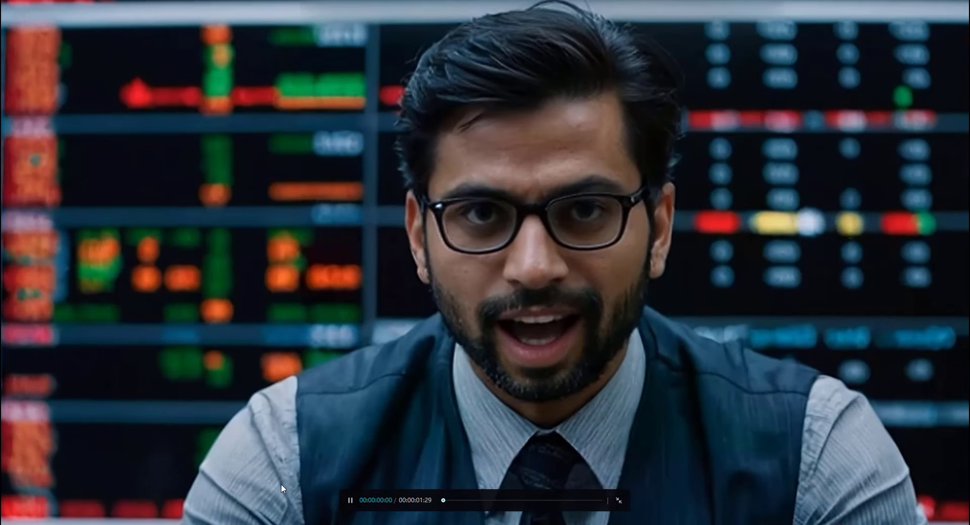
pyautogui.press('Escape')
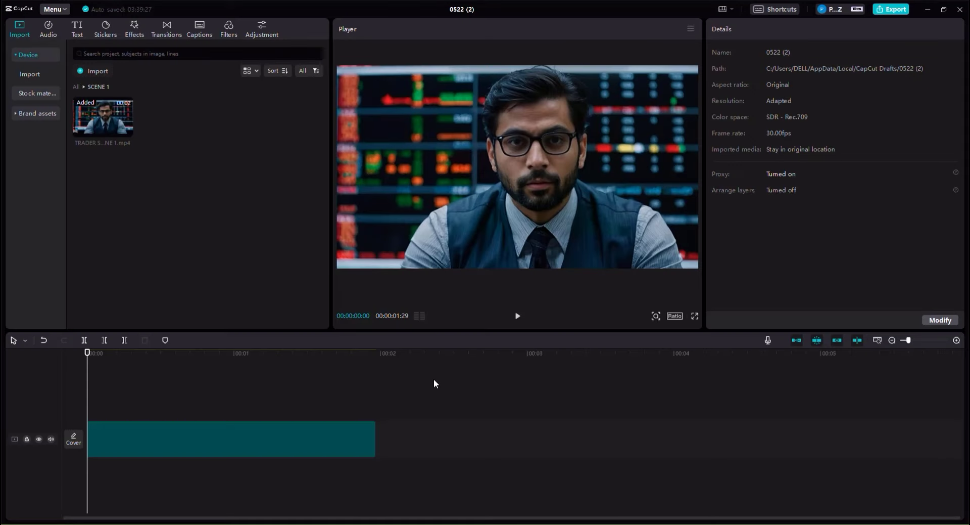
pyautogui.click(116, 353)
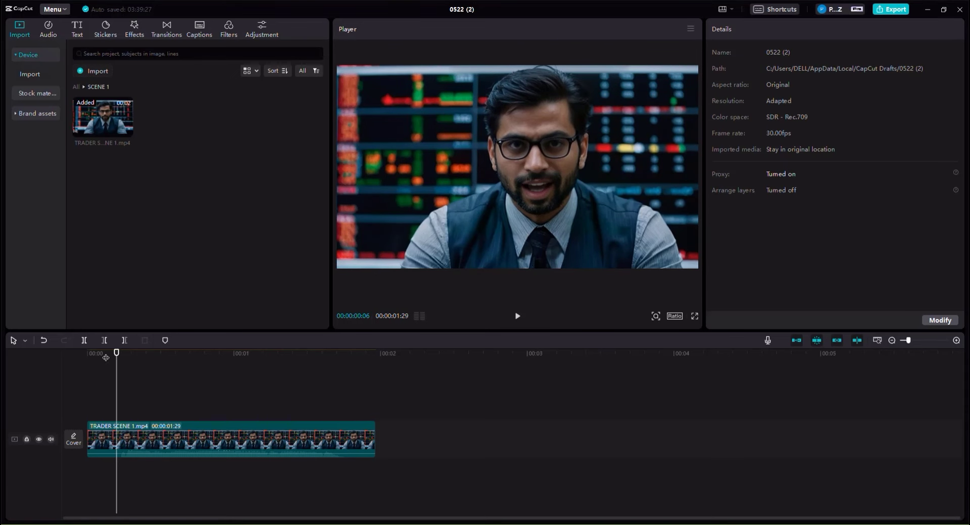
pyautogui.press('Home')
pyautogui.click(157, 445)
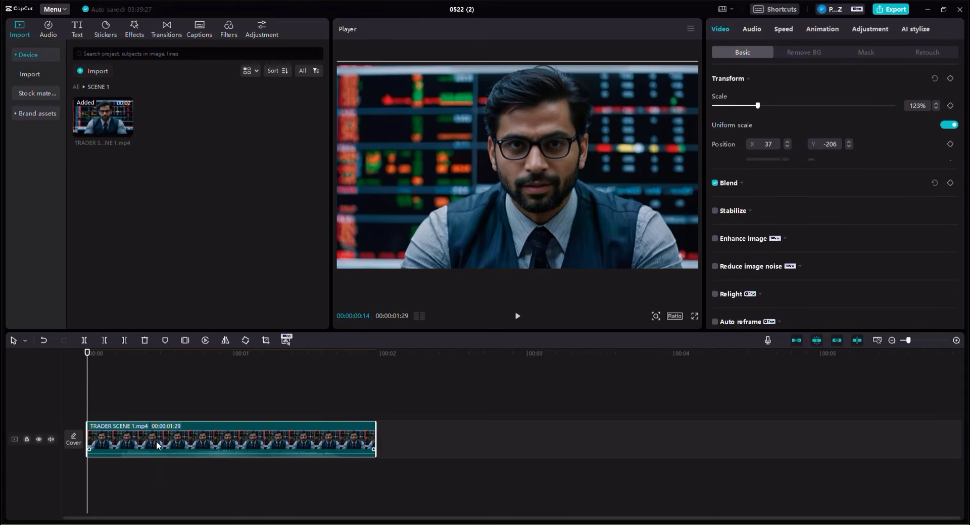
pyautogui.rightClick(156, 445)
pyautogui.click(183, 443)
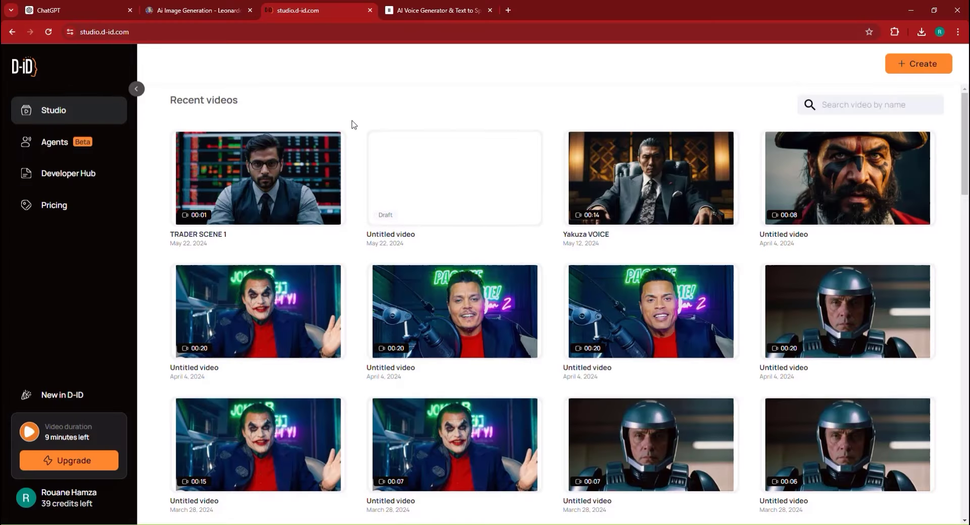
# Step: Switch to ChatGPT and copy the second hook voiceover line, "Discover the secret to never losing a trade again!"
pyautogui.click(199, 5)
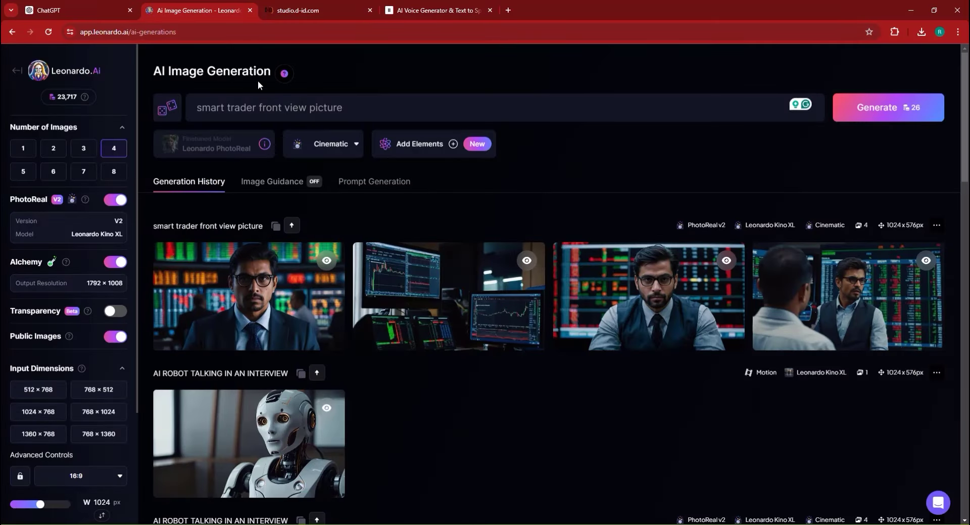
pyautogui.click(61, 6)
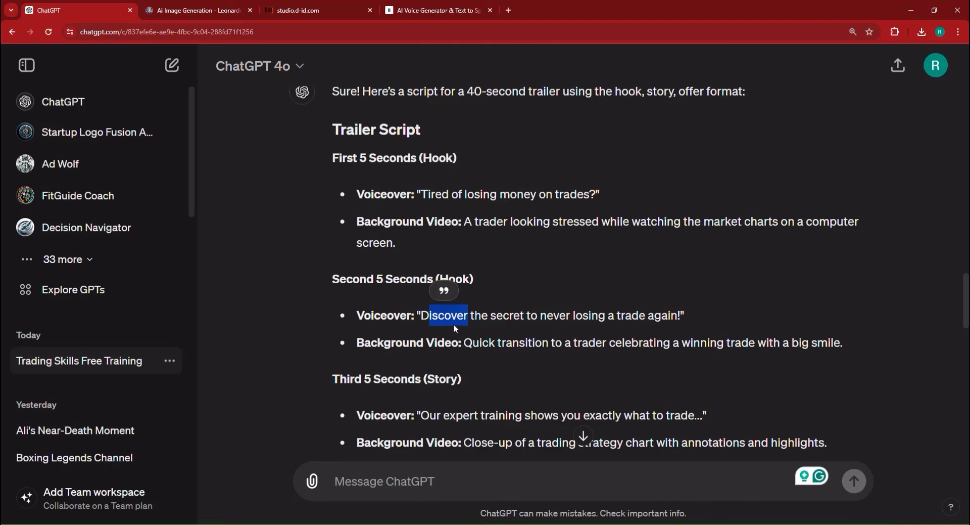
pyautogui.moveTo(421, 315); pyautogui.dragTo(681, 315)
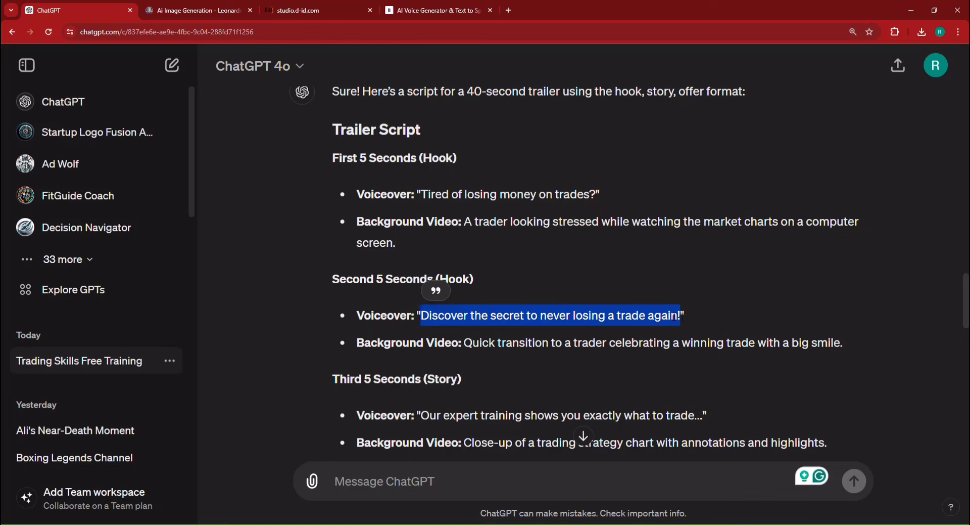
pyautogui.rightClick(674, 317)
pyautogui.click(702, 328)
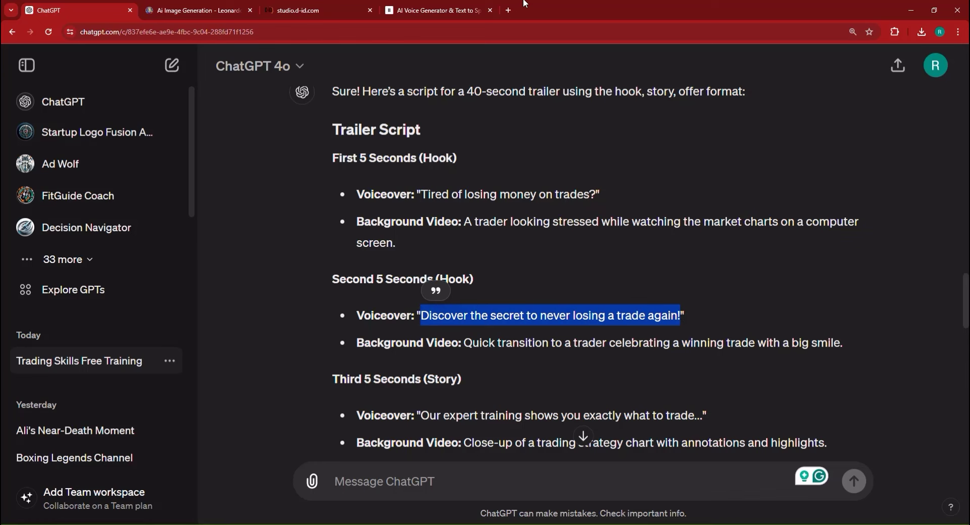
# Step: Switch to ElevenLabs, replace the speech text with "Discover the secret to never losing a trade again!" and generate the speech
pyautogui.click(399, 11)
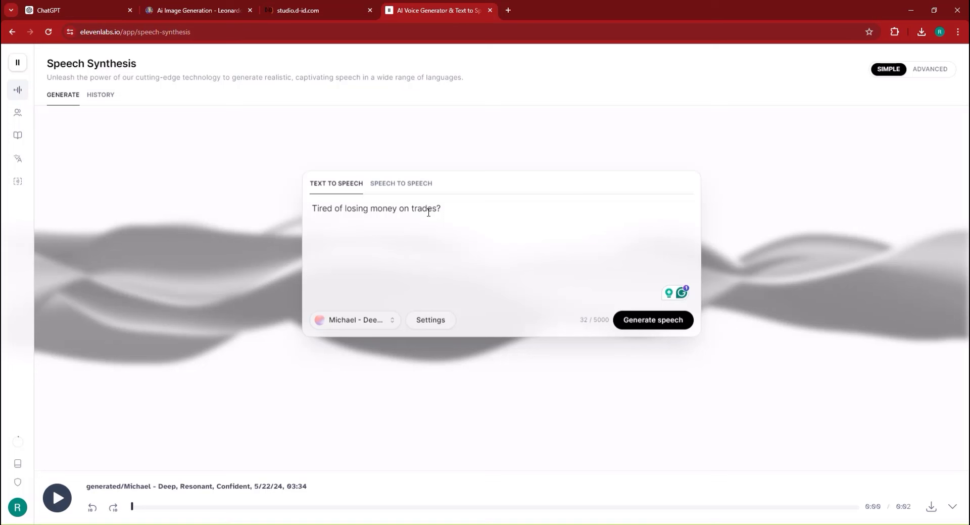
pyautogui.tripleClick(429, 212)
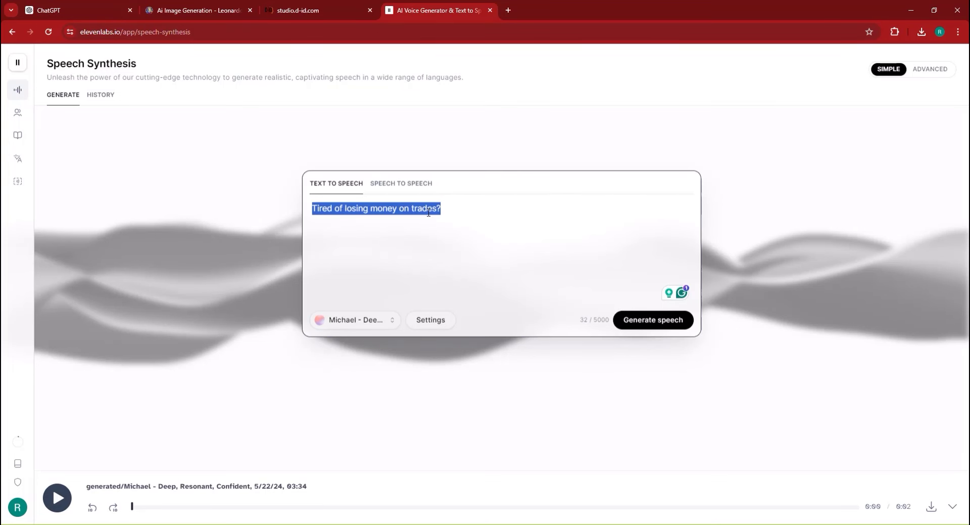
pyautogui.hotkey('ctrl', 'v')
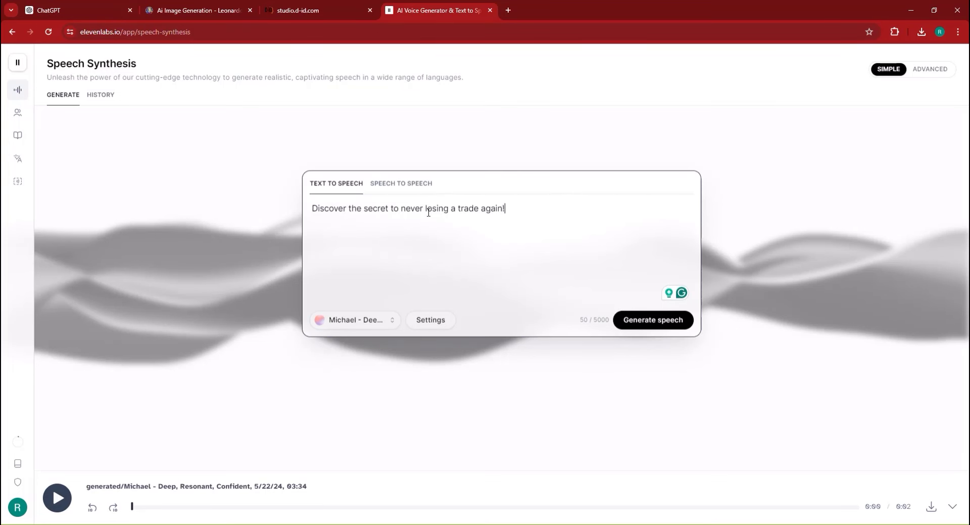
pyautogui.click(657, 321)
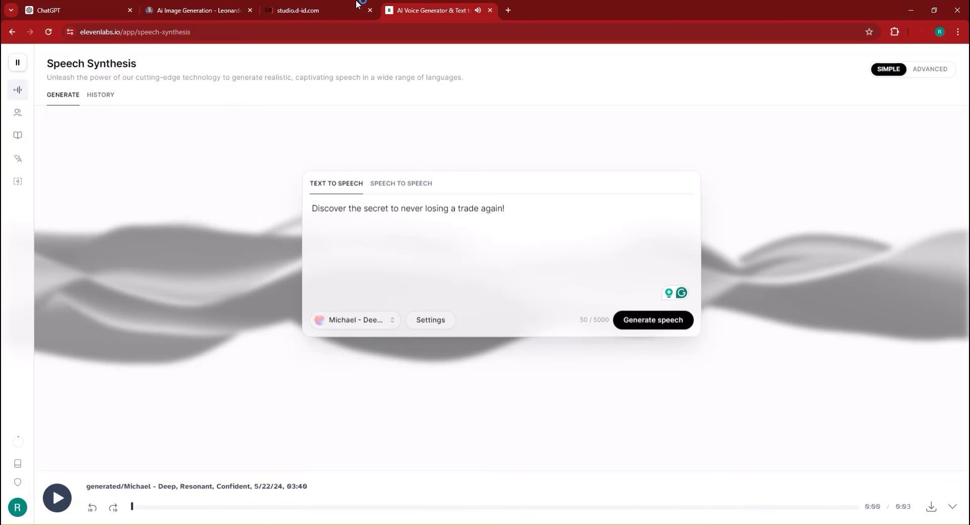
# Step: Switch to D-ID and start a new video with the trader avatar, setting its movements to Lively and its emotion to Happy
pyautogui.click(331, 8)
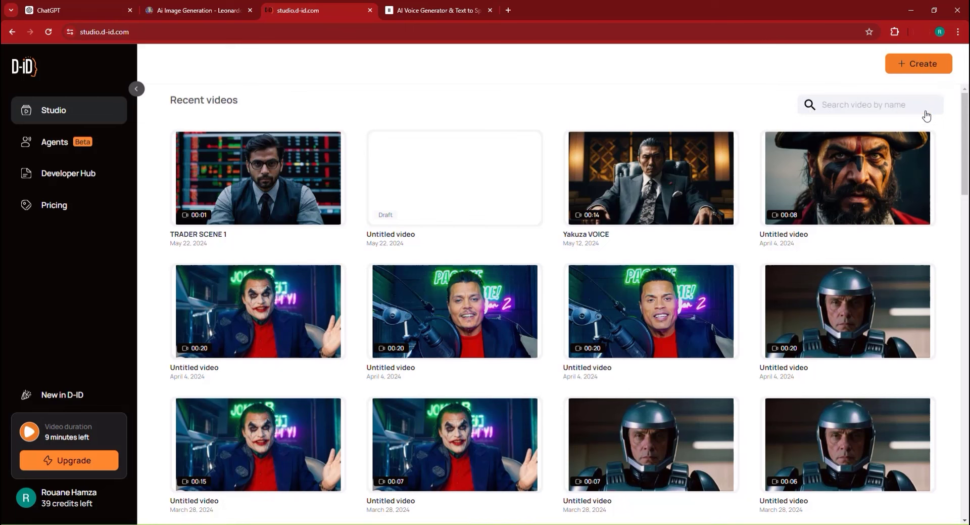
pyautogui.click(921, 71)
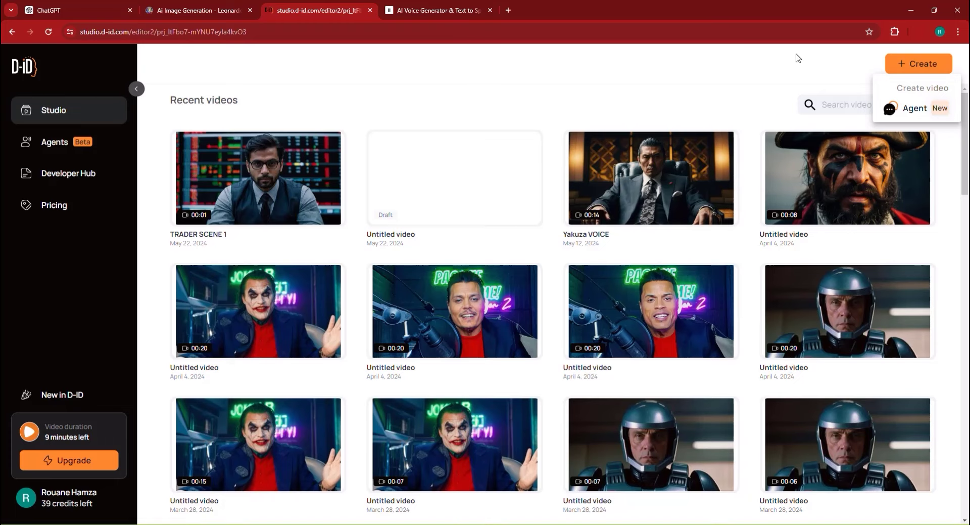
pyautogui.click(910, 91)
pyautogui.click(126, 166)
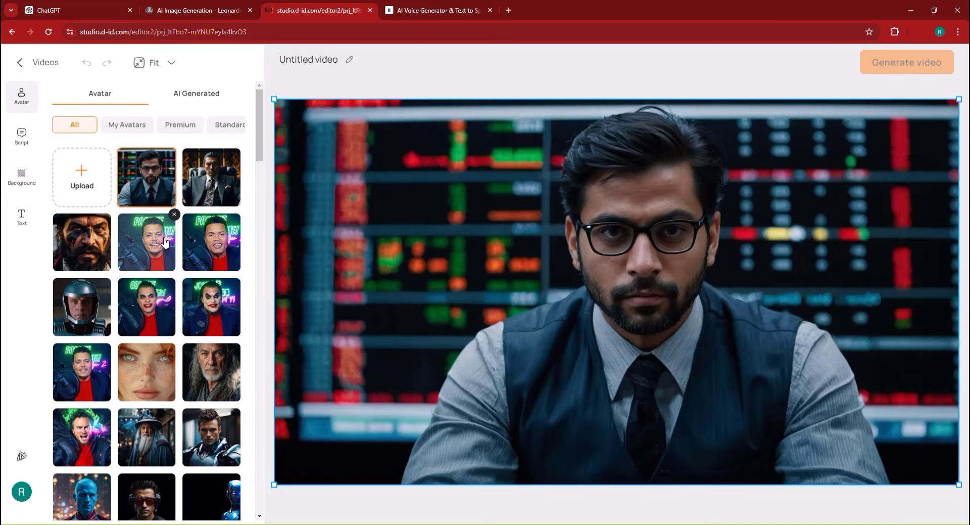
pyautogui.click(152, 176)
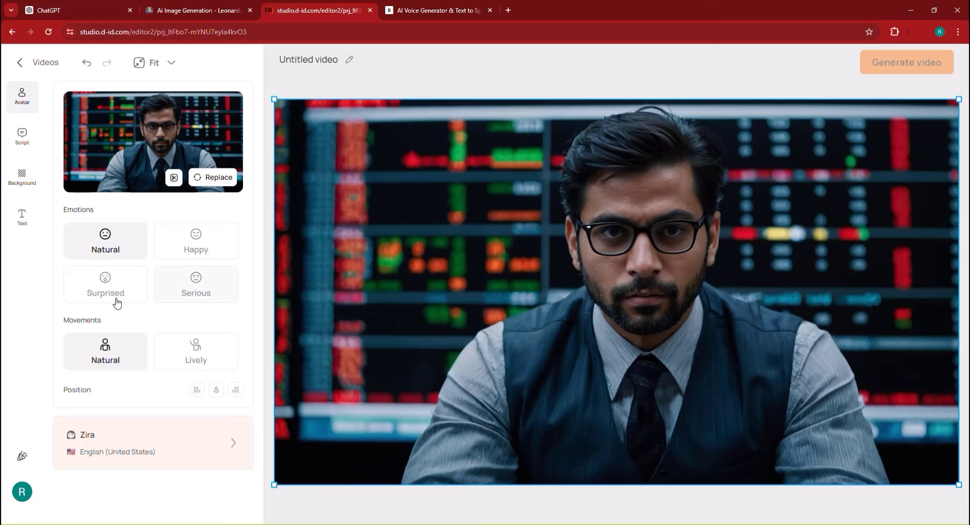
pyautogui.click(170, 351)
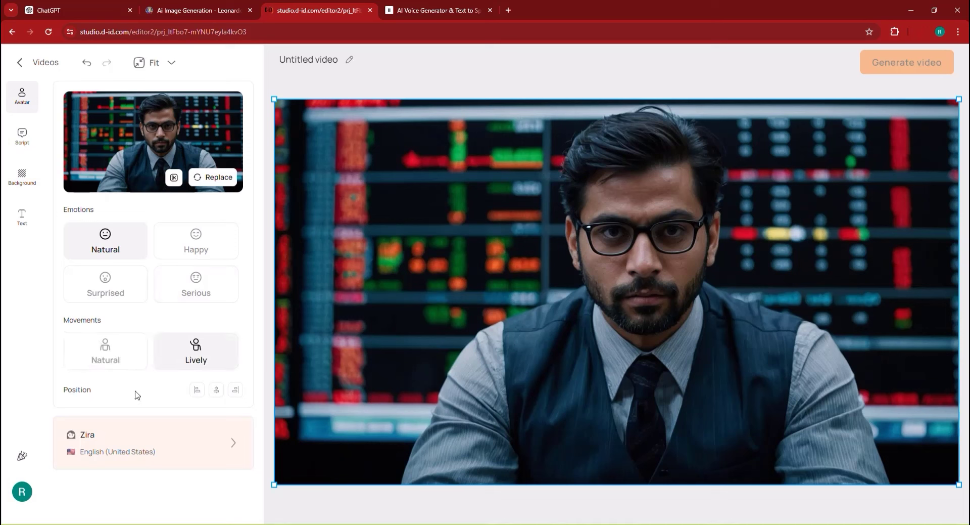
pyautogui.click(198, 246)
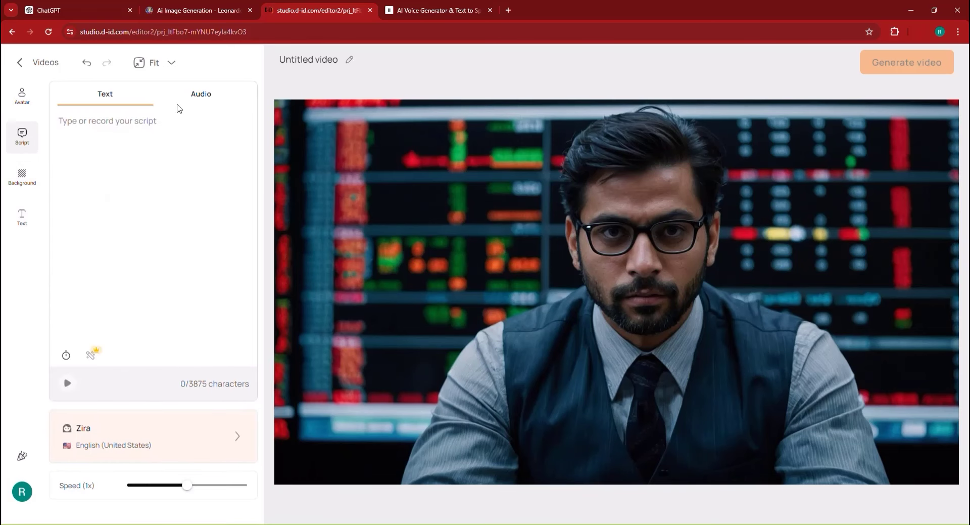
# Step: Upload the ElevenLabs_2024-05-22T01_40_11 MP3 from Downloads as the avatar's audio script and play it back
pyautogui.click(183, 102)
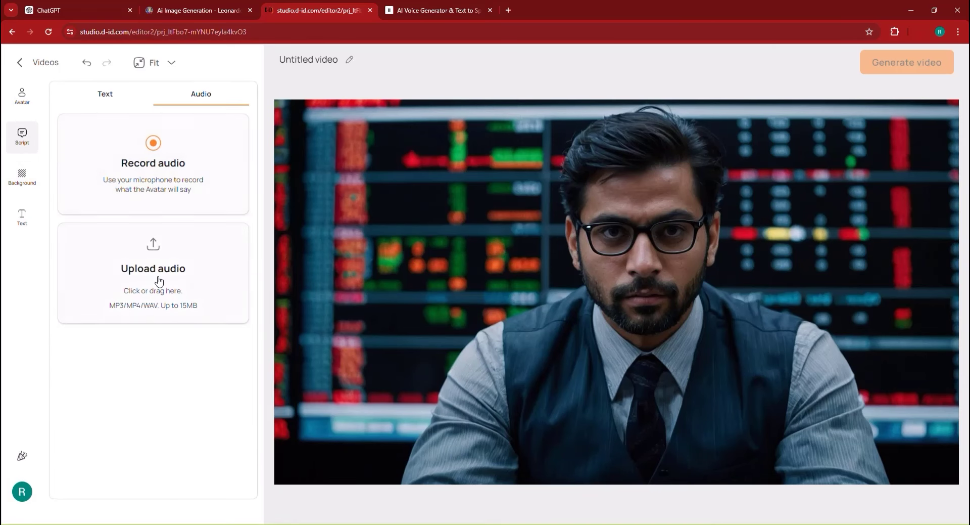
pyautogui.click(159, 281)
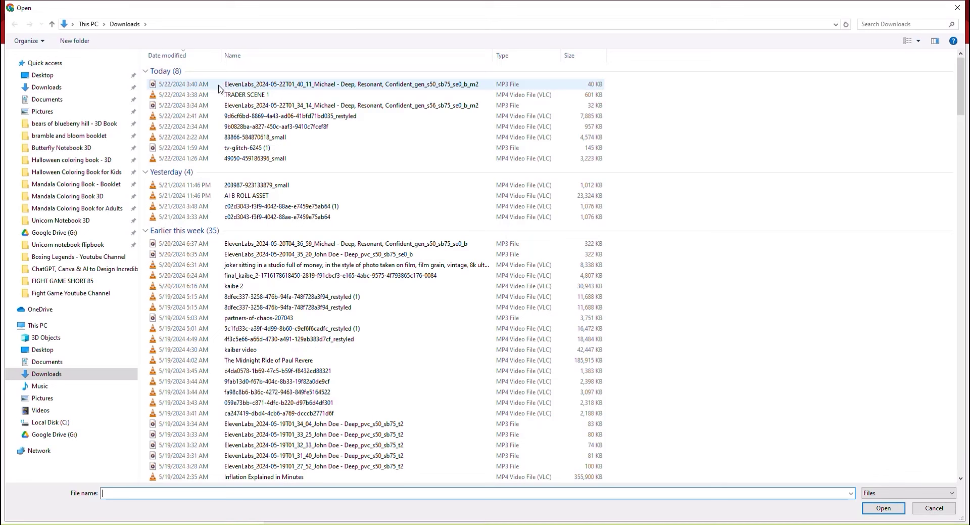
pyautogui.doubleClick(219, 85)
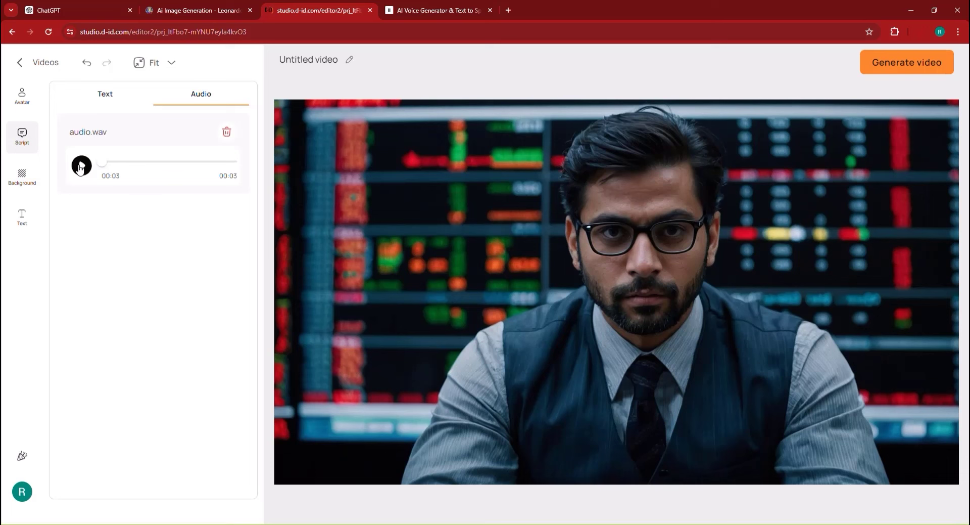
pyautogui.click(80, 165)
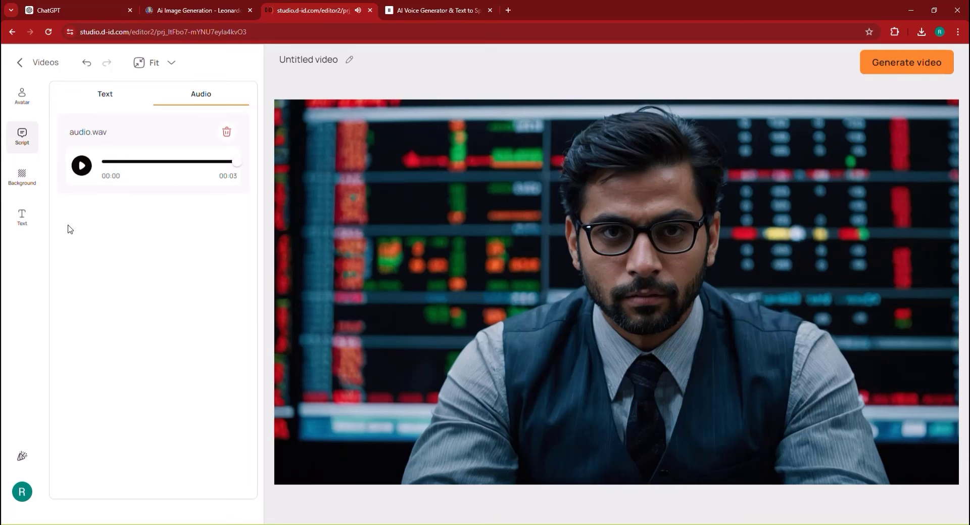
# Step: Name the video "trader scene 2" and generate it
pyautogui.click(913, 64)
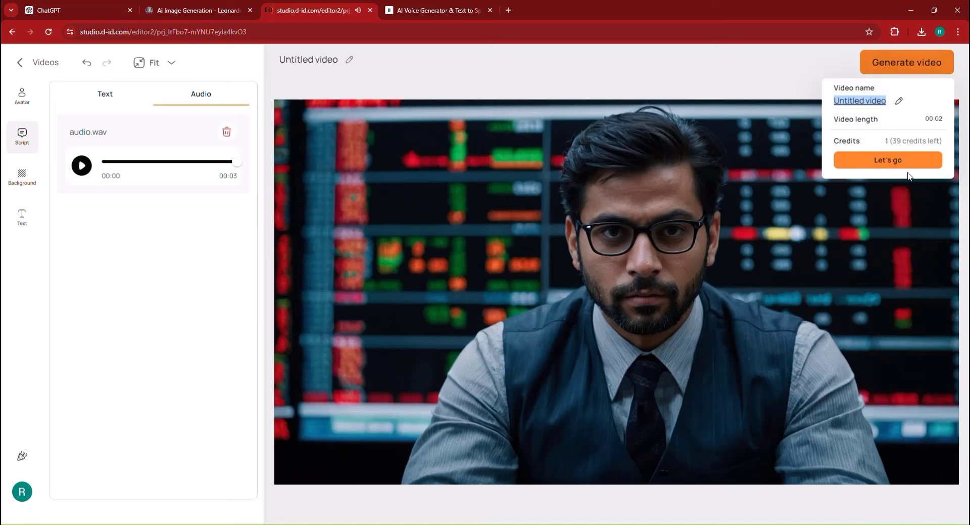
pyautogui.write('tra')
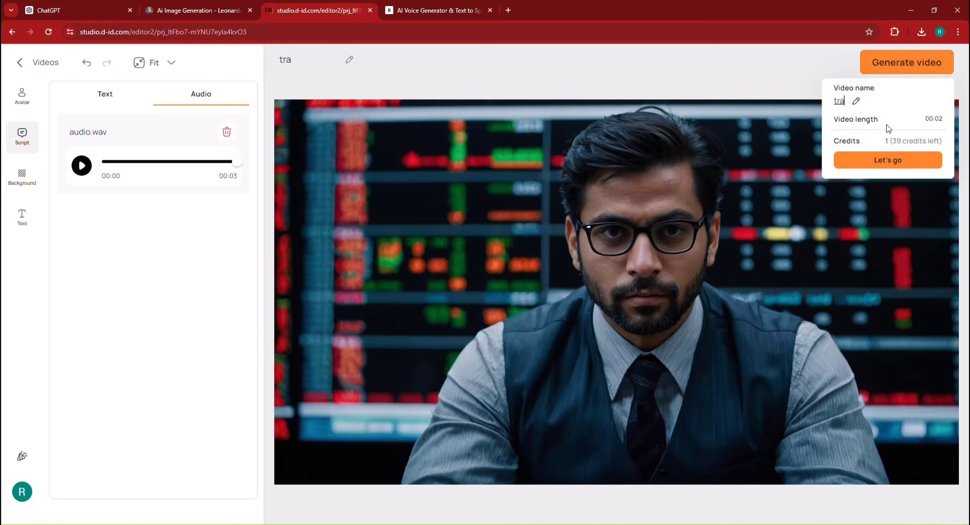
pyautogui.write('der scee')
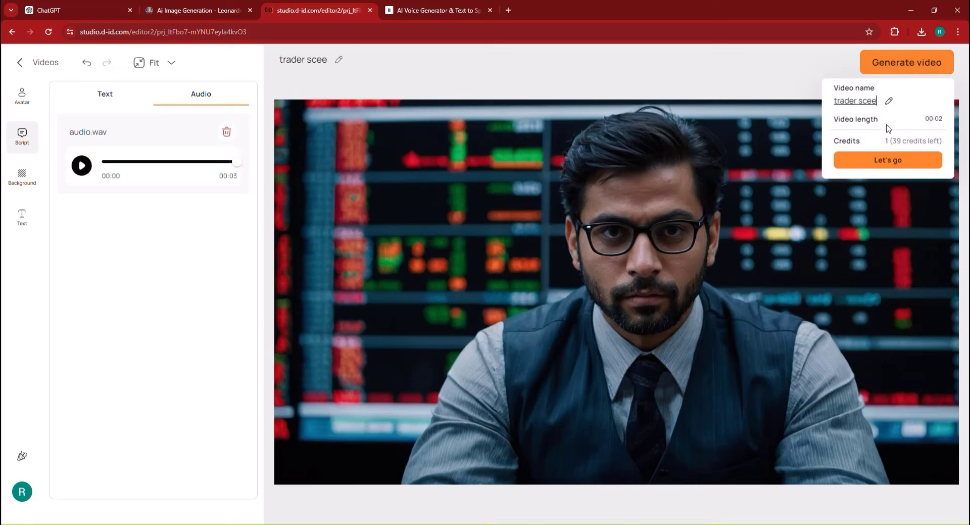
pyautogui.press('BackSpace')
pyautogui.write('ne 2')
pyautogui.click(908, 164)
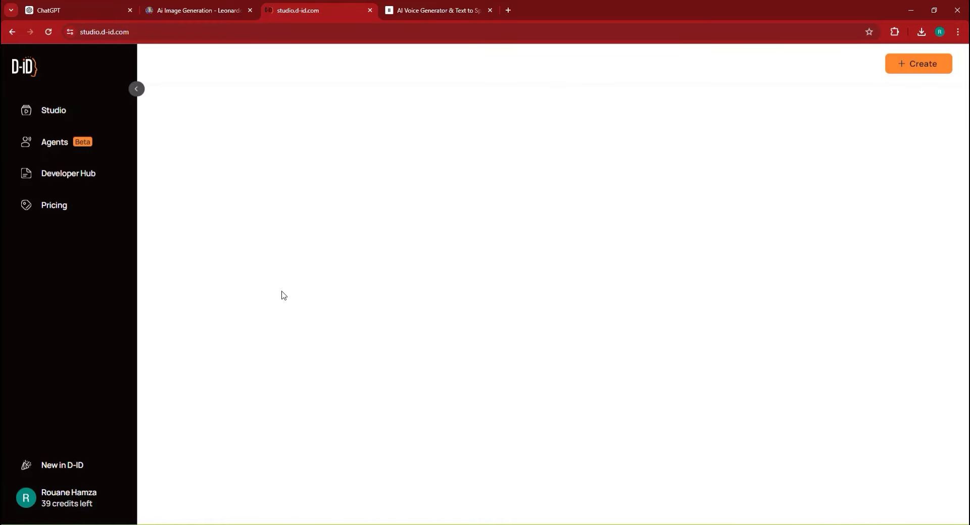
# Step: Open kaiber.ai/create in a new browser tab and choose the Transform video type, leaving its media upload empty
pyautogui.click(513, 12)
pyautogui.write('kaiber.ai/create')
pyautogui.press('Return')
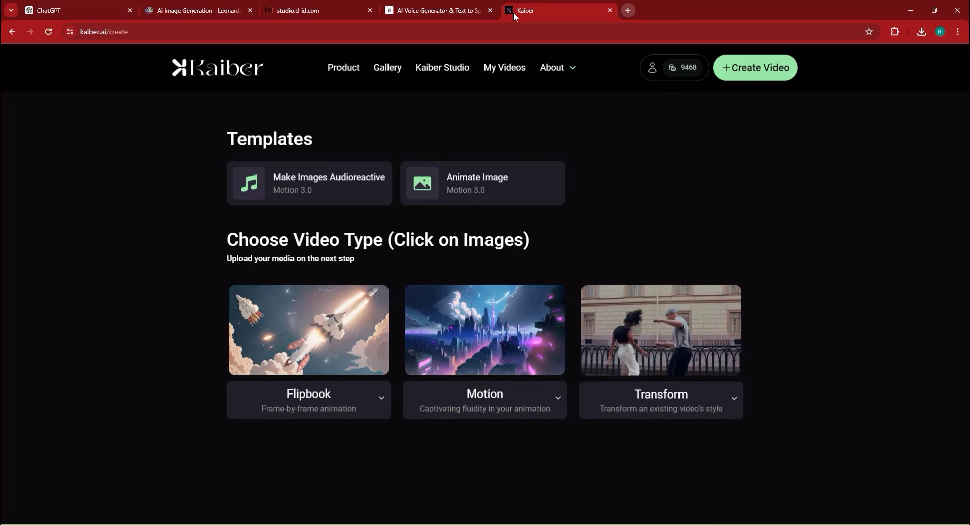
pyautogui.click(682, 336)
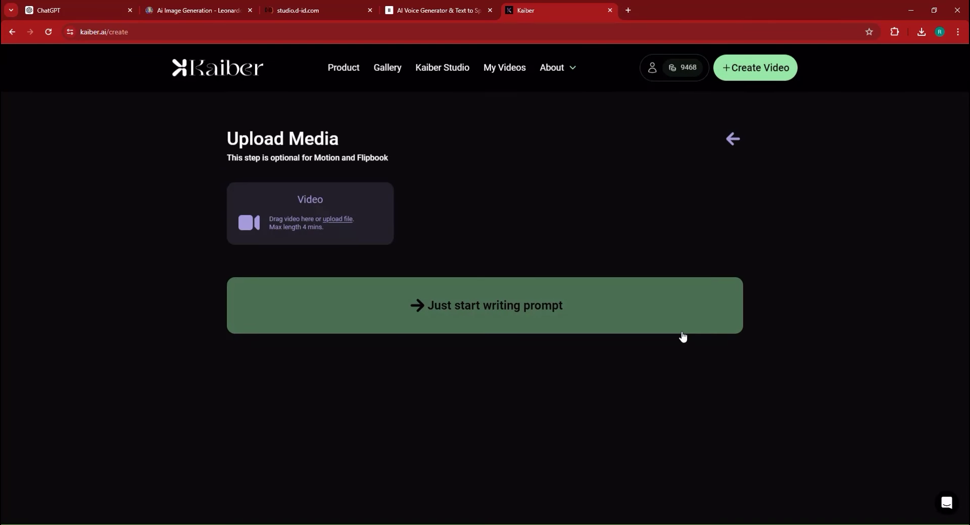
pyautogui.click(318, 203)
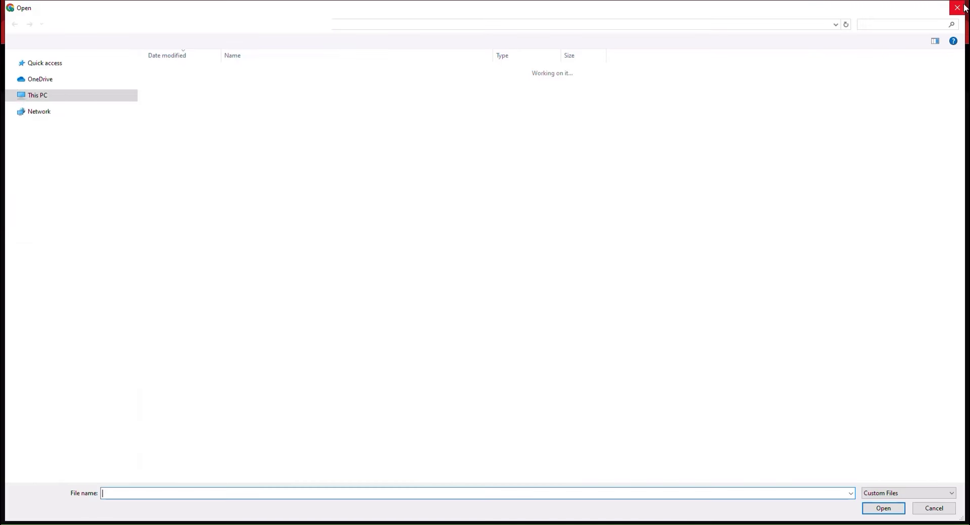
pyautogui.click(953, 8)
# Step: Return to D-ID and download the generated trader scene 2 video
pyautogui.click(322, 3)
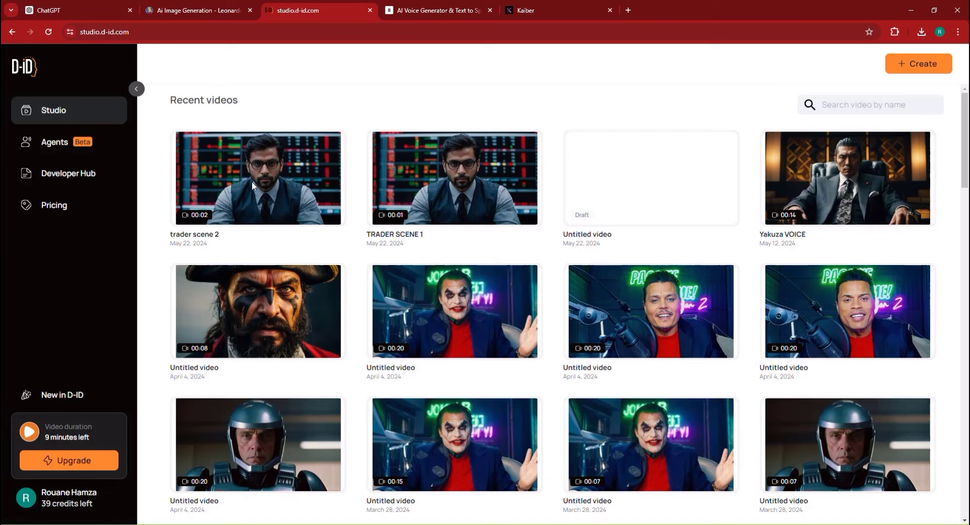
pyautogui.moveTo(317, 219)
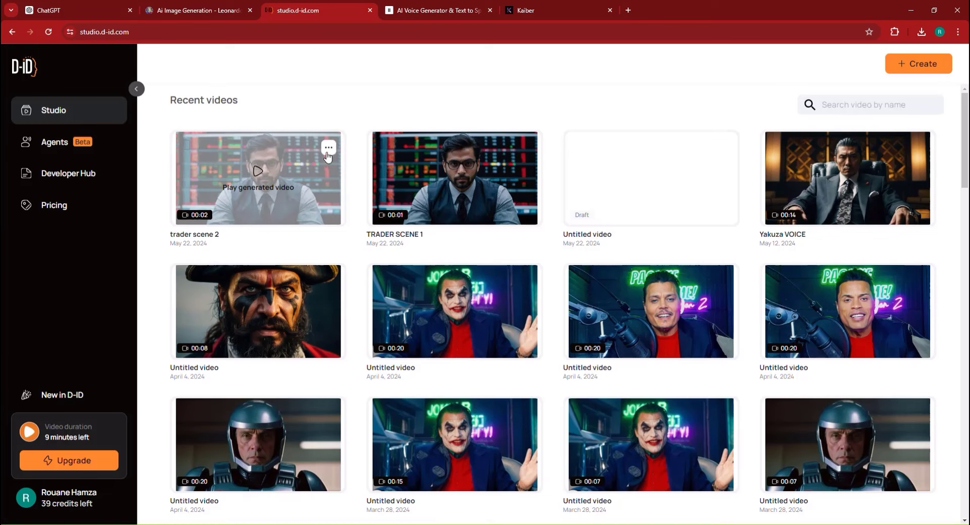
pyautogui.rightClick(332, 251)
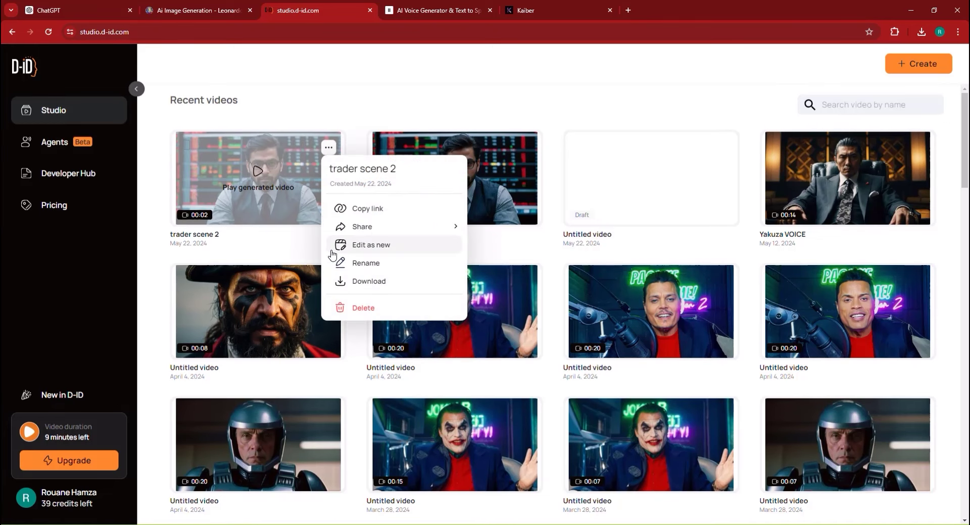
pyautogui.click(363, 285)
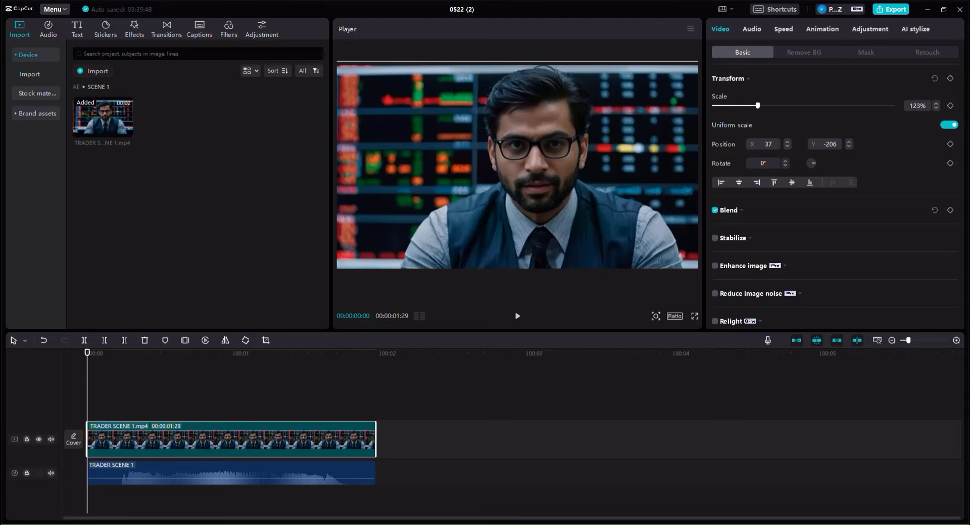
# Step: Switch to CapCut and create a media folder named SCENE 2 beside the SCENE 1 folder
pyautogui.click(75, 87)
pyautogui.rightClick(171, 165)
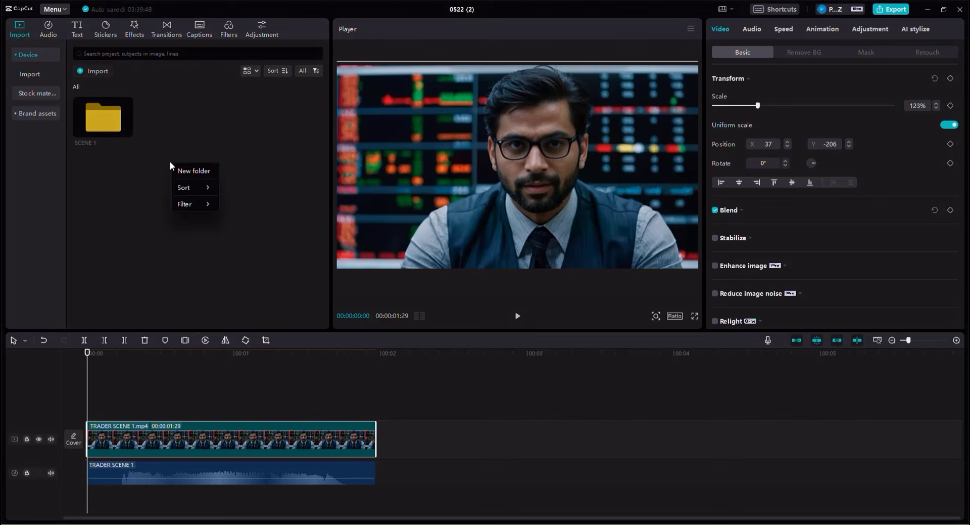
pyautogui.click(202, 178)
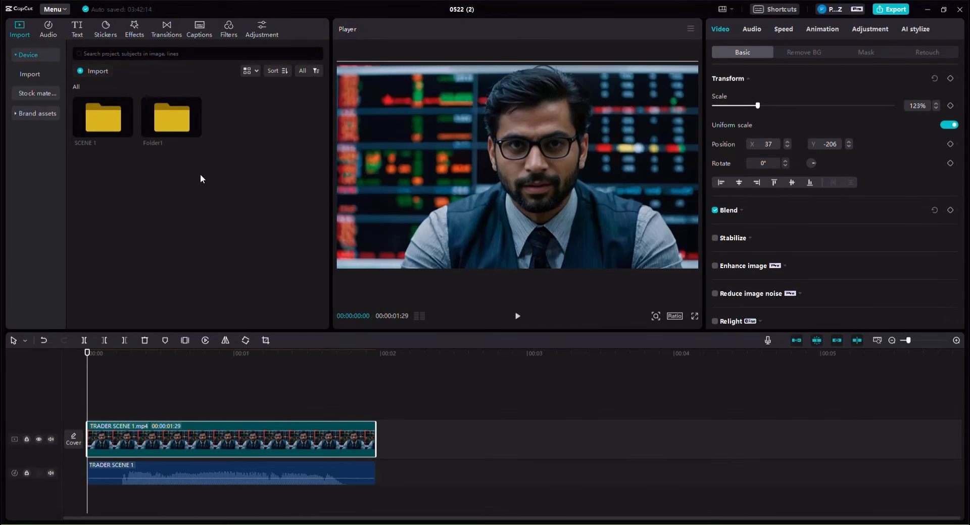
pyautogui.click(172, 123)
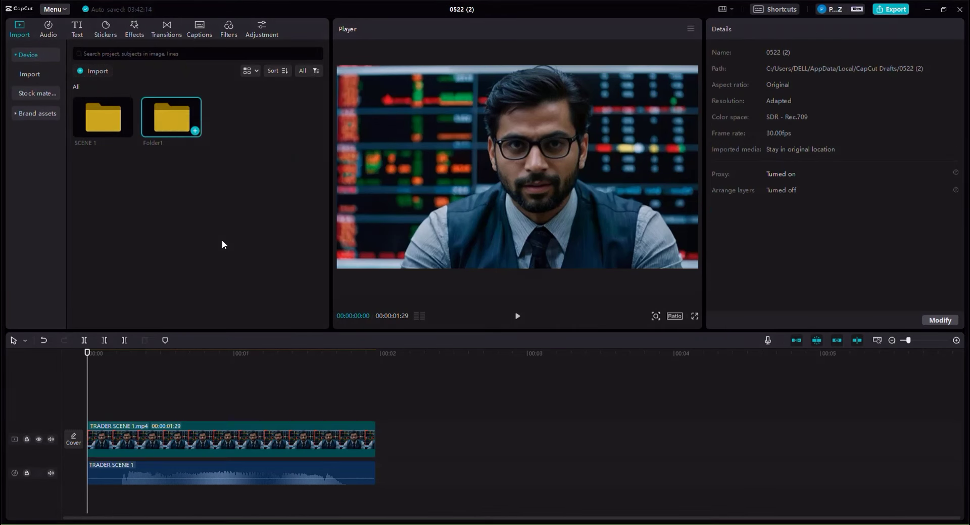
pyautogui.rightClick(173, 122)
pyautogui.click(211, 186)
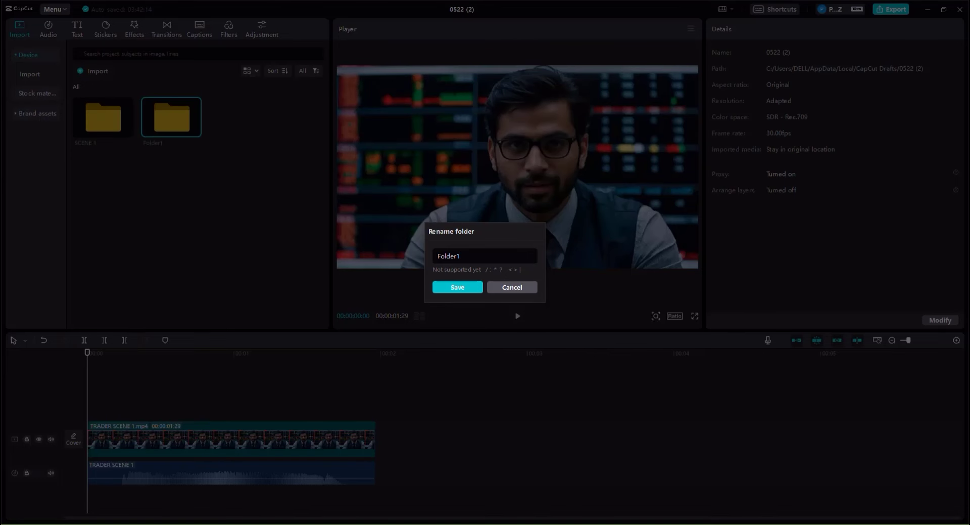
pyautogui.doubleClick(453, 256)
pyautogui.write('SCENE 2')
pyautogui.click(467, 289)
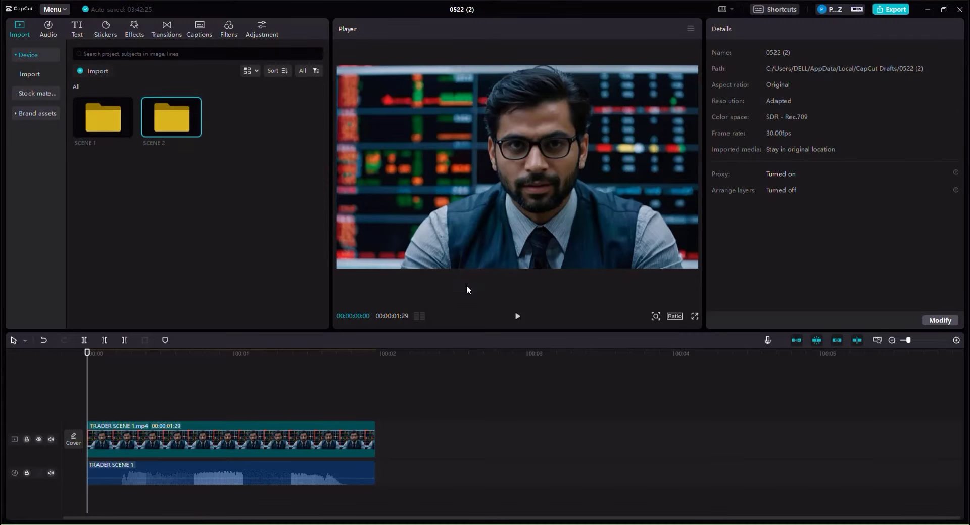
# Step: Import trader scene 2.mp4 into the SCENE 2 folder and place it on the timeline directly after the TRADER SCENE 1 clip
pyautogui.doubleClick(171, 119)
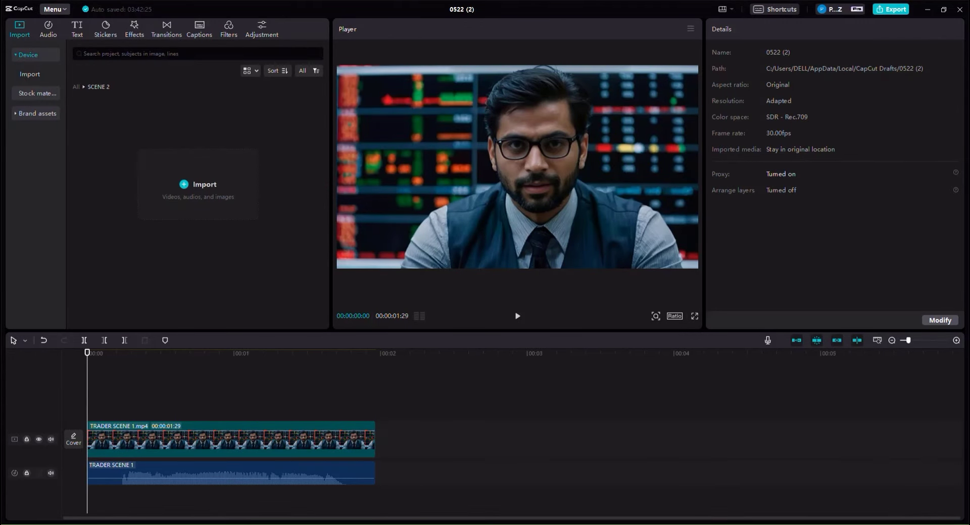
pyautogui.click(206, 199)
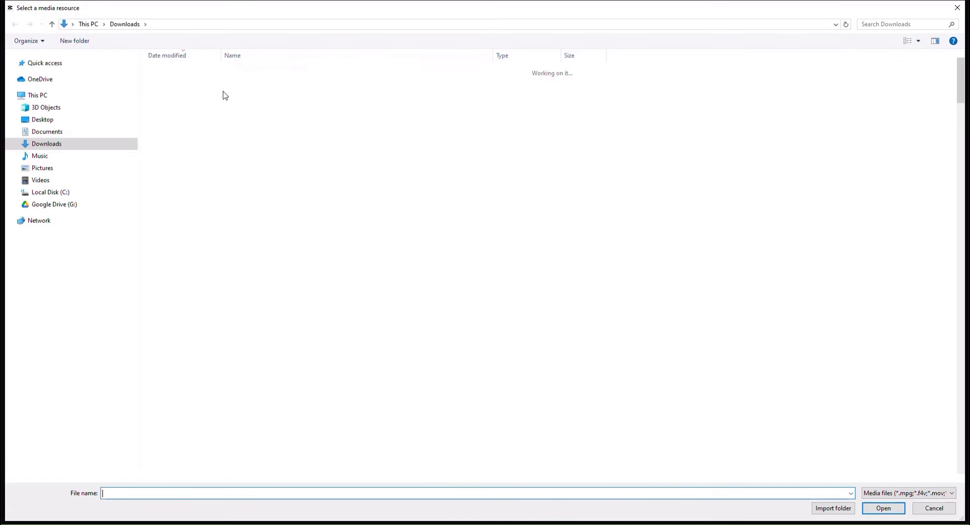
pyautogui.doubleClick(227, 88)
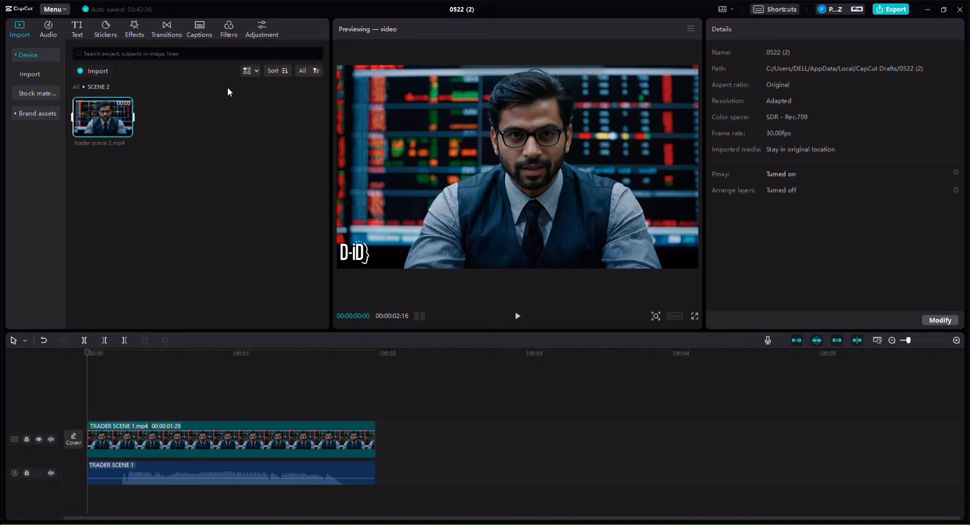
pyautogui.moveTo(102, 117); pyautogui.dragTo(376, 444)
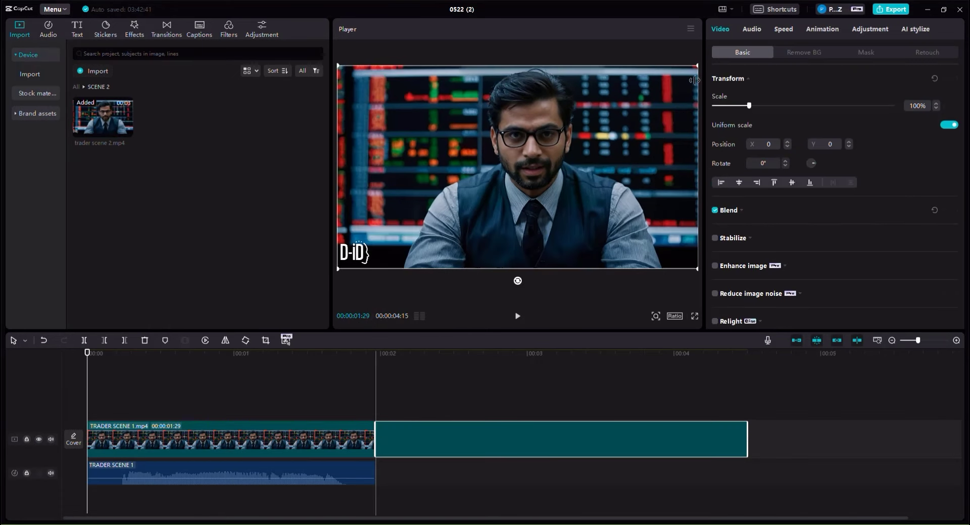
# Step: Scale the trader scene 2 clip to 125%, move it to position Y -172, and extract its audio
pyautogui.click(538, 377)
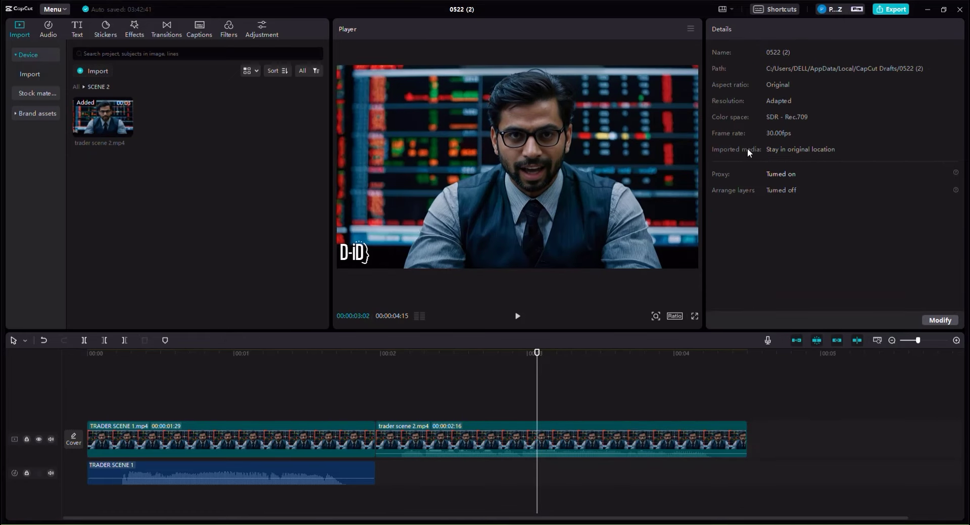
pyautogui.click(618, 445)
pyautogui.moveTo(752, 106); pyautogui.dragTo(758, 105)
pyautogui.moveTo(568, 186); pyautogui.dragTo(568, 201)
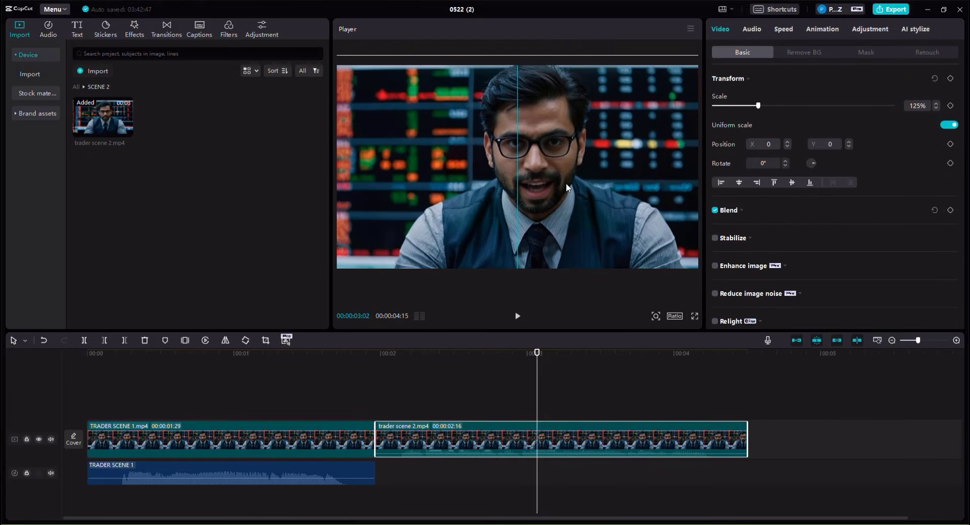
pyautogui.rightClick(422, 443)
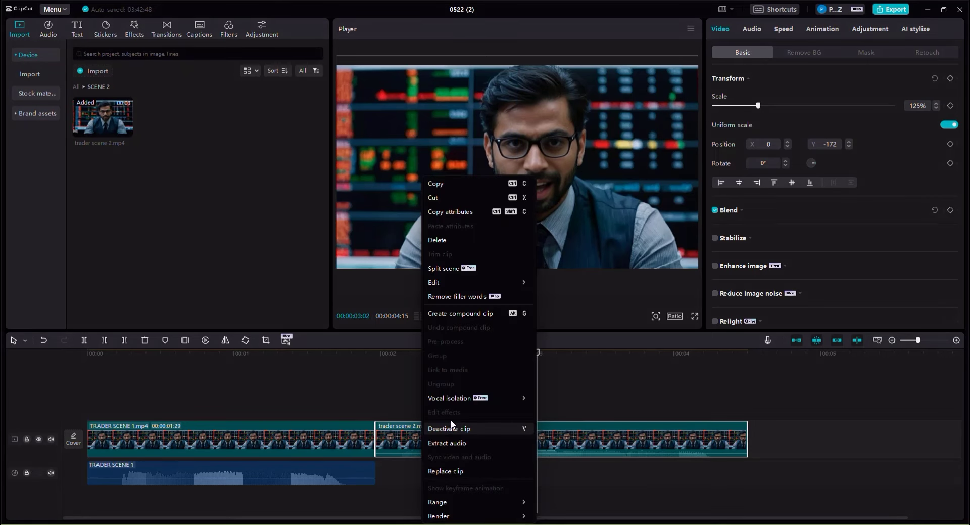
pyautogui.click(469, 443)
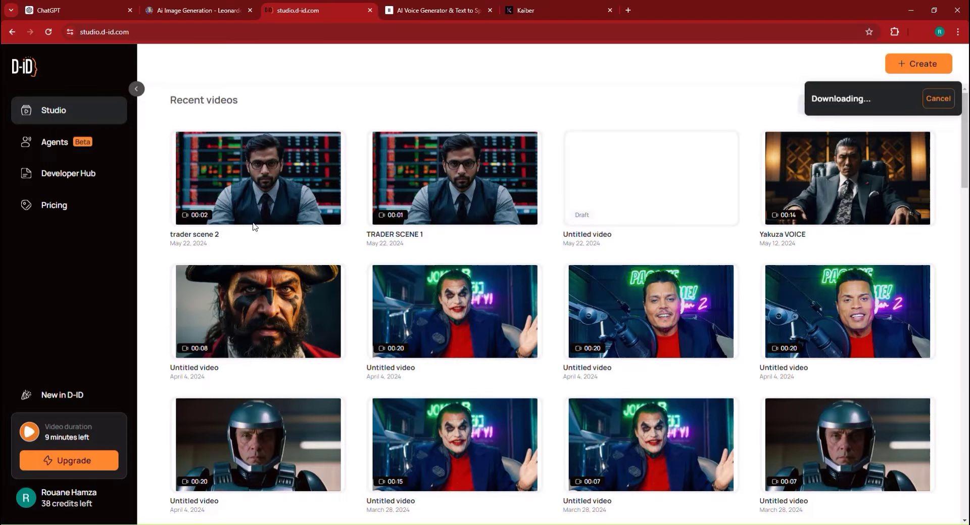
# Step: Switch to Kaiber and upload the trader scene 2 video from Downloads as the source media
pyautogui.click(556, 11)
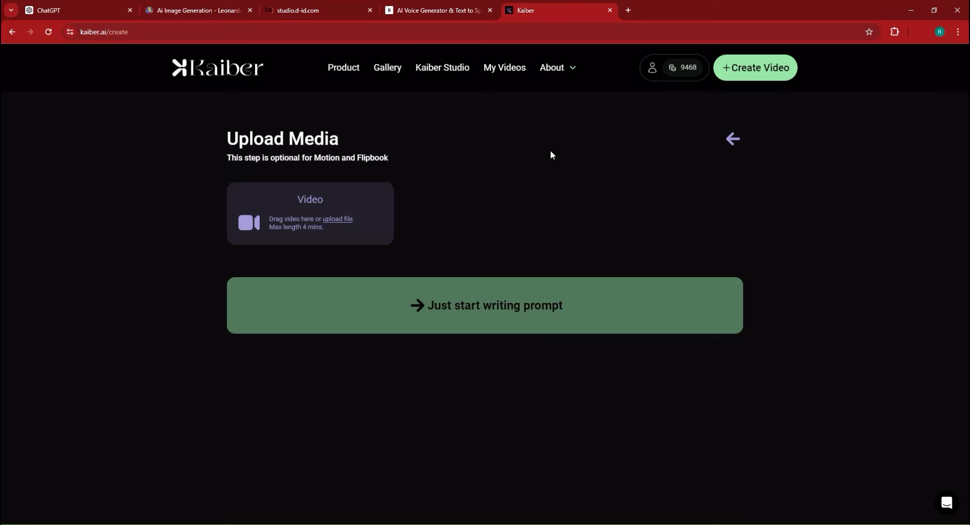
pyautogui.click(303, 221)
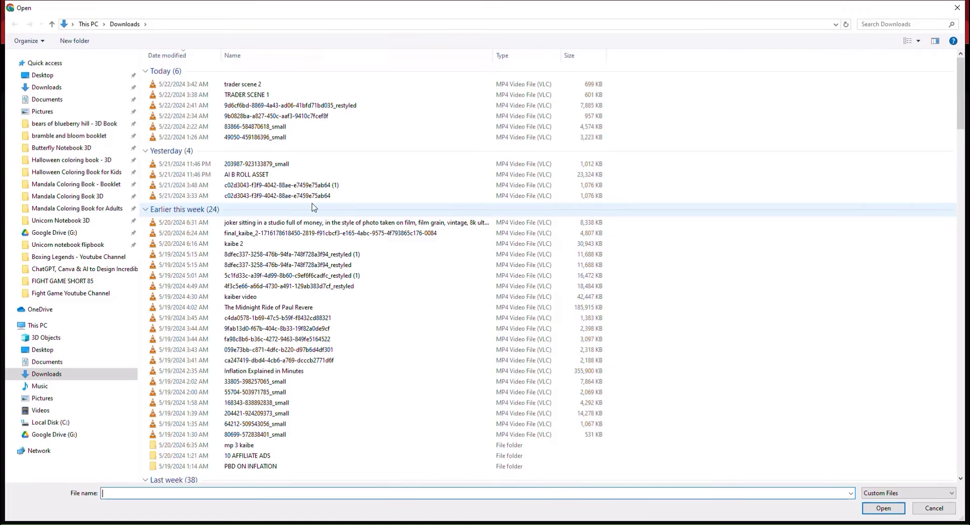
pyautogui.click(263, 85)
pyautogui.doubleClick(263, 85)
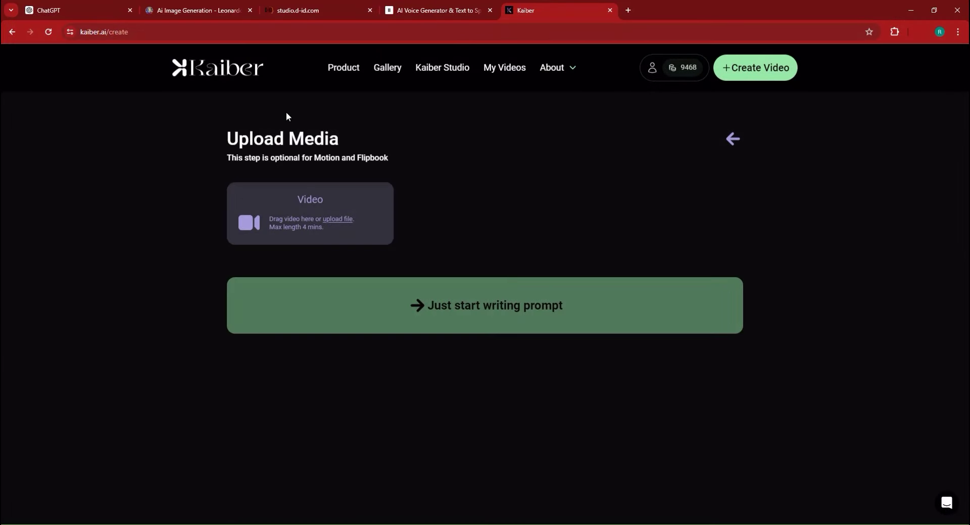
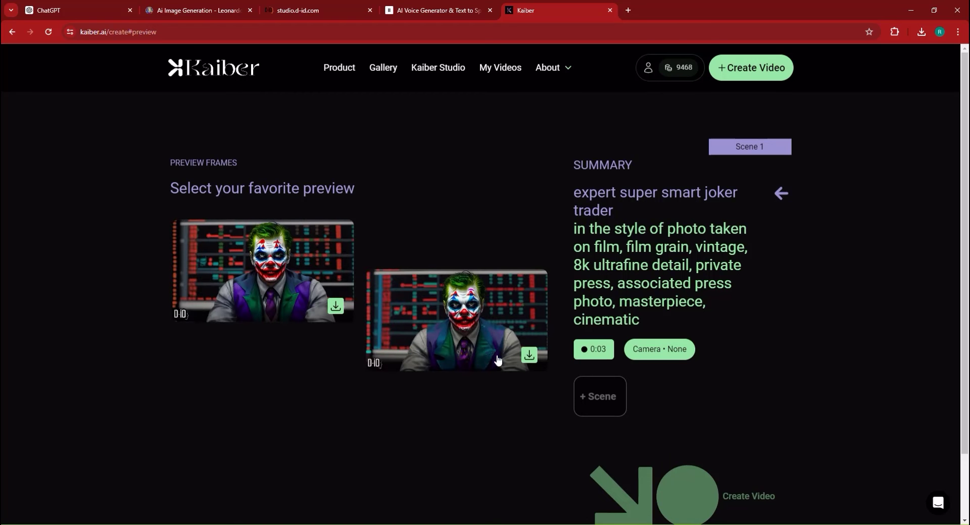
# Step: Choose the second joker trader preview frame and create the transformed video from it
pyautogui.click(468, 332)
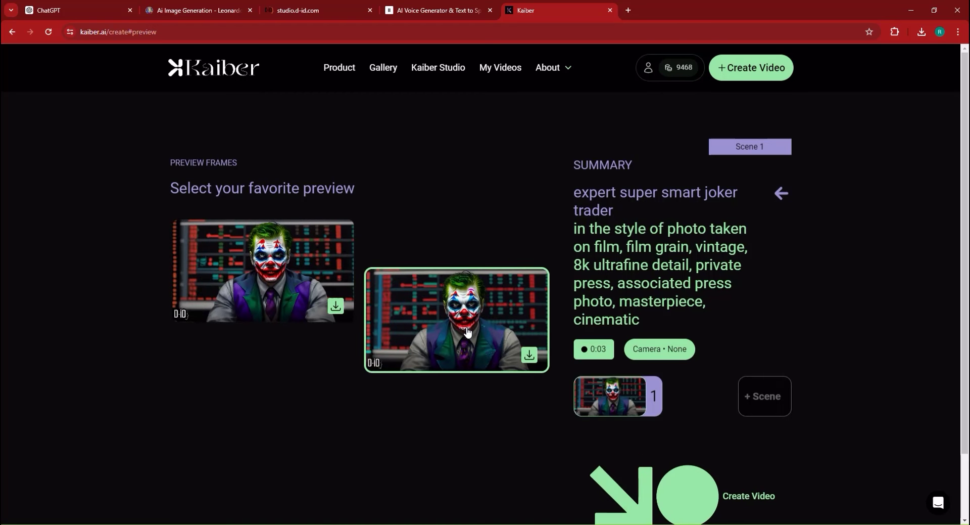
pyautogui.click(682, 505)
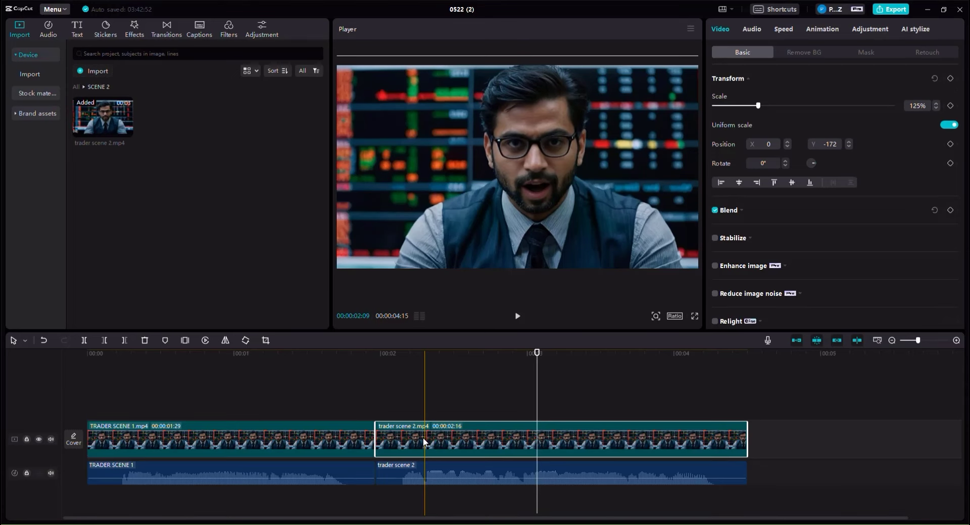
# Step: Switch to CapCut and delete the trader scene 2 clip and its extracted audio from the timeline
pyautogui.press('Delete')
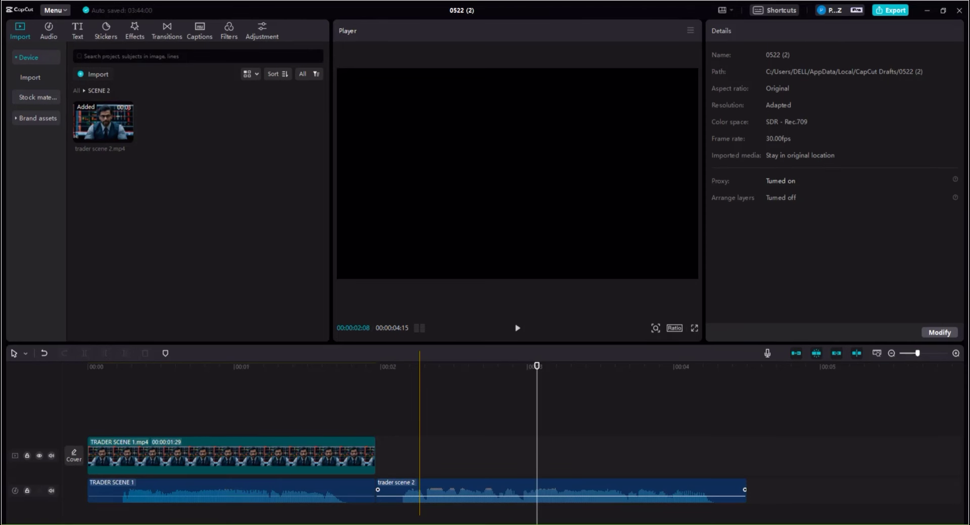
pyautogui.click(439, 490)
pyautogui.click(447, 474)
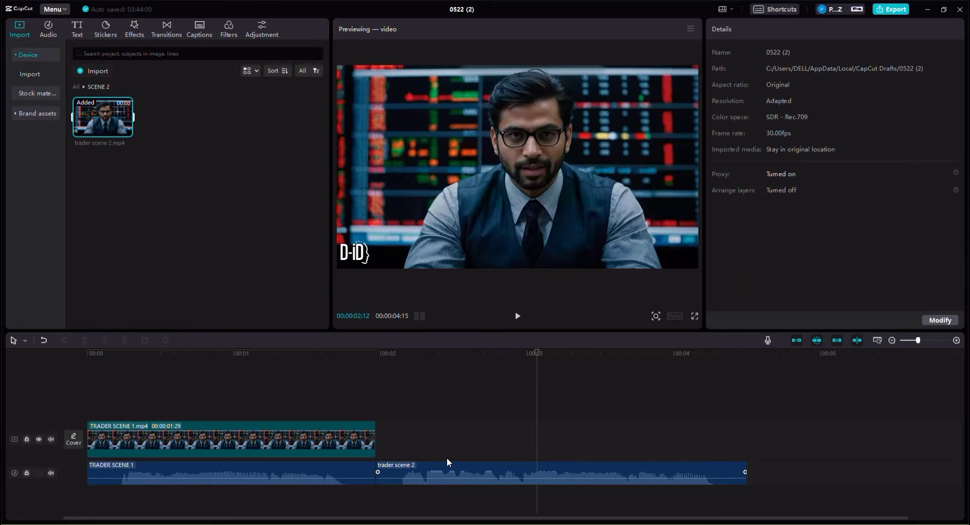
pyautogui.press('Delete')
pyautogui.click(519, 328)
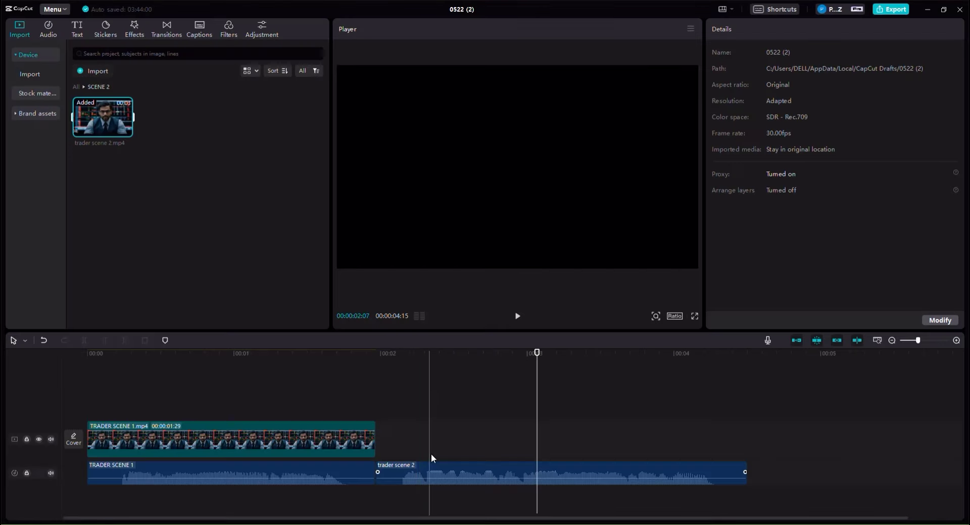
pyautogui.click(420, 465)
pyautogui.press('Delete')
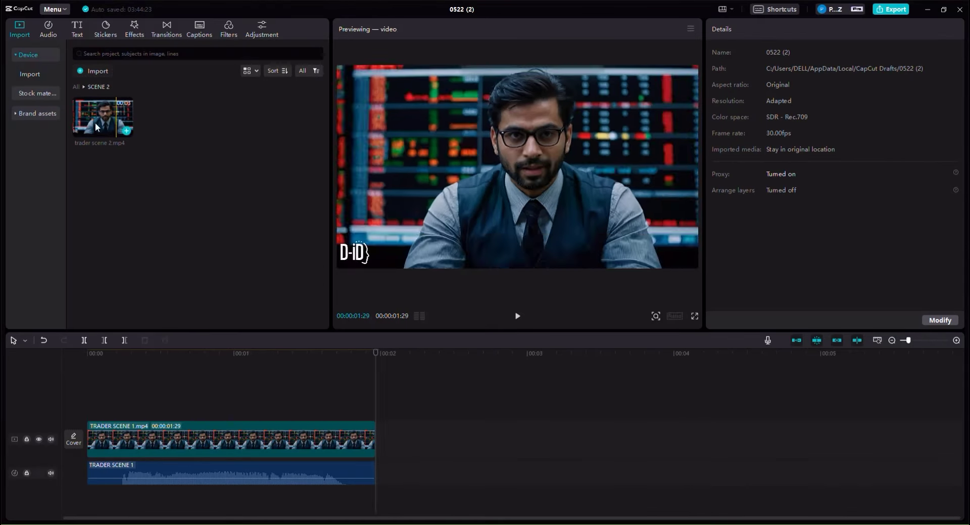
# Step: Place trader scene 2.mp4 from the SCENE 2 folder directly after the TRADER SCENE 1 clip and extract its audio
pyautogui.moveTo(103, 116); pyautogui.dragTo(397, 442)
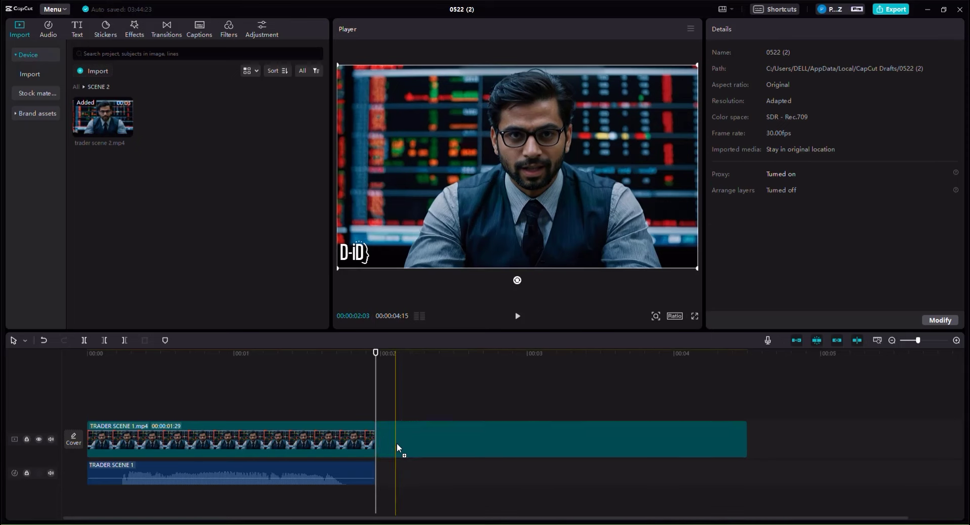
pyautogui.rightClick(413, 435)
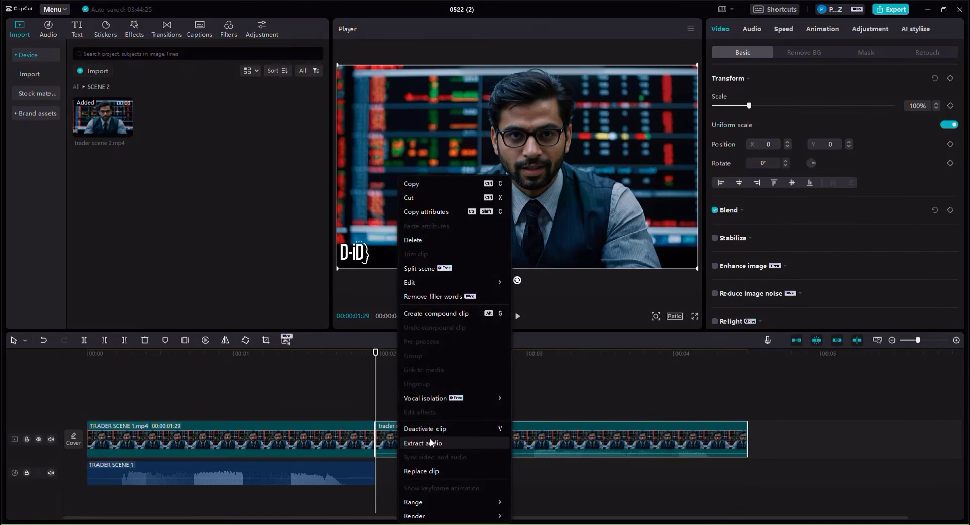
pyautogui.click(430, 443)
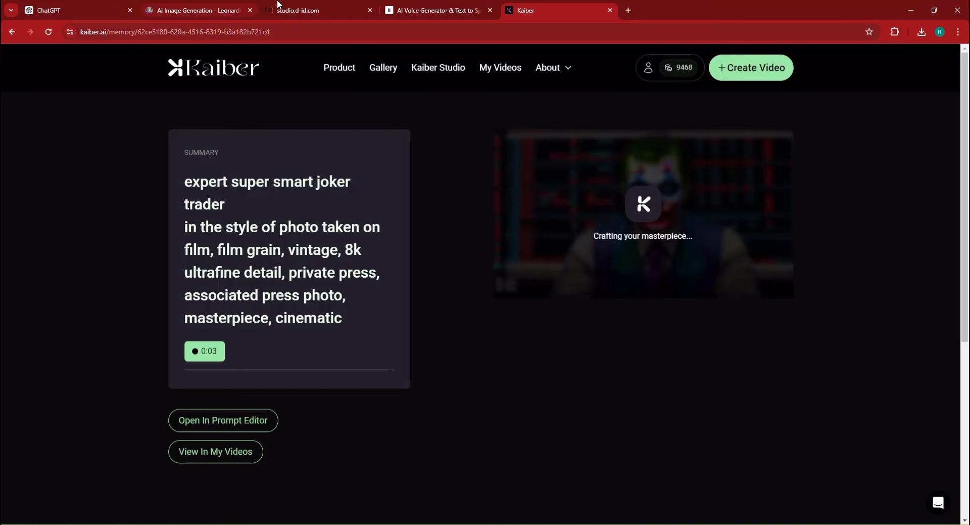
# Step: Switch to ChatGPT and copy the third voiceover line, "Our expert training shows you exactly what to trade..."
pyautogui.click(219, 6)
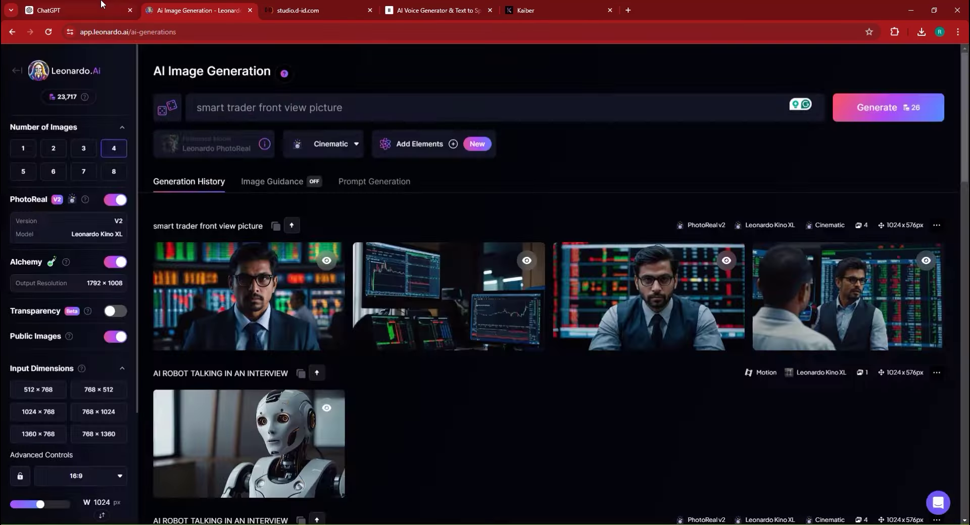
pyautogui.click(121, 10)
pyautogui.scroll(-2, 442, 353)
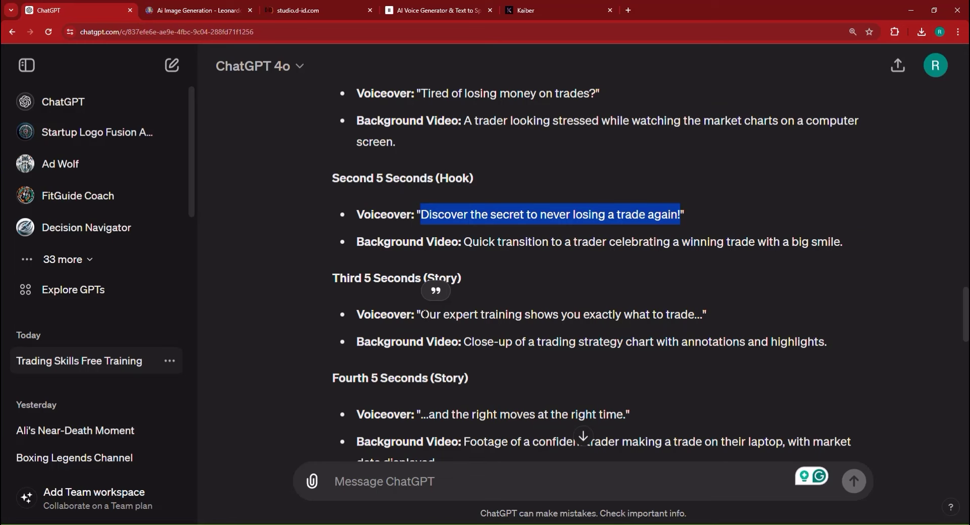
pyautogui.moveTo(422, 314); pyautogui.dragTo(704, 314)
pyautogui.hotkey('ctrl', 'c')
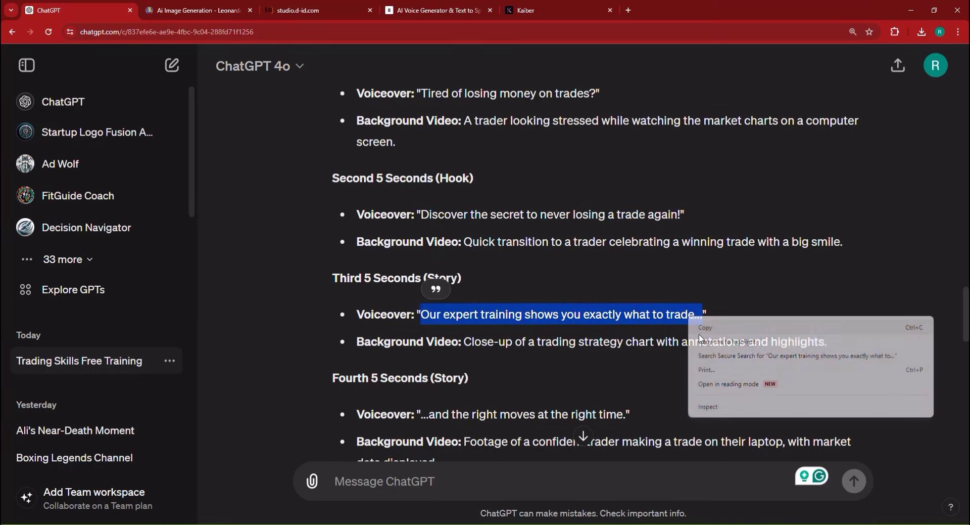
# Step: In ElevenLabs, replace the text with the copied third voiceover line, generate the speech with the Michael voice and download it
pyautogui.click(405, 2)
pyautogui.hotkey('ctrl', 'a')
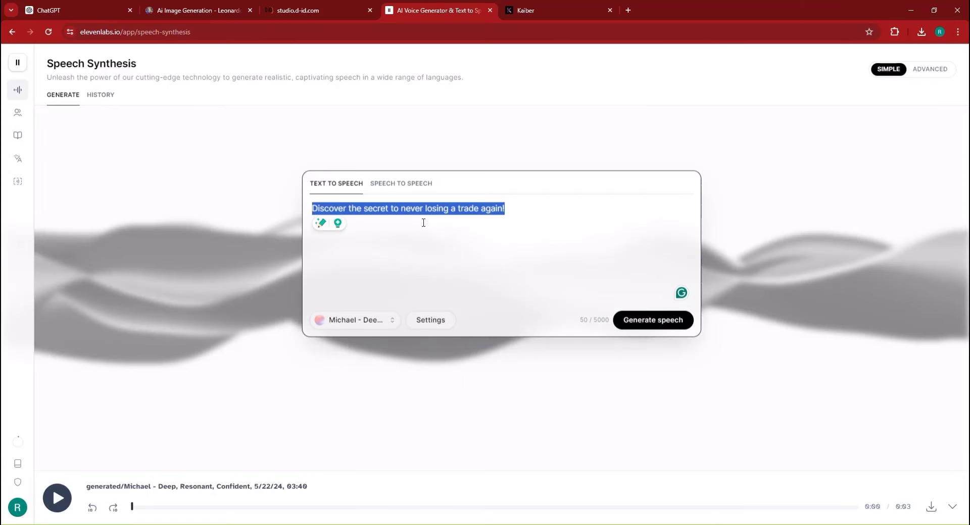
pyautogui.hotkey('ctrl', 'v')
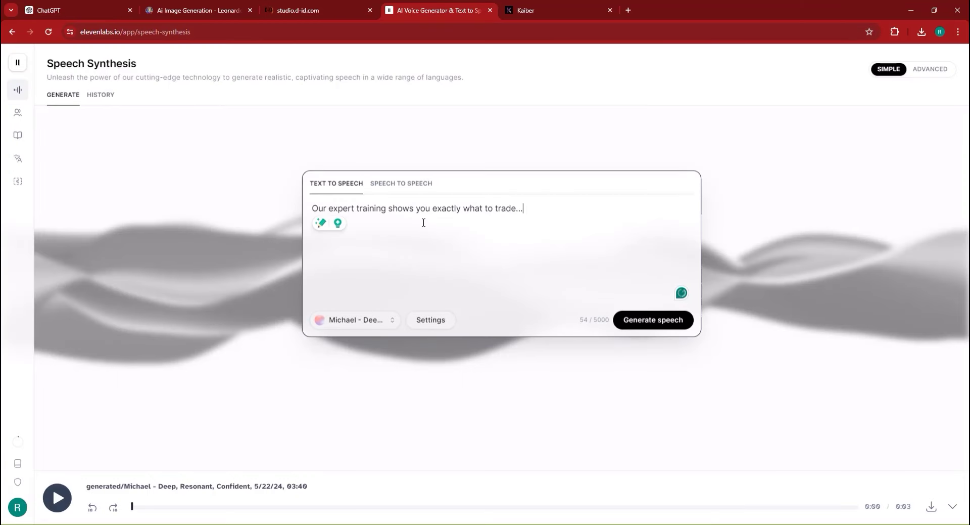
pyautogui.click(671, 323)
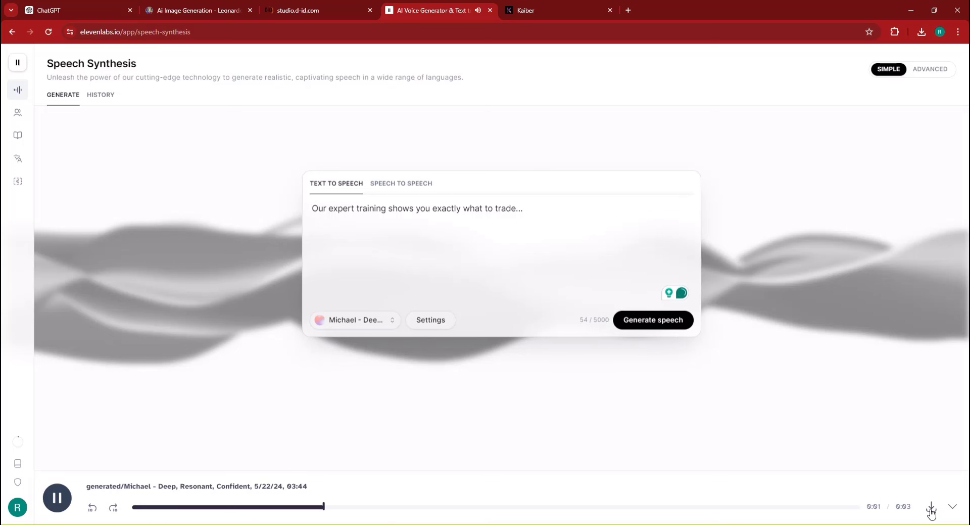
pyautogui.click(931, 506)
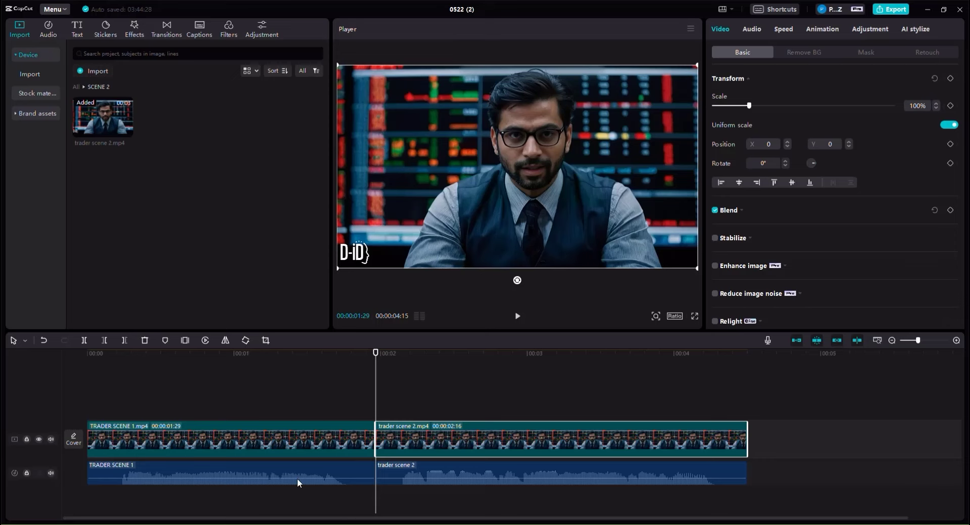
# Step: Switch to CapCut, set the playhead at the end of the trader scene 2 clip, and create a media folder named SCENE 3
pyautogui.click(747, 384)
pyautogui.click(747, 384)
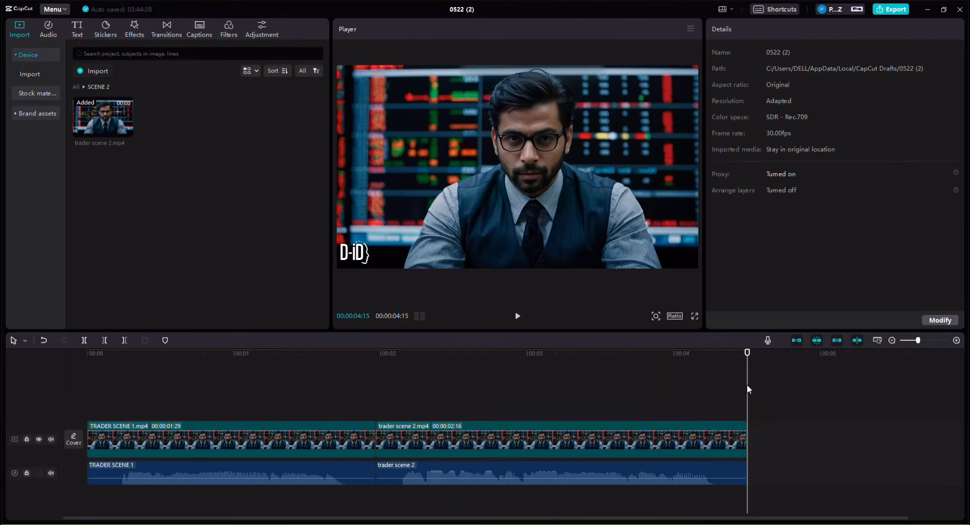
pyautogui.click(892, 340)
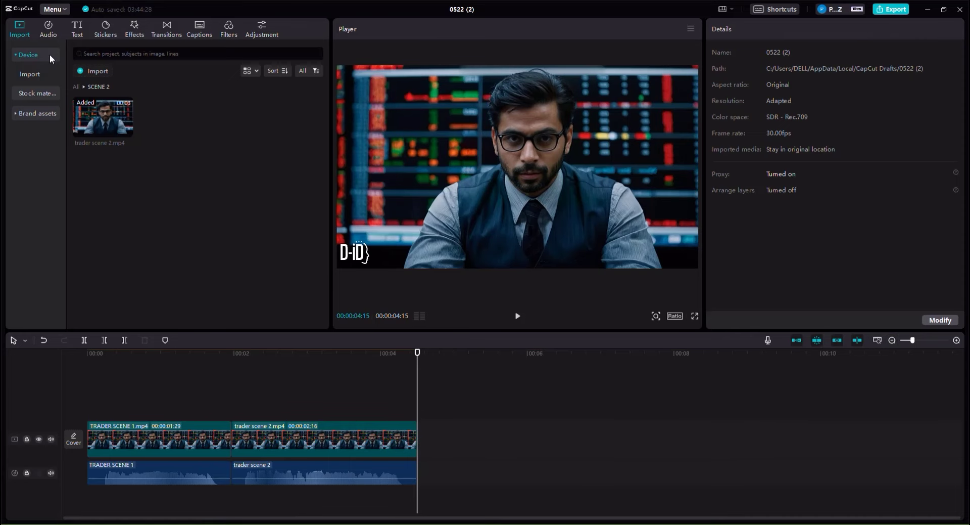
pyautogui.click(76, 88)
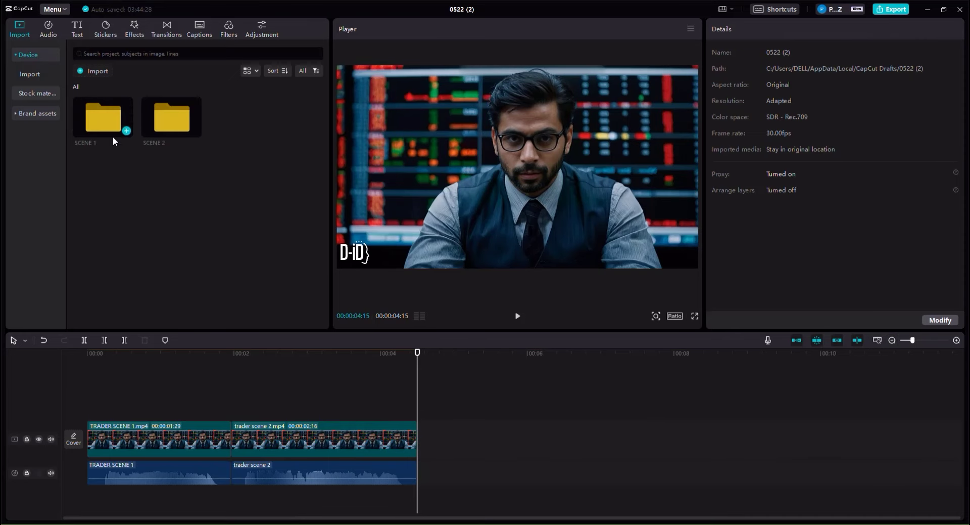
pyautogui.rightClick(186, 211)
pyautogui.click(202, 220)
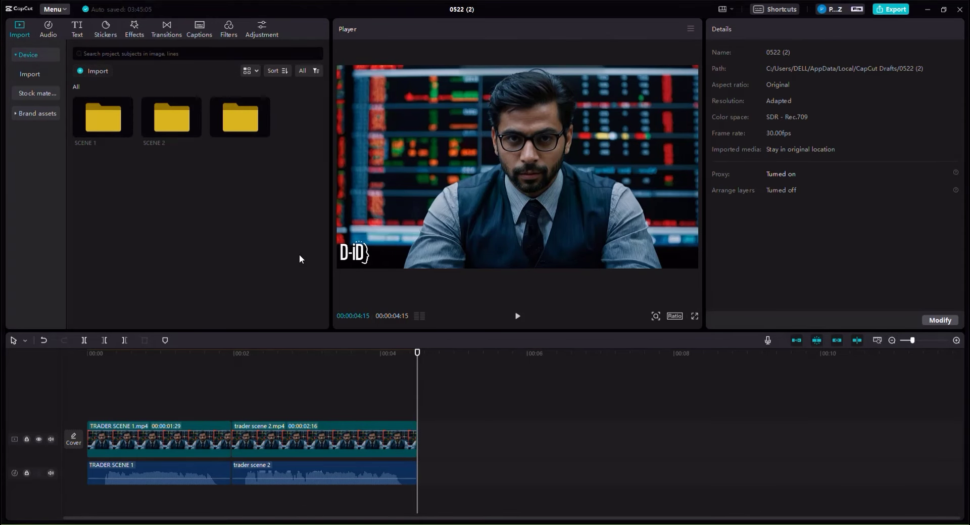
pyautogui.rightClick(247, 127)
pyautogui.click(266, 178)
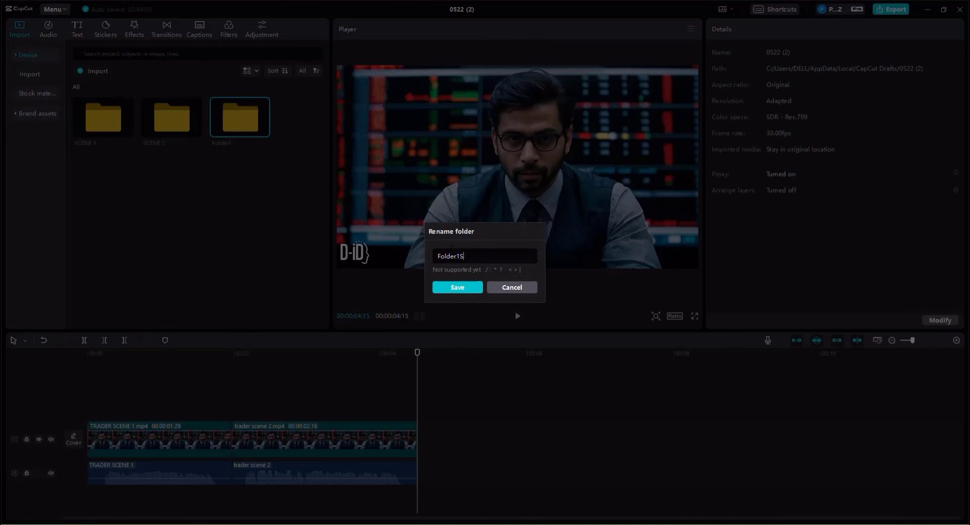
pyautogui.hotkey('ctrl', 'a')
pyautogui.write('S')
pyautogui.click(461, 287)
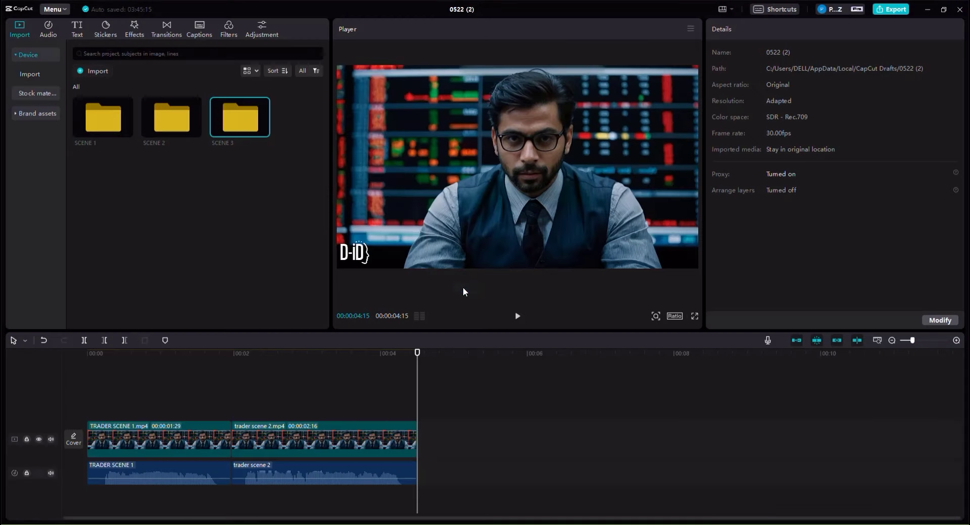
# Step: Import the downloaded ElevenLabs voiceover into the SCENE 3 folder and place it on the audio track directly after trader scene 2
pyautogui.doubleClick(240, 117)
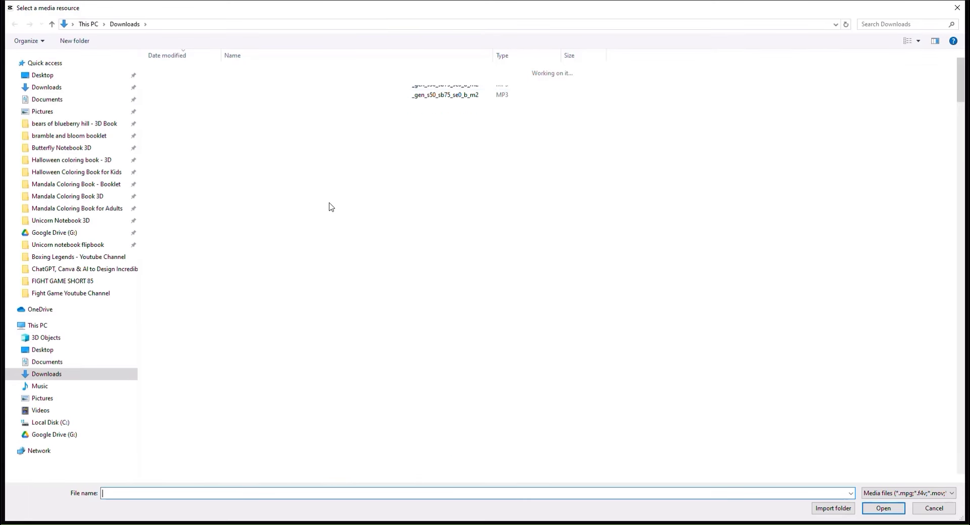
pyautogui.press('Escape')
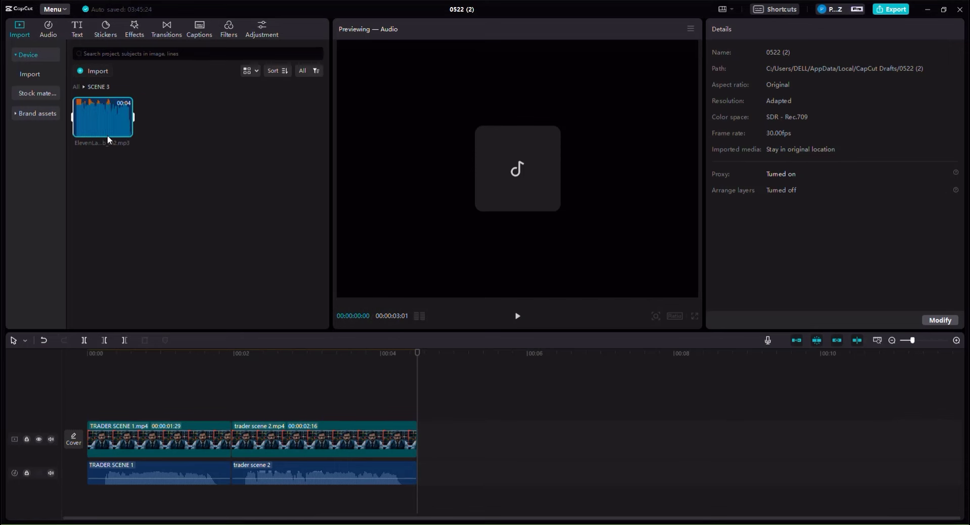
pyautogui.moveTo(107, 135); pyautogui.dragTo(414, 457)
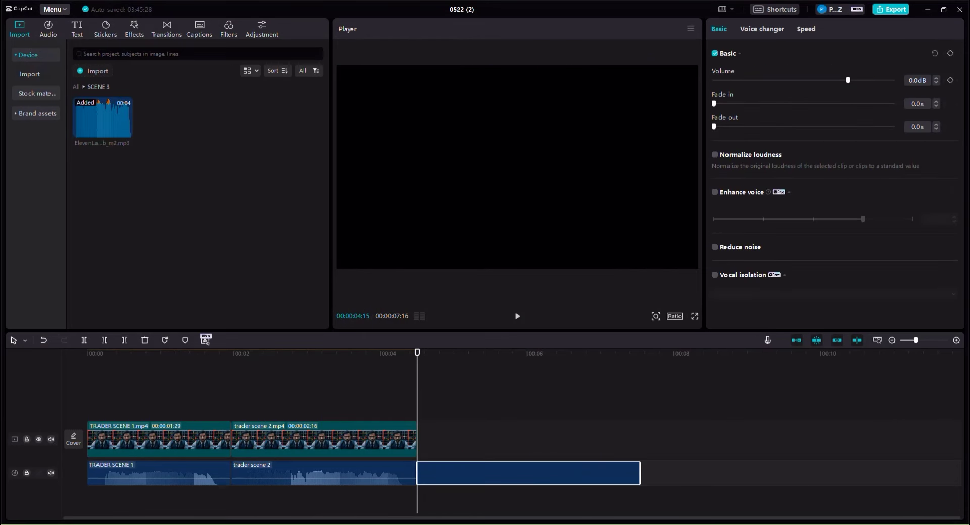
# Step: Return to ChatGPT and copy the third scene's background video description, "Close-up of a trading strategy chart with annotations and highlights."
pyautogui.hotkey('alt', 'Tab')
pyautogui.click(81, 5)
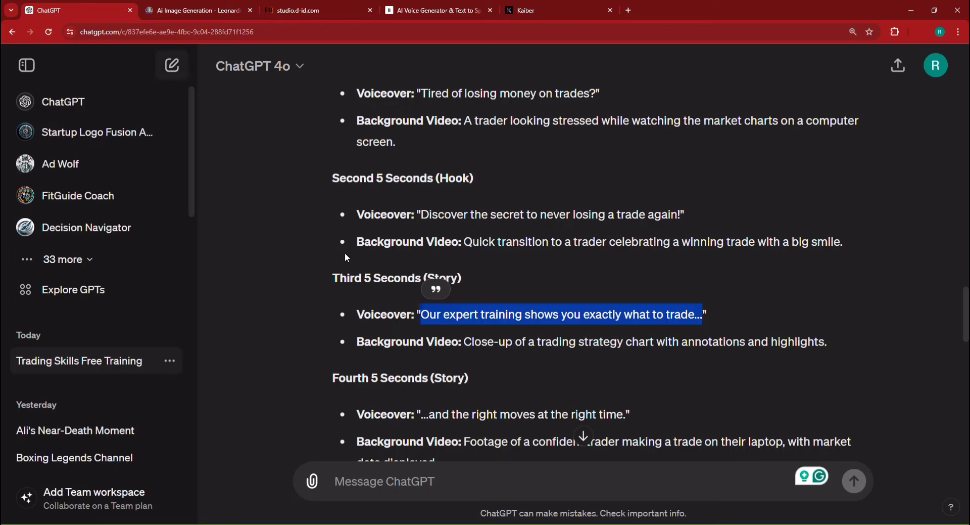
pyautogui.click(470, 356)
pyautogui.moveTo(465, 342); pyautogui.dragTo(846, 347)
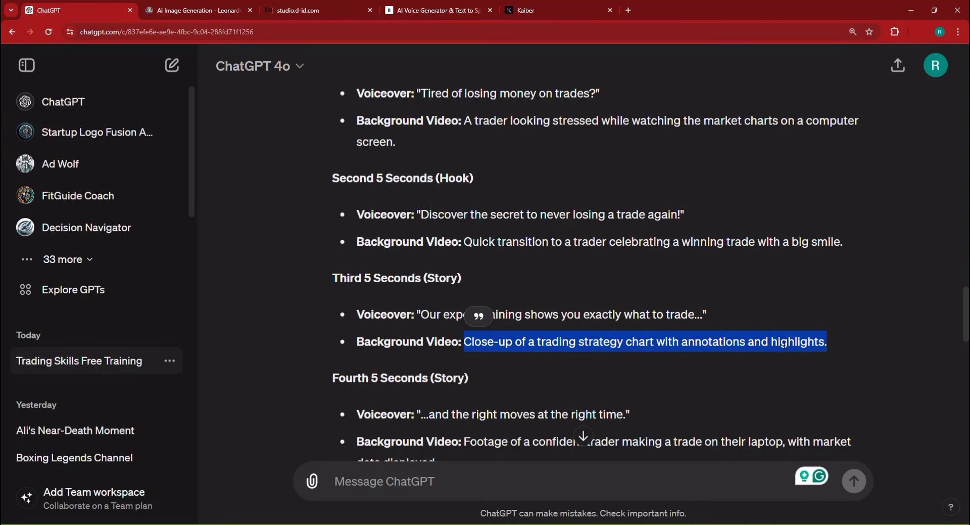
pyautogui.rightClick(714, 343)
pyautogui.click(732, 359)
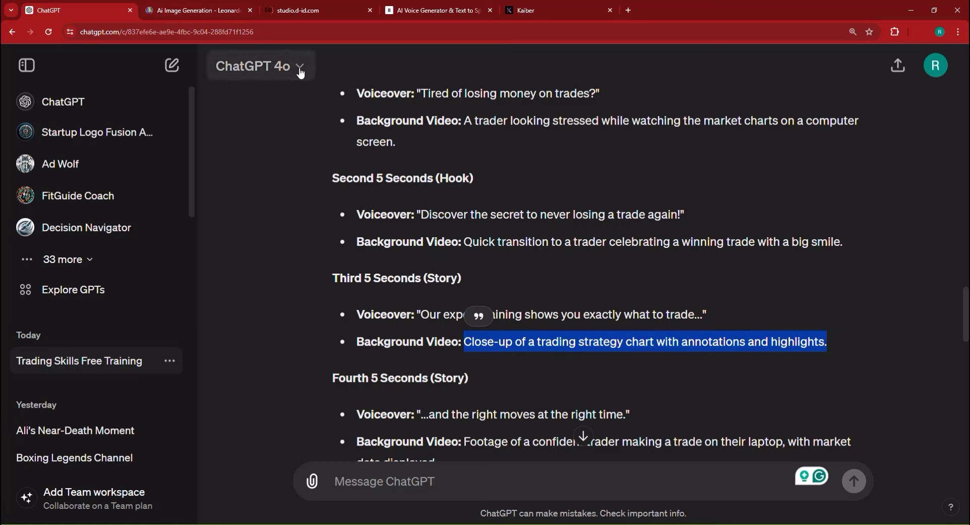
# Step: Switch to Leonardo.Ai and replace the image prompt with "Close-up of a trading strategy chart with annotations and highlights."
pyautogui.click(183, 7)
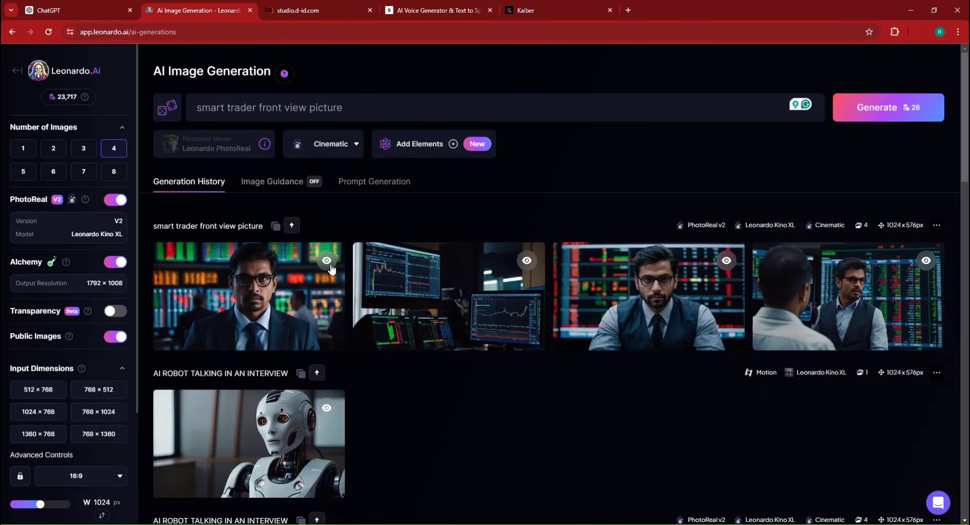
pyautogui.tripleClick(273, 108)
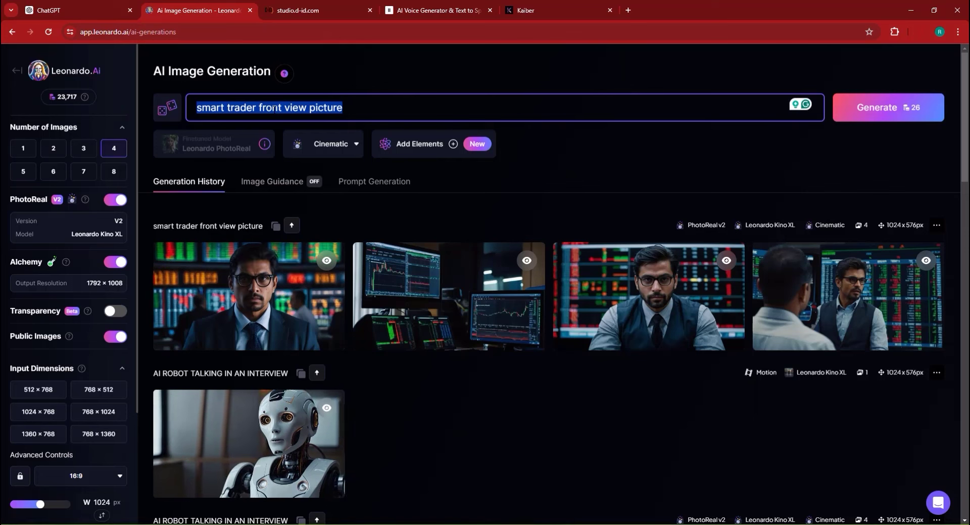
pyautogui.hotkey('ctrl', 'v')
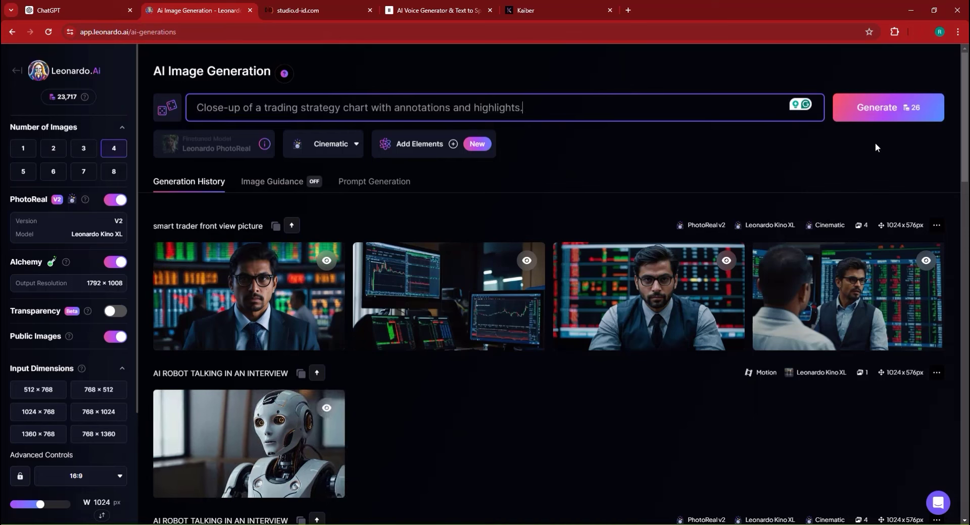
# Step: Generate four images from the trading strategy chart prompt and create a motion video from the first result
pyautogui.click(870, 110)
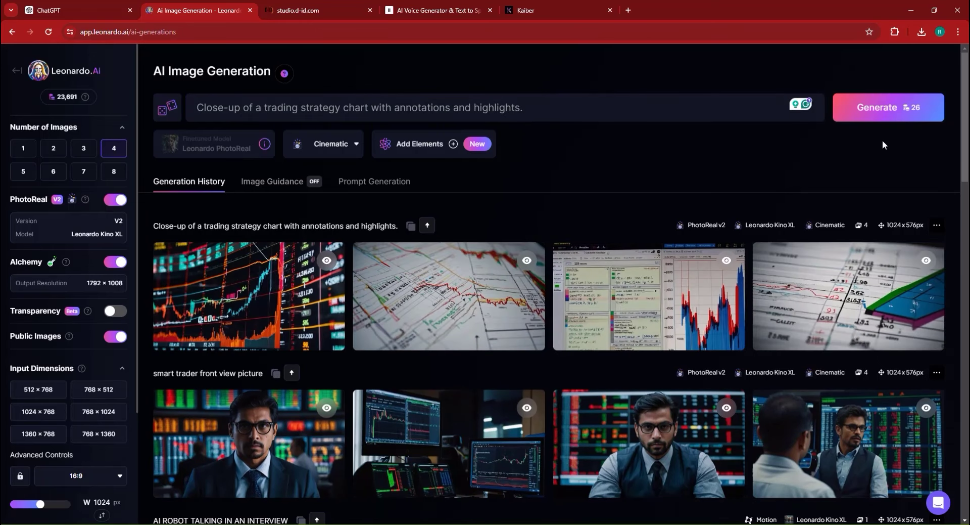
pyautogui.click(198, 332)
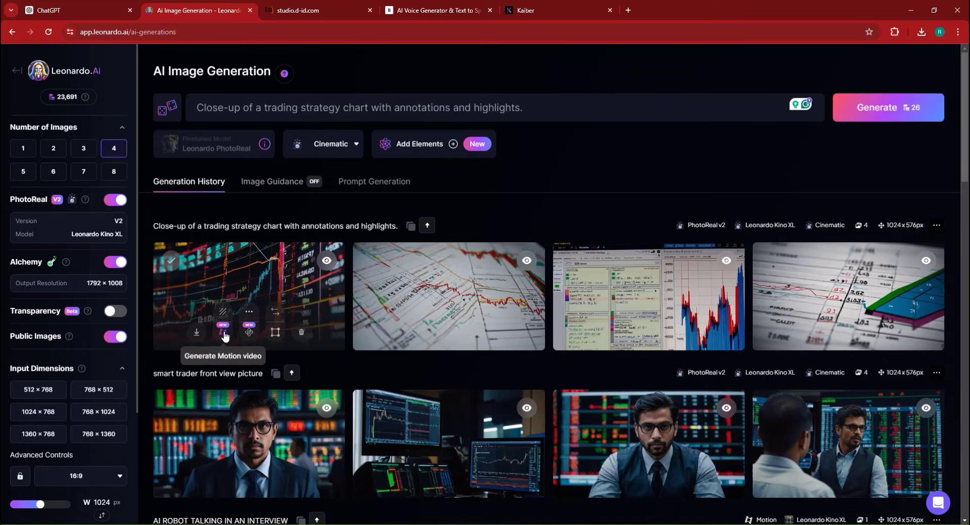
pyautogui.click(225, 334)
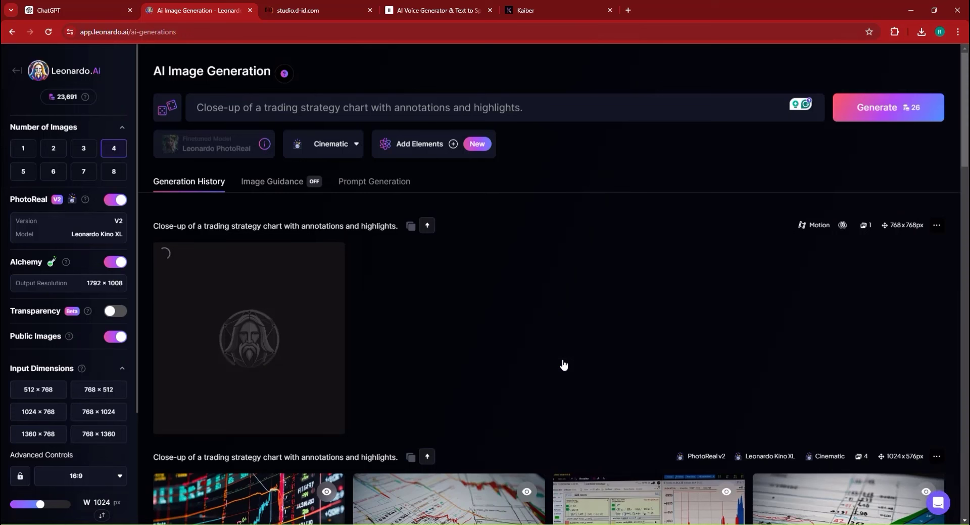
# Step: Check the joker trader video's progress in Kaiber, and download the chart motion video from Leonardo.Ai as MP4
pyautogui.click(549, 8)
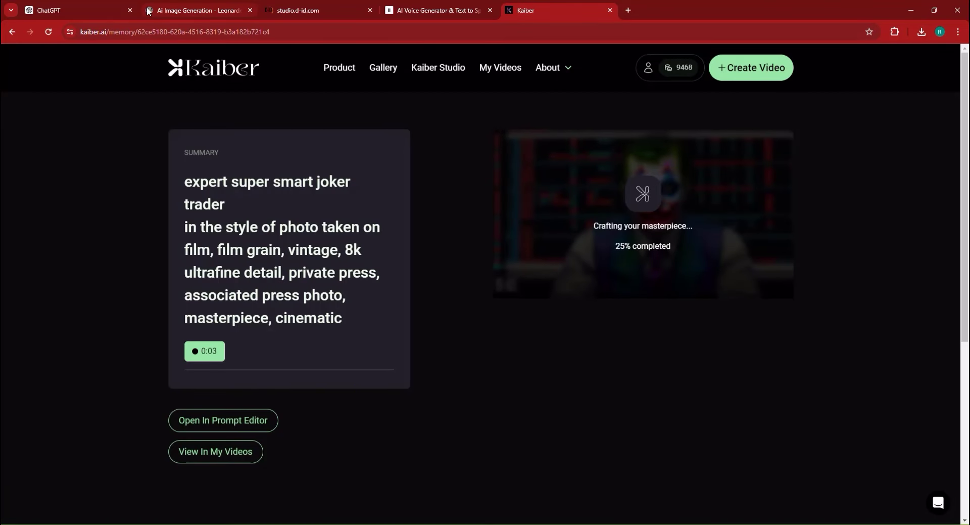
pyautogui.click(193, 9)
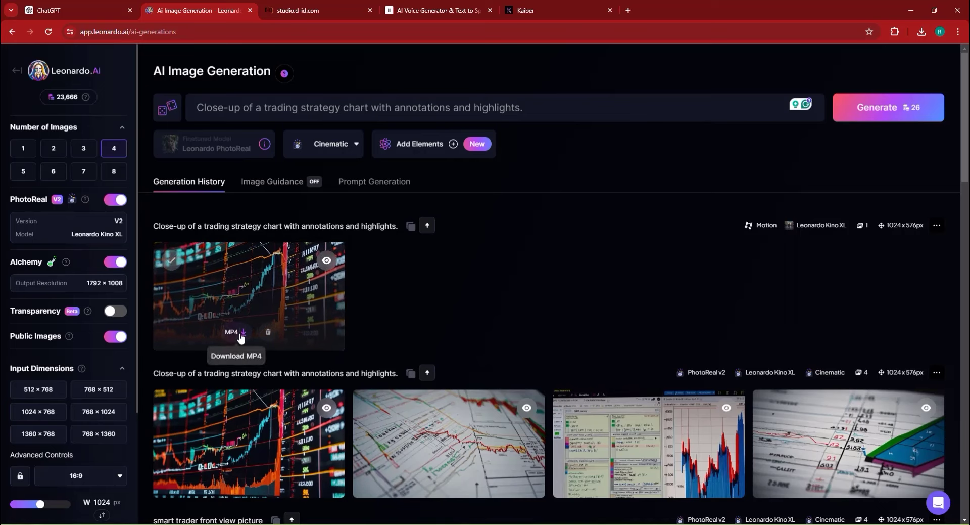
pyautogui.click(242, 332)
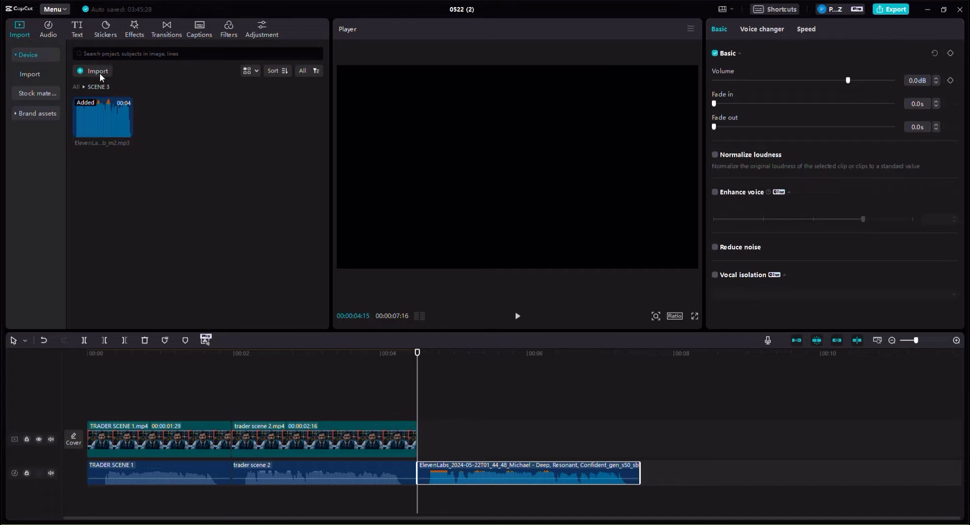
# Step: In CapCut, import the downloaded chart motion video into the SCENE 3 folder and place it on the main track directly after trader scene 2
pyautogui.click(99, 72)
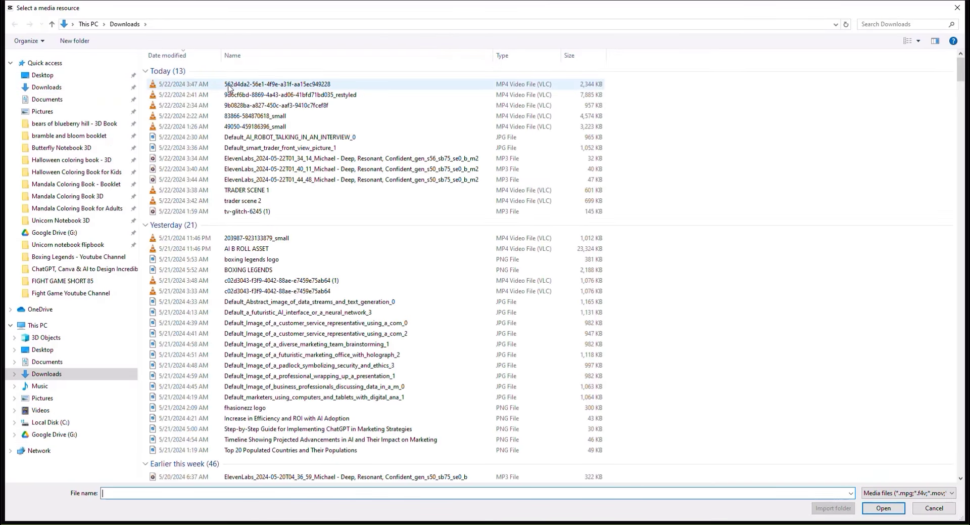
pyautogui.doubleClick(228, 89)
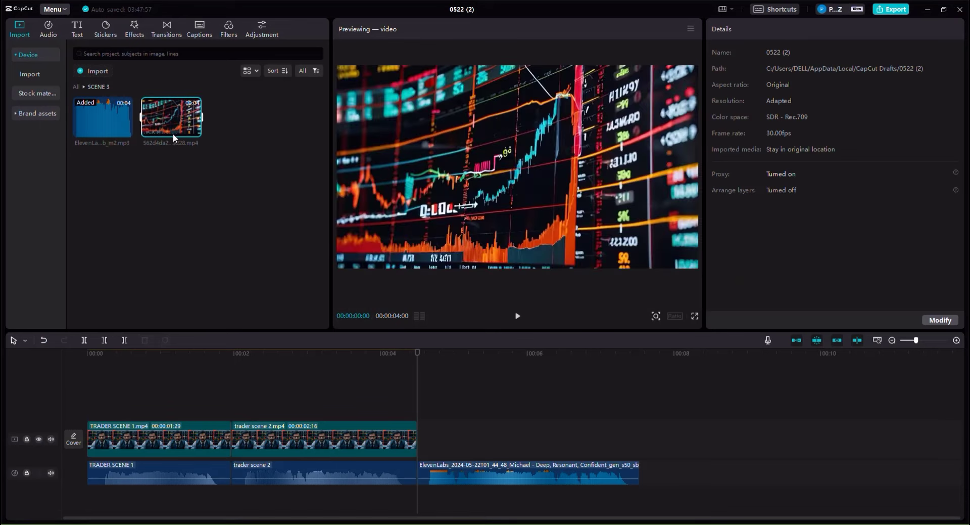
pyautogui.moveTo(433, 448)
pyautogui.mouseDown()
pyautogui.moveTo(420, 425)
pyautogui.moveTo(420, 434)
pyautogui.mouseUp()
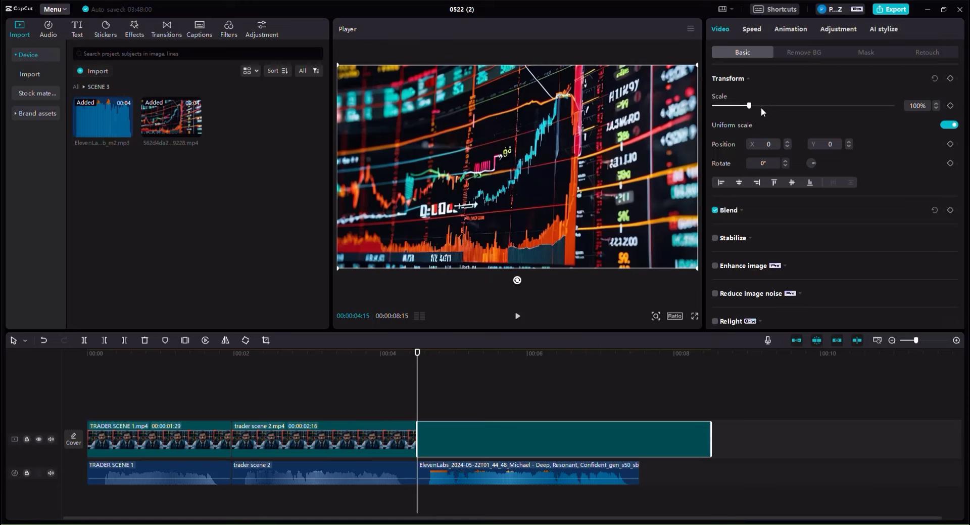
# Step: Set the chart clip's speed to 1.3x
pyautogui.click(755, 31)
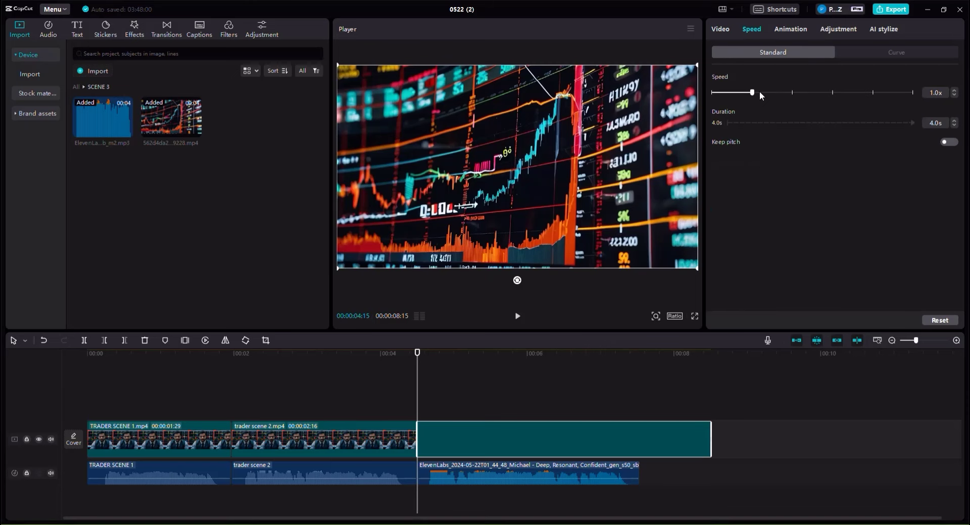
pyautogui.click(760, 93)
pyautogui.click(765, 93)
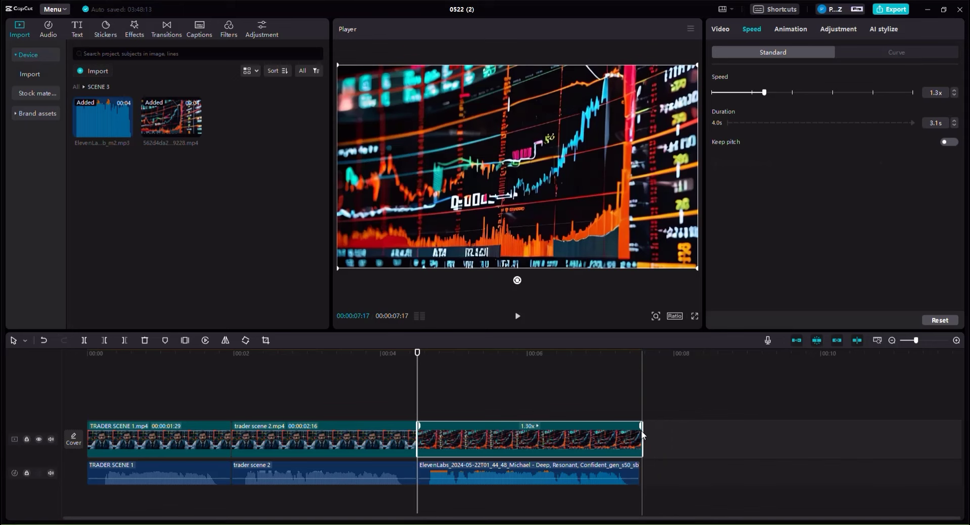
# Step: Trim the end of the chart clip so it finishes exactly with the scene 3 voiceover
pyautogui.click(643, 352)
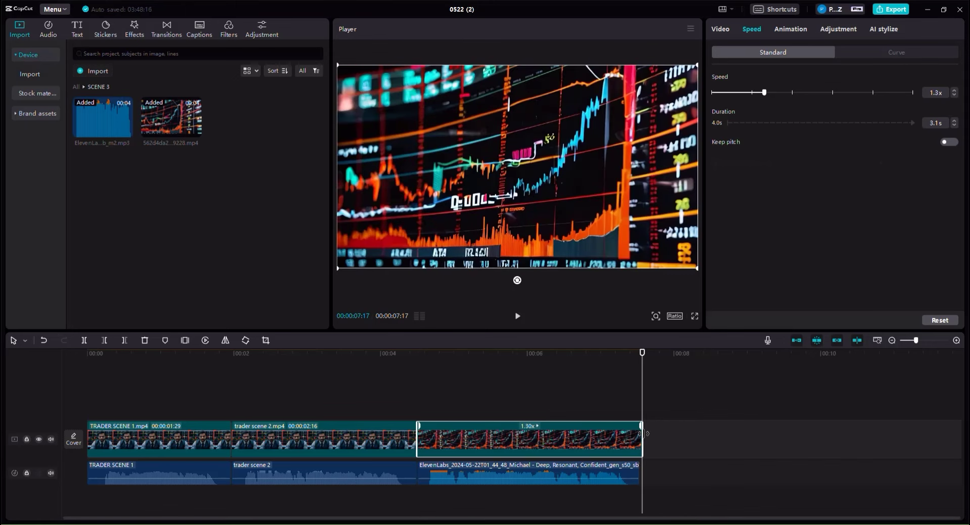
pyautogui.moveTo(643, 431); pyautogui.dragTo(639, 429)
pyautogui.click(957, 341)
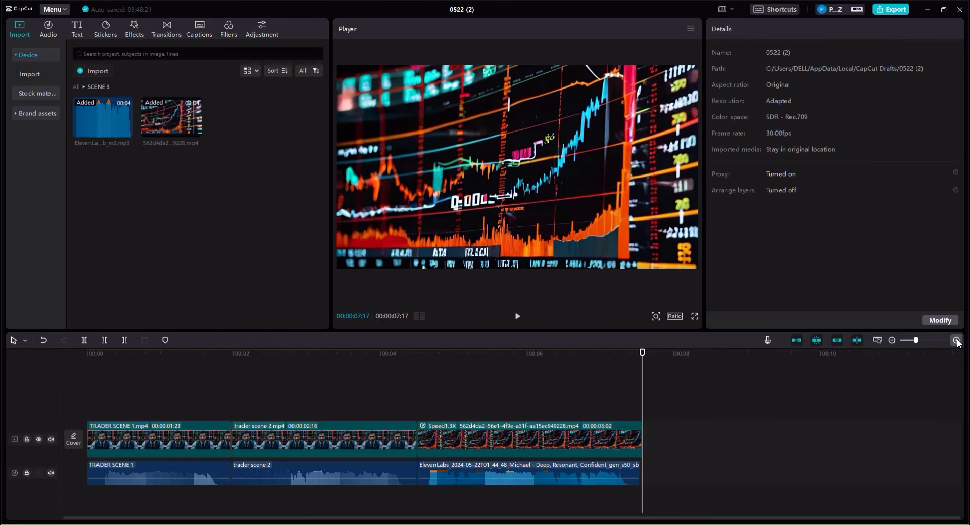
pyautogui.click(957, 341)
pyautogui.click(957, 341)
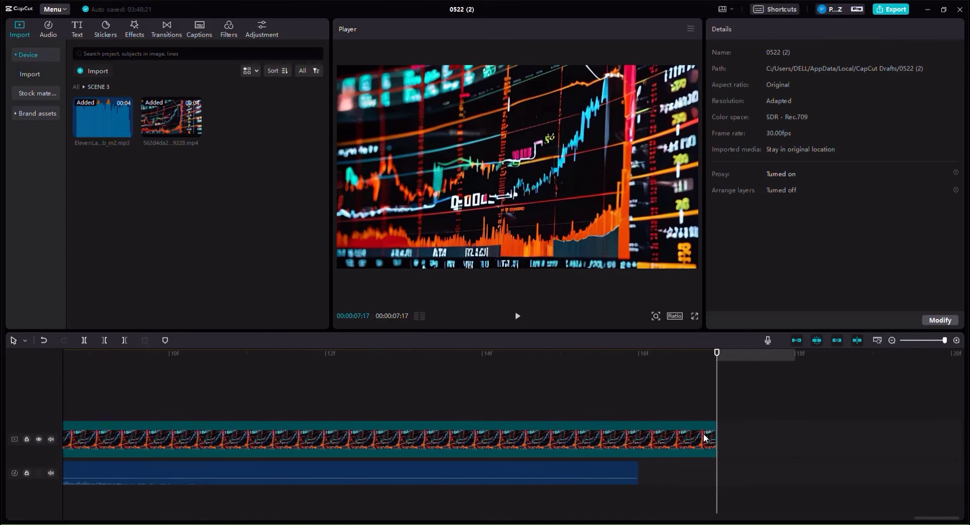
pyautogui.click(707, 432)
pyautogui.moveTo(693, 429); pyautogui.dragTo(618, 429)
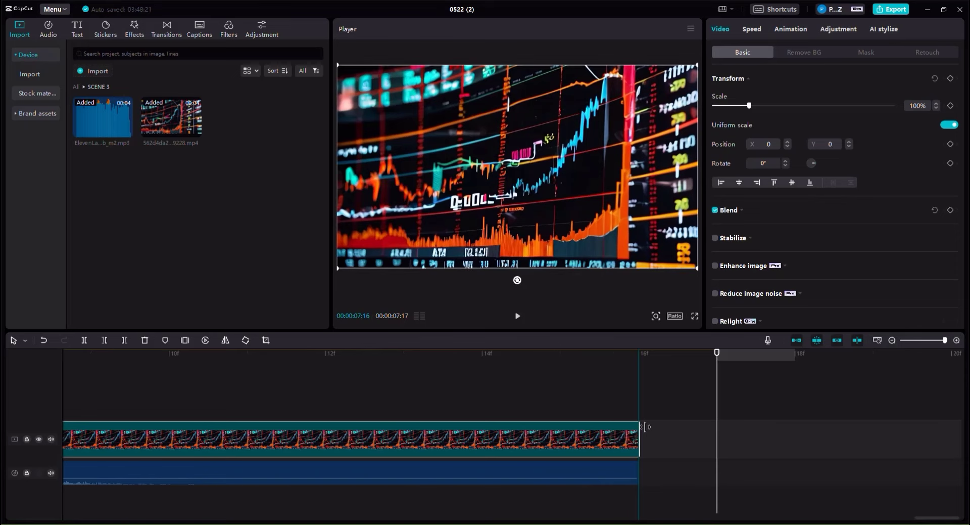
pyautogui.click(886, 341)
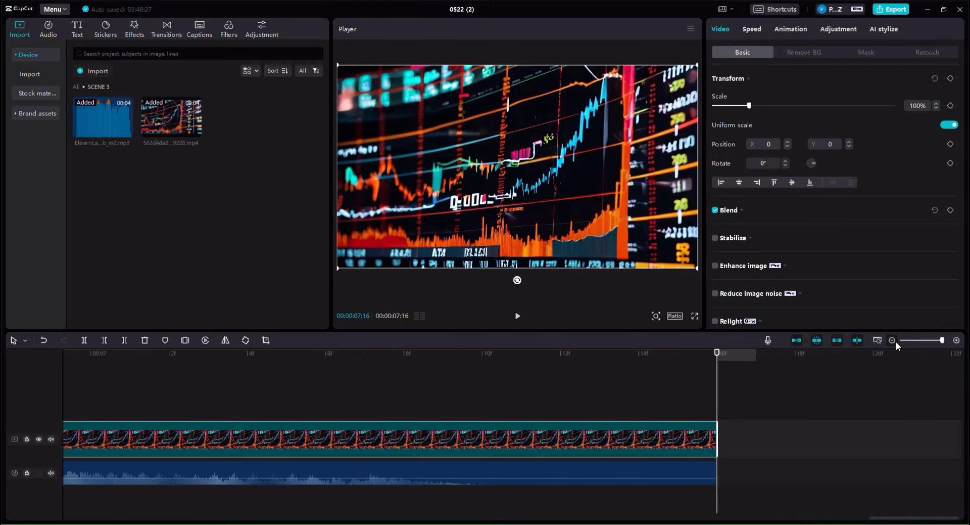
pyautogui.click(896, 341)
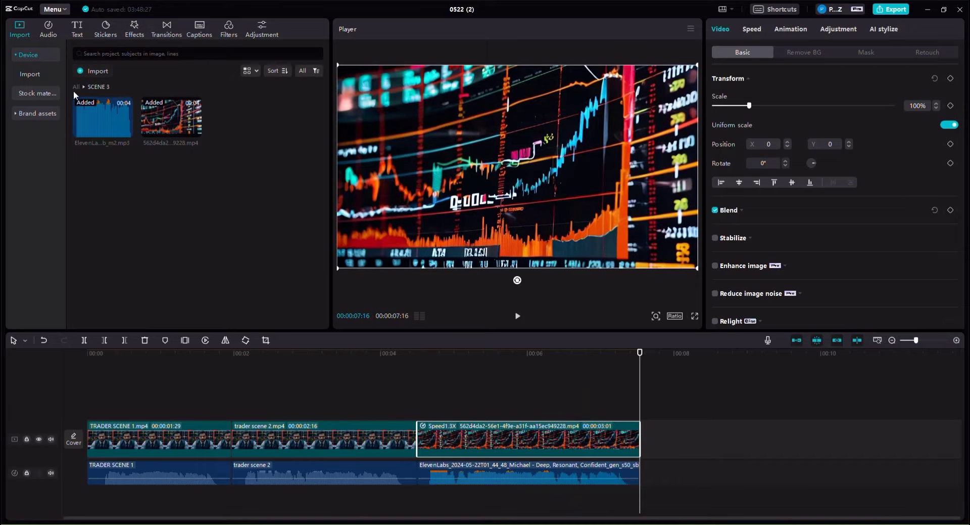
# Step: Leave the SCENE 3 folder, switch to Kaiber and download the finished joker trader video
pyautogui.click(73, 87)
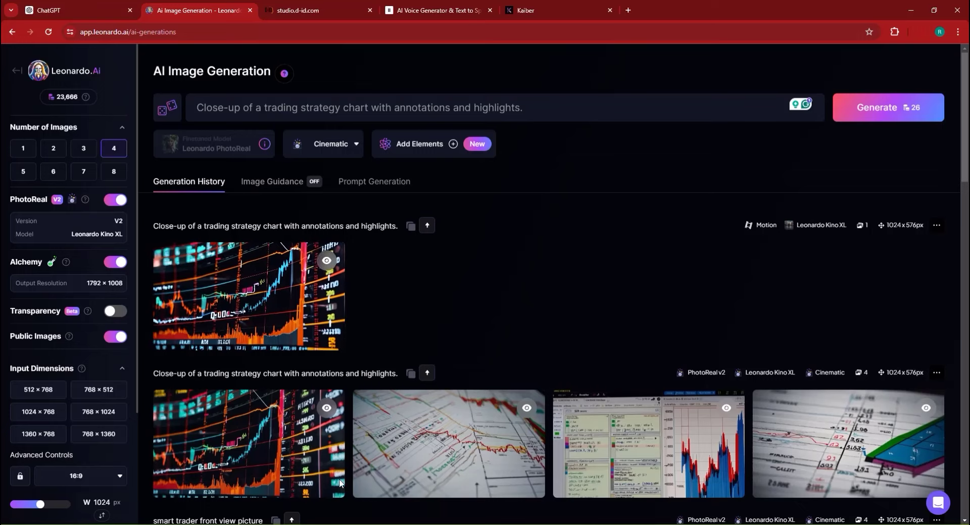
pyautogui.click(524, 15)
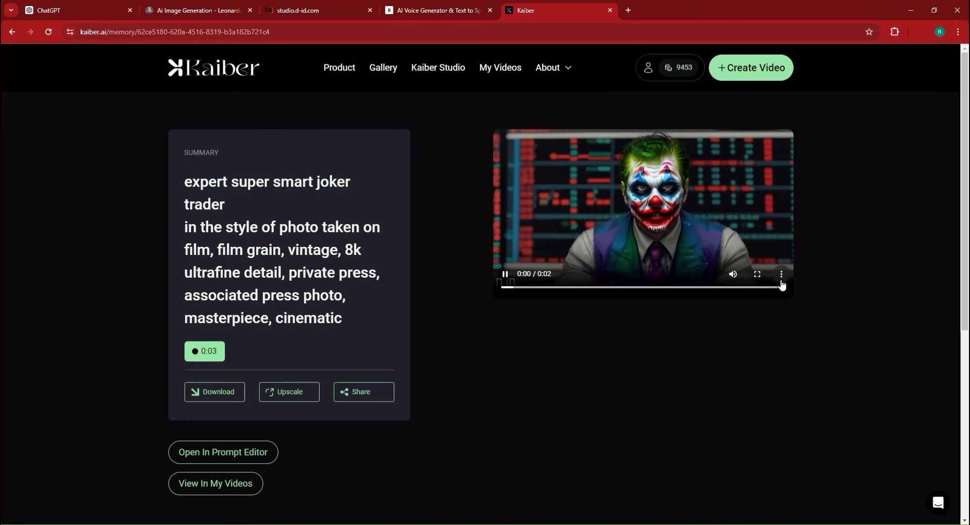
pyautogui.click(779, 276)
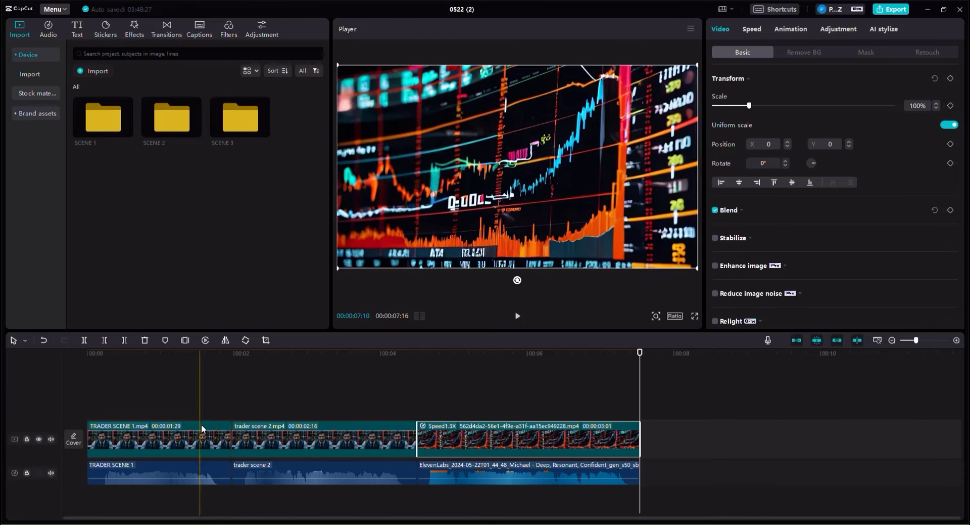
# Step: In CapCut, import the downloaded joker video into the SCENE 2 folder and overlay it above trader scene 2, starting at 00:00:01:29
pyautogui.click(229, 372)
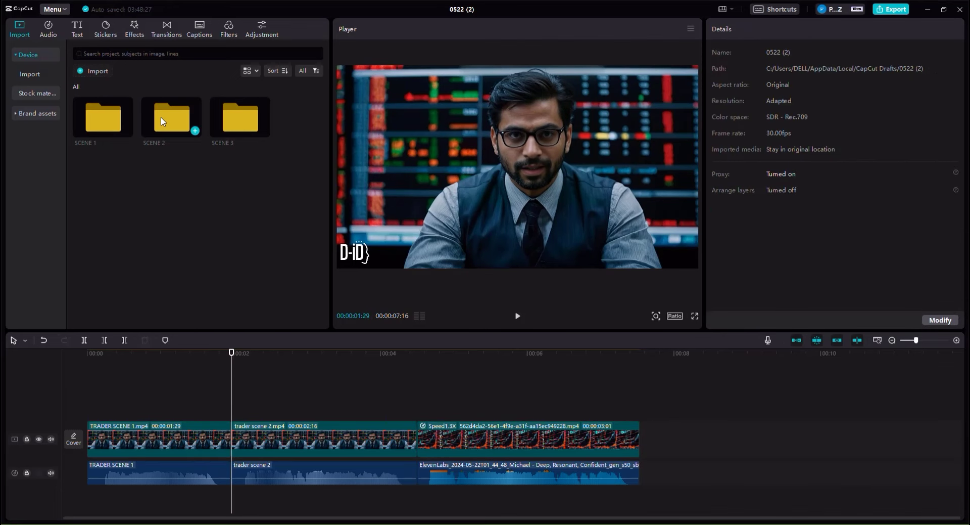
pyautogui.doubleClick(188, 121)
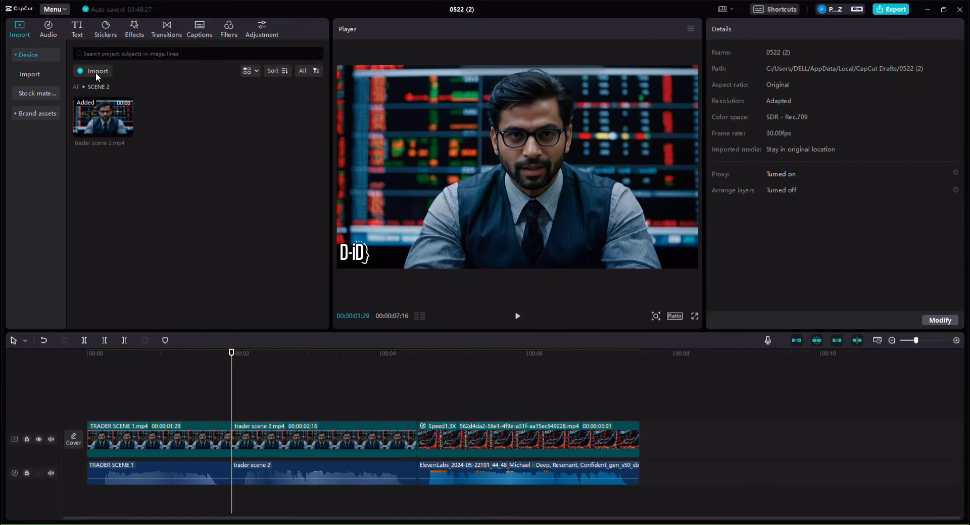
pyautogui.click(95, 72)
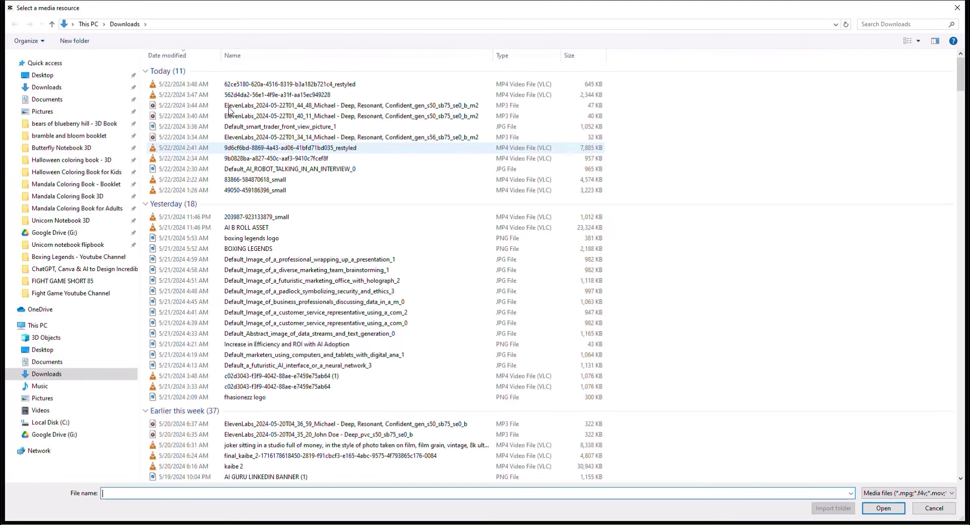
pyautogui.doubleClick(233, 85)
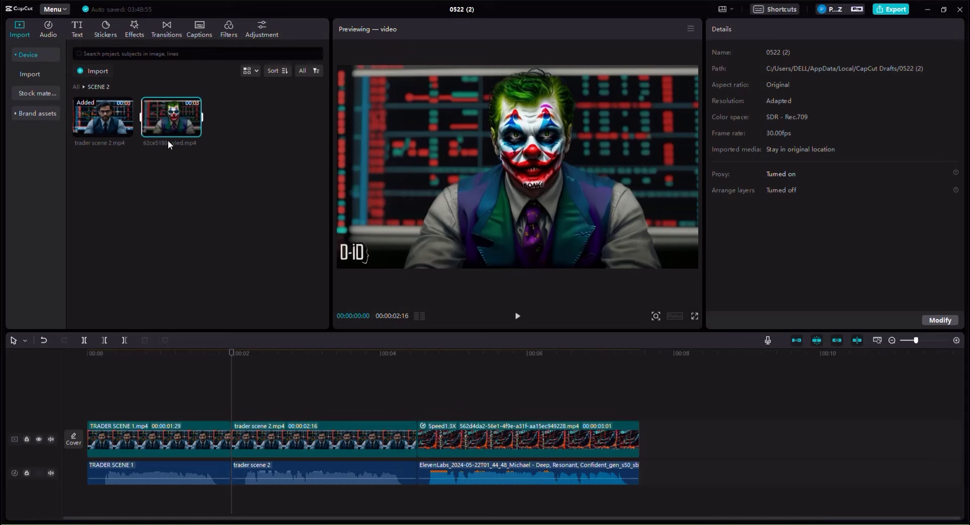
pyautogui.moveTo(291, 405); pyautogui.dragTo(232, 402)
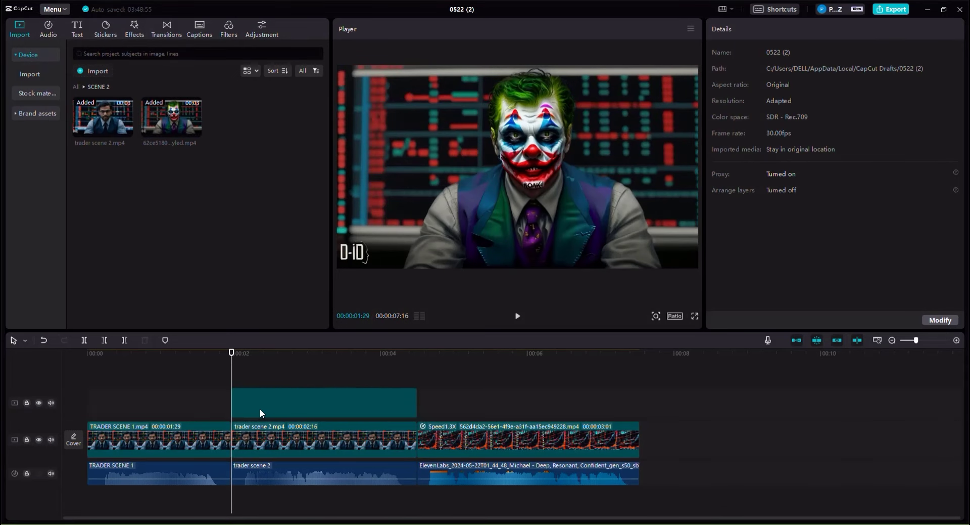
# Step: Extract the audio from the joker overlay clip and delete the extracted audio
pyautogui.click(260, 409)
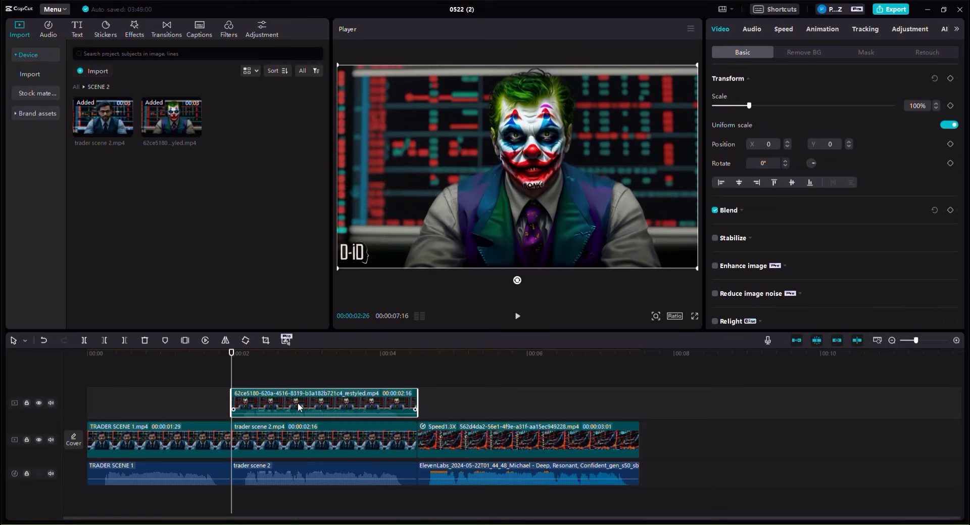
pyautogui.rightClick(298, 403)
pyautogui.click(334, 442)
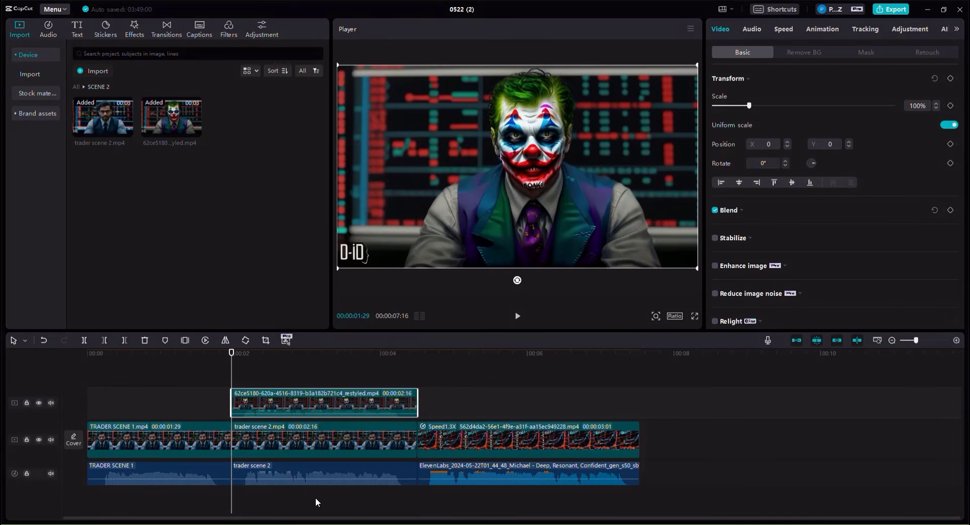
pyautogui.click(312, 493)
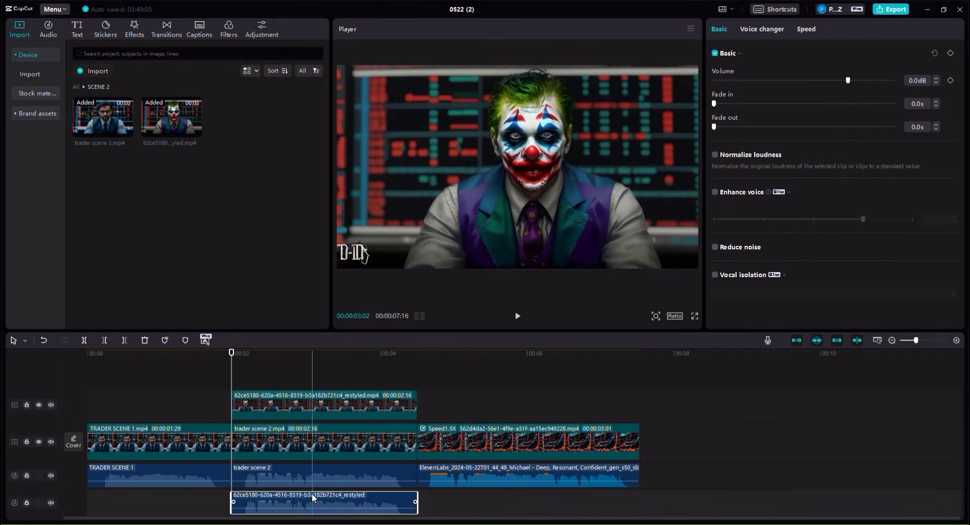
pyautogui.press('Delete')
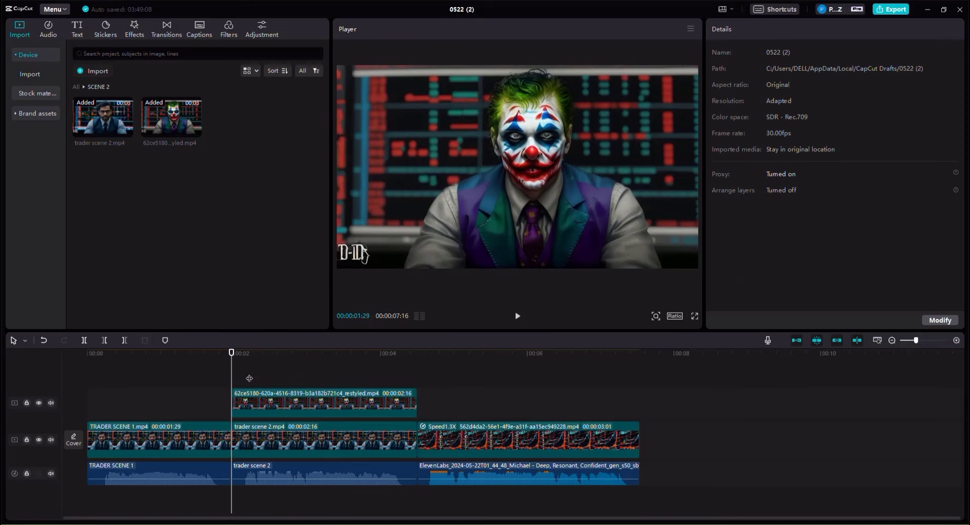
# Step: Trim away the beginning of the joker overlay clip up to 00:00:02:19
pyautogui.click(280, 366)
pyautogui.click(266, 409)
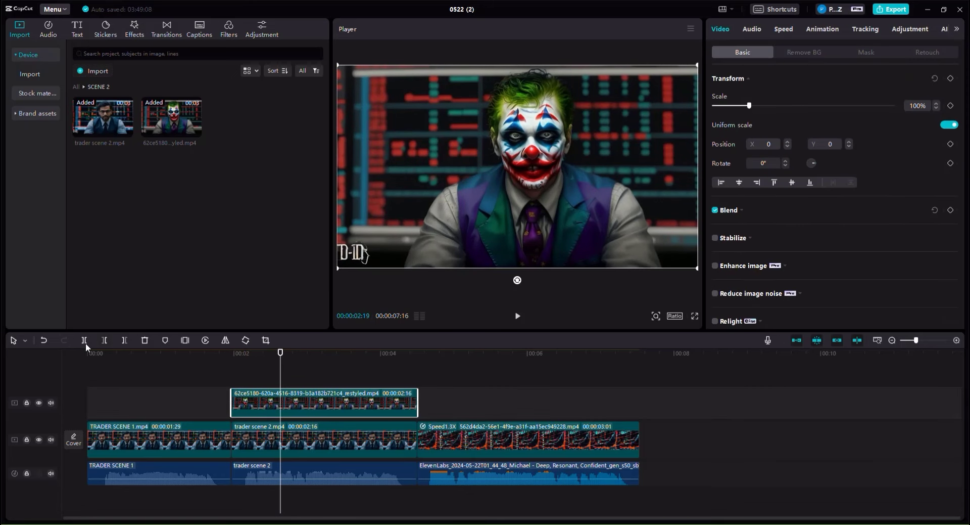
pyautogui.press('q')
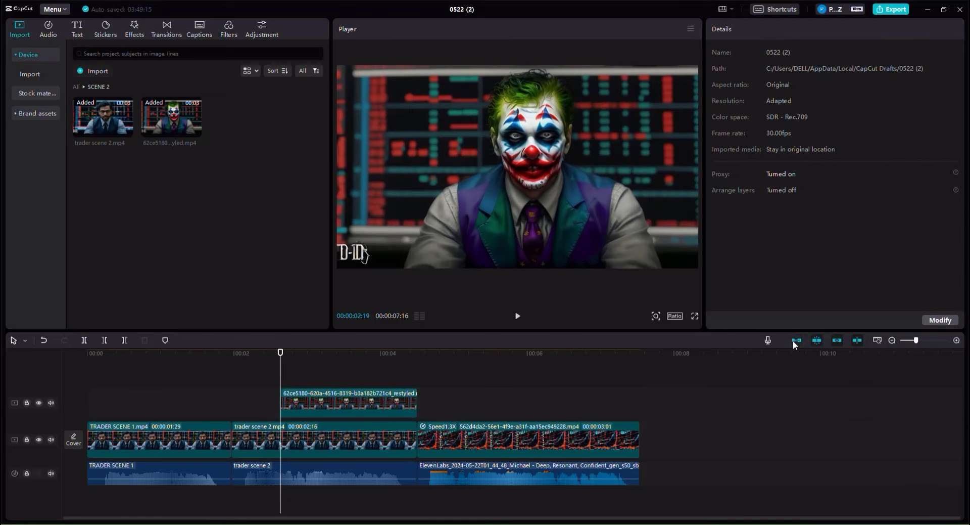
# Step: Turn off the main track magnet, split trader scene 2 at 00:00:02:19, and delete its second part
pyautogui.click(793, 341)
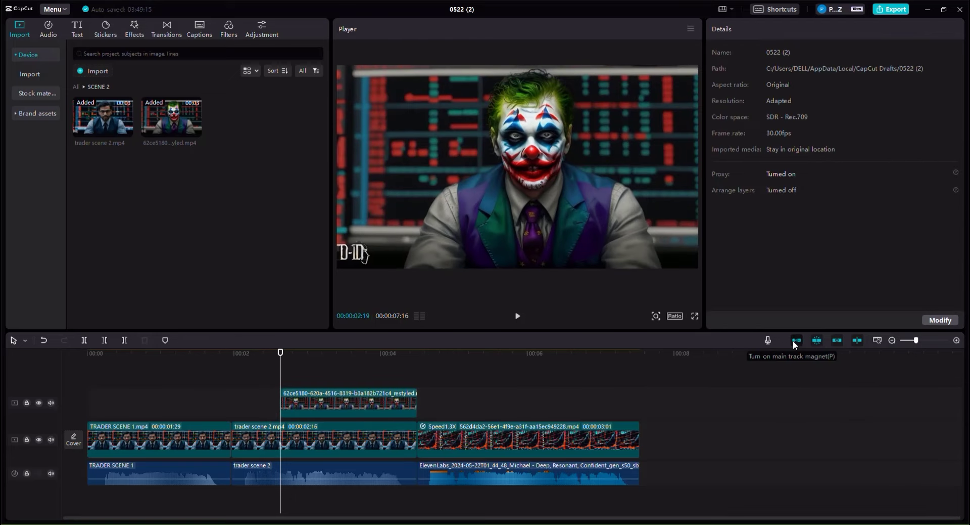
pyautogui.click(259, 447)
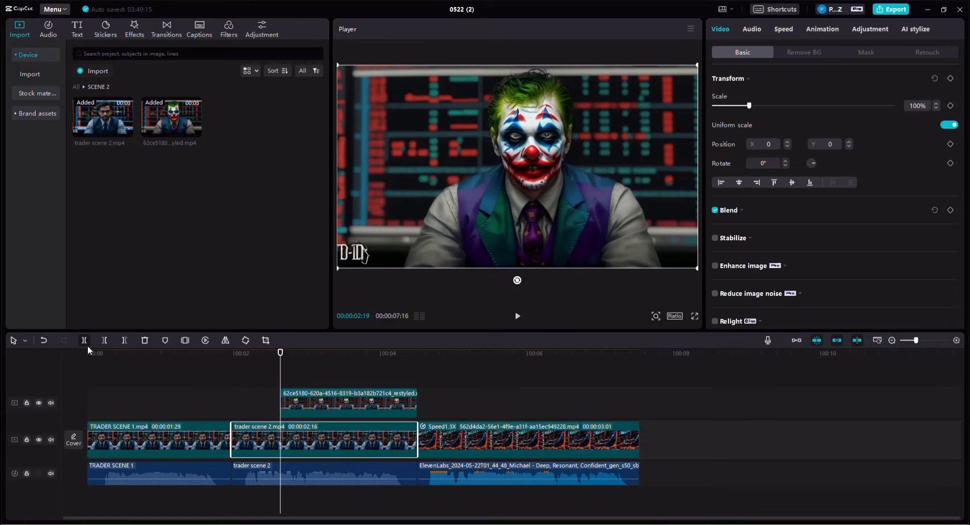
pyautogui.click(85, 342)
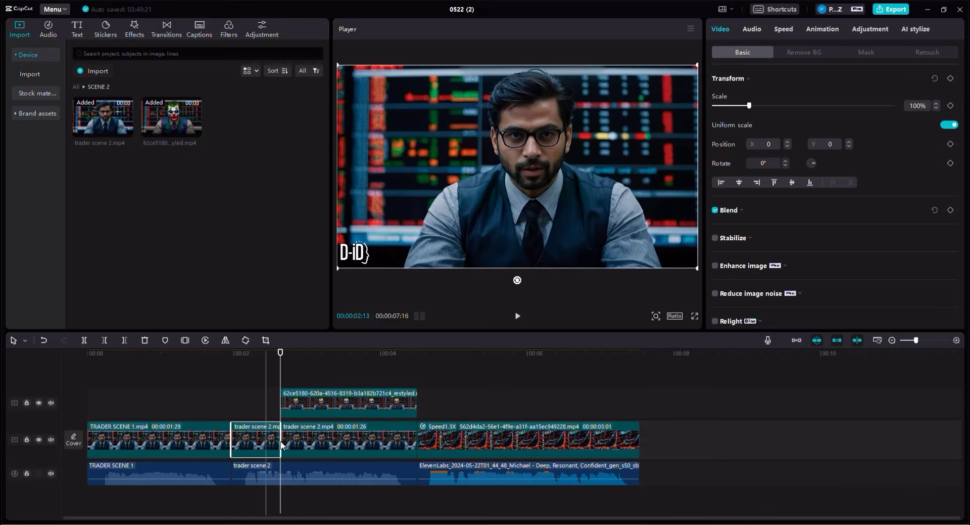
pyautogui.click(297, 442)
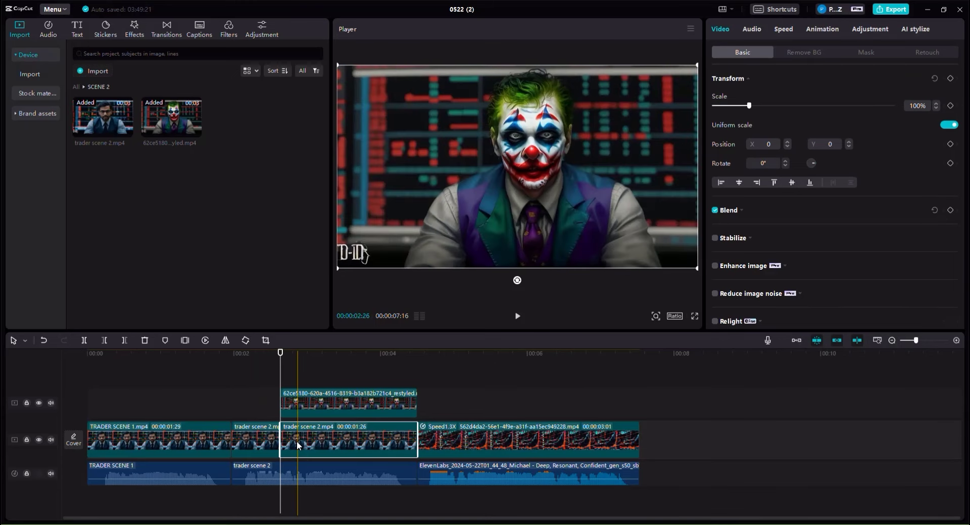
pyautogui.press('Delete')
# Step: Move the joker overlay clip into the gap on the main track and play back the cut
pyautogui.moveTo(316, 404); pyautogui.dragTo(314, 442)
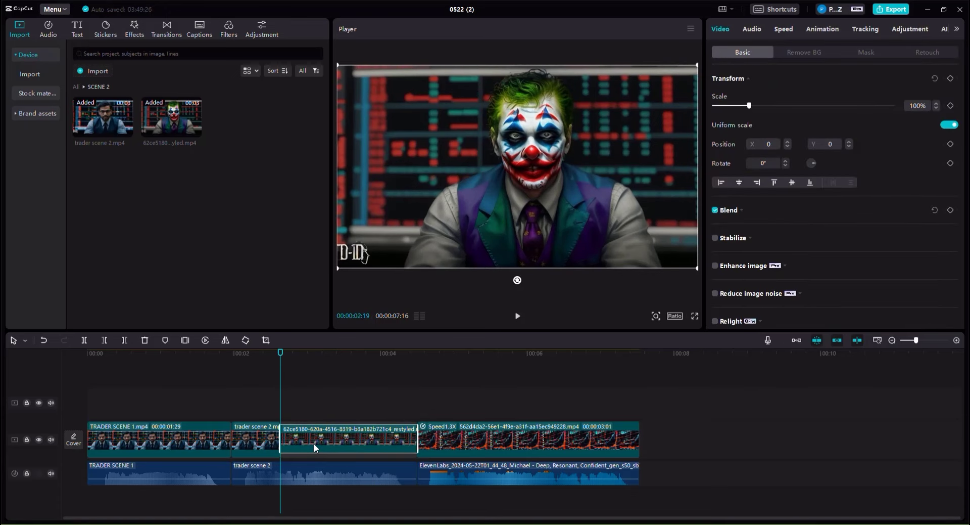
pyautogui.click(256, 380)
pyautogui.click(517, 315)
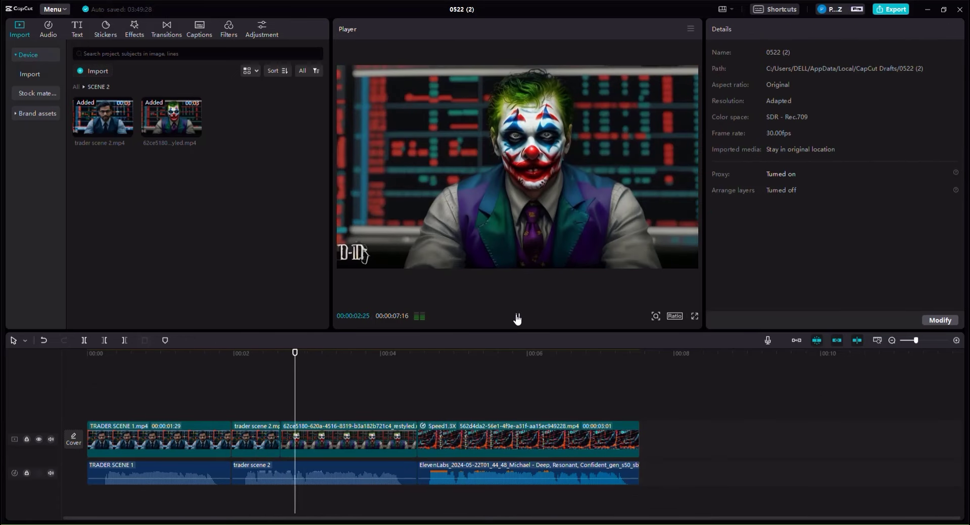
pyautogui.moveTo(256, 382); pyautogui.dragTo(287, 378)
pyautogui.click(256, 377)
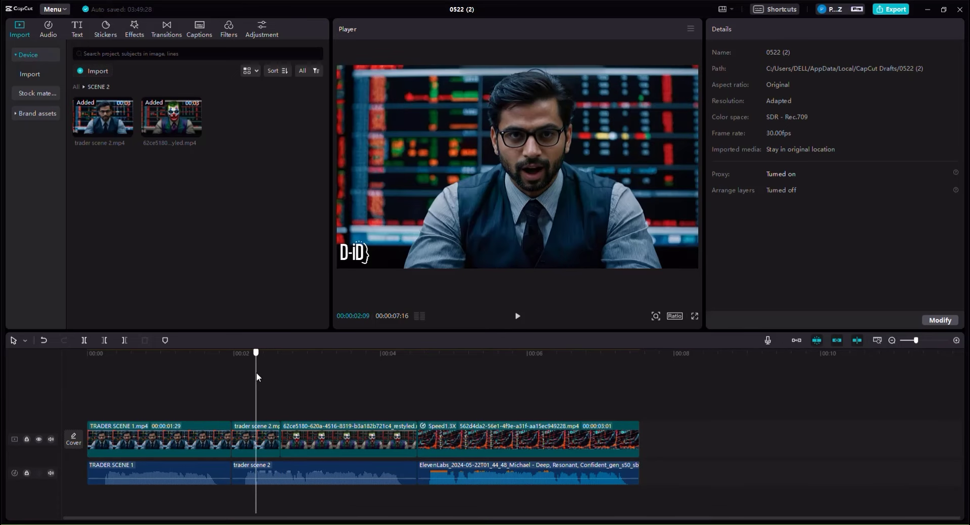
# Step: Add a Glitch transition between trader scene 2 and the joker clip, and preview it
pyautogui.click(953, 342)
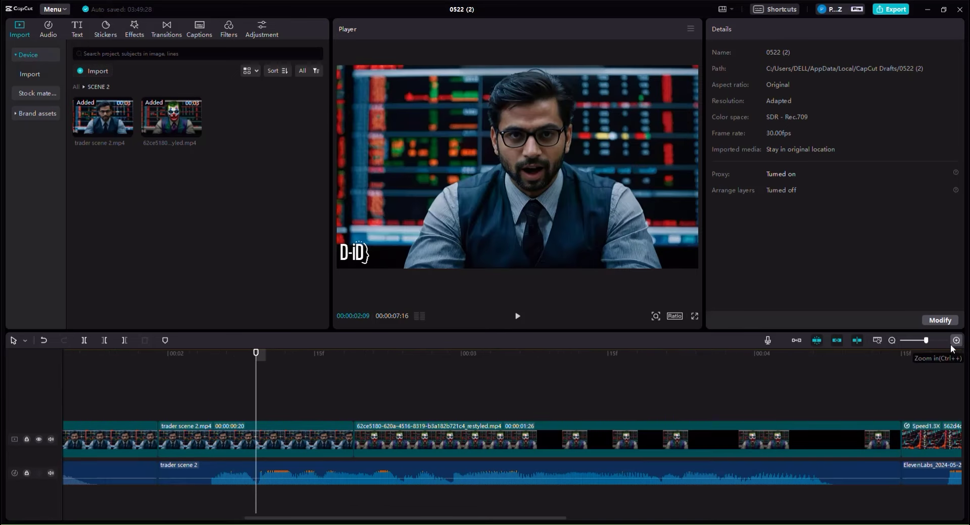
pyautogui.click(166, 34)
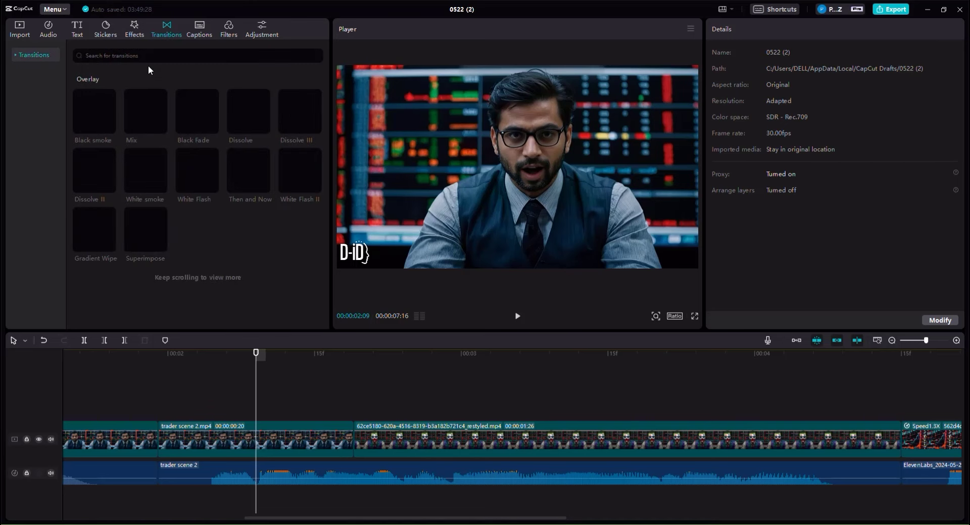
pyautogui.click(153, 123)
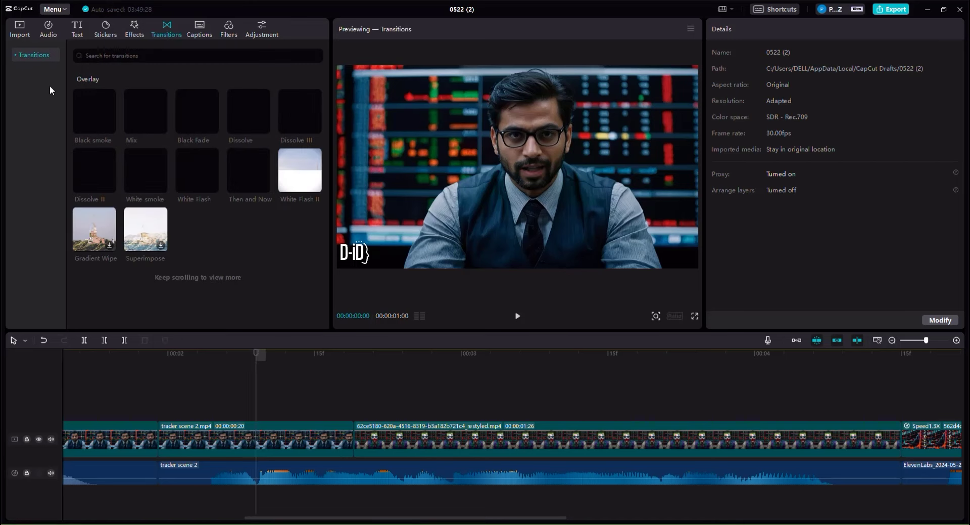
pyautogui.click(17, 56)
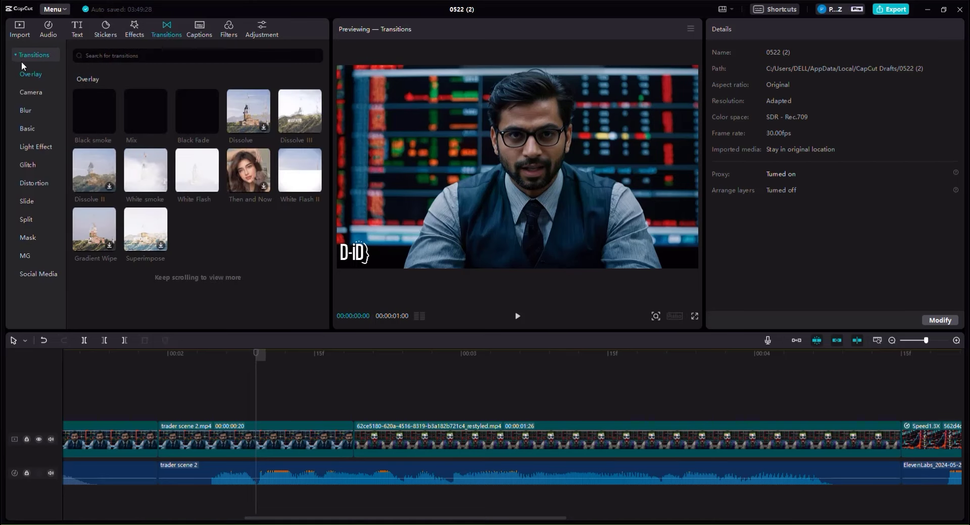
pyautogui.click(26, 165)
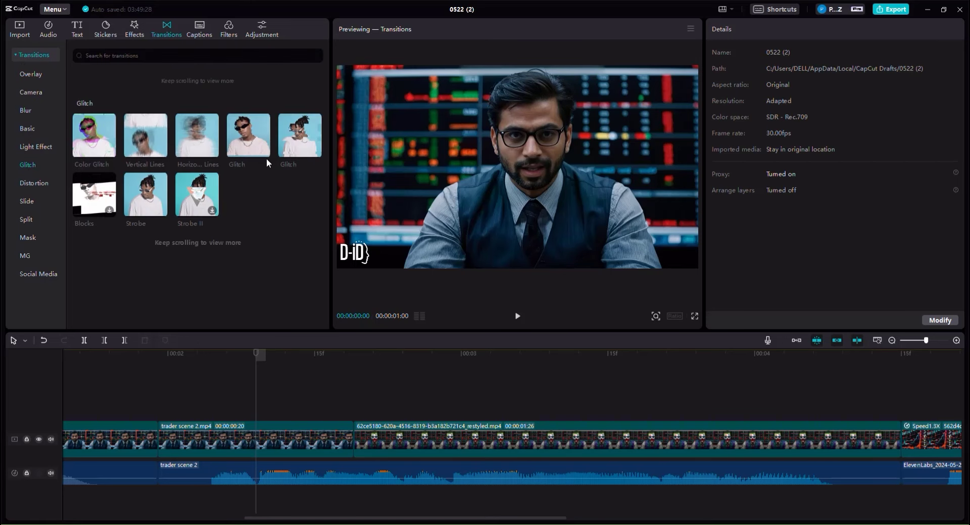
pyautogui.moveTo(247, 157); pyautogui.dragTo(404, 450)
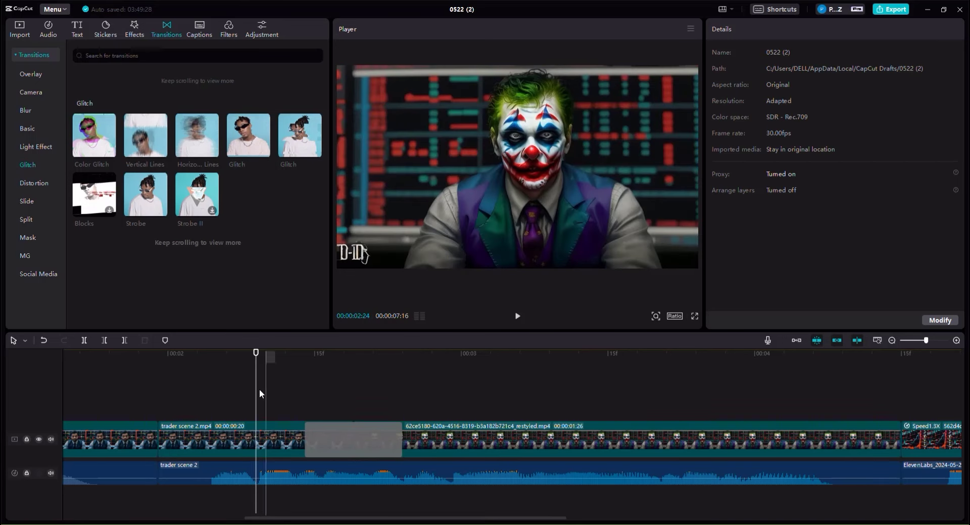
pyautogui.moveTo(250, 354); pyautogui.dragTo(394, 356)
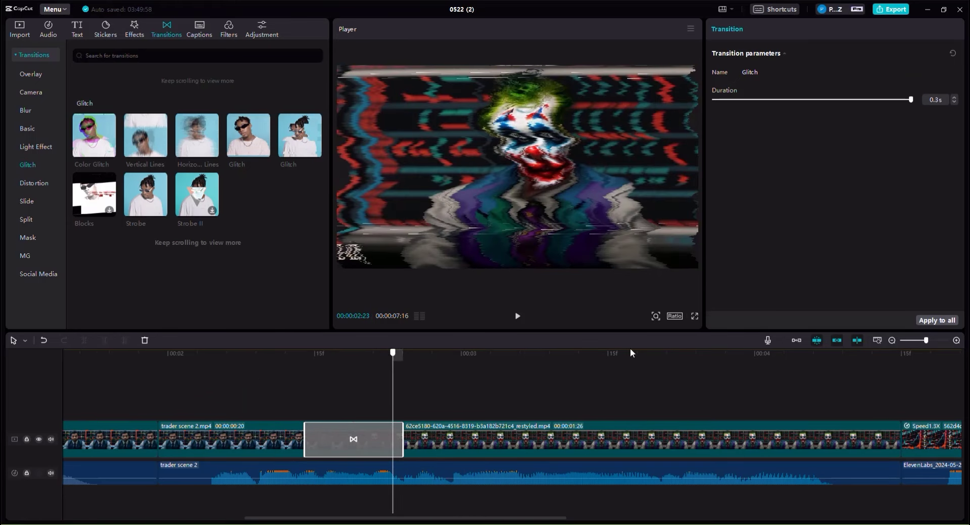
pyautogui.click(892, 340)
pyautogui.click(893, 339)
pyautogui.click(893, 340)
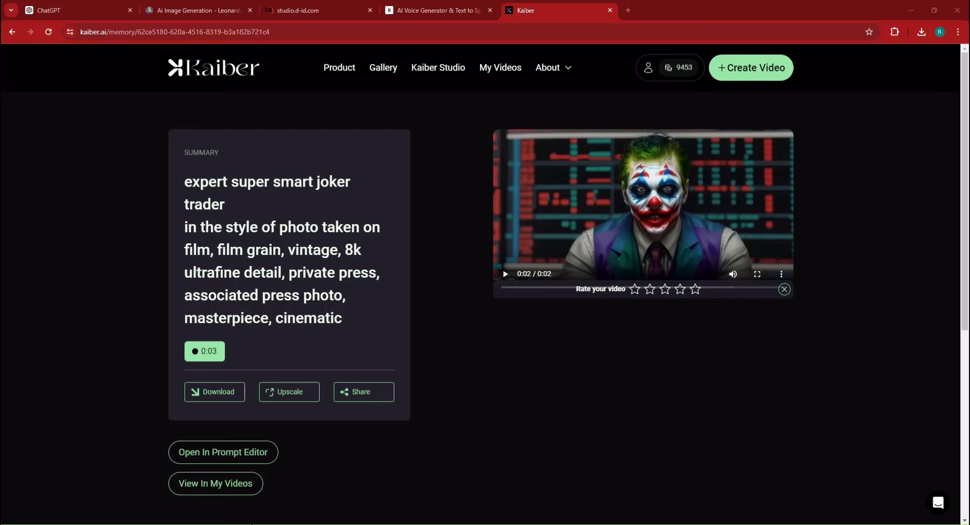
# Step: Switch to ChatGPT and copy the fourth scene's voiceover line "...and the right moves at the right time."
pyautogui.click(81, 10)
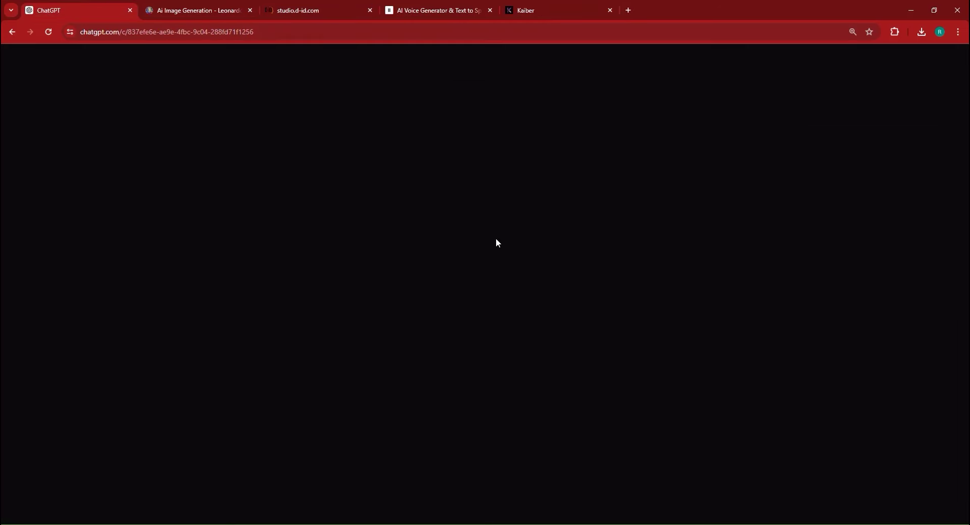
pyautogui.scroll(-2, 411, 299)
pyautogui.click(456, 299)
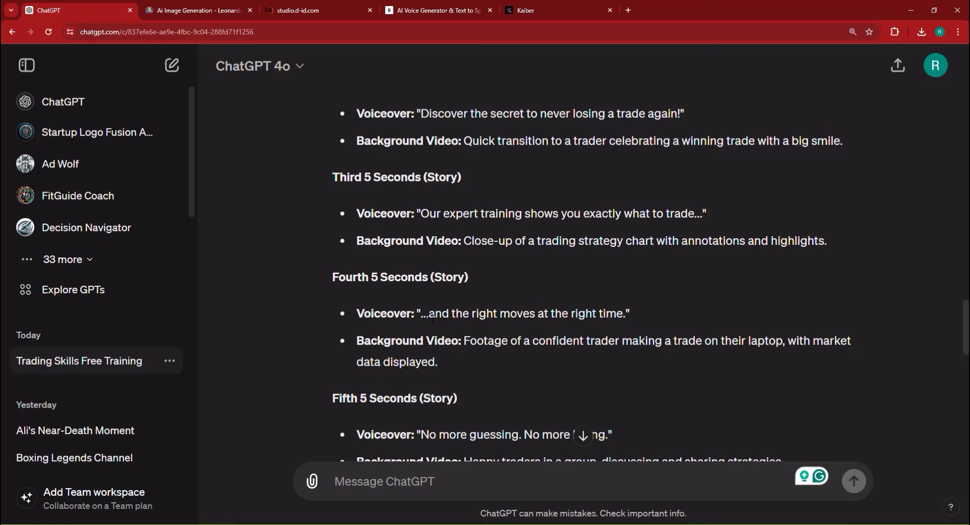
pyautogui.moveTo(429, 313); pyautogui.dragTo(575, 314)
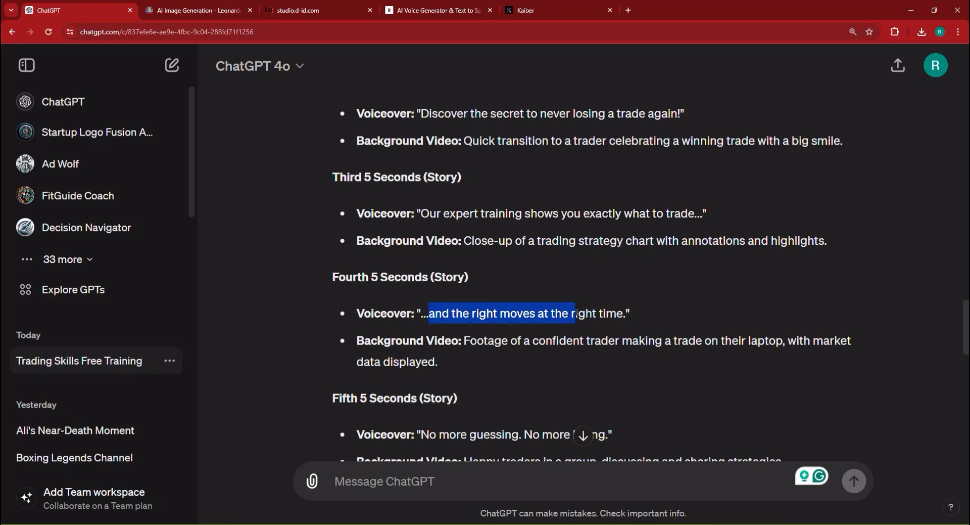
pyautogui.click(429, 318)
pyautogui.moveTo(421, 314); pyautogui.dragTo(628, 316)
pyautogui.hotkey('ctrl', 'c')
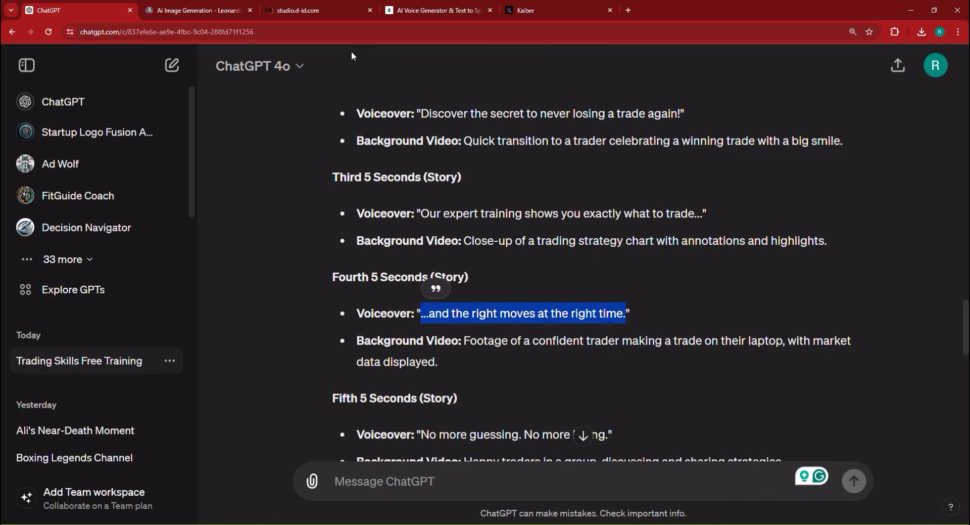
# Step: In ElevenLabs, replace the text with the copied voiceover line and generate the speech with the Michael voice
pyautogui.click(422, 7)
pyautogui.tripleClick(395, 222)
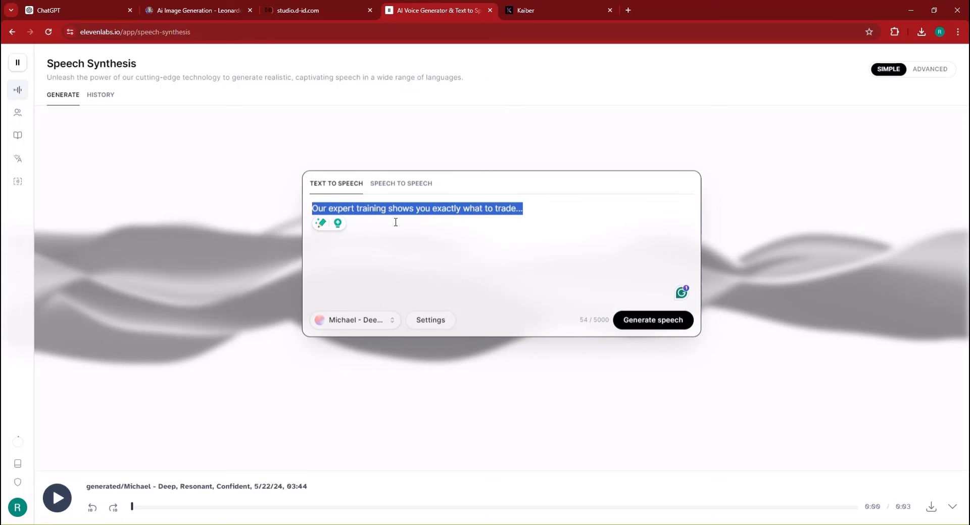
pyautogui.hotkey('ctrl', 'v')
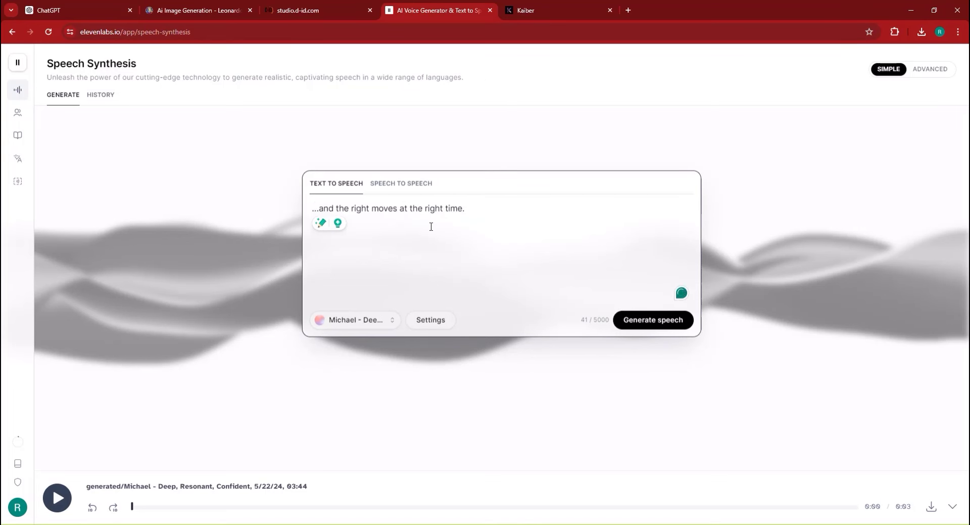
pyautogui.click(637, 322)
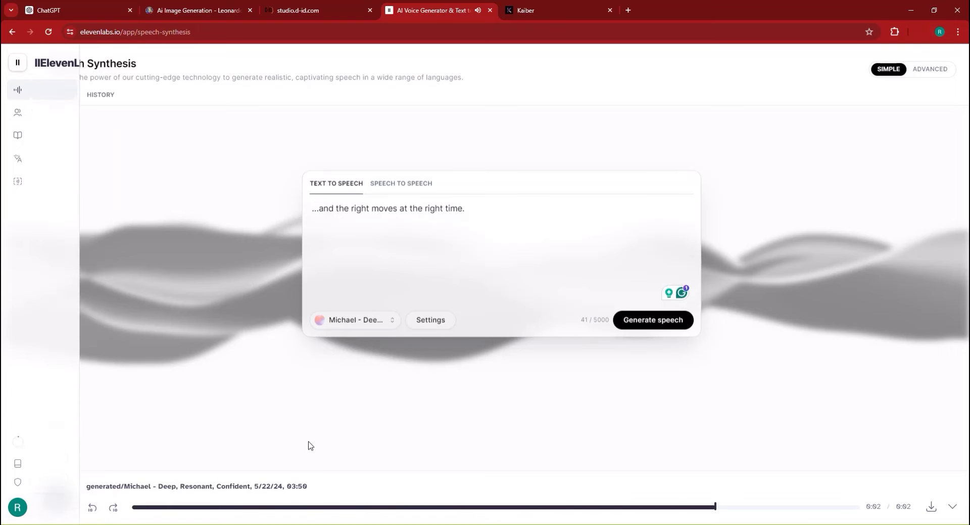
# Step: Switch to CapCut, leave the SCENE 2 folder, and create a new media folder named SCENE 4
pyautogui.hotkey('alt', 'Tab')
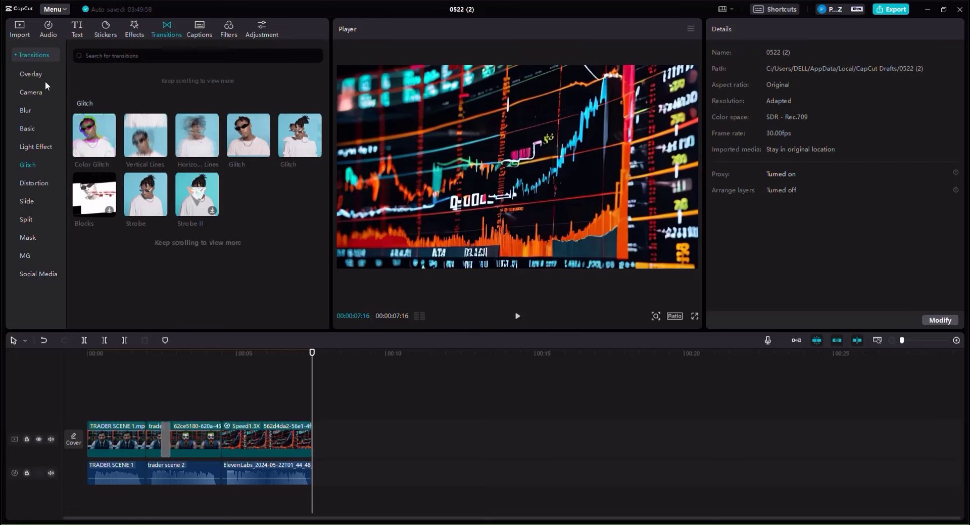
pyautogui.click(20, 30)
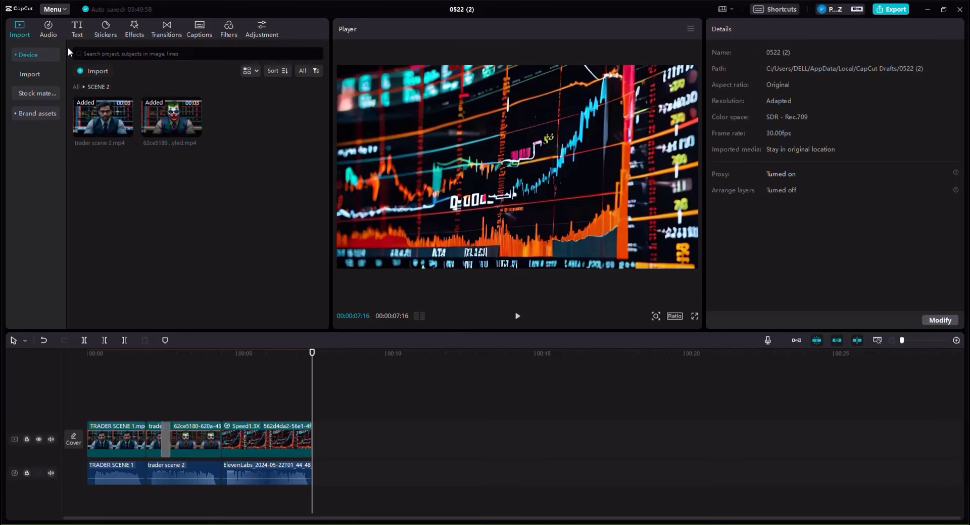
pyautogui.click(77, 86)
pyautogui.rightClick(200, 253)
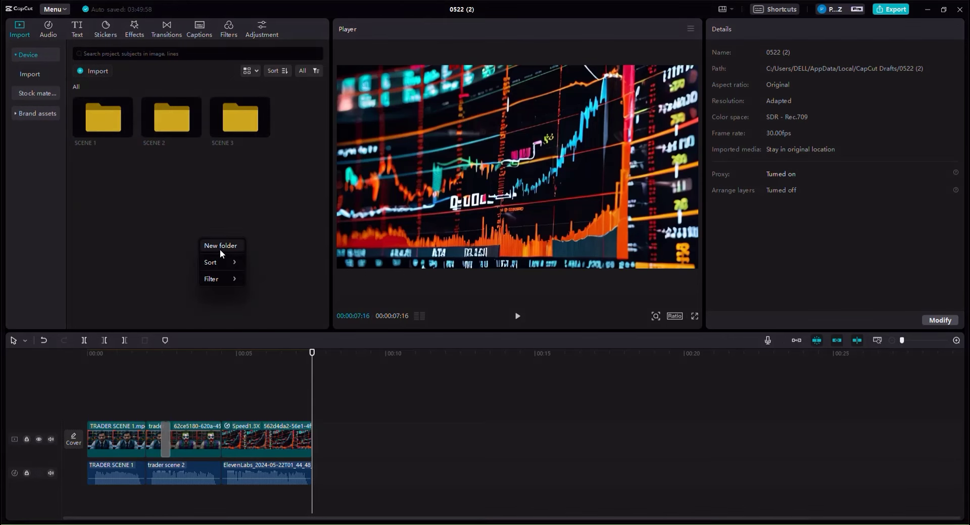
pyautogui.click(223, 246)
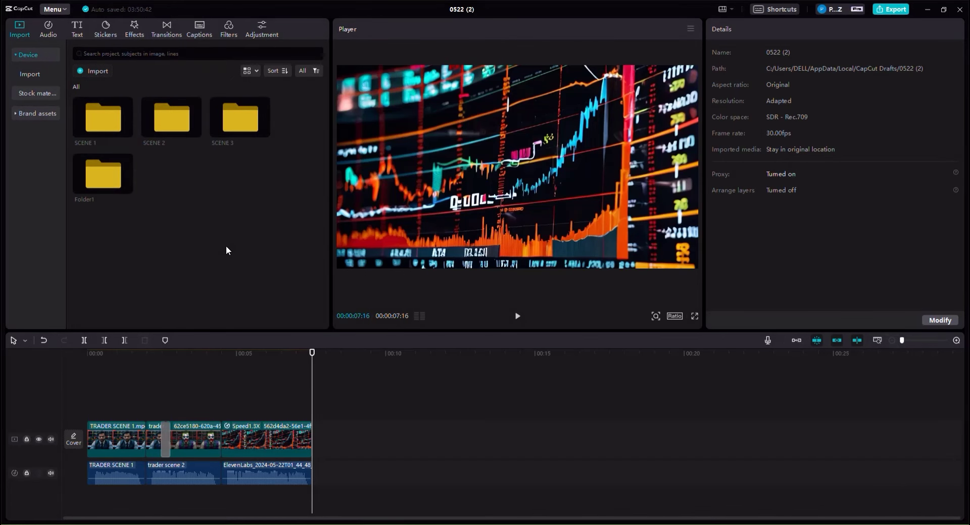
pyautogui.rightClick(105, 204)
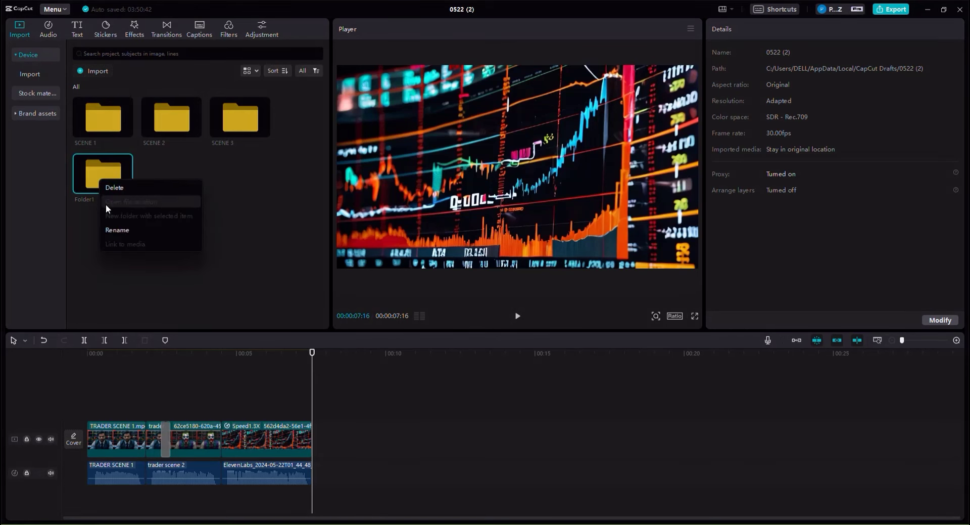
pyautogui.click(129, 220)
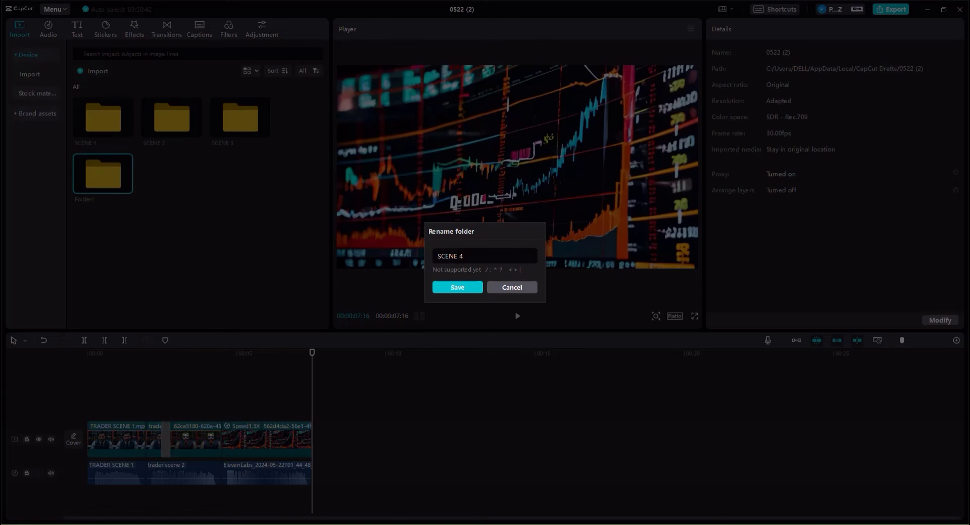
pyautogui.click(443, 292)
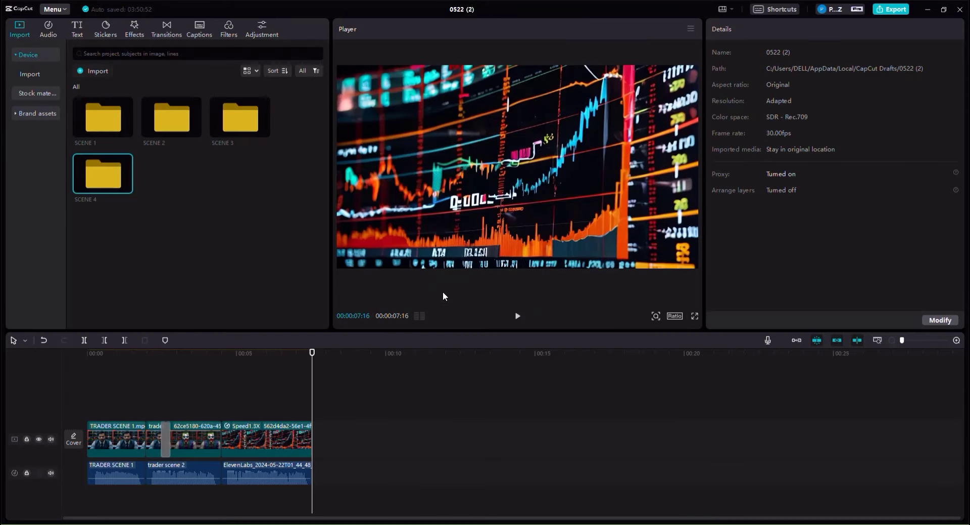
# Step: Import the new ElevenLabs voiceover into the SCENE 4 folder and place it on the audio track at 00:00:07:16
pyautogui.doubleClick(97, 181)
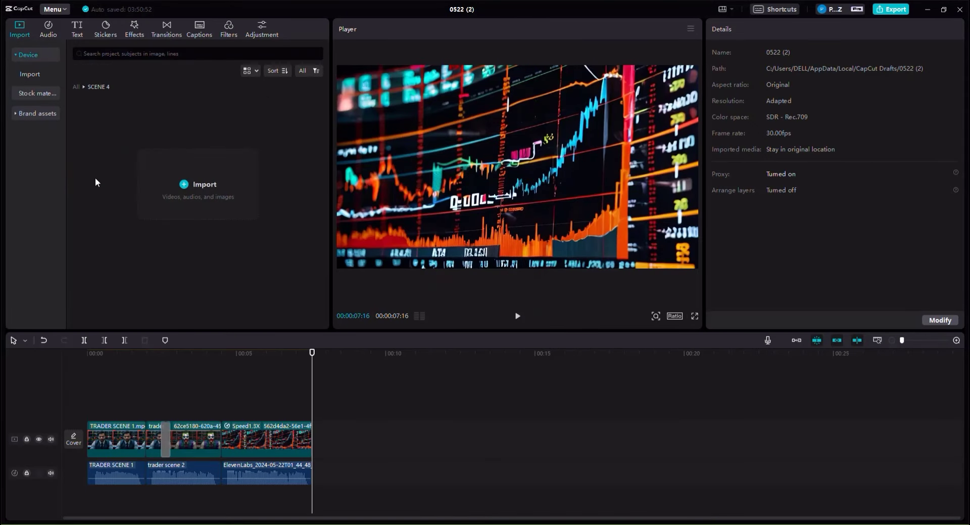
pyautogui.click(196, 184)
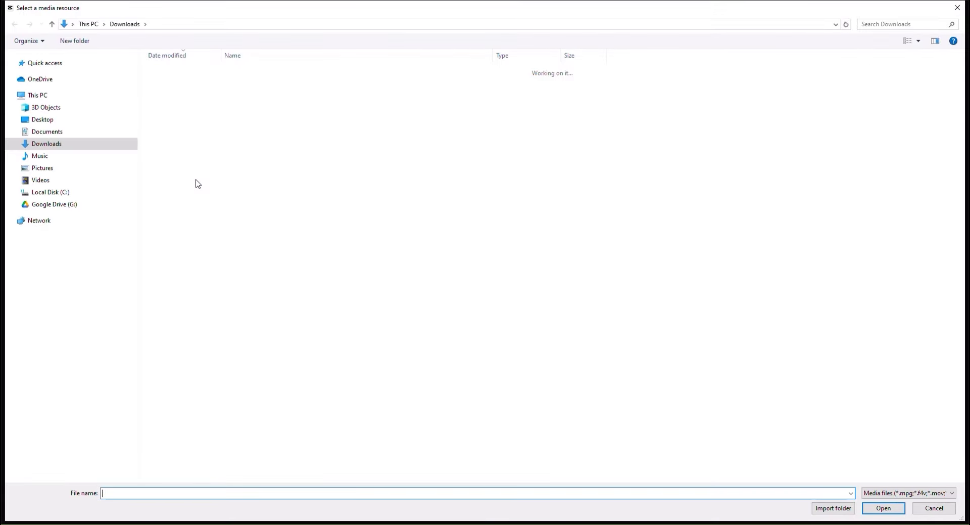
pyautogui.doubleClick(238, 87)
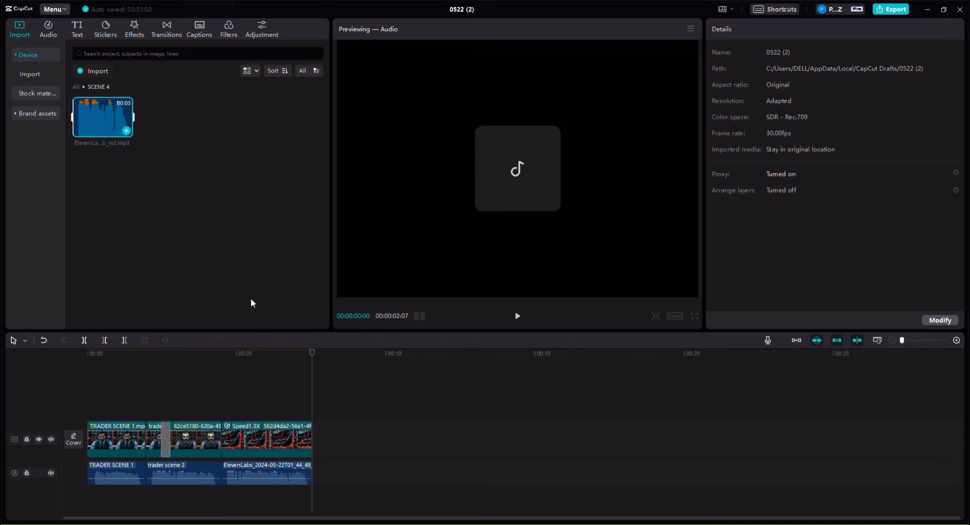
pyautogui.moveTo(102, 116); pyautogui.dragTo(332, 454)
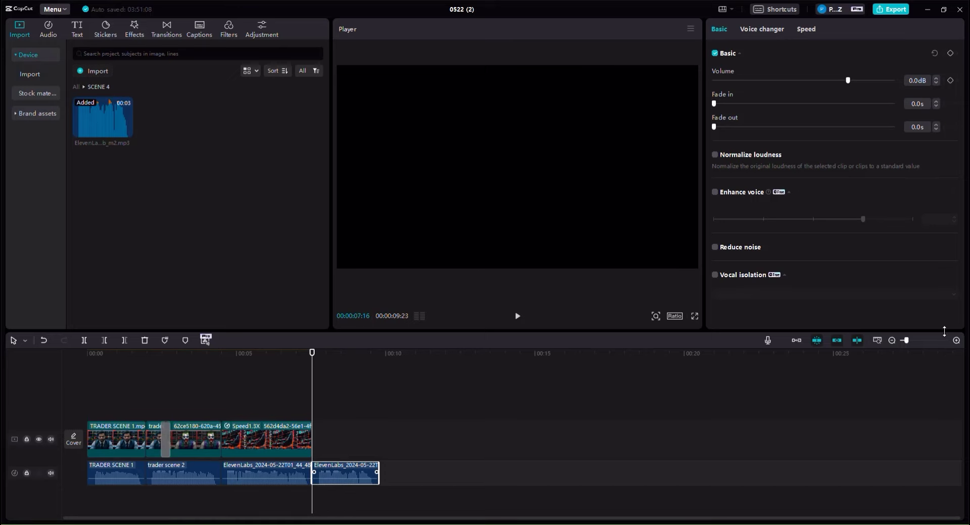
pyautogui.click(962, 342)
pyautogui.click(962, 342)
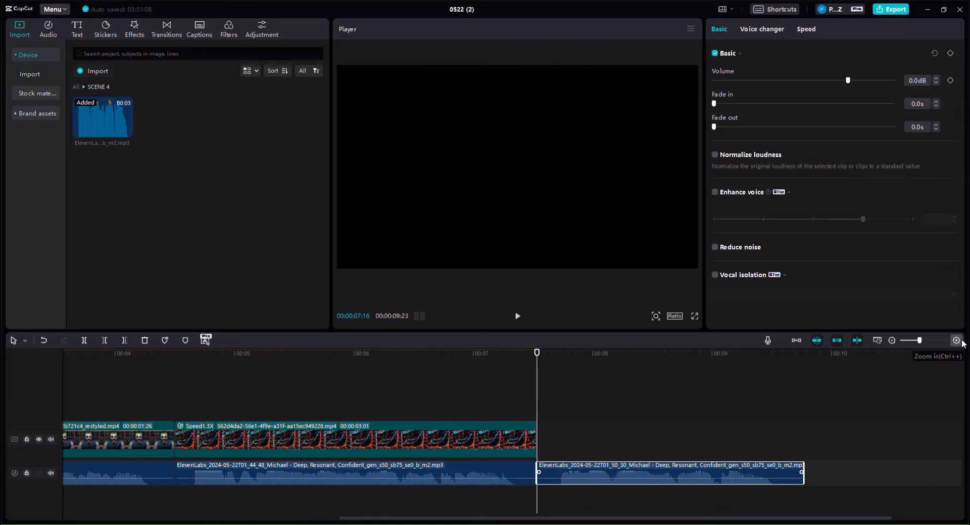
# Step: Switch to ChatGPT and copy the fourth scene's background video description "Footage of a confident trader making a trade on their laptop, with market data displayed."
pyautogui.hotkey('alt', 'Tab')
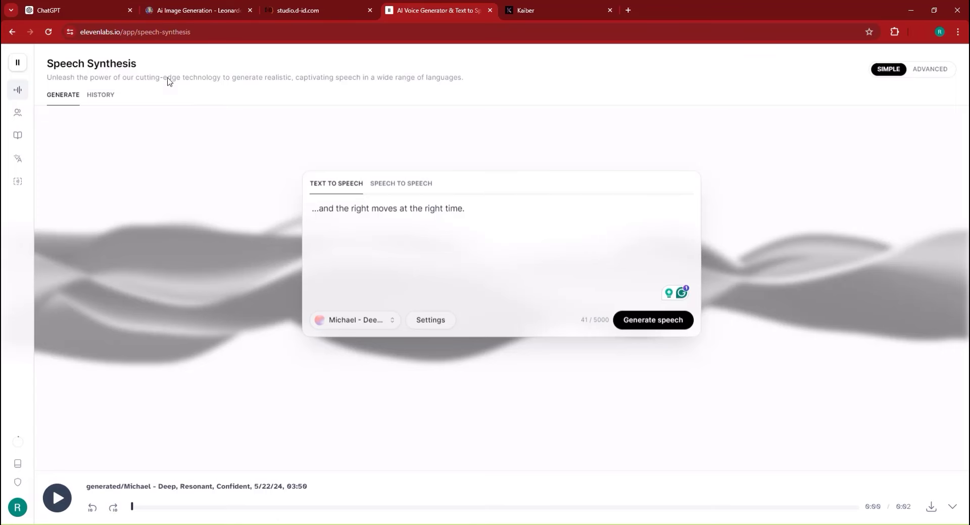
pyautogui.click(81, 4)
pyautogui.moveTo(493, 350); pyautogui.dragTo(490, 361)
pyautogui.click(473, 352)
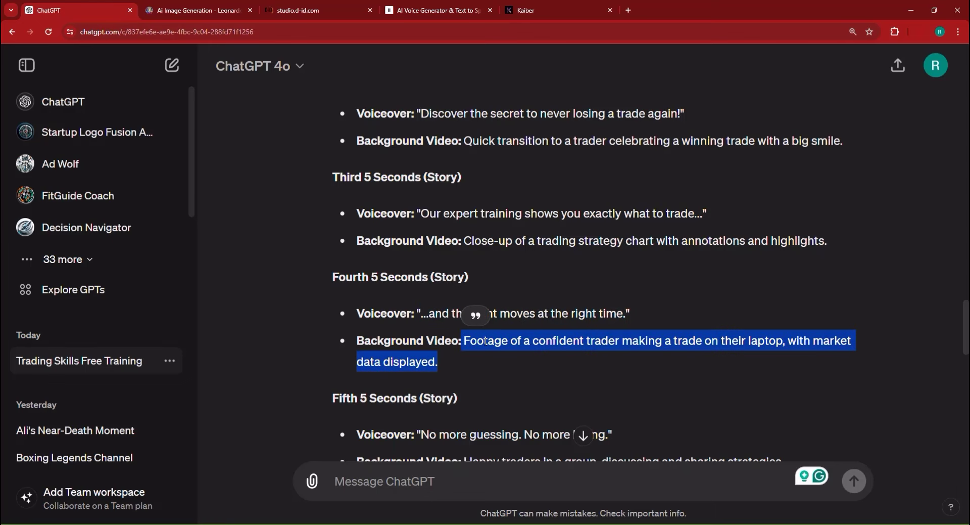
# Step: Open canva.com in a new browser tab
pyautogui.click(628, 11)
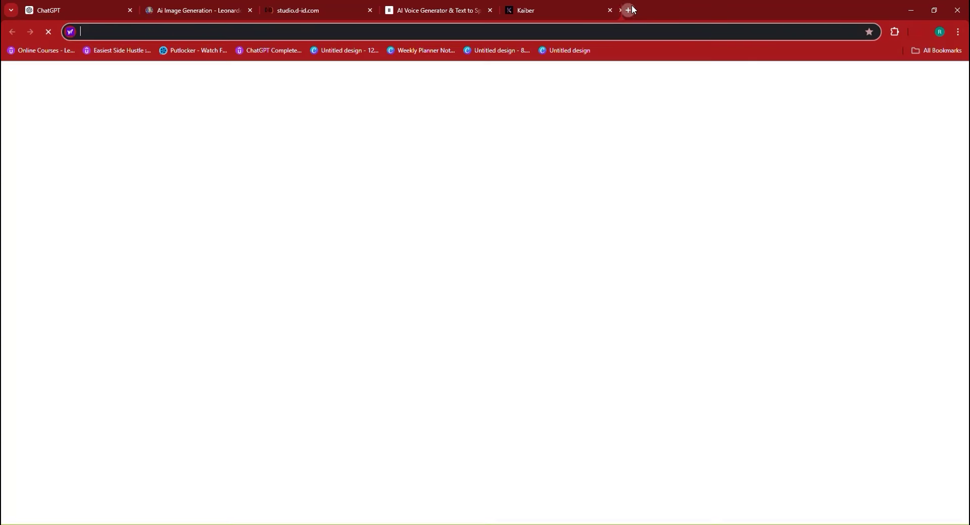
pyautogui.write('canva.com')
pyautogui.press('Return')
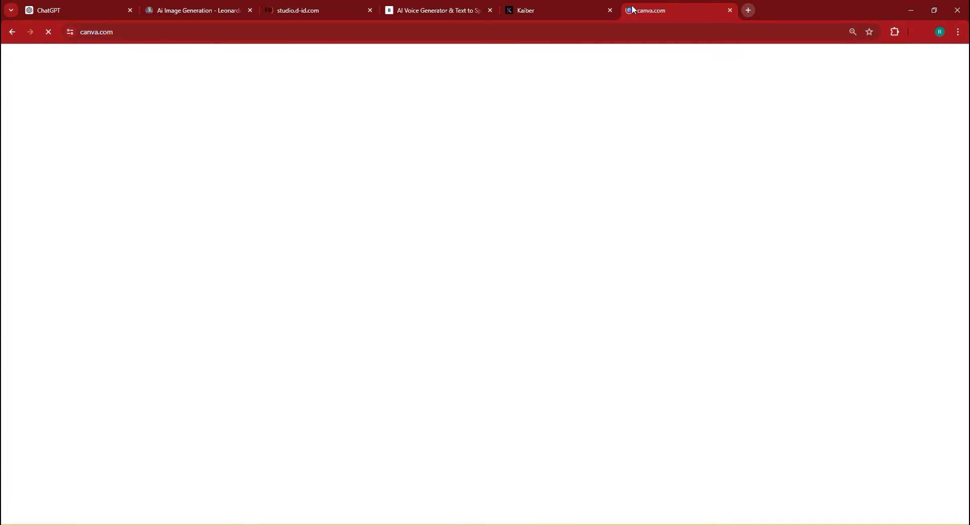
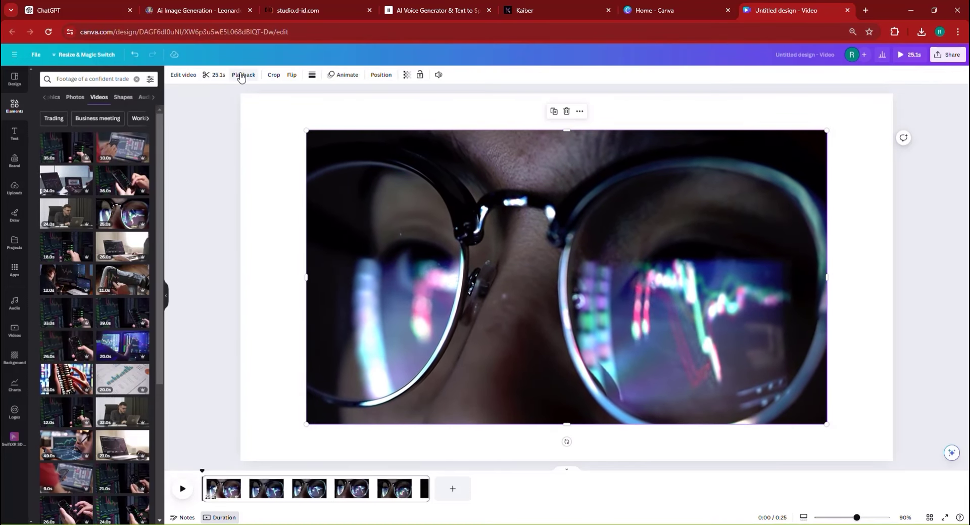
# Step: Set the eyeglasses video's playback speed to 2 and trim it to 4.0 seconds
pyautogui.click(243, 75)
pyautogui.moveTo(123, 108); pyautogui.dragTo(145, 108)
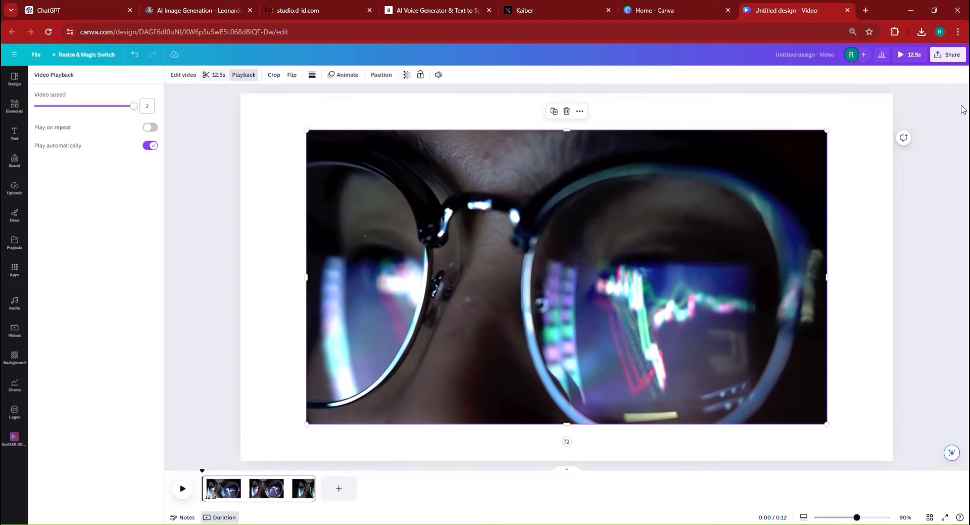
pyautogui.click(216, 75)
pyautogui.moveTo(566, 70); pyautogui.dragTo(489, 60)
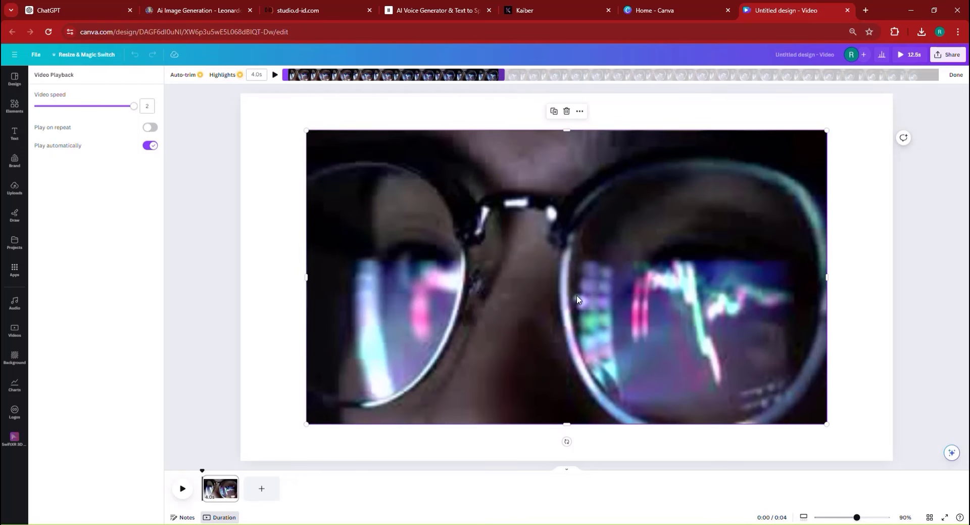
# Step: Make the eyeglasses video the page's full background and mute its volume
pyautogui.rightClick(584, 252)
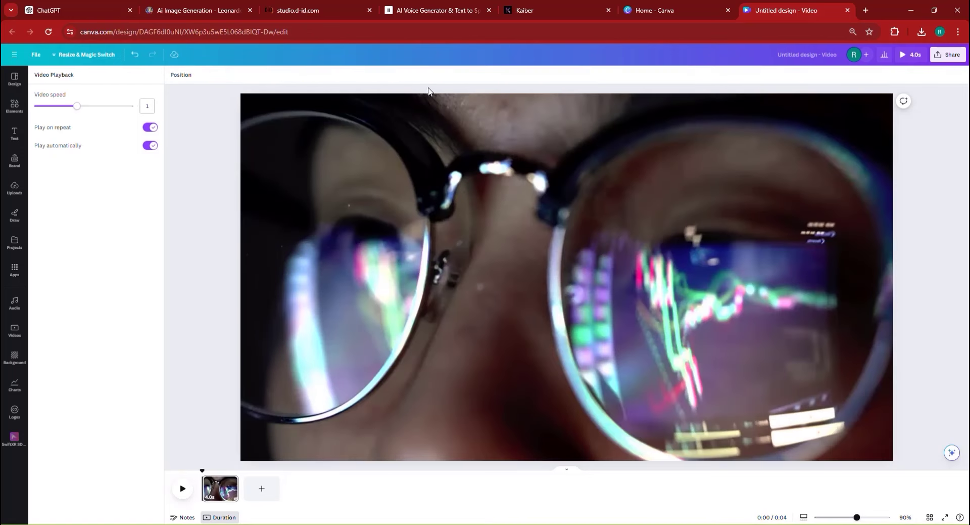
pyautogui.click(453, 107)
pyautogui.click(437, 75)
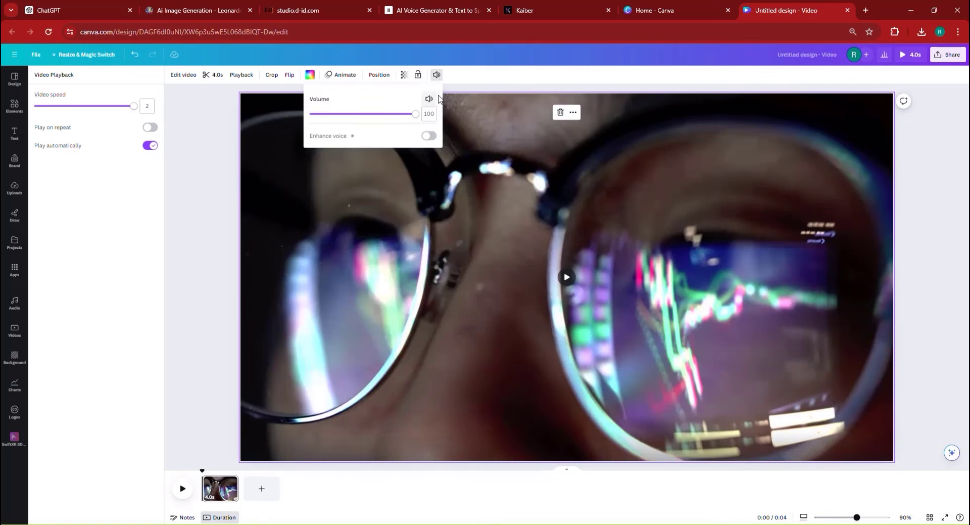
pyautogui.moveTo(418, 113); pyautogui.dragTo(306, 113)
# Step: Name the Canva design "scene 4 - broll"
pyautogui.click(828, 54)
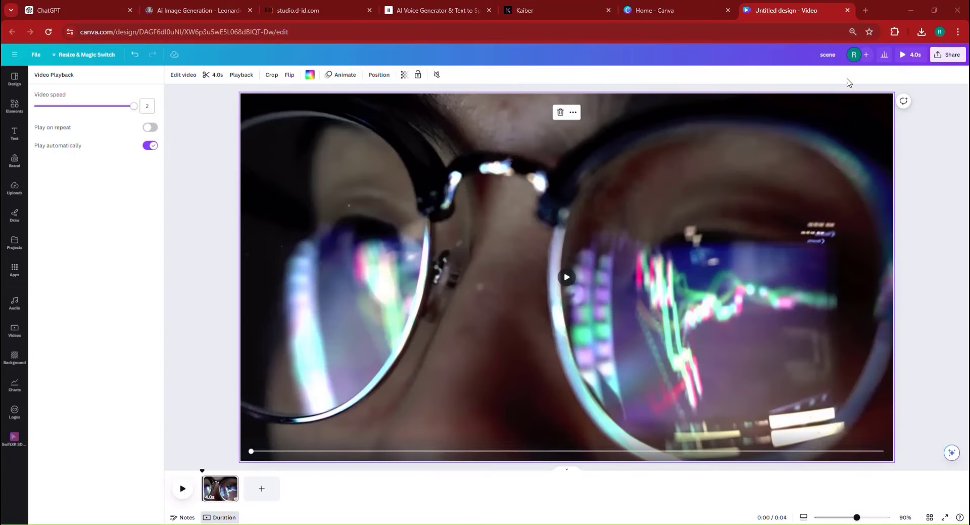
pyautogui.click(843, 59)
pyautogui.write('4')
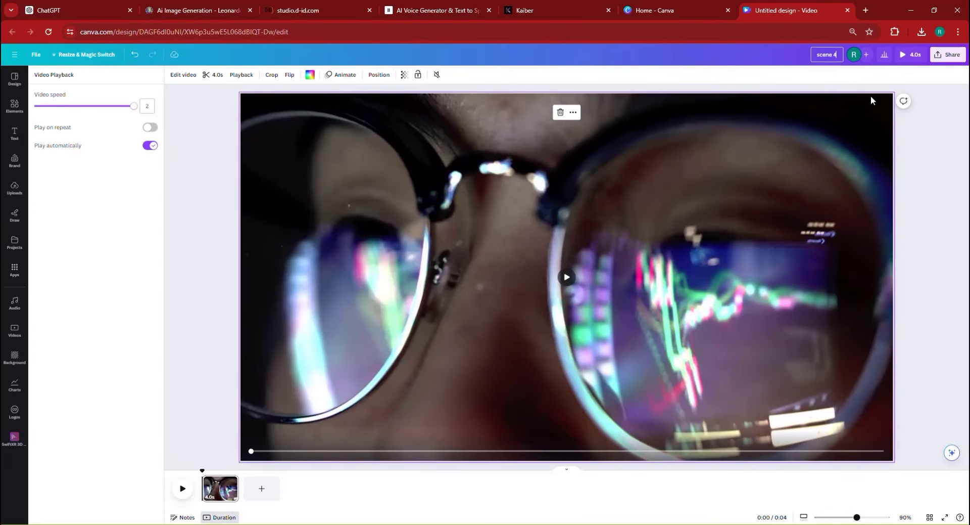
pyautogui.write(' - broll')
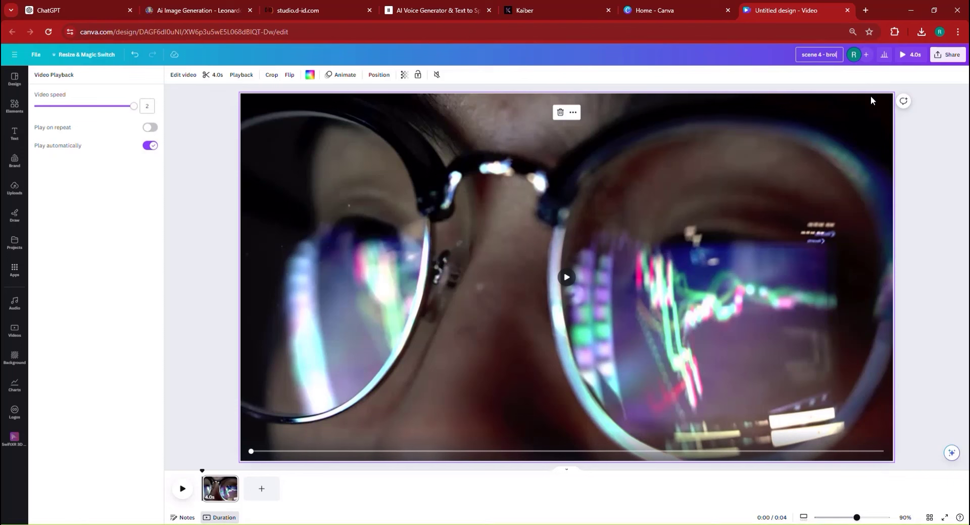
# Step: Download the design as an MP4 video at 1080p quality
pyautogui.click(949, 55)
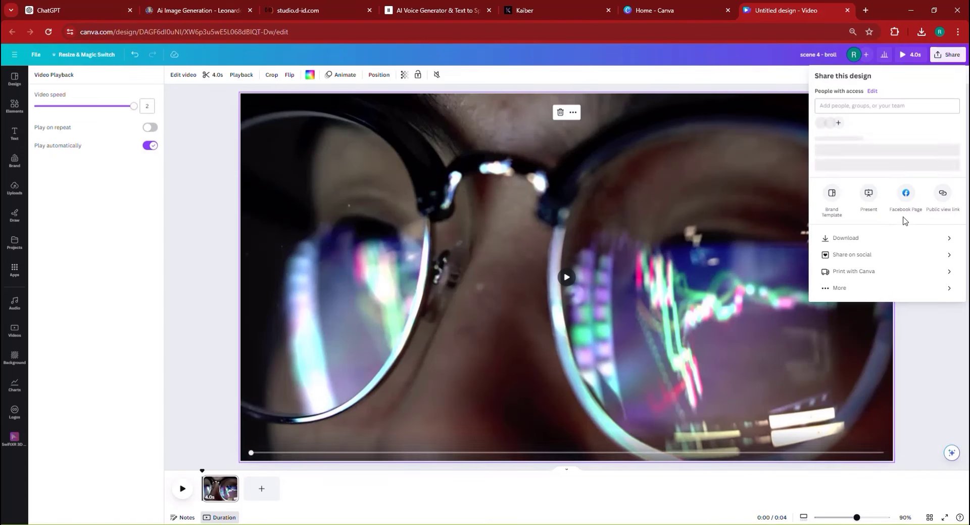
pyautogui.click(846, 246)
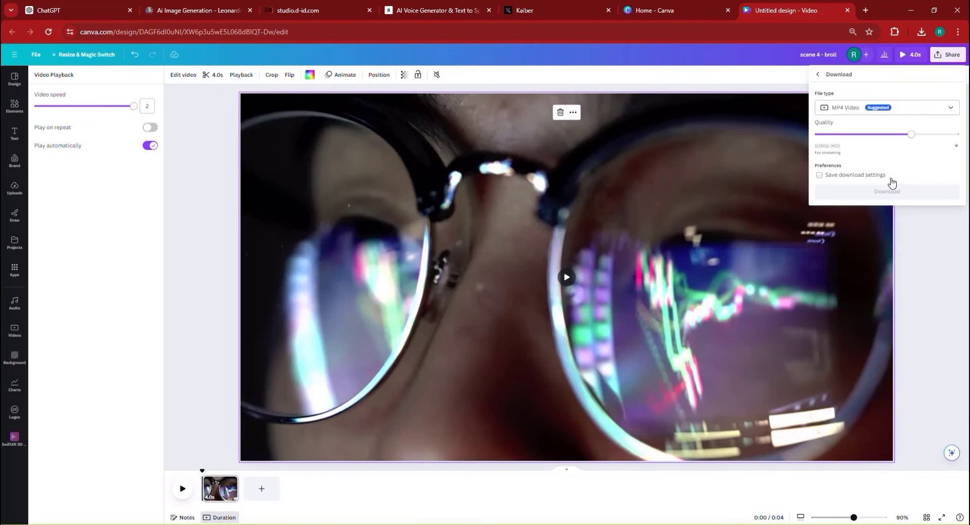
pyautogui.click(912, 192)
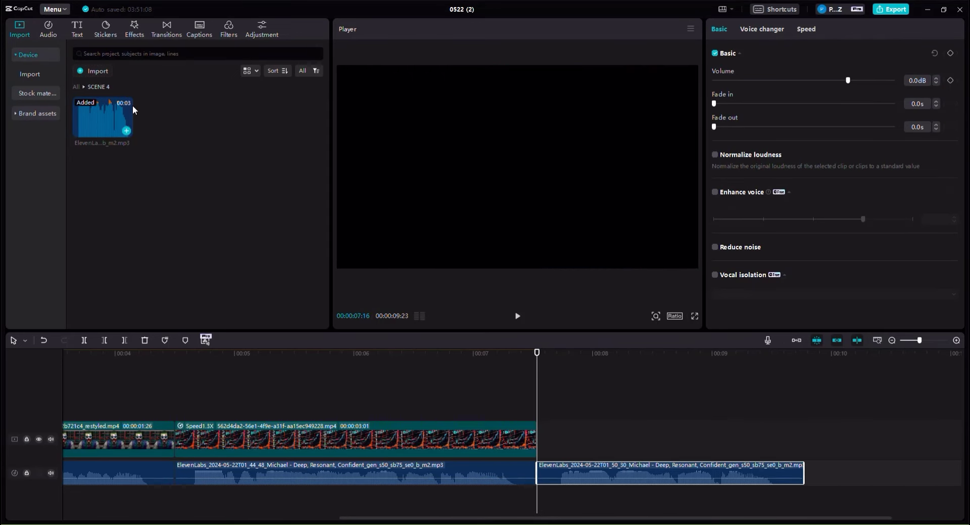
# Step: In CapCut, import the downloaded scene video into the SCENE 4 folder and place it on the main video track after the third scene
pyautogui.click(94, 76)
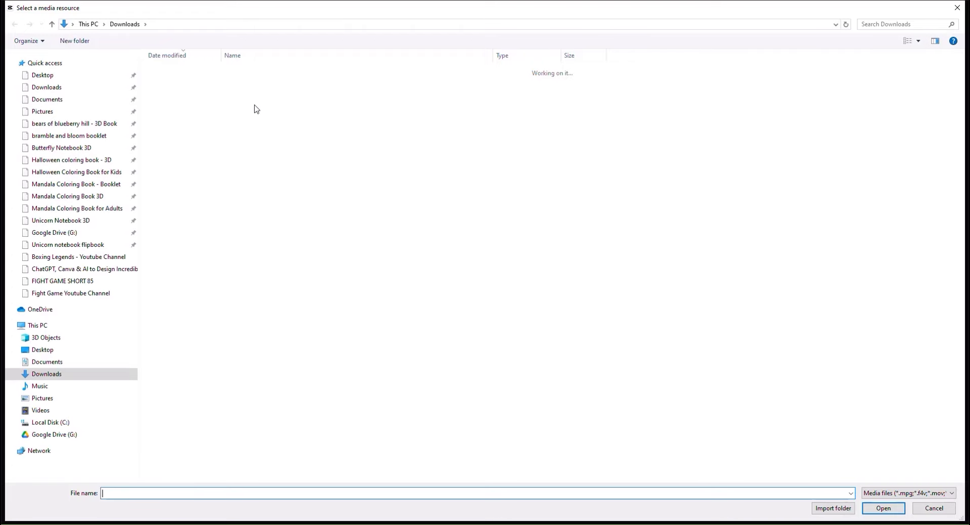
pyautogui.doubleClick(255, 85)
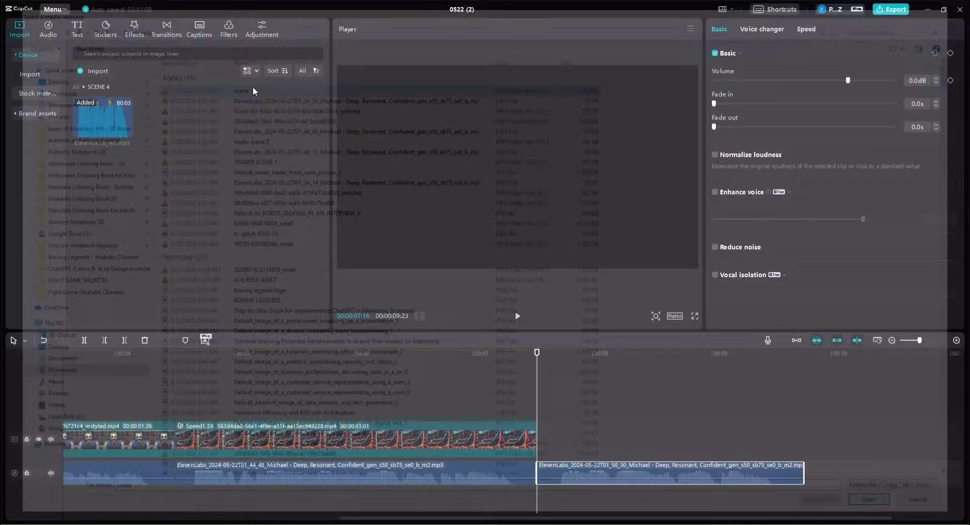
pyautogui.moveTo(195, 131); pyautogui.dragTo(546, 442)
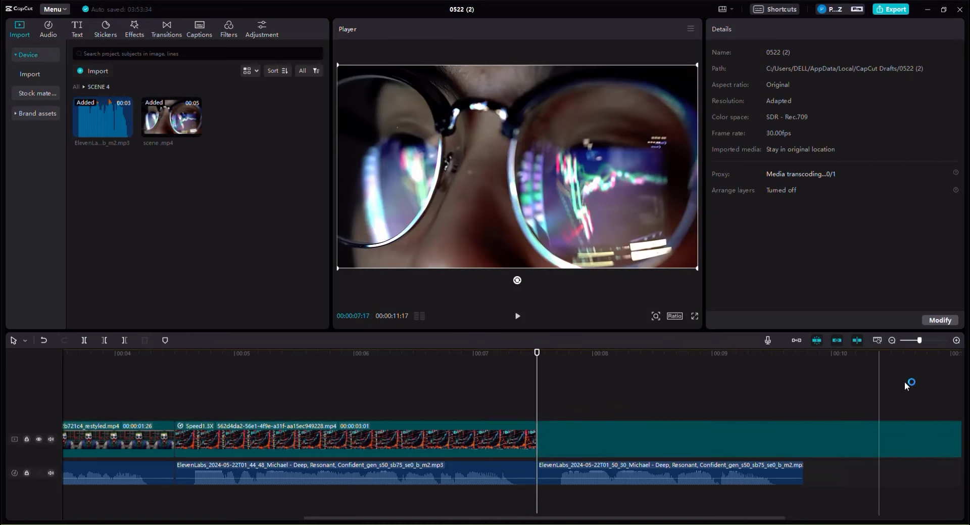
# Step: Trim the end of the scene 4 video clip to match the voiceover's end at 00:00:09:23
pyautogui.click(892, 341)
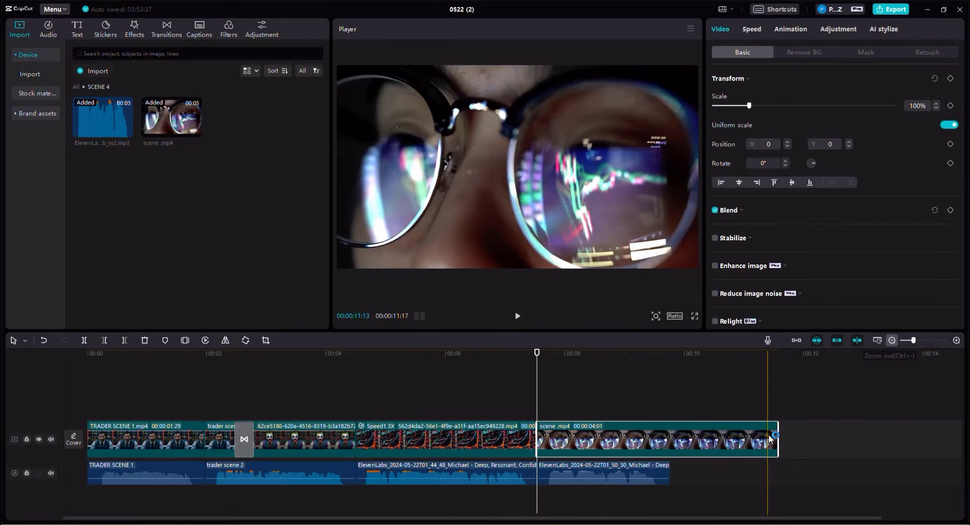
pyautogui.moveTo(742, 430); pyautogui.dragTo(672, 426)
pyautogui.click(674, 385)
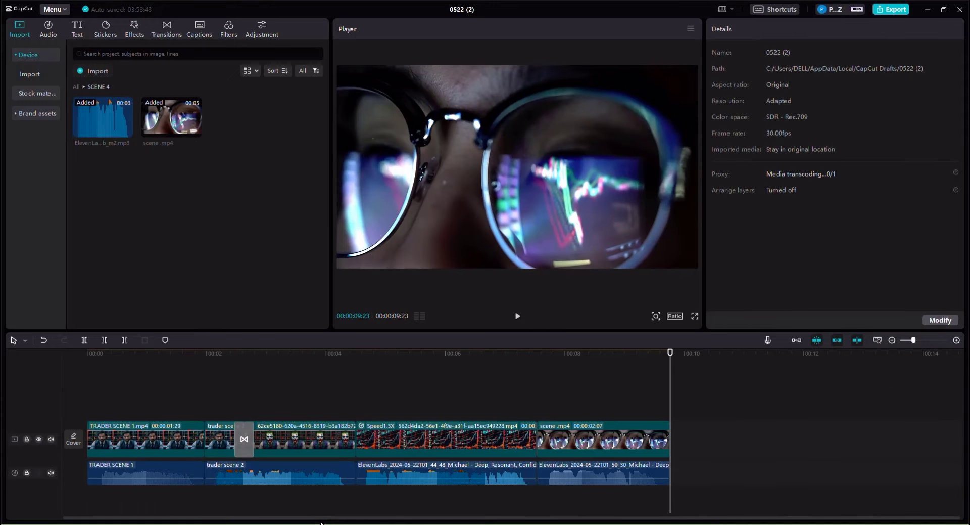
# Step: Duplicate the eyeglasses clip onto a track directly above the original and set the copy's opacity to 52%
pyautogui.click(577, 361)
pyautogui.click(603, 450)
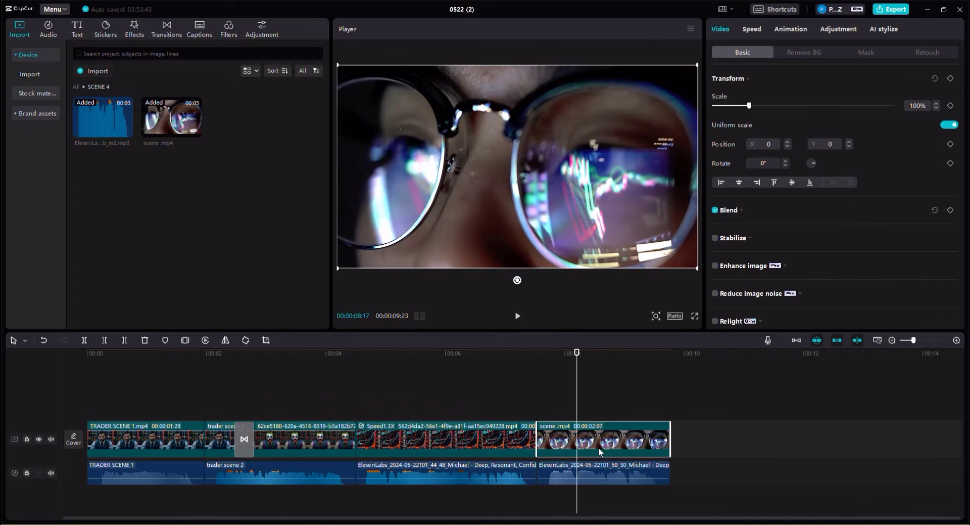
pyautogui.rightClick(600, 451)
pyautogui.click(582, 448)
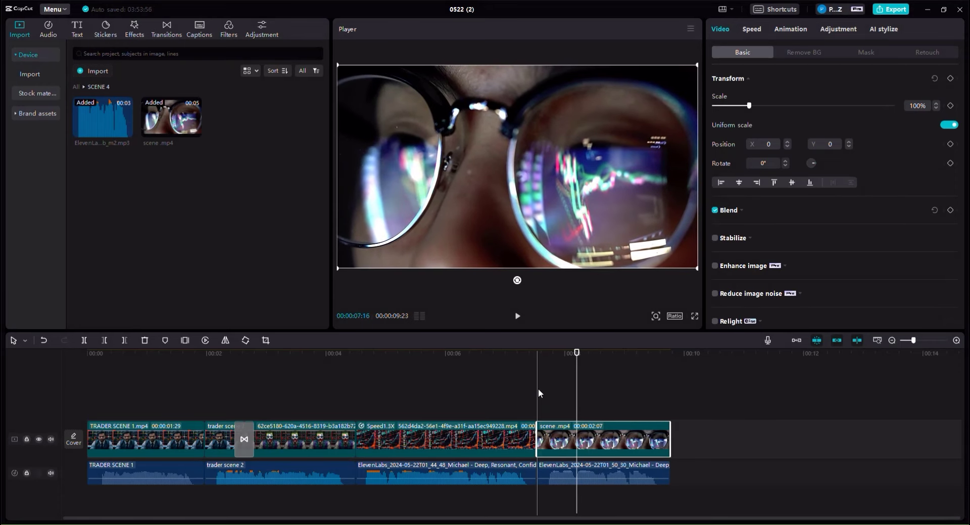
pyautogui.hotkey('ctrl', 'v')
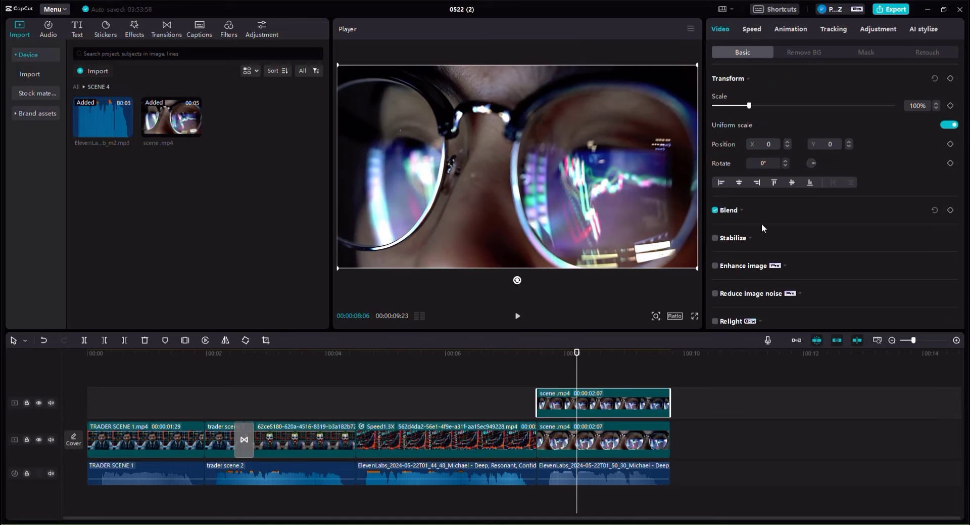
pyautogui.click(743, 210)
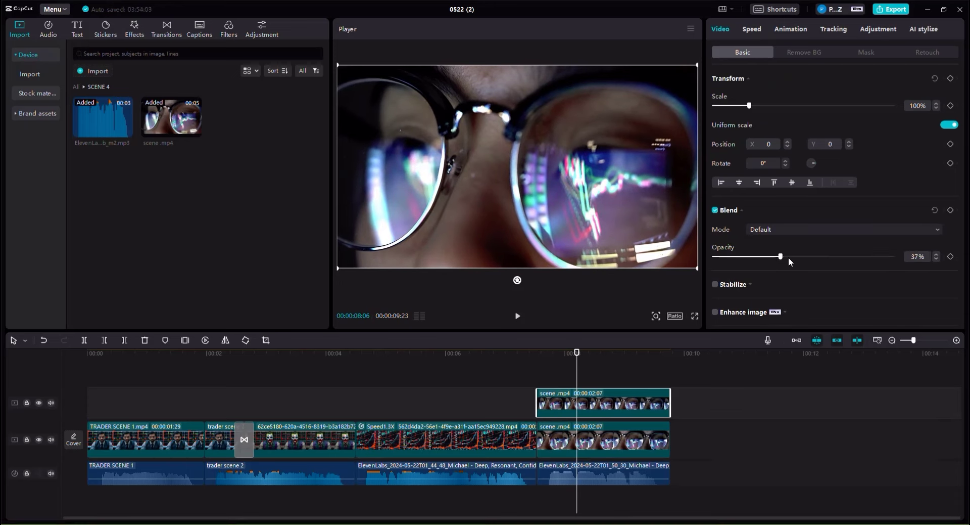
pyautogui.moveTo(791, 262); pyautogui.dragTo(810, 262)
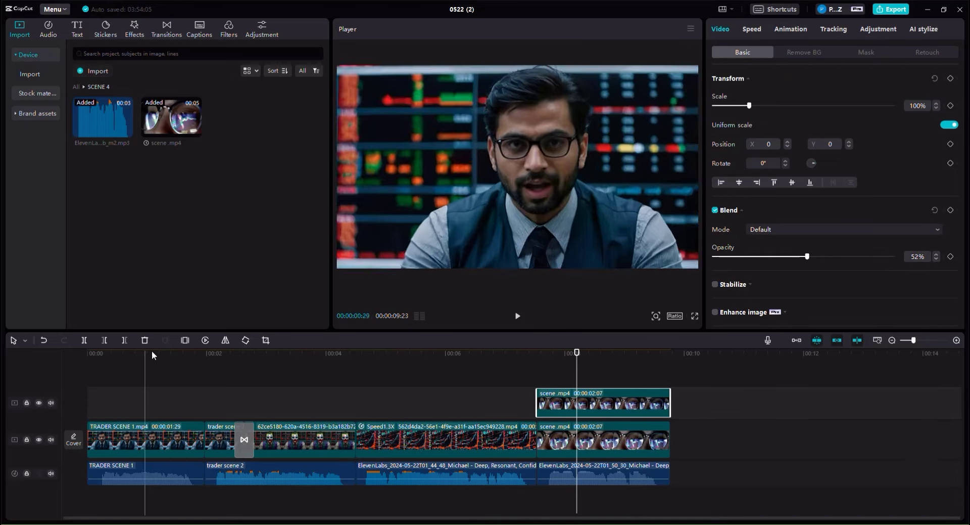
# Step: Try reversing and mirroring the overlaid eyeglasses copy and preview the blended result at 00:00:08:28
pyautogui.click(205, 340)
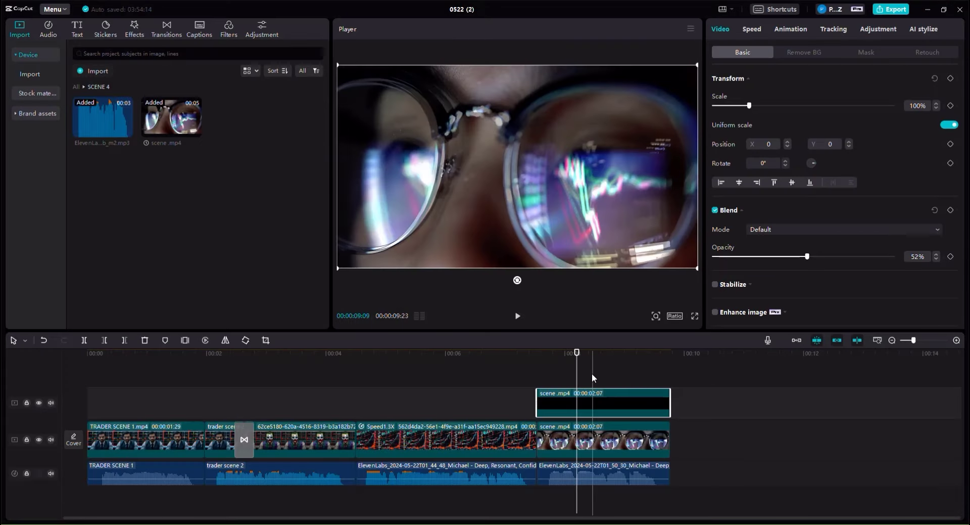
pyautogui.moveTo(602, 354); pyautogui.dragTo(621, 423)
pyautogui.click(621, 422)
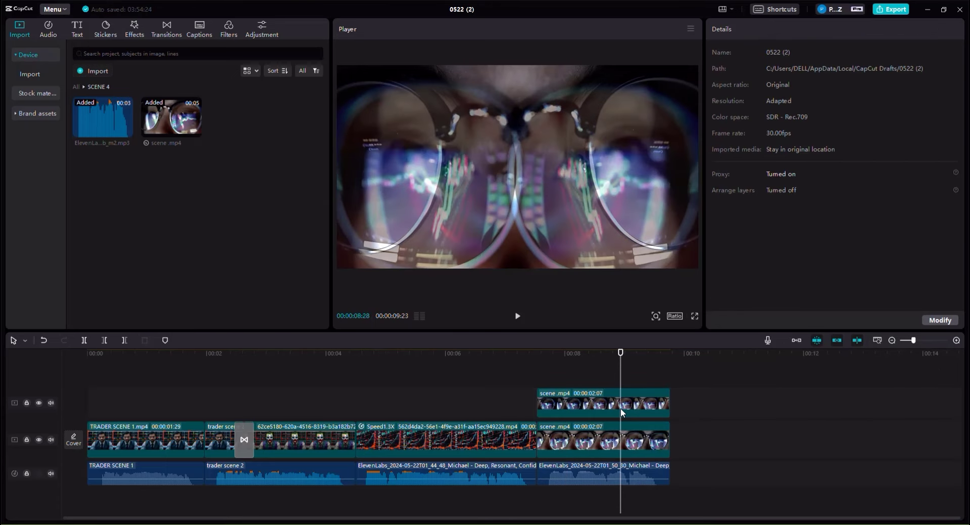
# Step: Delete the overlaid eyeglasses copy from the upper track
pyautogui.click(621, 413)
pyautogui.press('Delete')
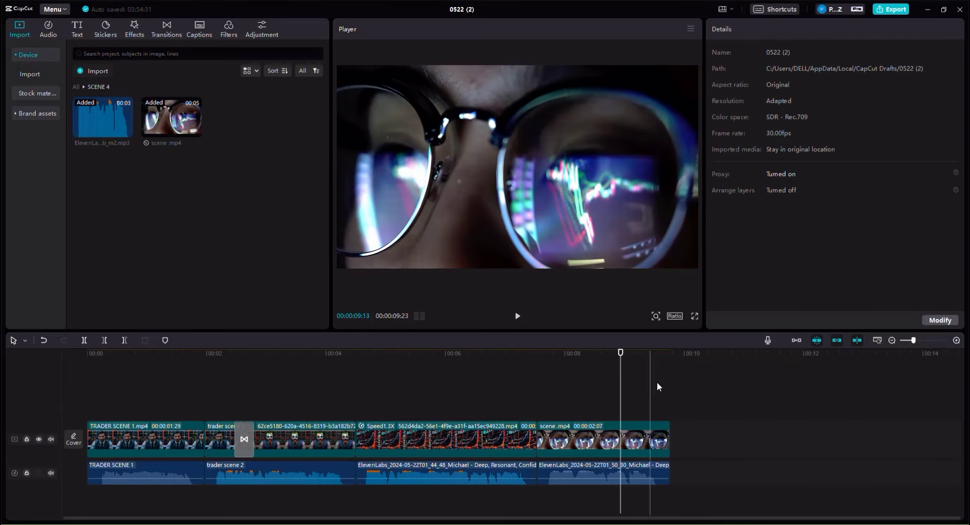
pyautogui.click(667, 372)
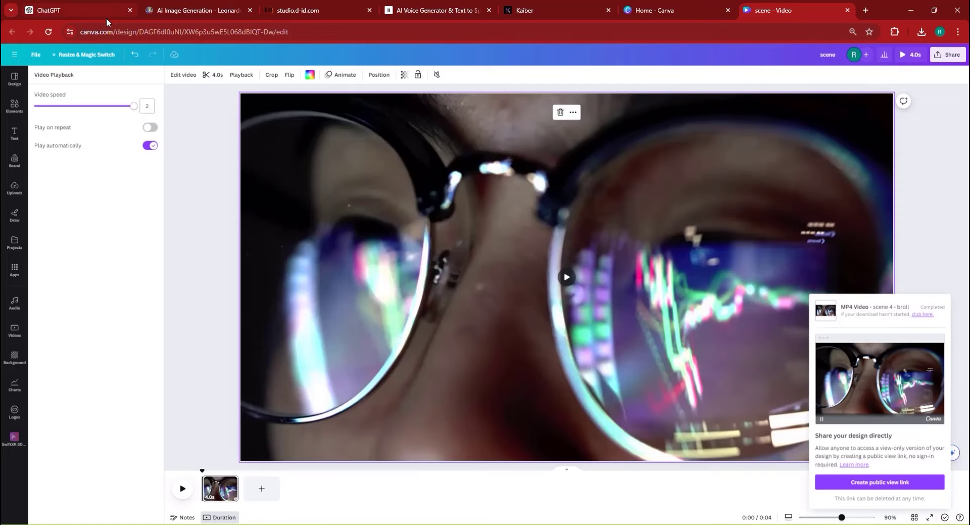
# Step: Switch to ChatGPT and copy the fifth scene's voiceover line "No more guessing. No more losing."
pyautogui.click(96, 6)
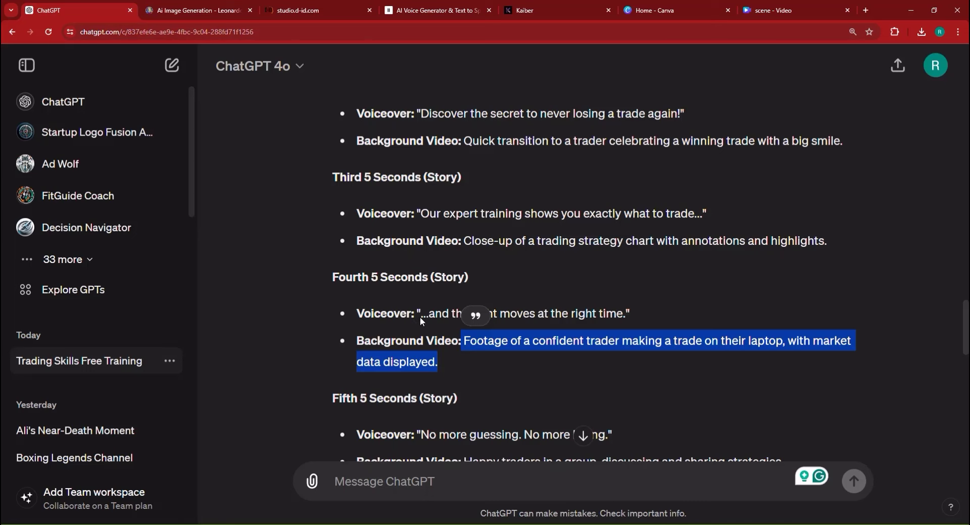
pyautogui.scroll(-3, 420, 316)
pyautogui.scroll(-5, 415, 334)
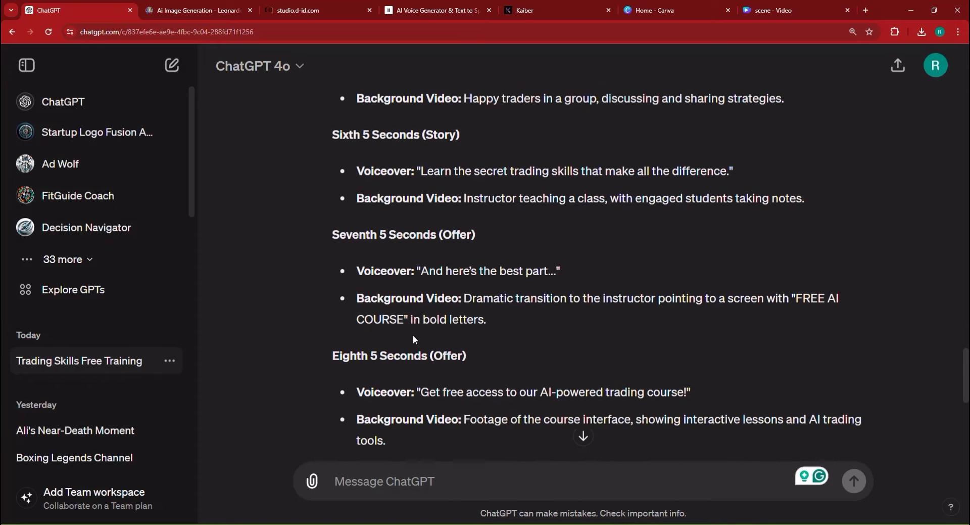
pyautogui.scroll(-5, 413, 334)
pyautogui.scroll(8, 415, 325)
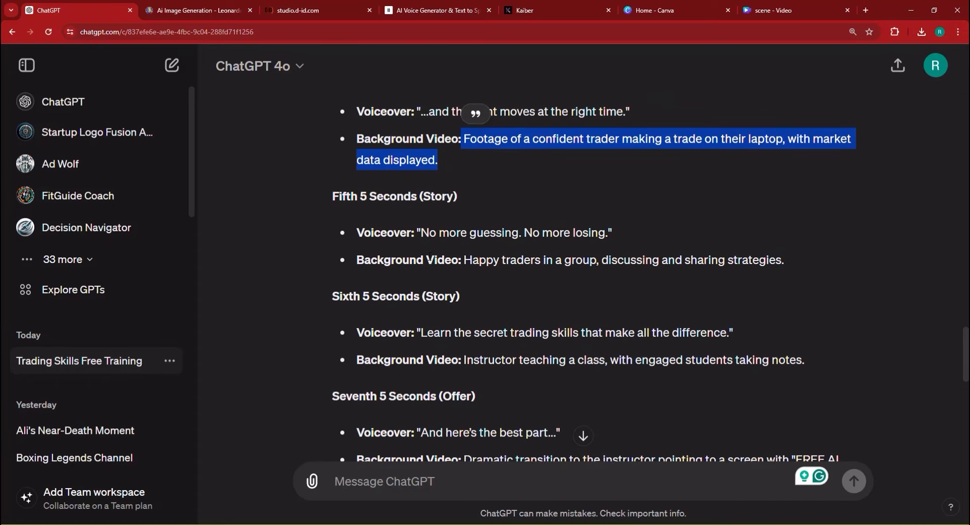
pyautogui.moveTo(419, 233); pyautogui.dragTo(506, 232)
pyautogui.click(422, 234)
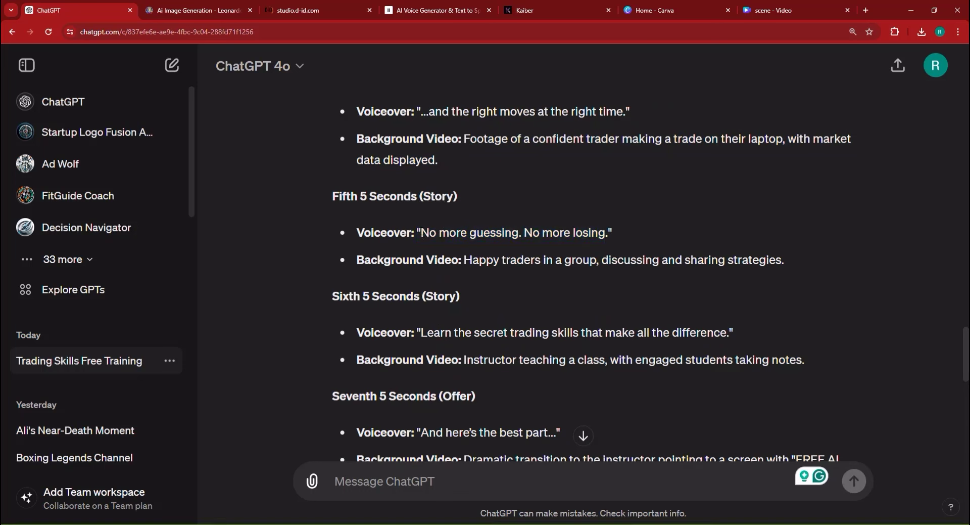
pyautogui.moveTo(421, 232); pyautogui.dragTo(606, 233)
pyautogui.hotkey('ctrl', 'c')
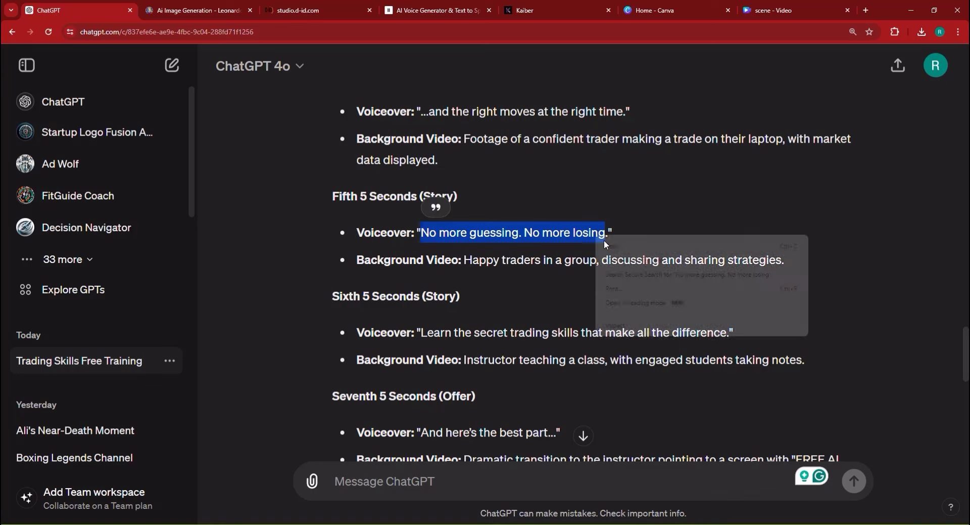
# Step: Switch to ElevenLabs, replace the existing text with "No more guessing. No more losing" and generate the speech
pyautogui.click(451, 6)
pyautogui.click(480, 212)
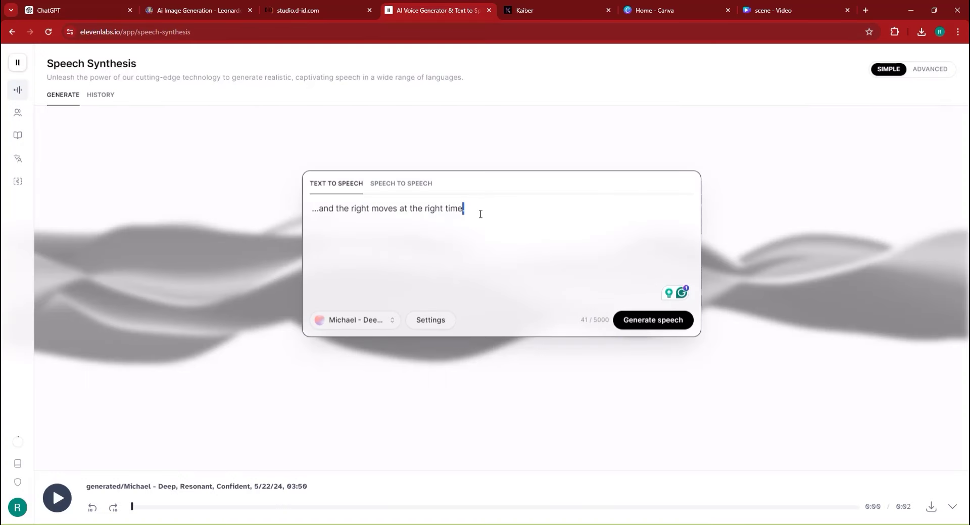
pyautogui.hotkey('ctrl', 'a')
pyautogui.hotkey('ctrl', 'v')
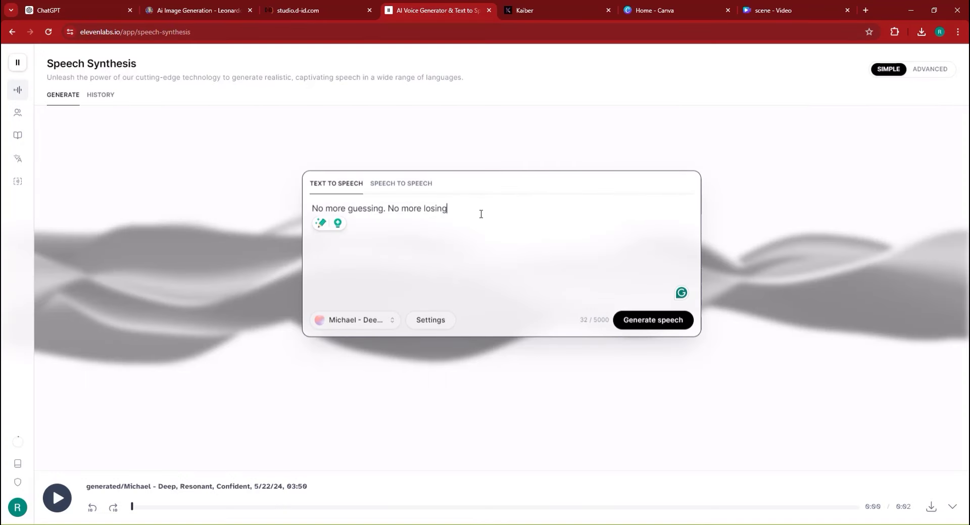
pyautogui.click(681, 326)
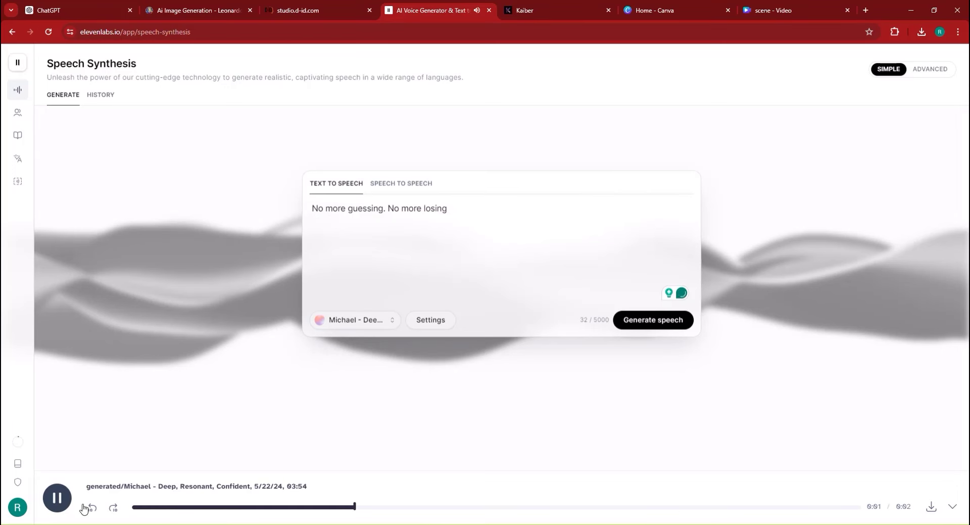
# Step: Switch to CapCut, create a new top-level media folder named SCENE 5 and open it
pyautogui.hotkey('alt', 'Tab')
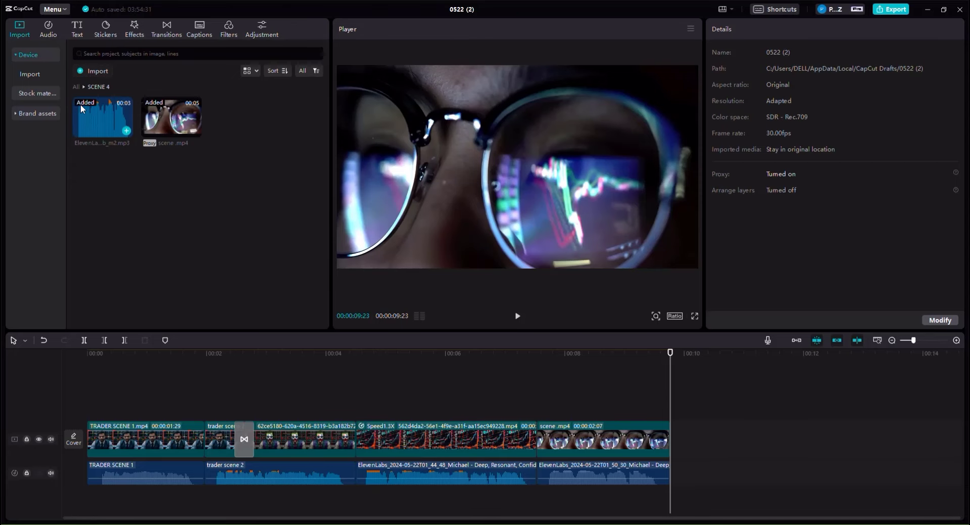
pyautogui.press('BackSpace')
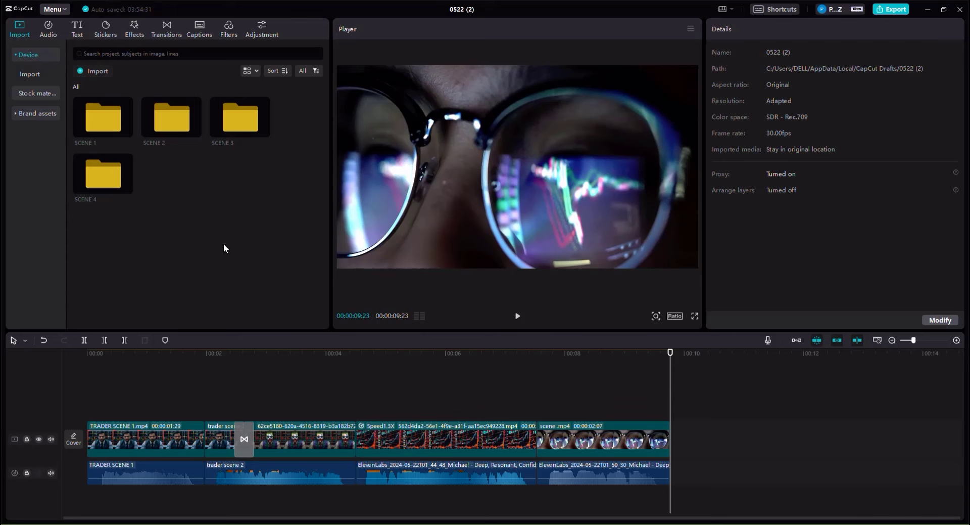
pyautogui.rightClick(249, 290)
pyautogui.click(310, 299)
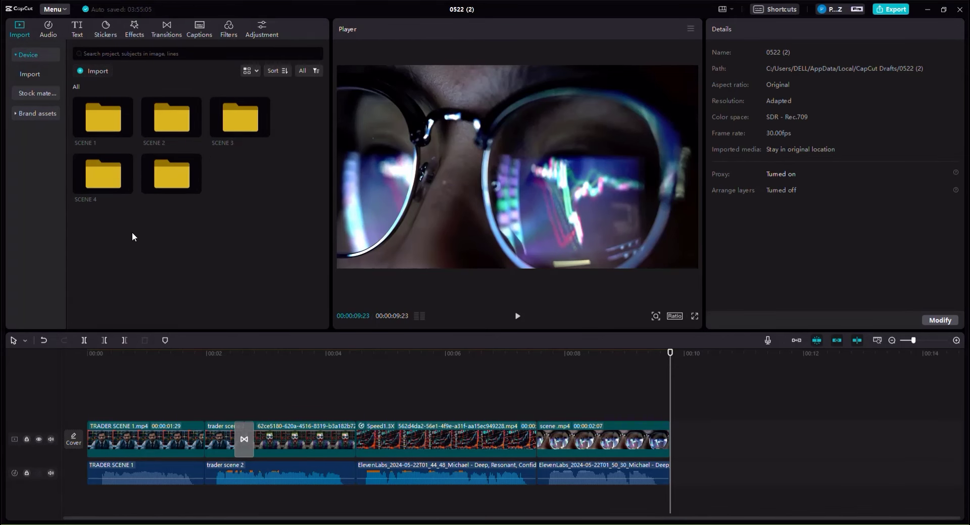
pyautogui.click(167, 190)
pyautogui.rightClick(168, 191)
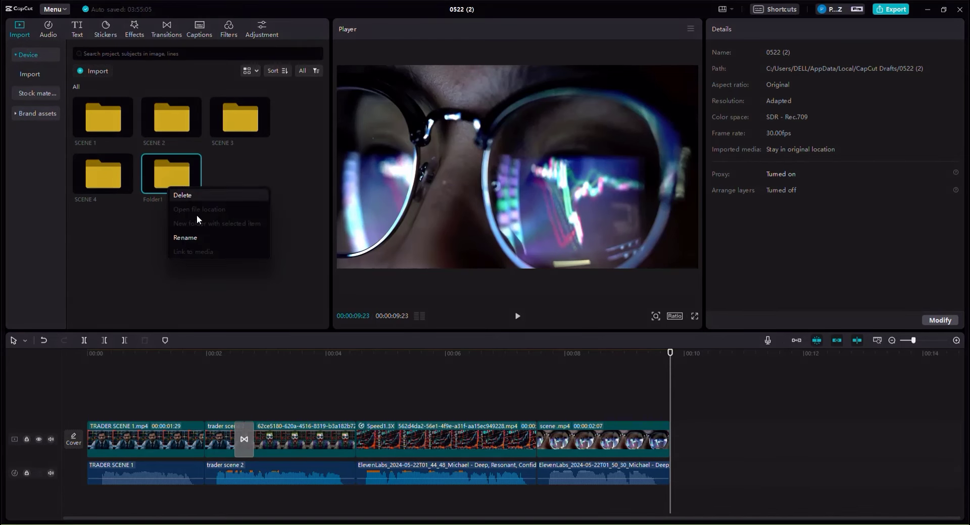
pyautogui.click(226, 240)
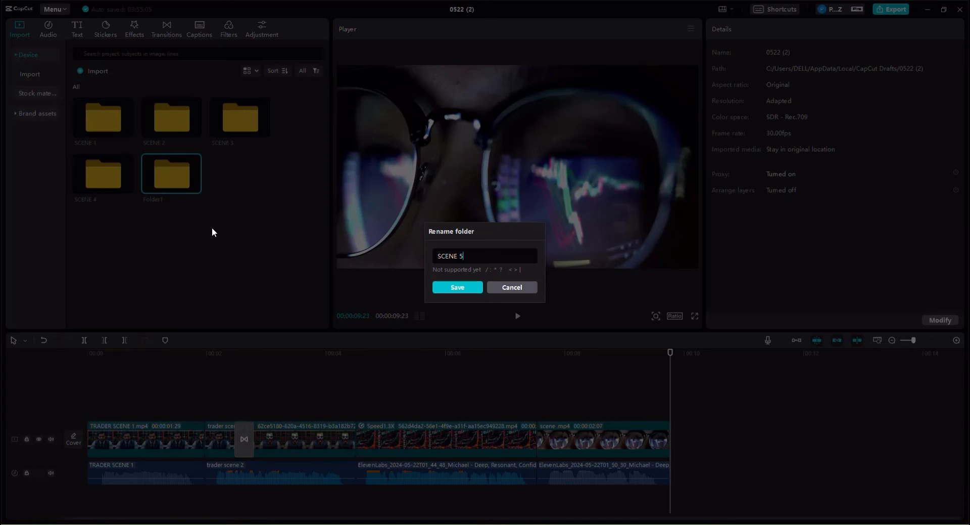
pyautogui.click(455, 286)
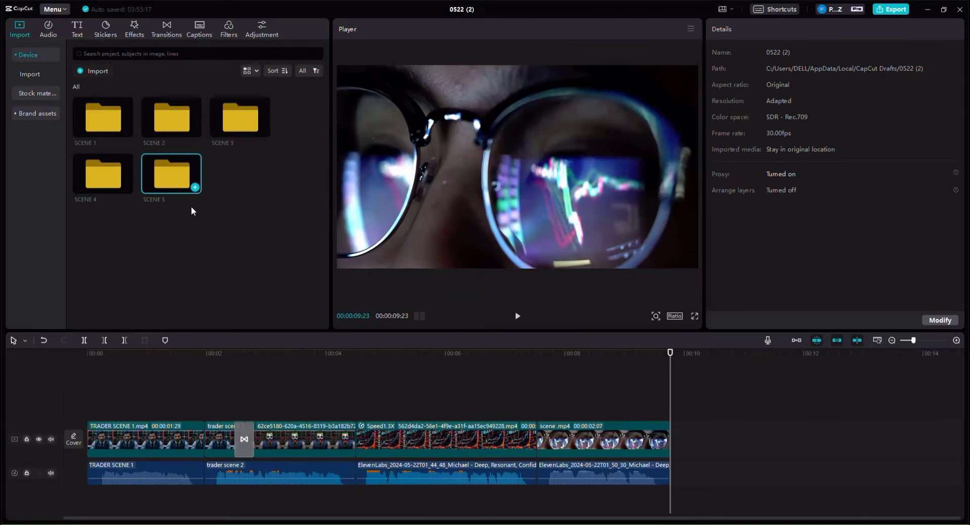
pyautogui.doubleClick(172, 174)
# Step: Switch to ChatGPT and copy the fifth scene's background video description "Happy traders in a group, discussing and sharing strategies."
pyautogui.hotkey('alt', 'Tab')
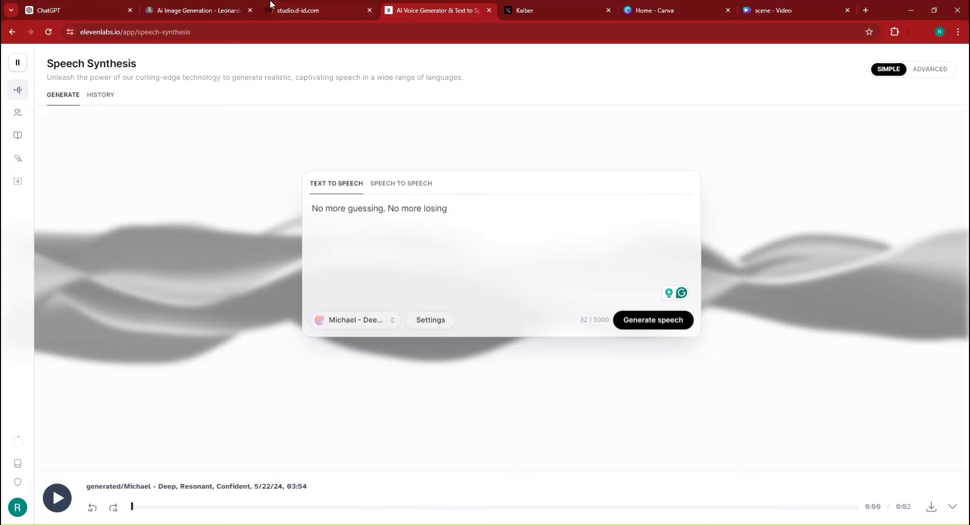
pyautogui.hotkey('ctrl', '1')
pyautogui.click(504, 287)
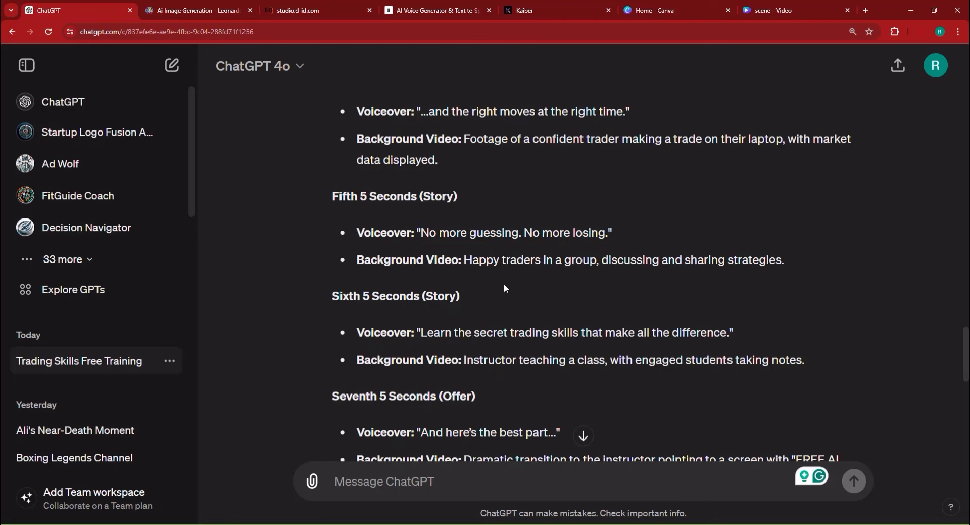
pyautogui.moveTo(488, 261); pyautogui.dragTo(761, 267)
pyautogui.rightClick(761, 268)
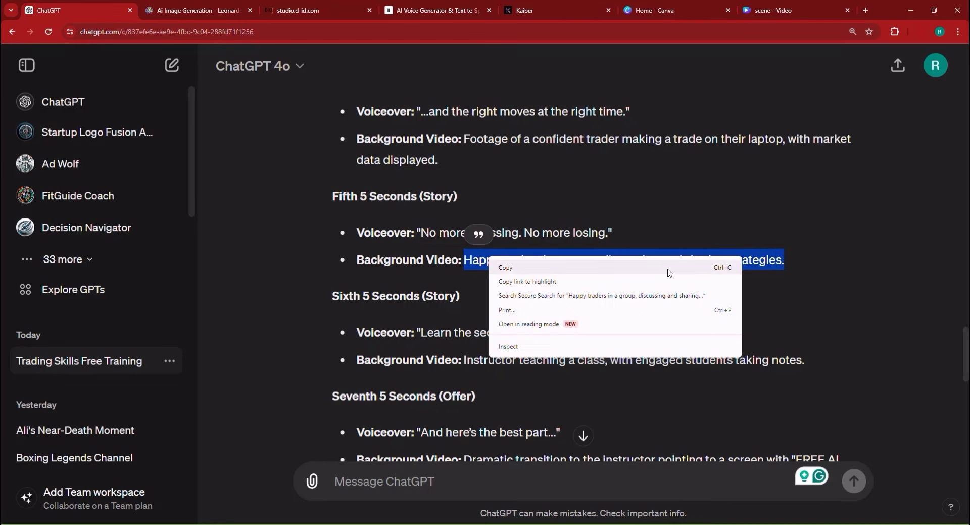
pyautogui.click(669, 268)
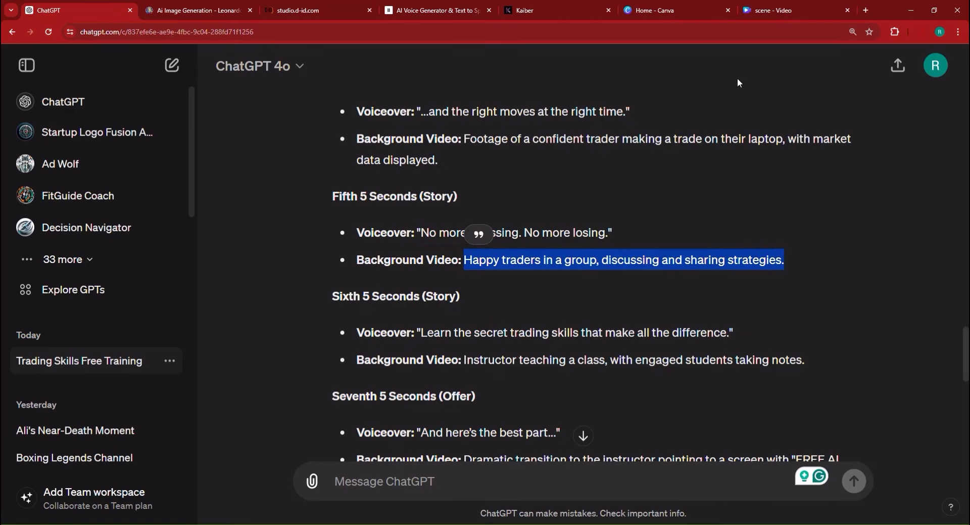
# Step: Replace the Canva page with google.com and search for the copied scene description followed by "PIXABAY VIDEO"
pyautogui.click(675, 10)
pyautogui.click(658, 29)
pyautogui.write('google.com')
pyautogui.press('Return')
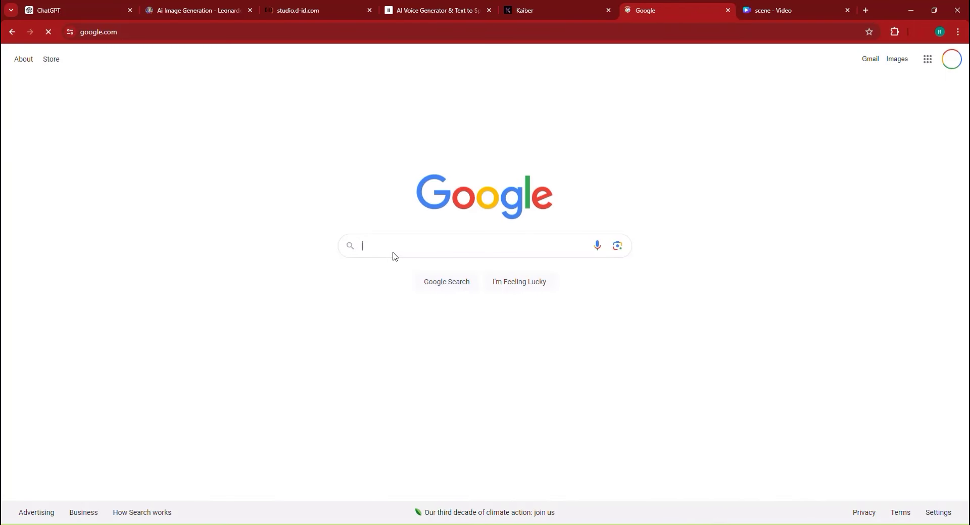
pyautogui.click(395, 256)
pyautogui.hotkey('ctrl', 'v')
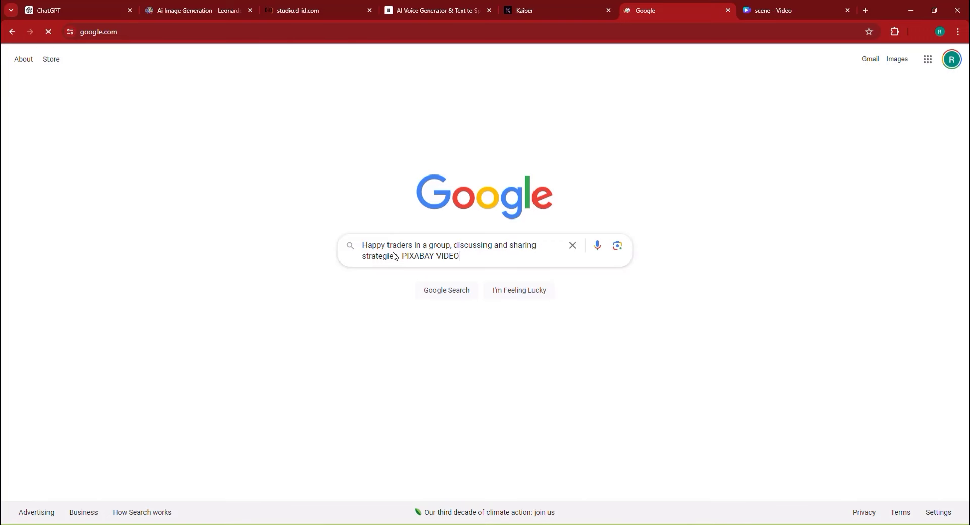
pyautogui.press('Return')
# Step: Open Pixabay's group discussion stock video results and choose the clip of three men talking at a whiteboard
pyautogui.scroll(-2, 395, 256)
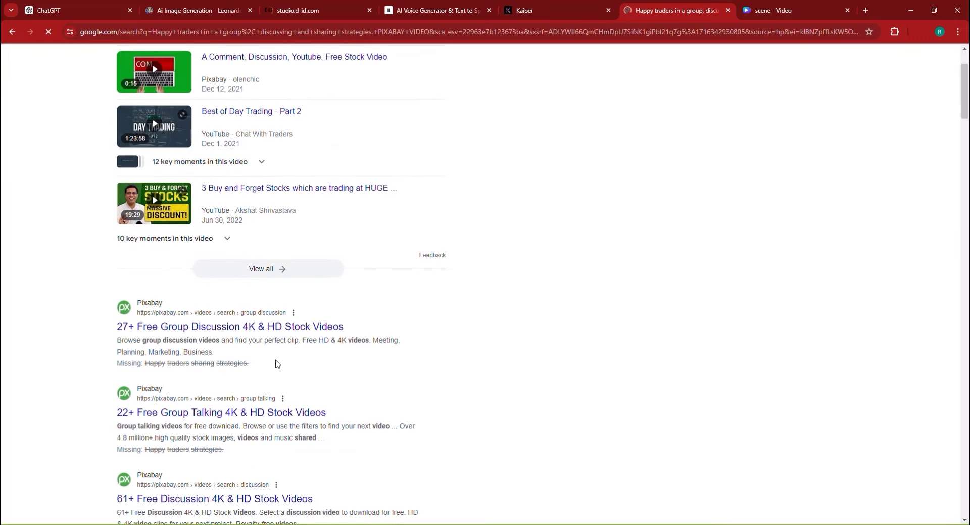
pyautogui.click(264, 330)
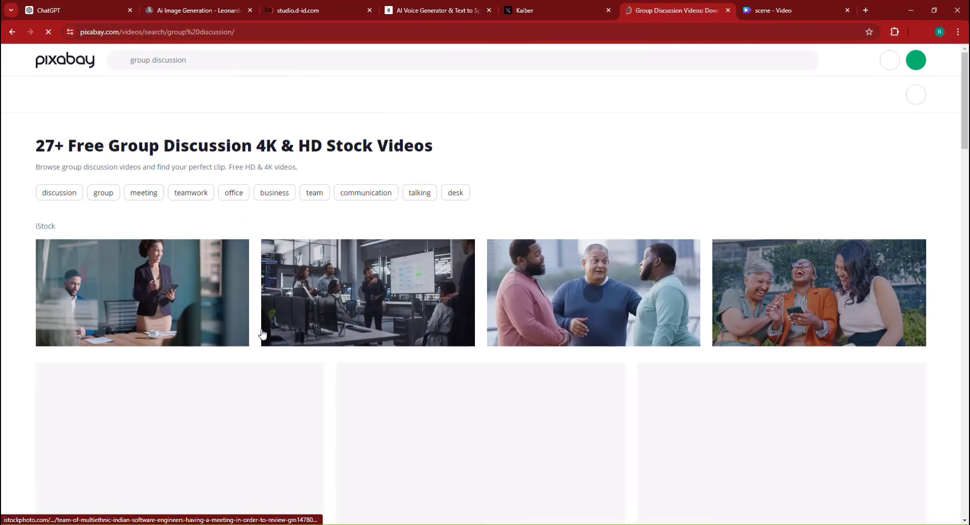
pyautogui.scroll(-5, 308, 327)
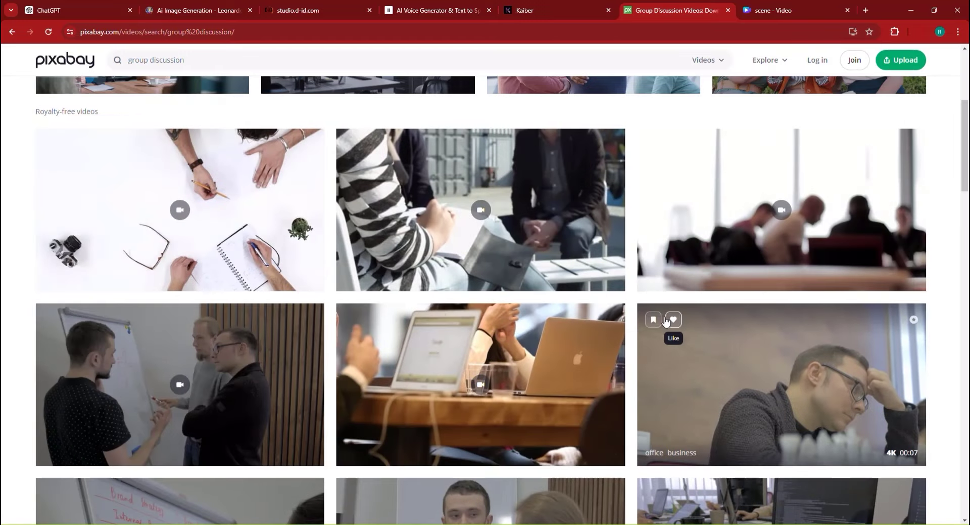
pyautogui.scroll(-1, 551, 302)
pyautogui.scroll(-2, 553, 306)
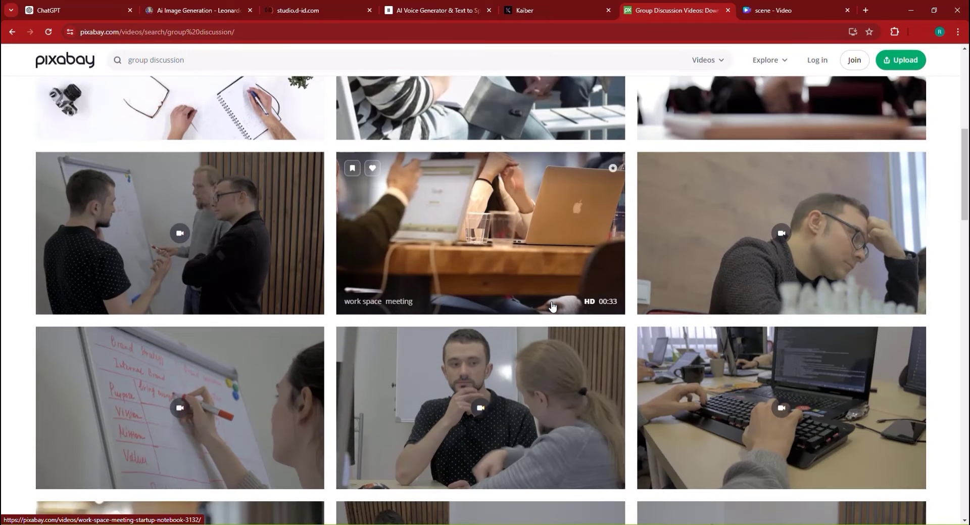
pyautogui.click(105, 241)
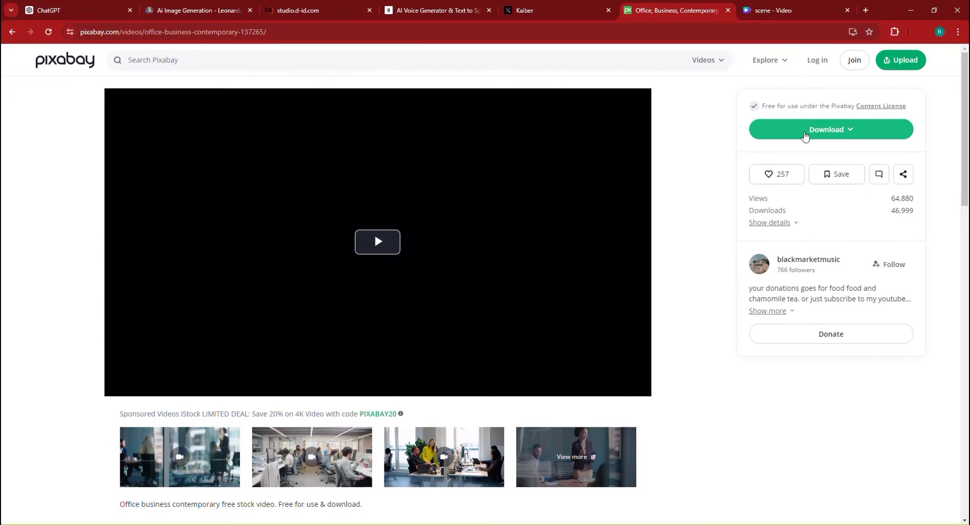
# Step: Download the whiteboard discussion video as a 1920×1080 MP4 and dismiss the thank-you dialog
pyautogui.click(804, 132)
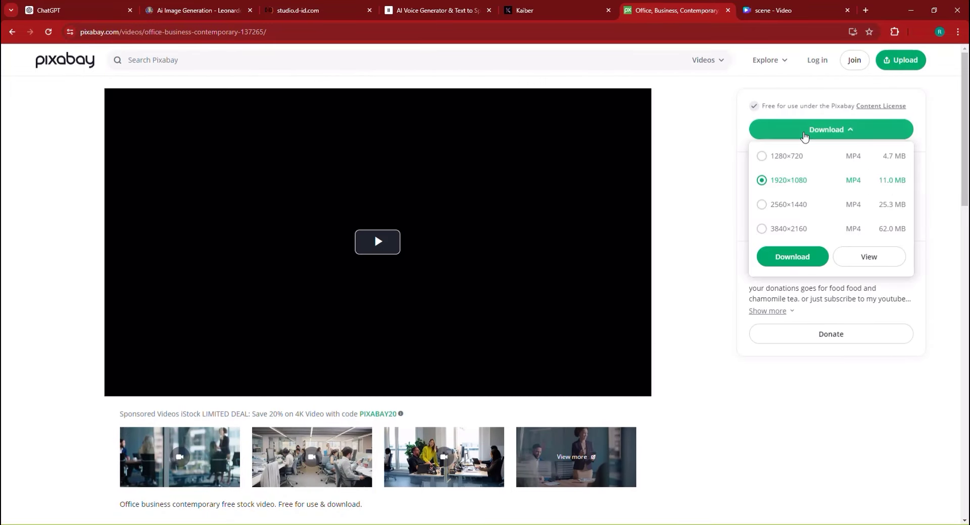
pyautogui.click(793, 258)
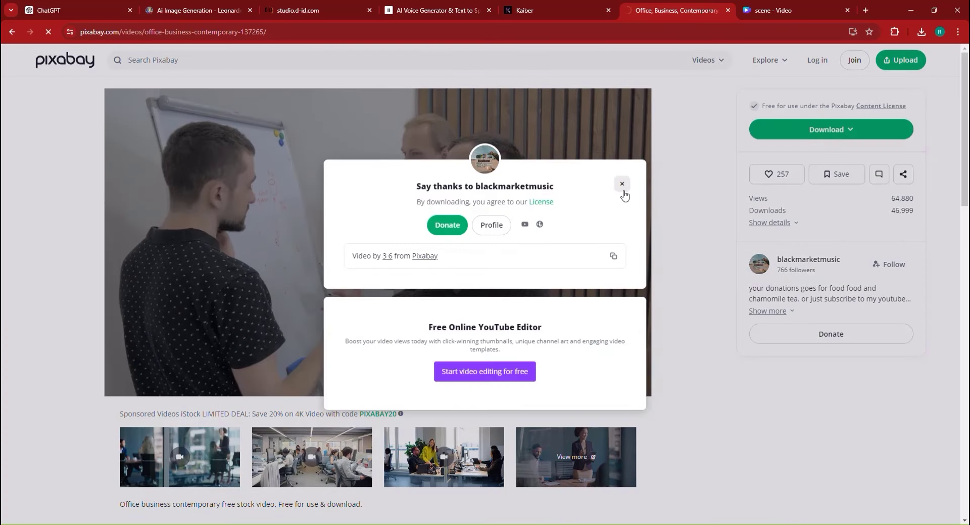
pyautogui.click(623, 184)
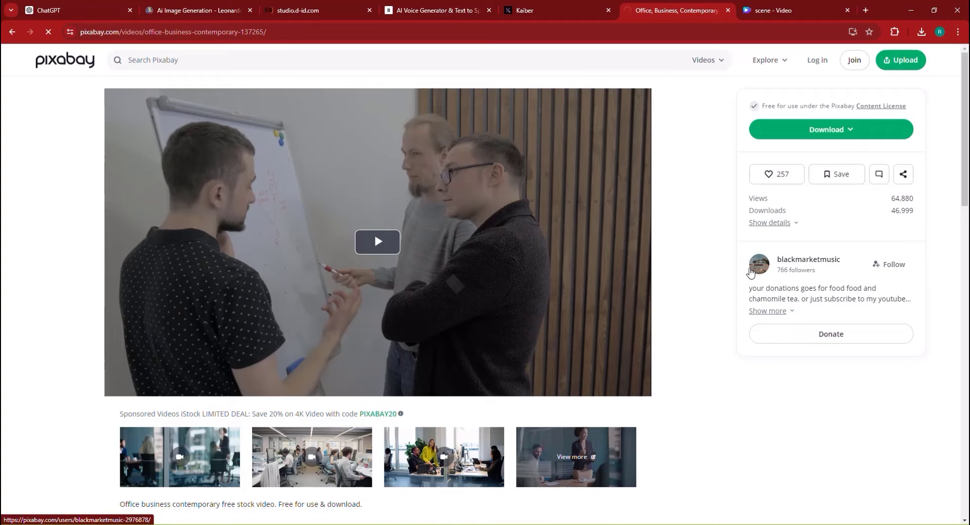
pyautogui.scroll(-1, 771, 256)
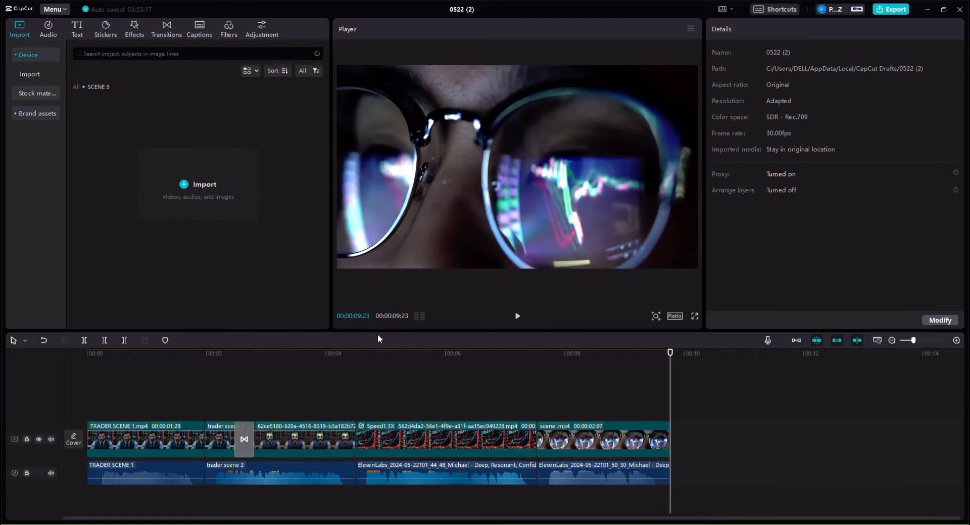
pyautogui.click(192, 177)
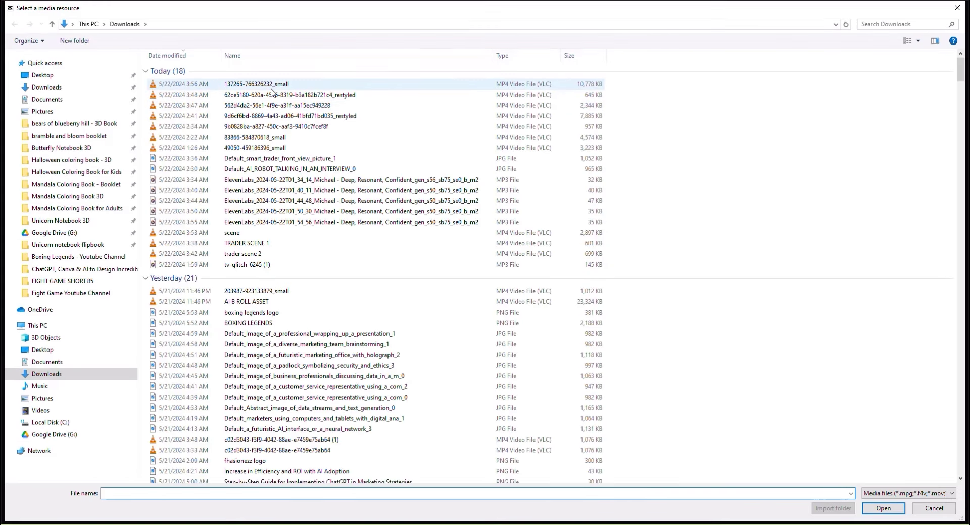
pyautogui.click(261, 96)
pyautogui.keyDown('ctrl'); pyautogui.click(260, 85); pyautogui.keyUp('ctrl')
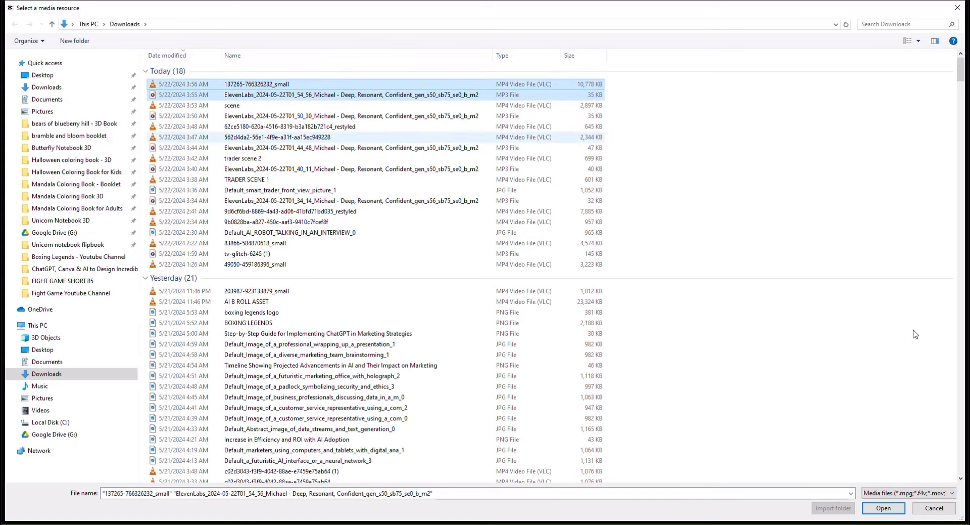
pyautogui.click(884, 507)
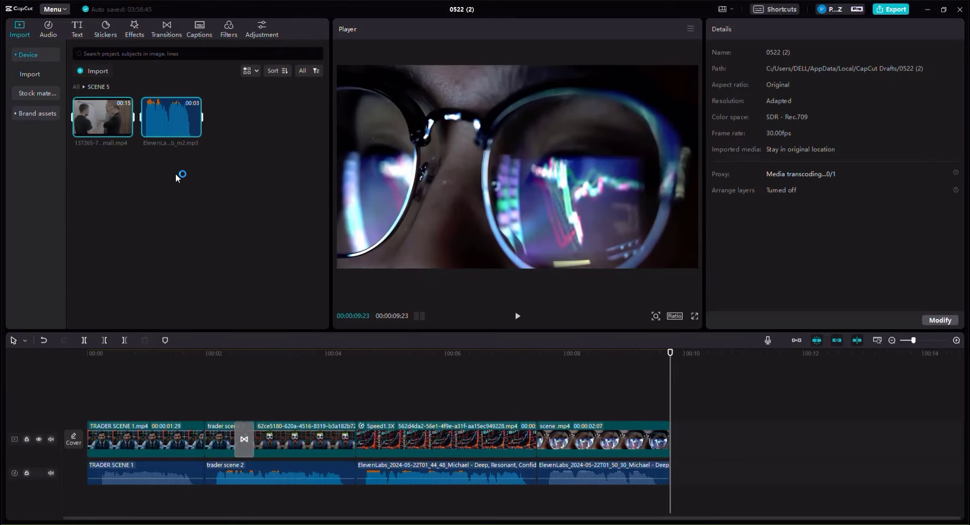
# Step: Place the scene 5 voiceover and whiteboard video directly after the eyeglasses scene on the existing audio and main video tracks
pyautogui.moveTo(121, 131); pyautogui.dragTo(668, 457)
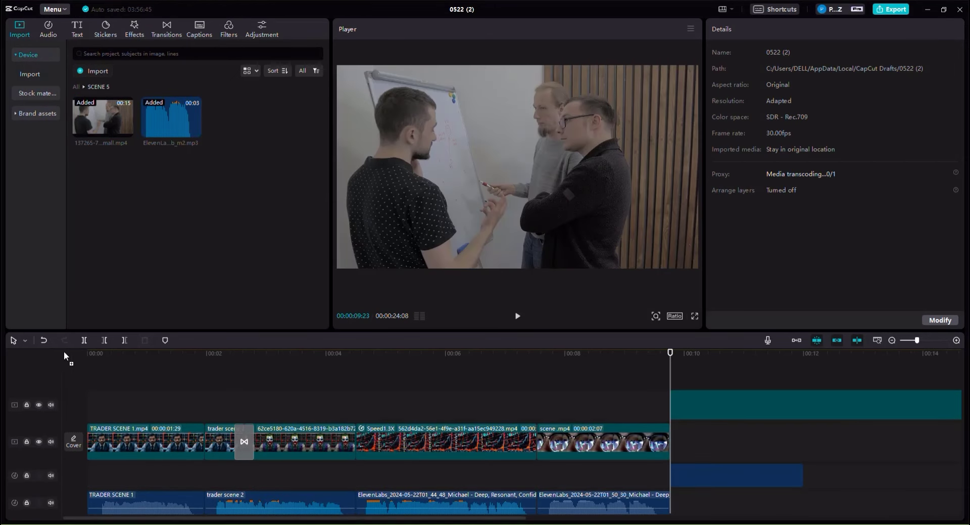
pyautogui.click(42, 335)
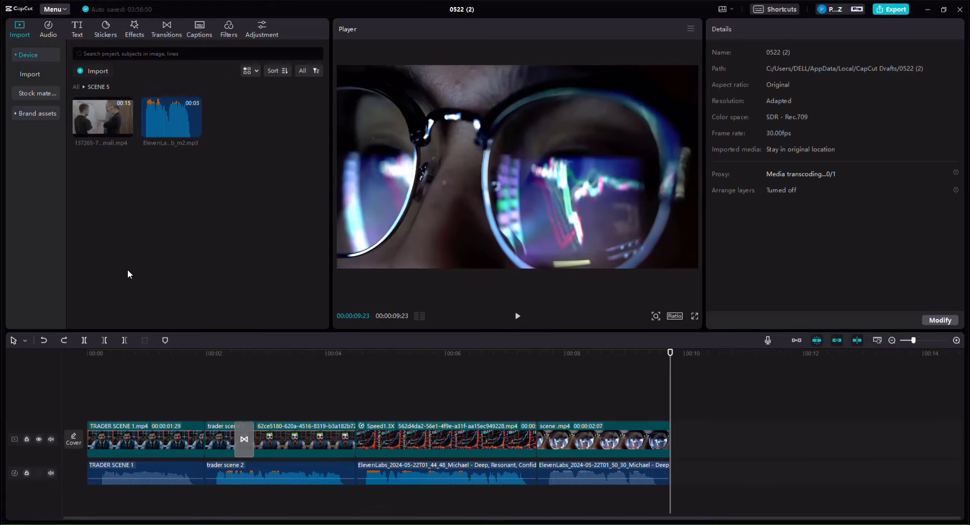
pyautogui.click(98, 132)
pyautogui.moveTo(160, 123); pyautogui.dragTo(672, 471)
pyautogui.moveTo(102, 119); pyautogui.dragTo(672, 438)
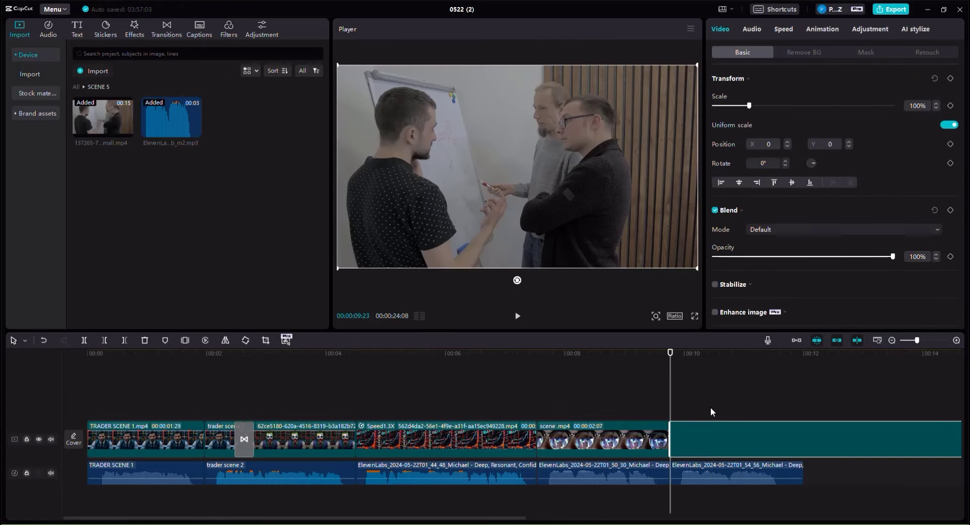
# Step: Speed up the whiteboard clip to 3.1x and shorten its end to match the scene 5 voiceover
pyautogui.click(784, 29)
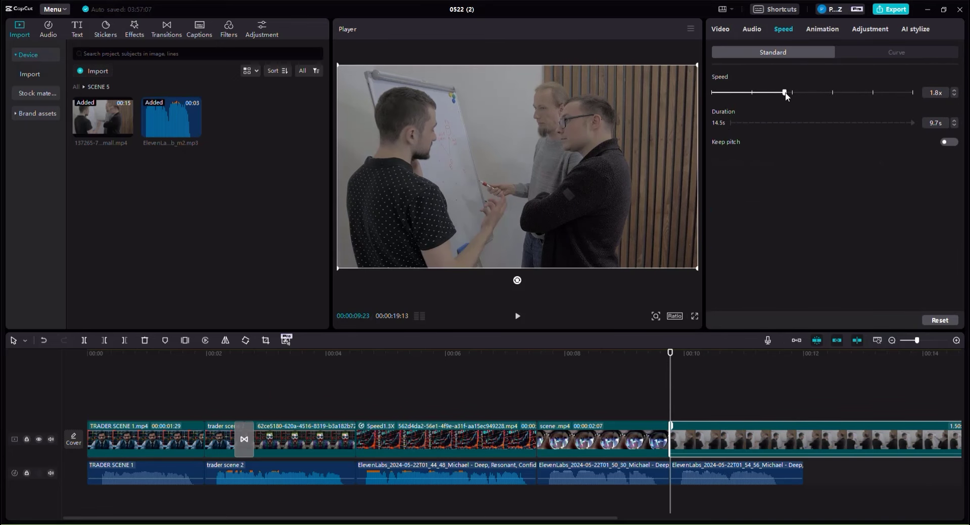
pyautogui.moveTo(798, 98); pyautogui.dragTo(808, 92)
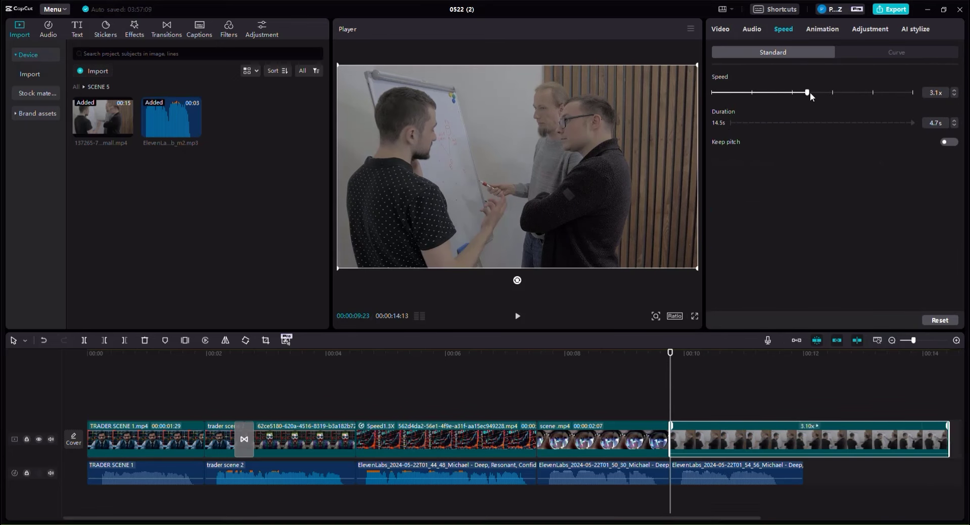
pyautogui.moveTo(939, 435); pyautogui.dragTo(803, 429)
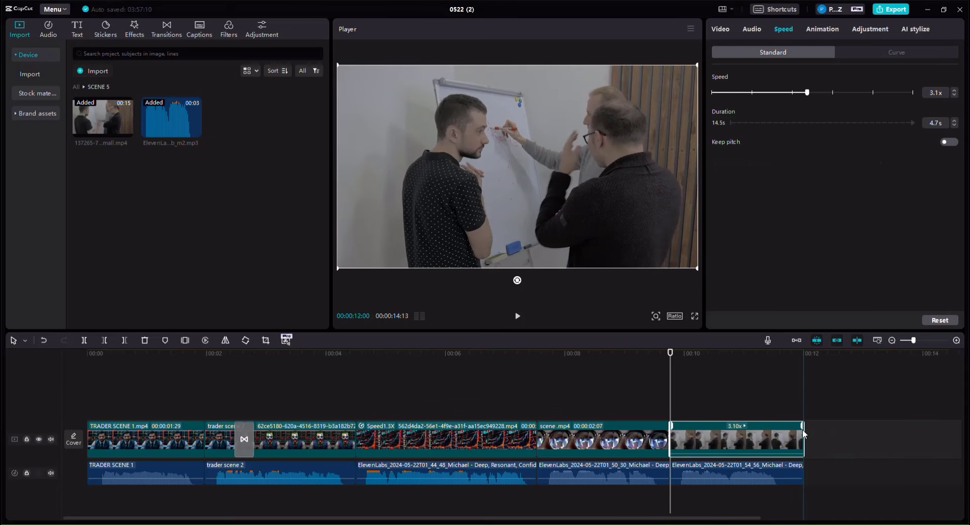
pyautogui.click(805, 374)
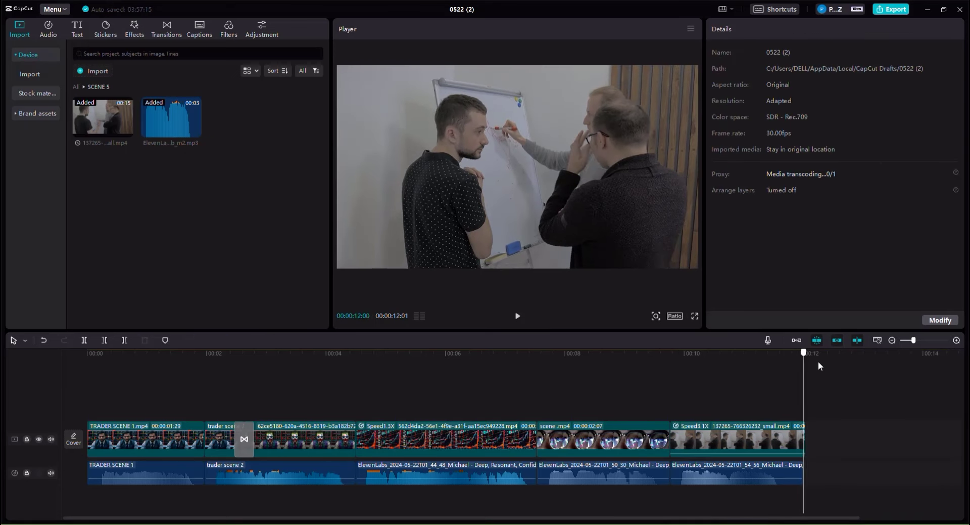
# Step: Trim the leftover frame from the whiteboard clip so it ends exactly with the voiceover at 00:00:12:00
pyautogui.click(957, 340)
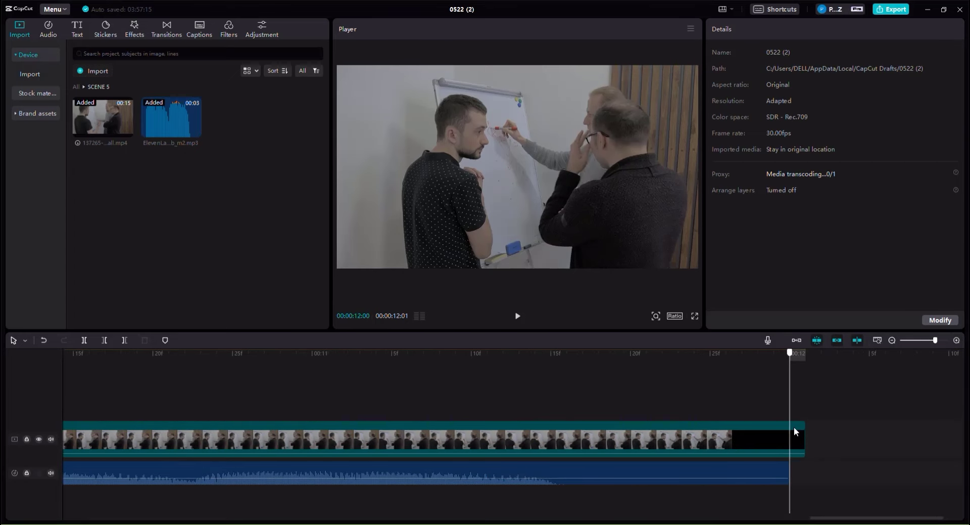
pyautogui.press('Left')
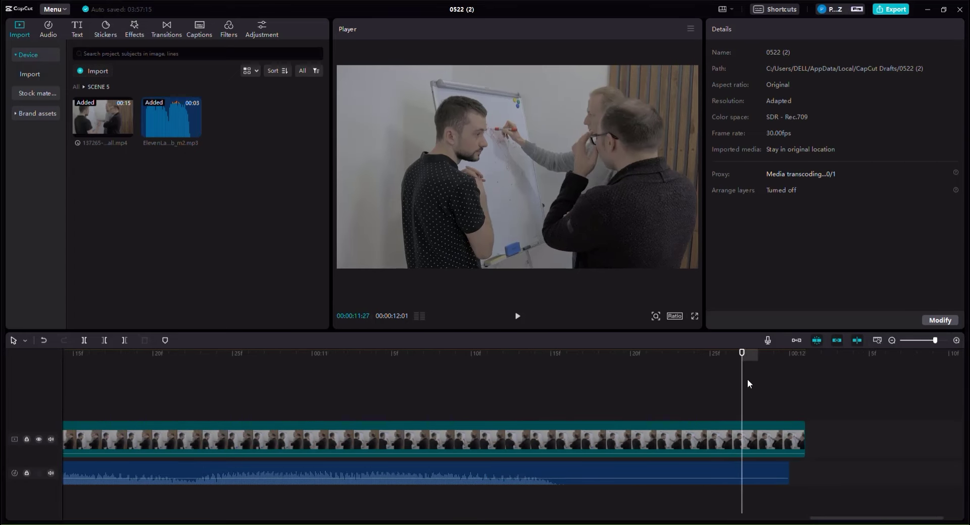
pyautogui.moveTo(804, 437); pyautogui.dragTo(791, 435)
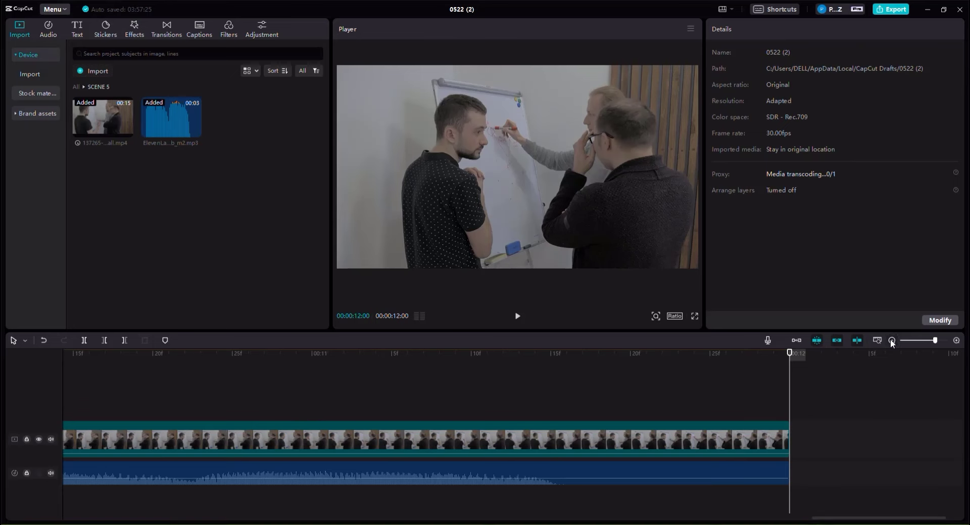
pyautogui.click(892, 340)
pyautogui.click(892, 340)
pyautogui.click(892, 340)
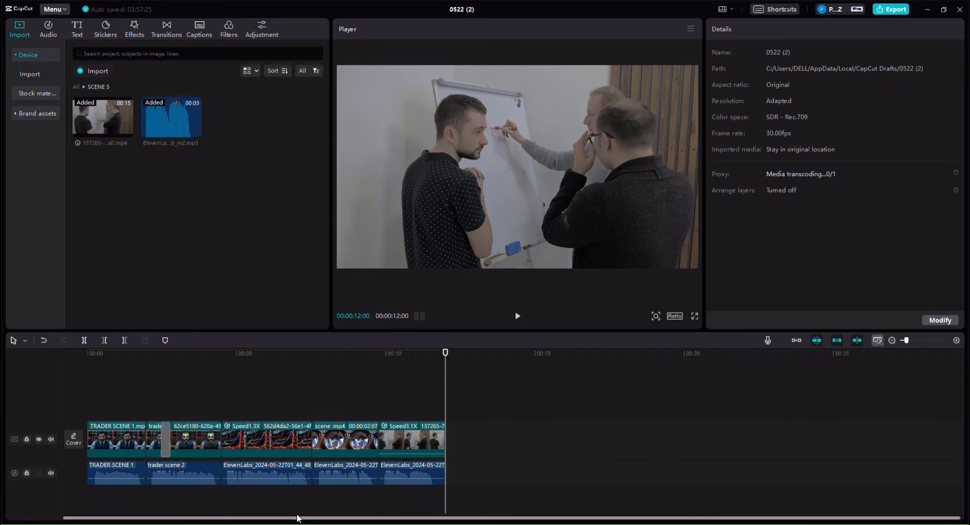
# Step: In ChatGPT, copy the Sixth 5 Seconds voiceover line, "Learn the secret trading skills that make all the difference."
pyautogui.hotkey('alt', 'Tab')
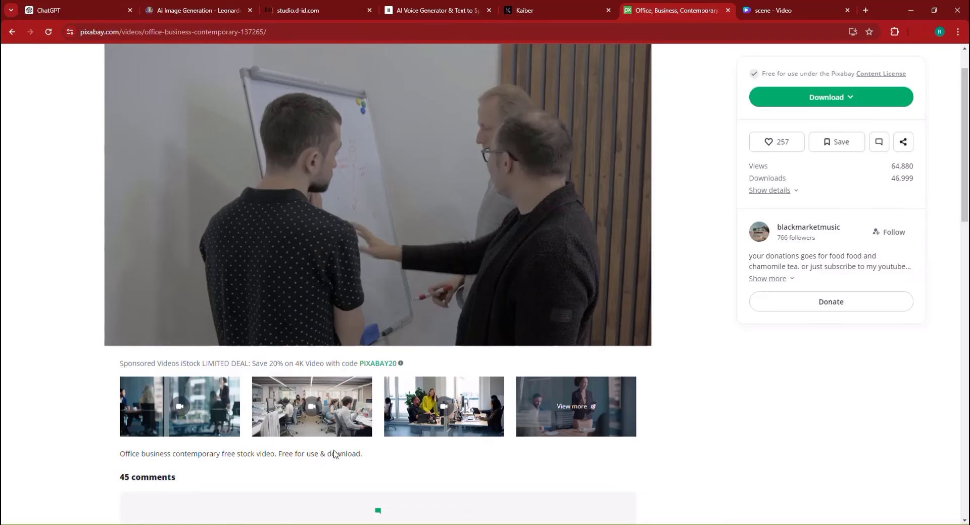
pyautogui.hotkey('ctrl', '1')
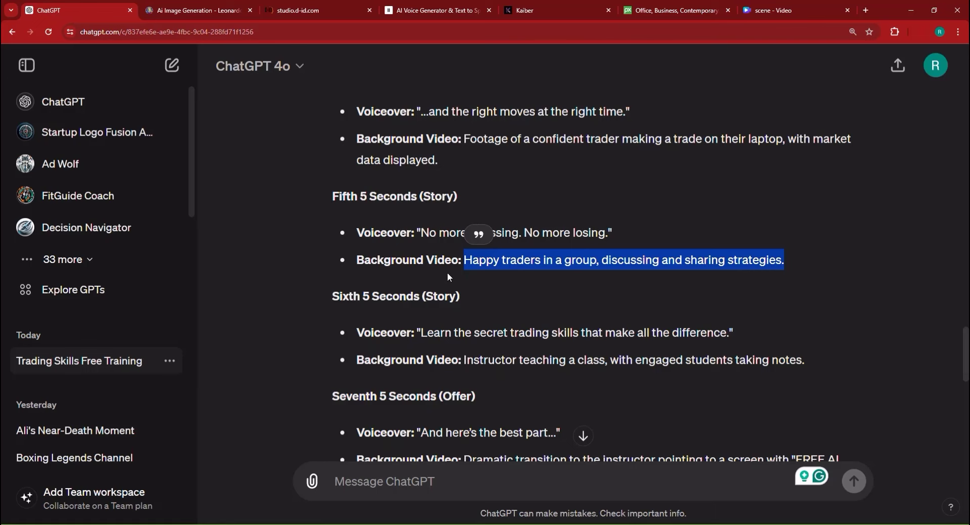
pyautogui.scroll(-2, 447, 276)
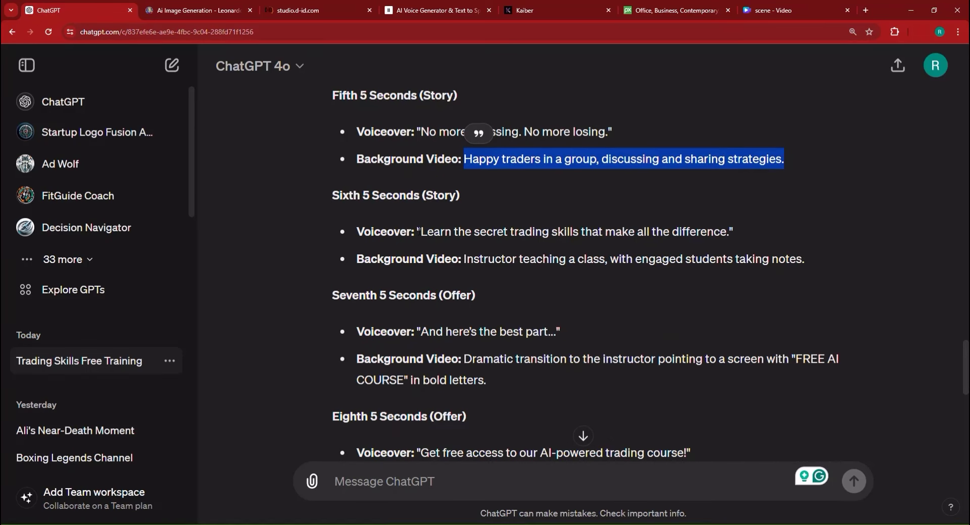
pyautogui.moveTo(418, 231); pyautogui.dragTo(720, 232)
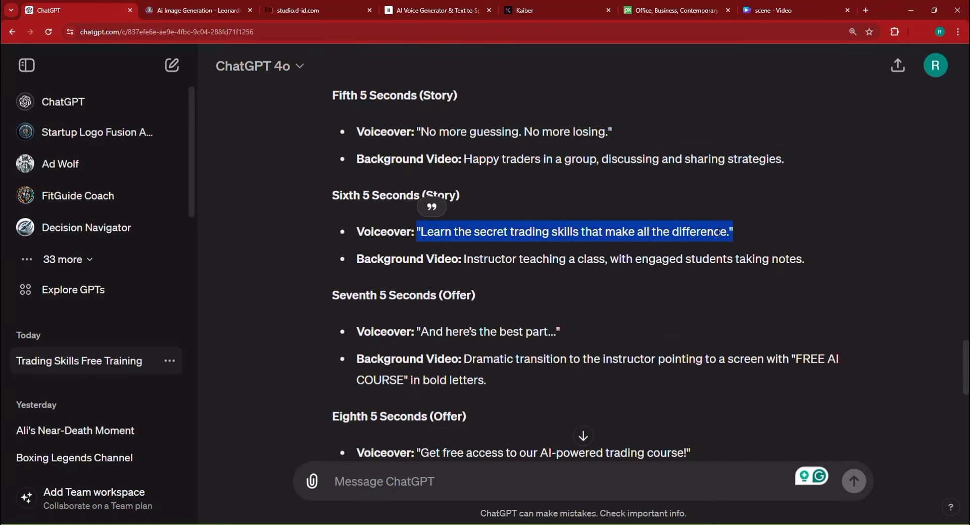
pyautogui.rightClick(719, 233)
pyautogui.click(732, 243)
# Step: In ElevenLabs, replace the text with the copied line, generate the speech with the Michael voice and download it
pyautogui.click(445, 9)
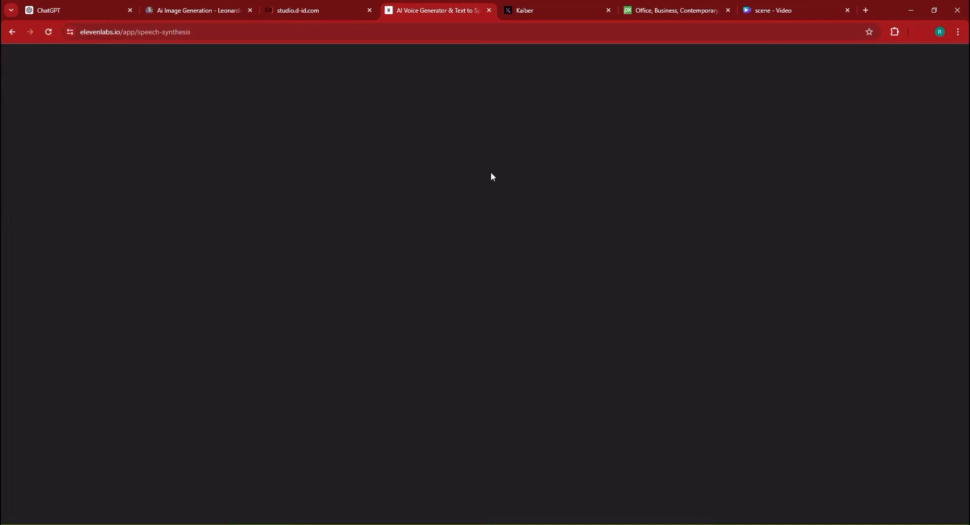
pyautogui.tripleClick(420, 207)
pyautogui.rightClick(412, 211)
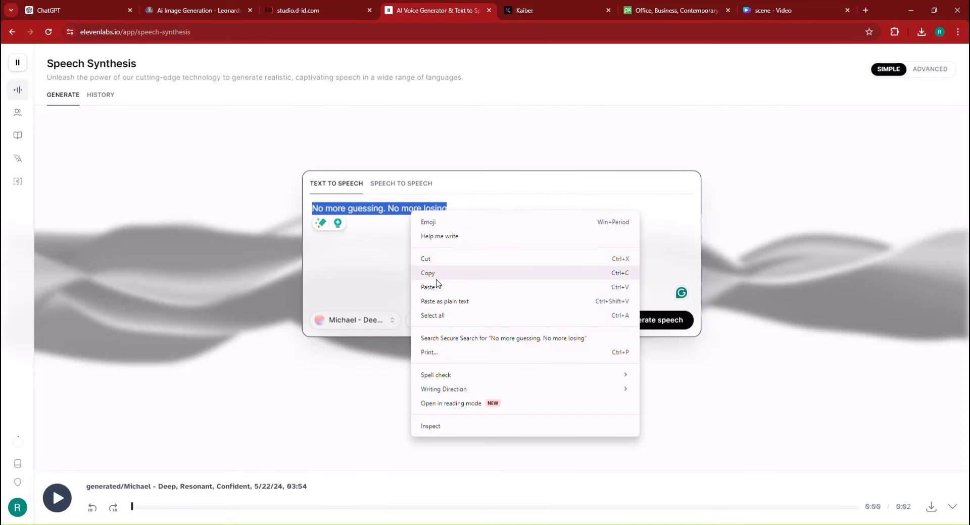
pyautogui.click(428, 287)
pyautogui.click(645, 319)
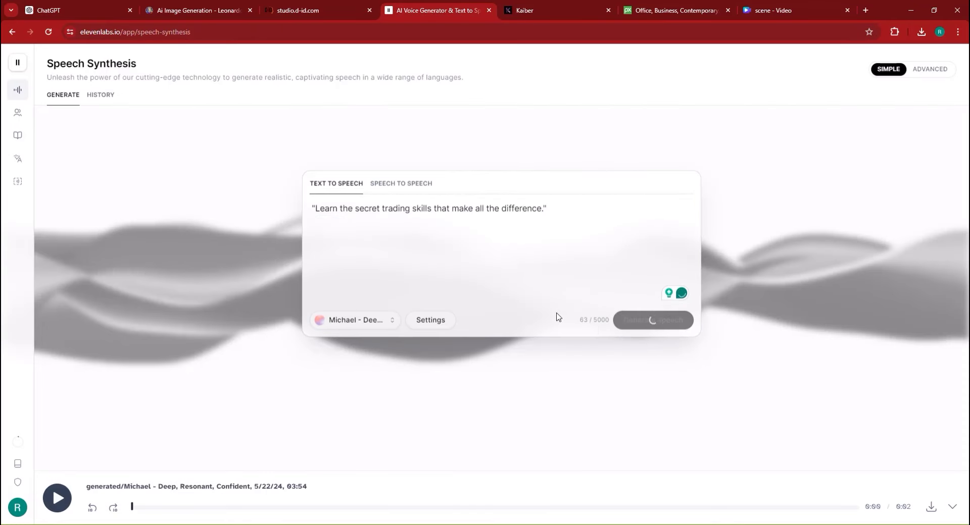
pyautogui.click(931, 506)
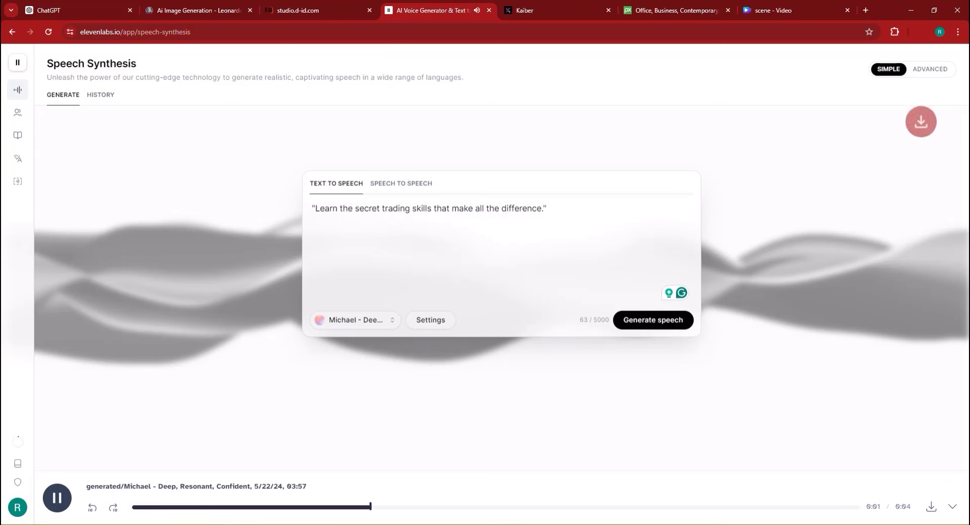
# Step: Back in CapCut, create a media folder named SCENE 6 alongside the other scene folders and open it
pyautogui.click(477, 500)
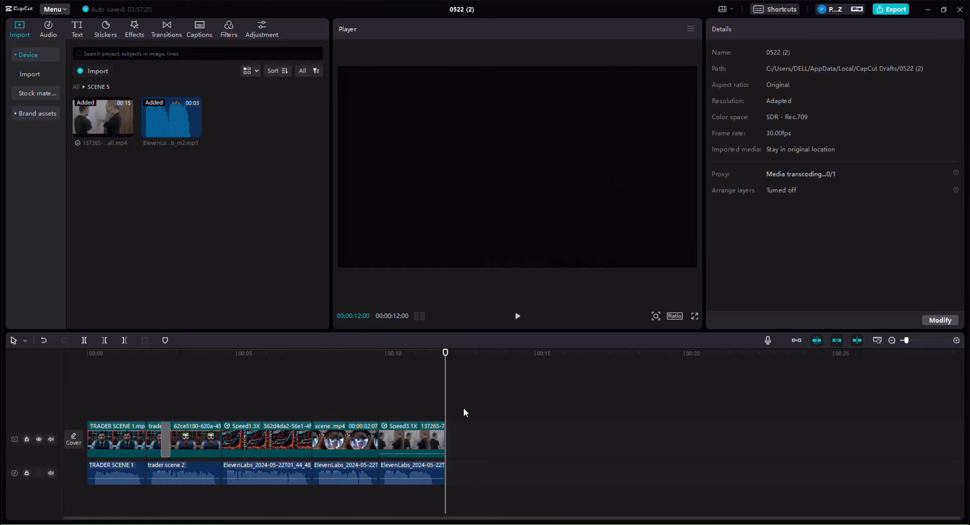
pyautogui.click(76, 87)
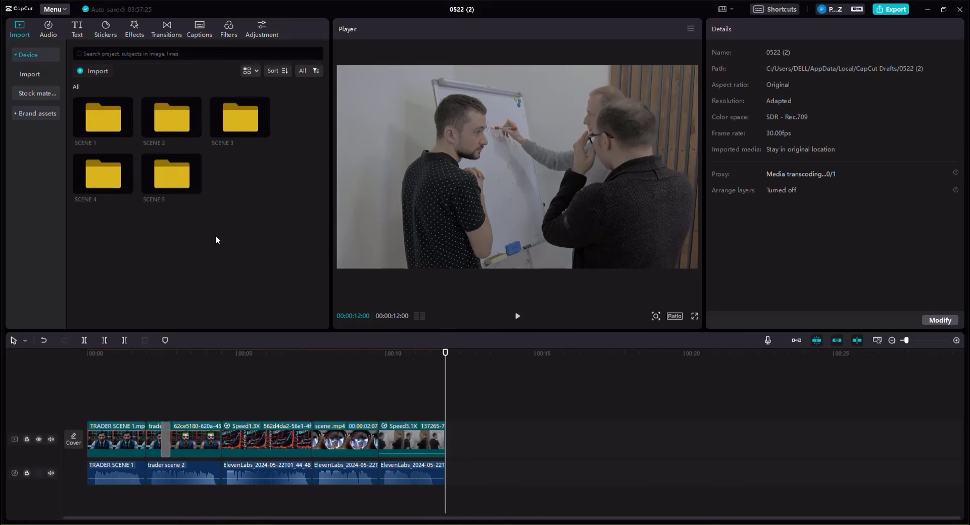
pyautogui.rightClick(254, 296)
pyautogui.press('Escape')
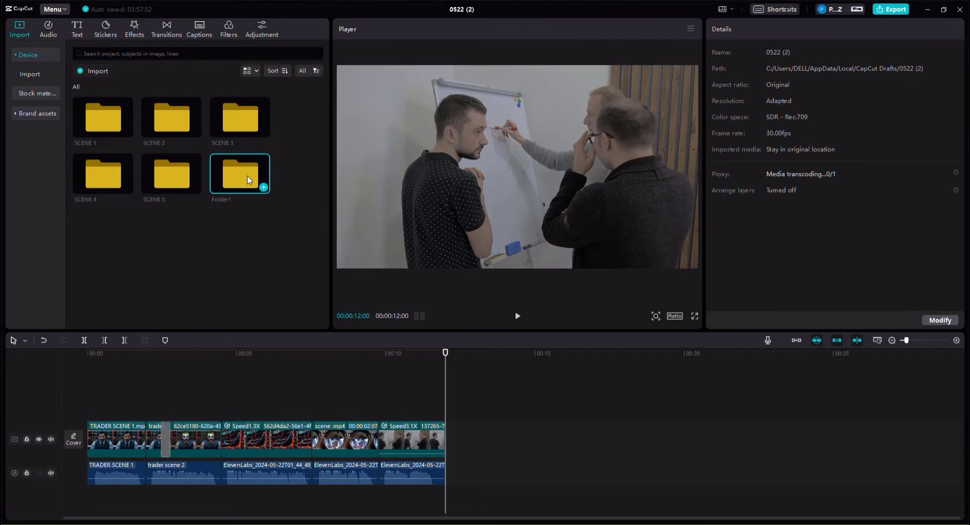
pyautogui.rightClick(275, 292)
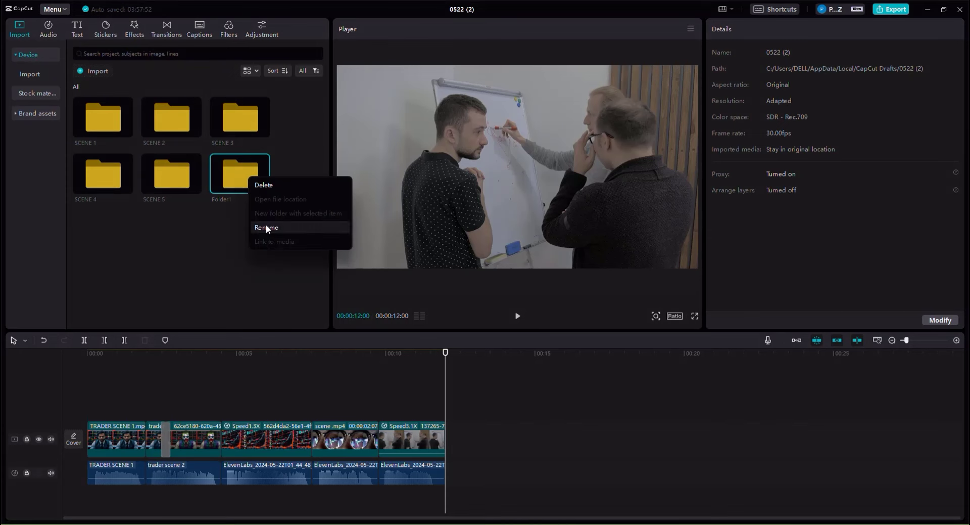
pyautogui.click(265, 224)
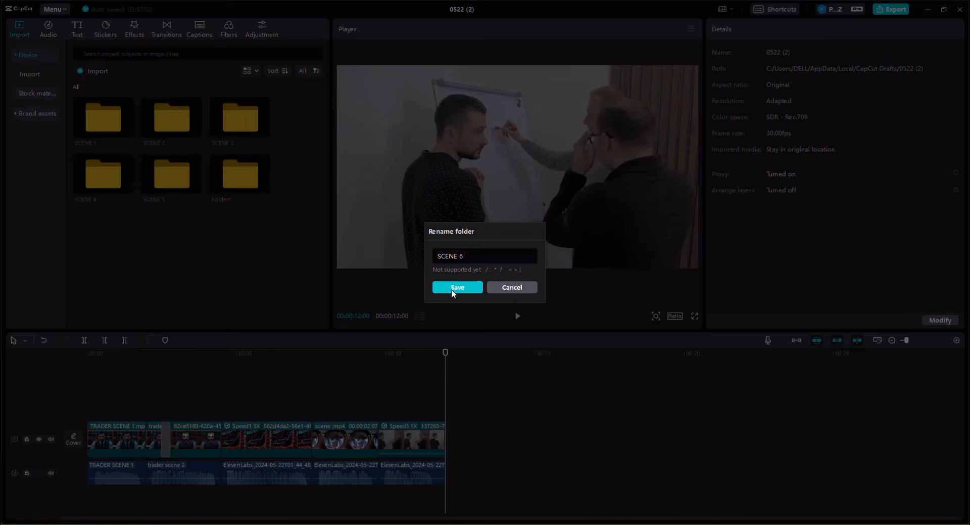
pyautogui.click(453, 288)
pyautogui.doubleClick(240, 174)
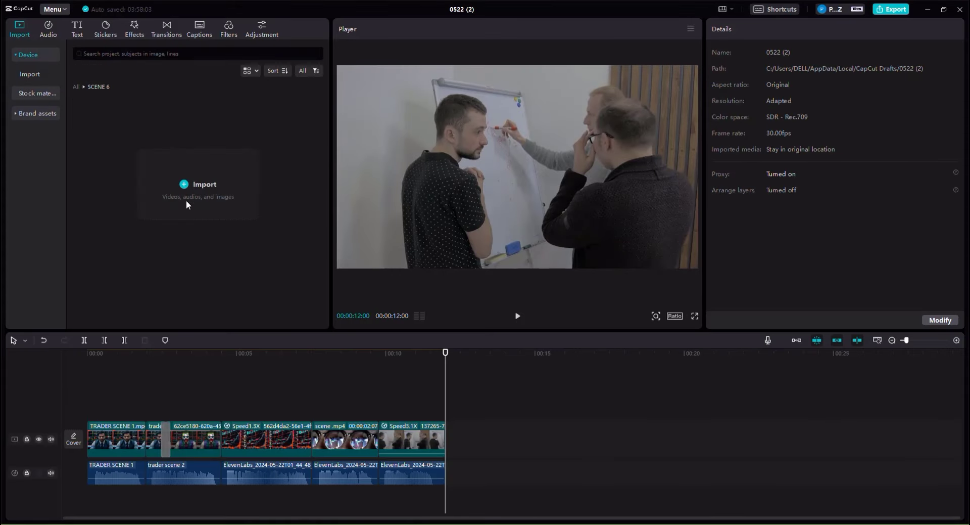
# Step: Import the ElevenLabs voiceover MP3 into the SCENE 6 folder and place it on the audio track after the last voiceover
pyautogui.hotkey('ctrl', 'i')
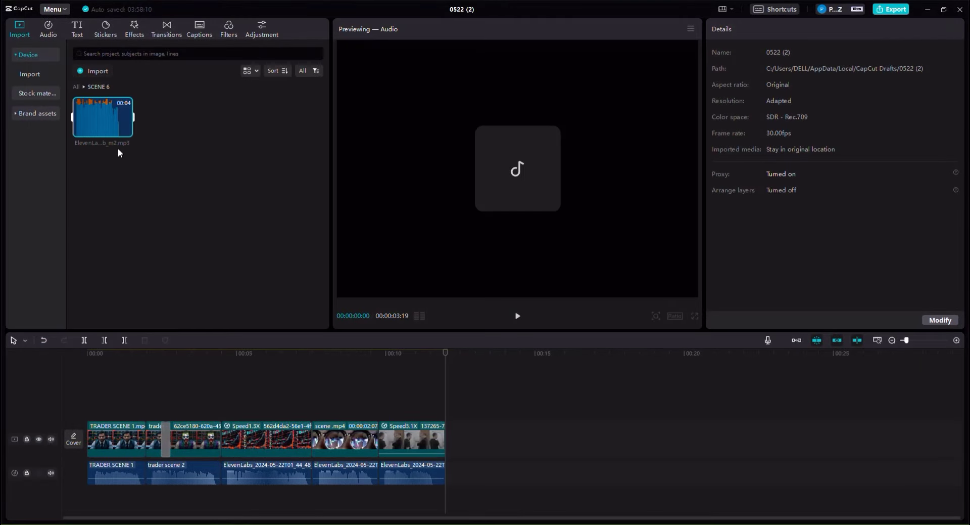
pyautogui.moveTo(115, 142); pyautogui.dragTo(447, 471)
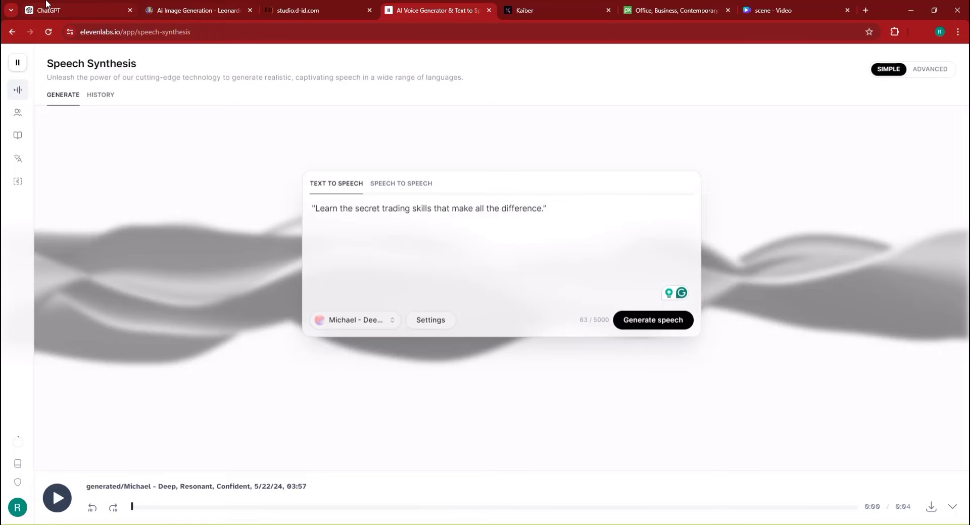
# Step: Switch to ChatGPT and copy the background video description of the Sixth 5 Seconds scene
pyautogui.click(46, 6)
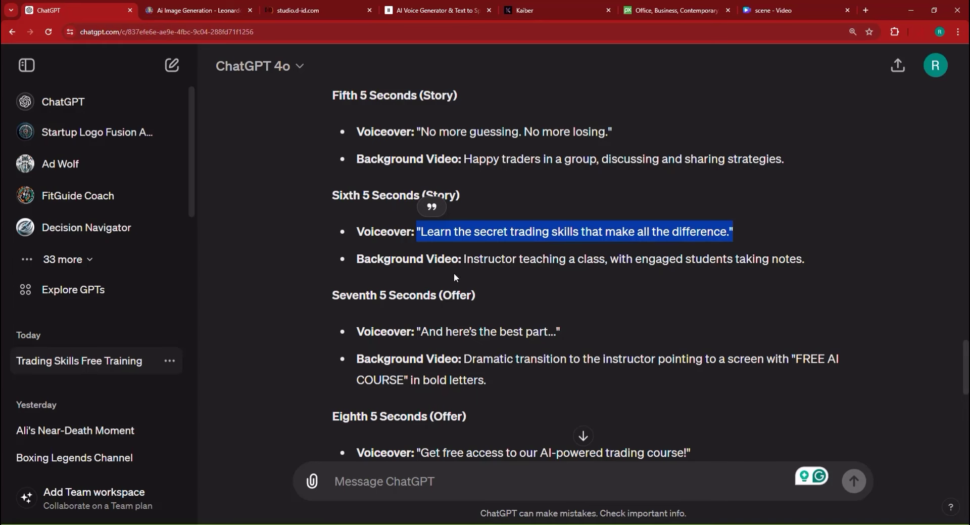
pyautogui.click(465, 259)
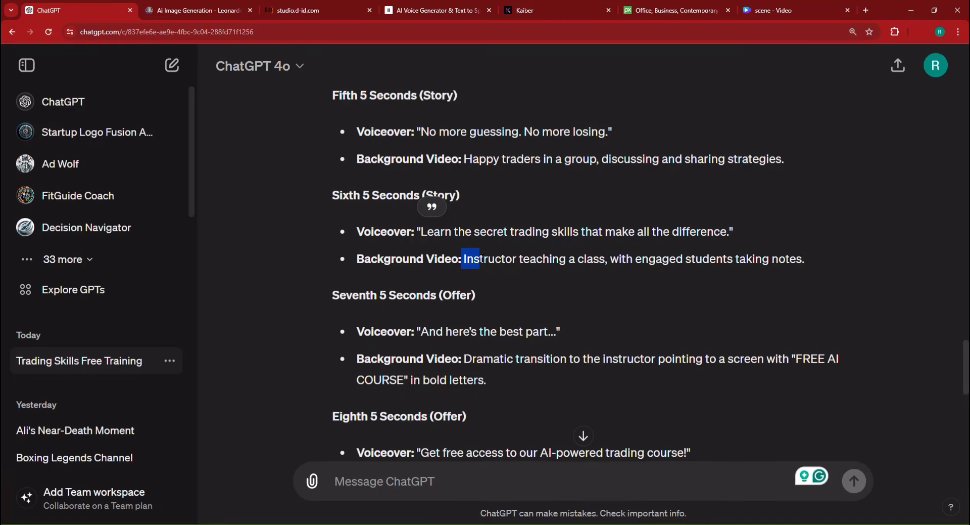
pyautogui.click(472, 261)
pyautogui.moveTo(464, 259); pyautogui.dragTo(827, 267)
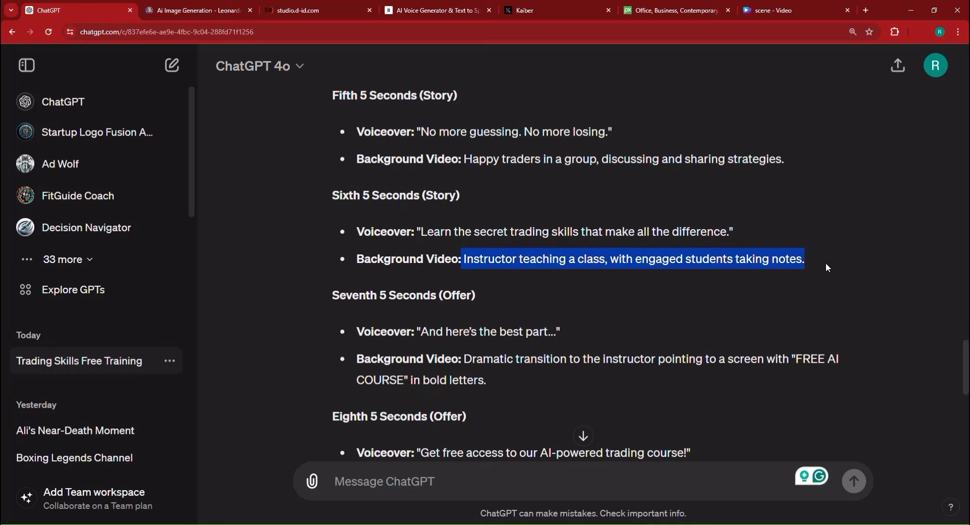
pyautogui.rightClick(769, 273)
pyautogui.click(714, 275)
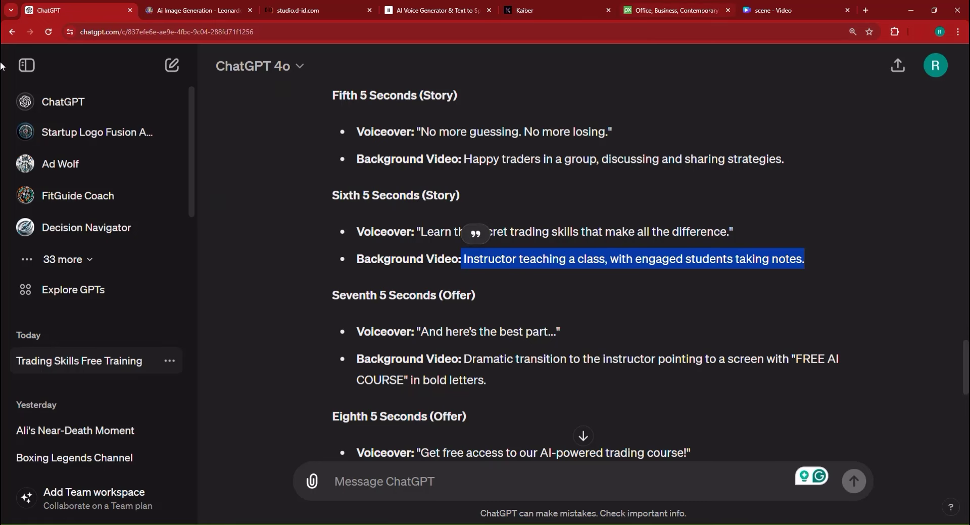
# Step: Search Google for "Instructor teaching a class, with engaged students taking notes." plus PIXABAY and open Pixabay's teaching stock videos
pyautogui.hotkey('ctrl', '6')
pyautogui.hotkey('alt', 'Left')
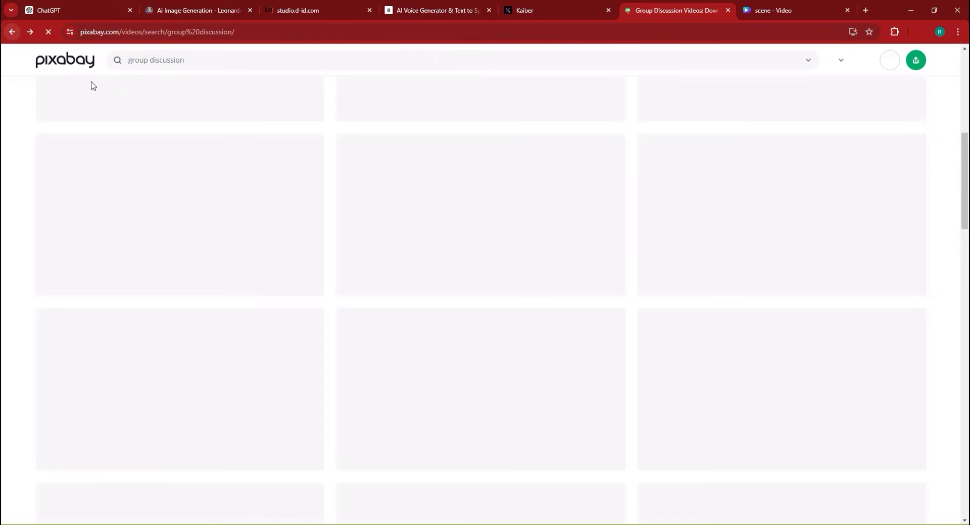
pyautogui.hotkey('alt', 'Left')
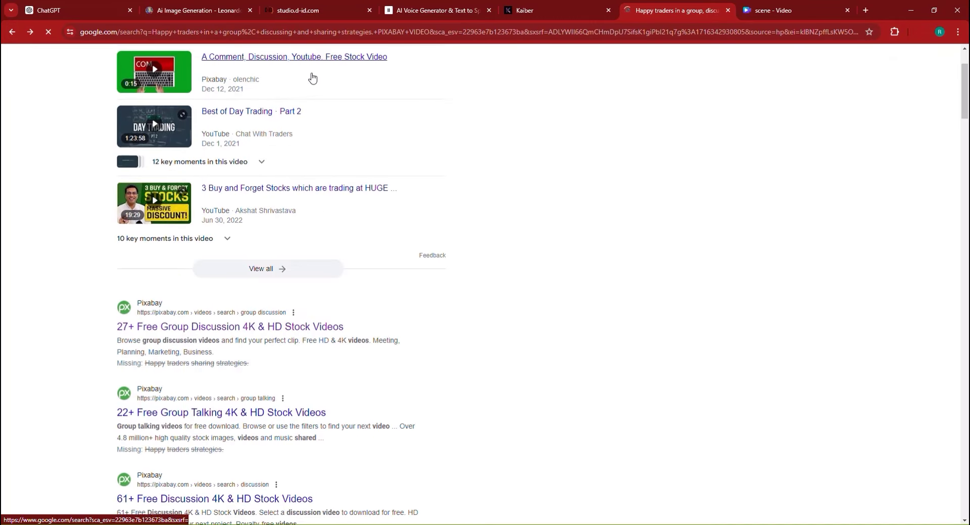
pyautogui.scroll(2, 353, 125)
pyautogui.click(283, 157)
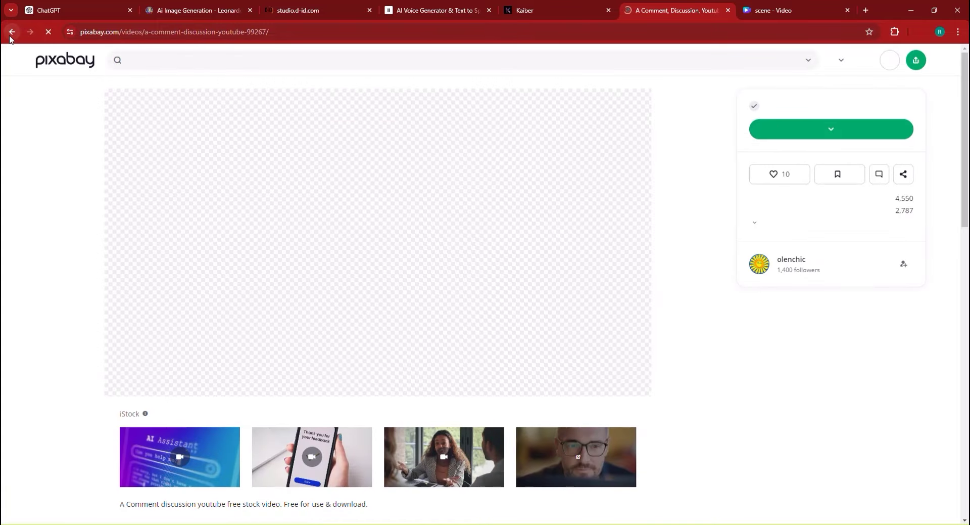
pyautogui.hotkey('alt', 'Left')
pyautogui.scroll(-2, 325, 72)
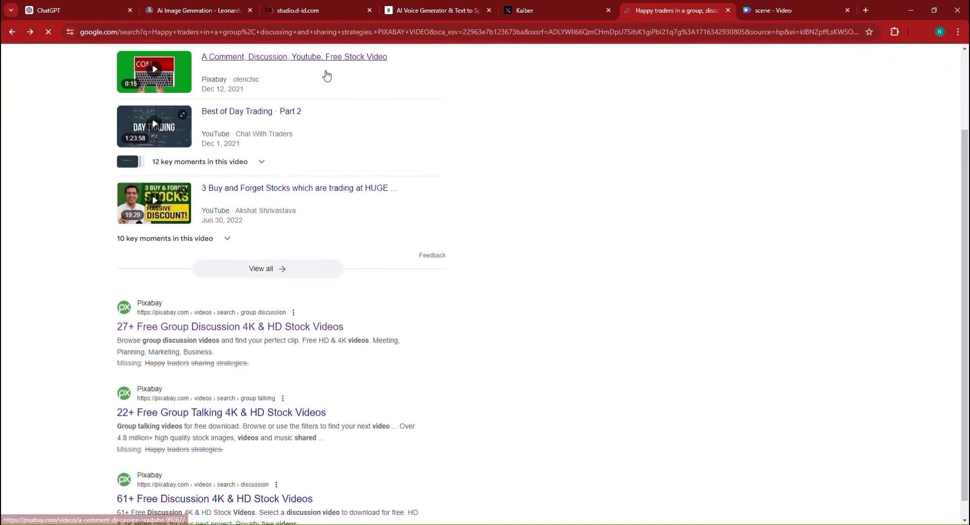
pyautogui.click(7, 32)
pyautogui.click(247, 154)
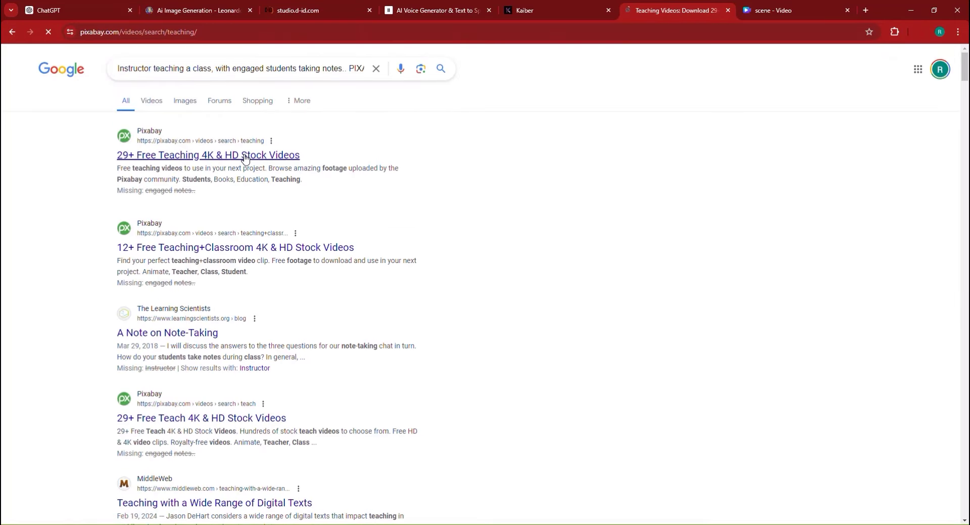
# Step: Look through the Pixabay teaching videos for a clip of an instructor with engaged students
pyautogui.scroll(-3, 516, 331)
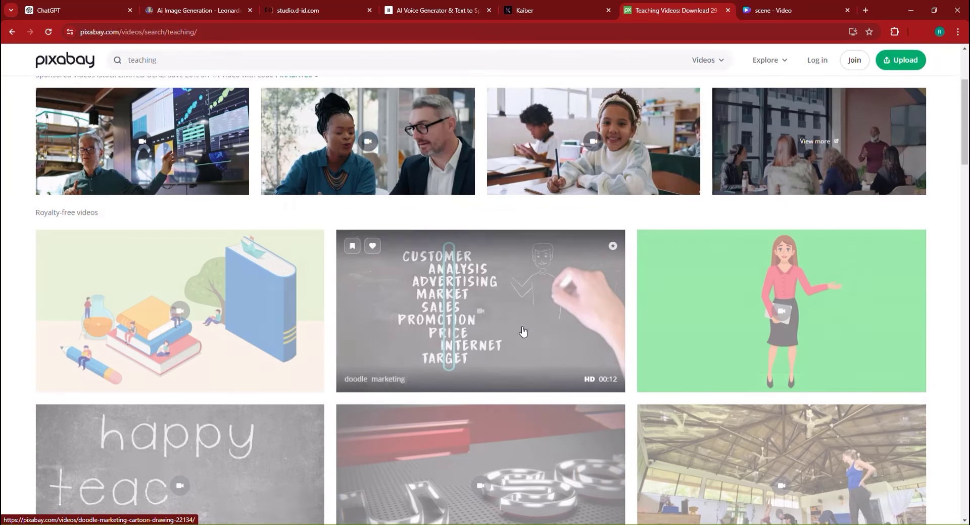
pyautogui.scroll(-3, 539, 323)
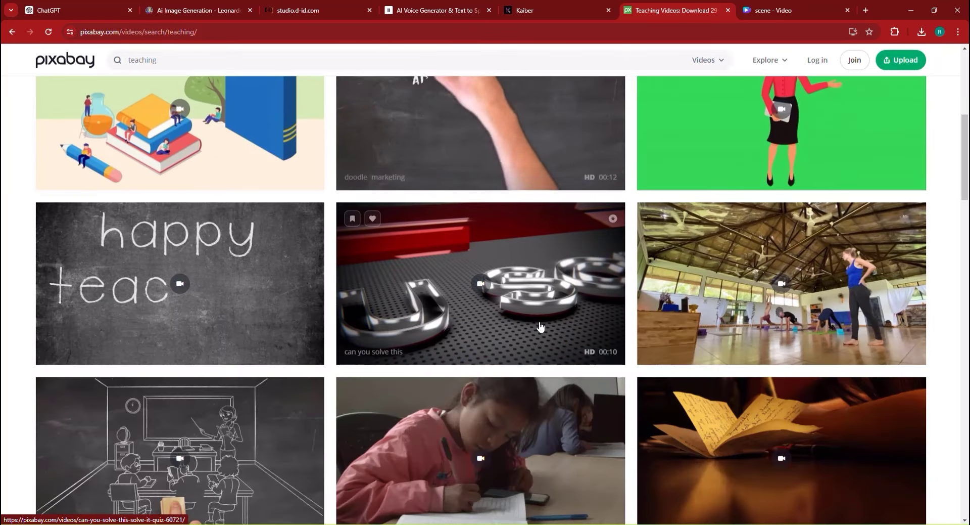
pyautogui.scroll(-3, 540, 327)
pyautogui.scroll(-1, 540, 327)
pyautogui.scroll(-4, 540, 326)
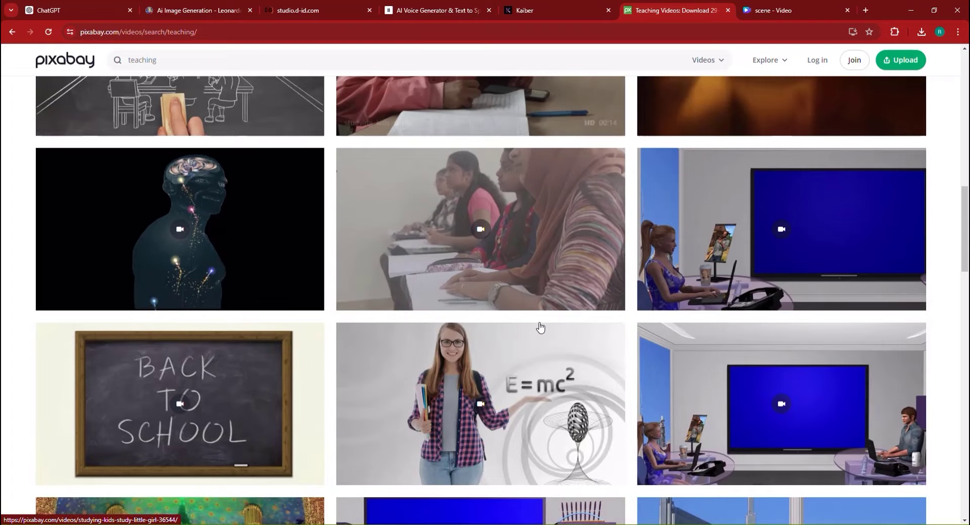
pyautogui.scroll(-5, 536, 336)
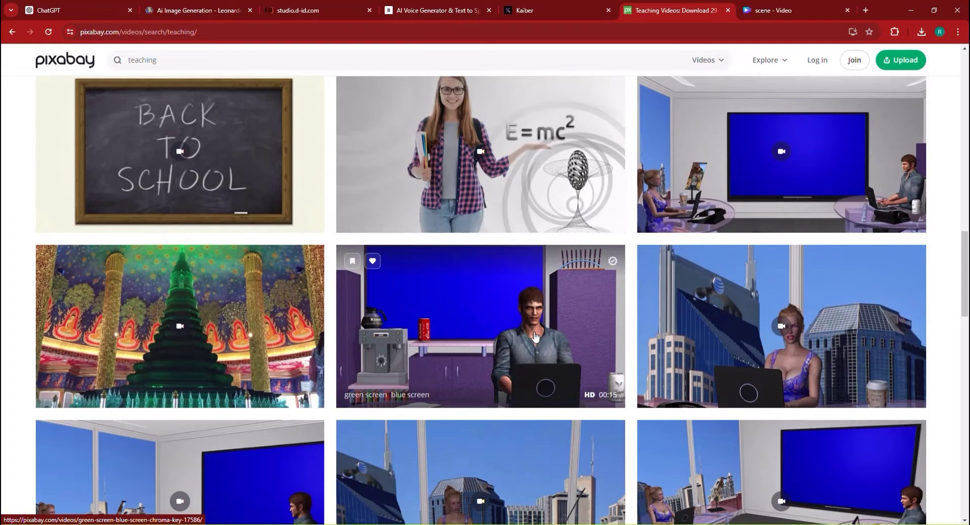
pyautogui.scroll(-4, 536, 337)
pyautogui.scroll(-2, 463, 332)
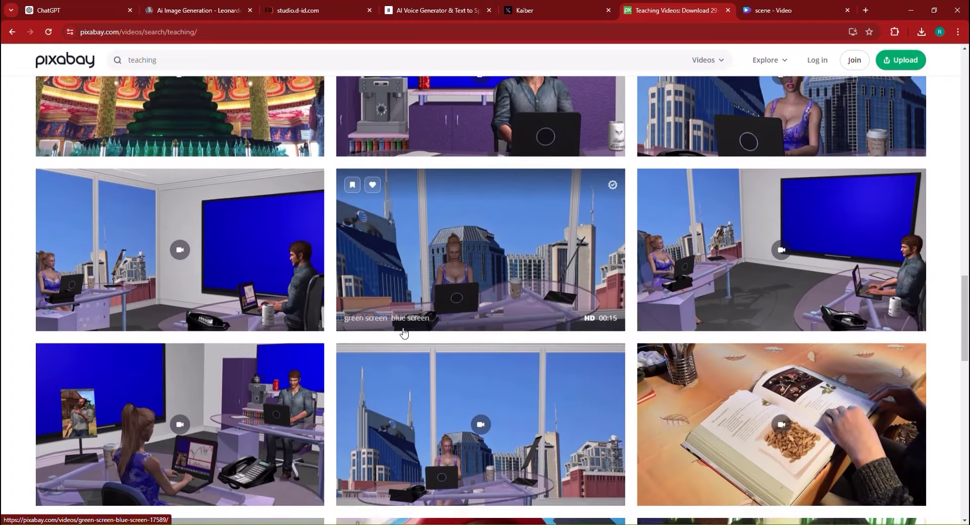
pyautogui.scroll(-4, 444, 322)
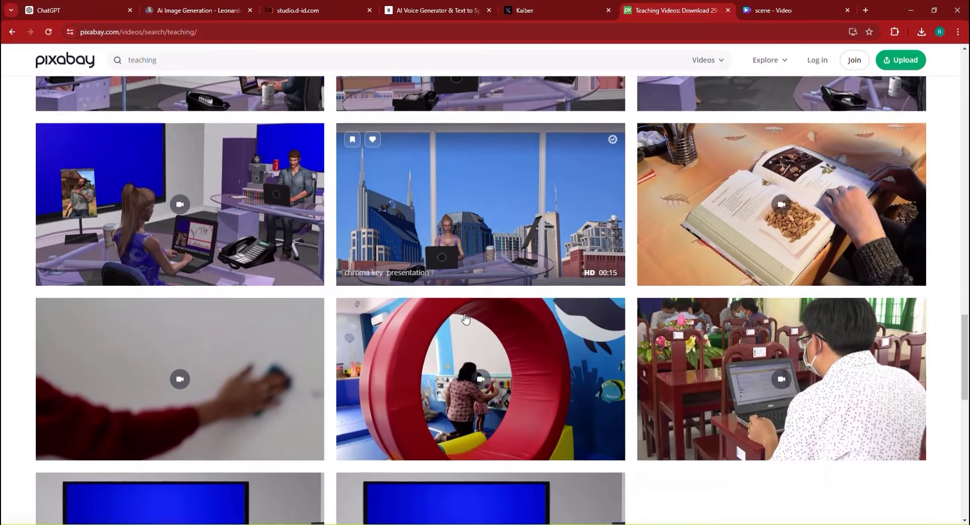
pyautogui.scroll(11, 465, 310)
pyautogui.scroll(5, 465, 310)
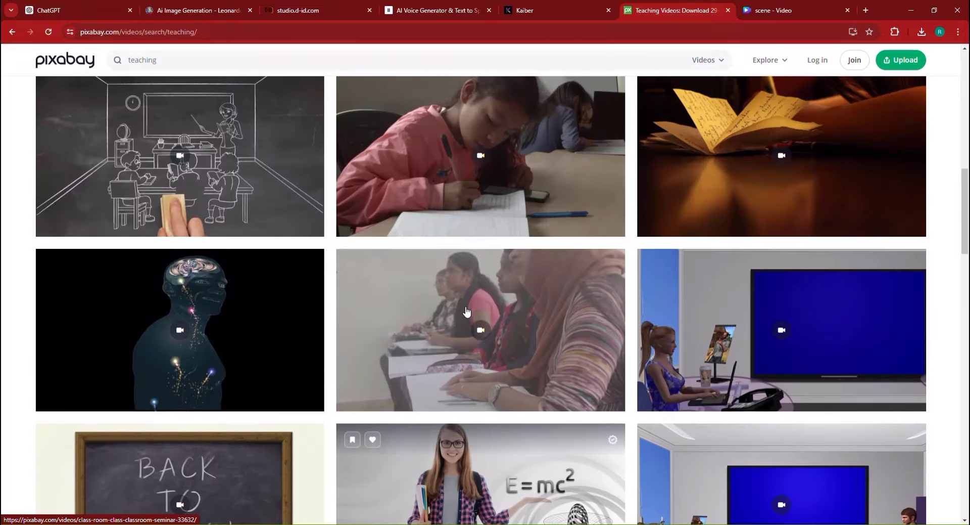
pyautogui.scroll(3, 465, 310)
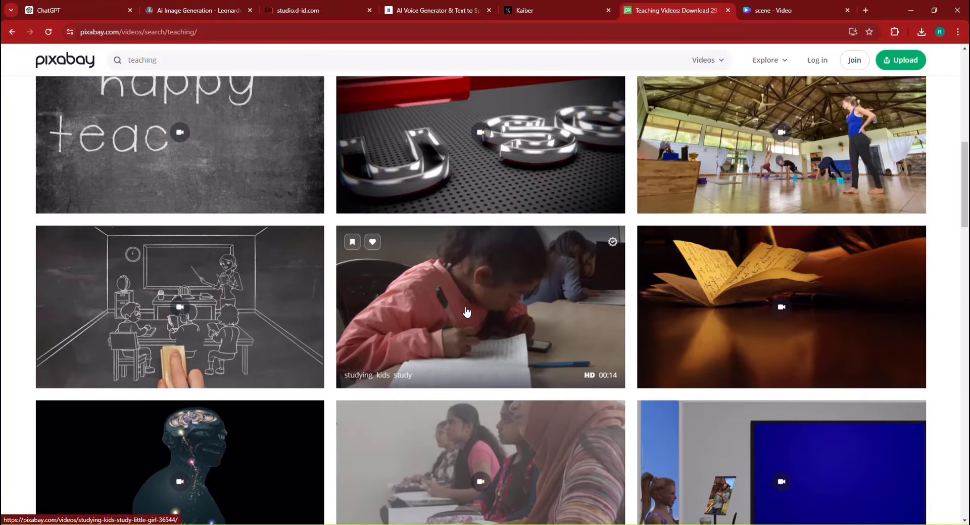
pyautogui.scroll(4, 465, 309)
pyautogui.scroll(4, 465, 310)
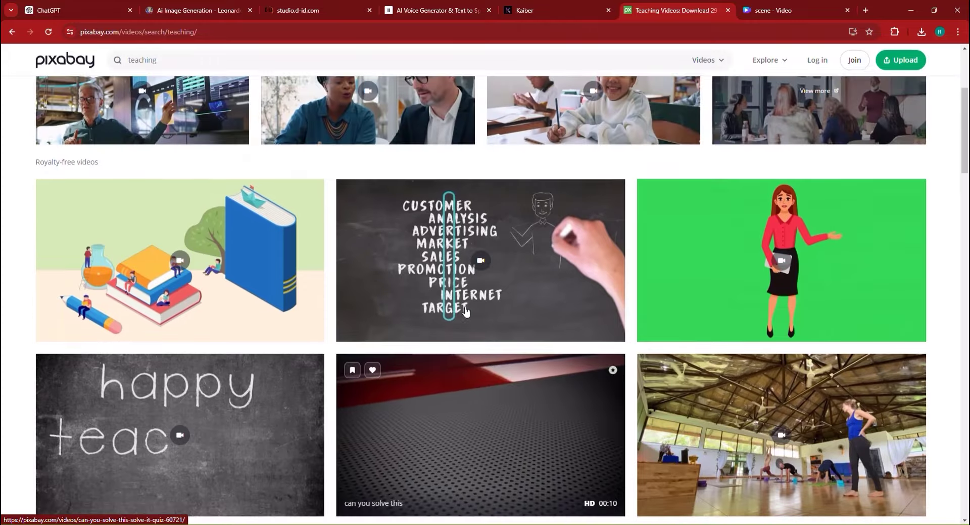
pyautogui.scroll(-3, 421, 360)
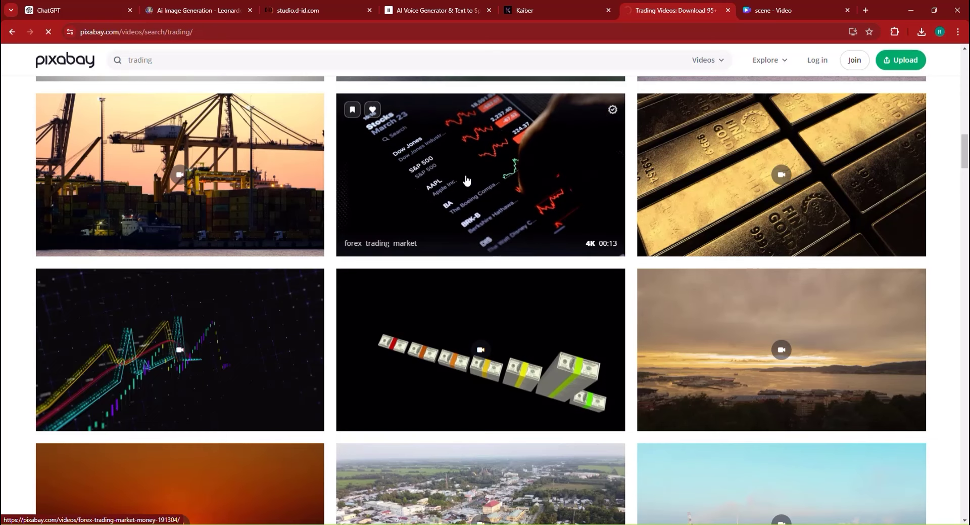
# Step: Open the 13-second forex trading market clip from Pixabay's trading videos and download it as a 1920×1080 MP4
pyautogui.click(466, 180)
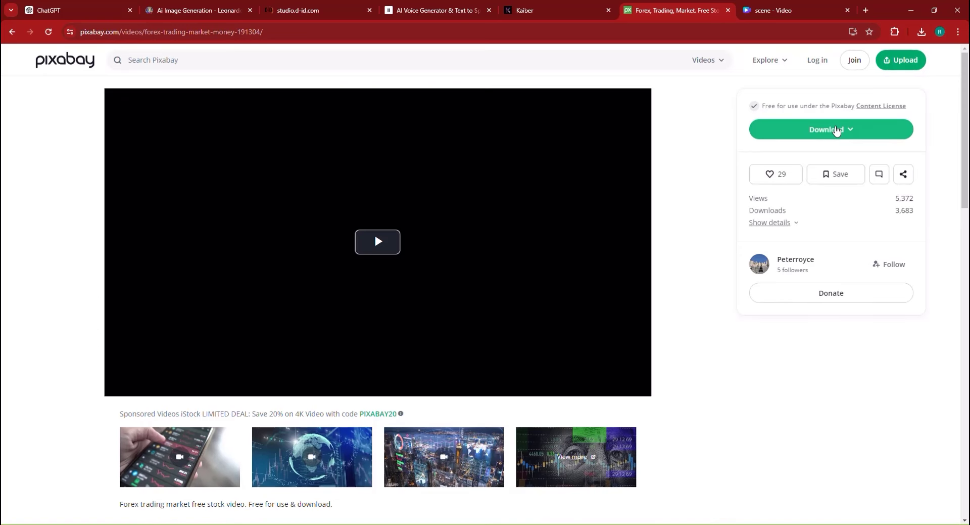
pyautogui.click(836, 130)
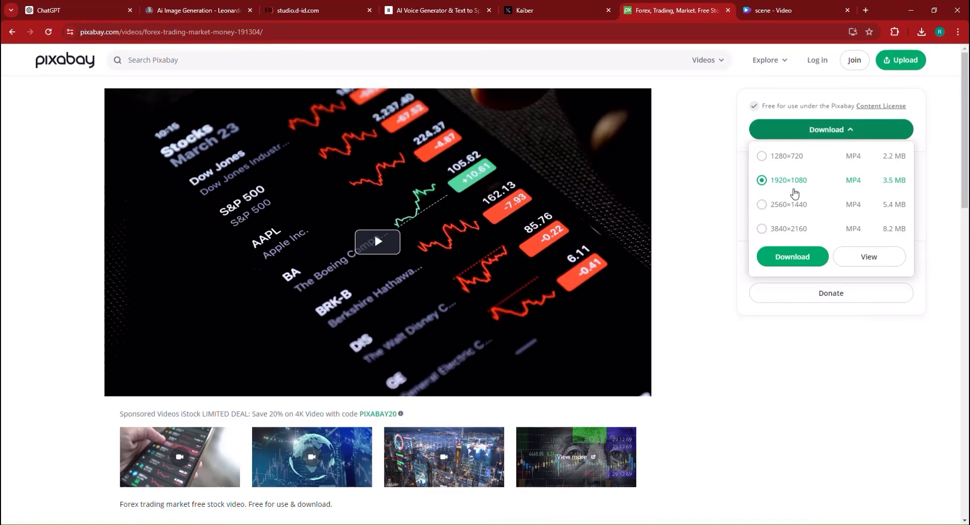
pyautogui.click(799, 257)
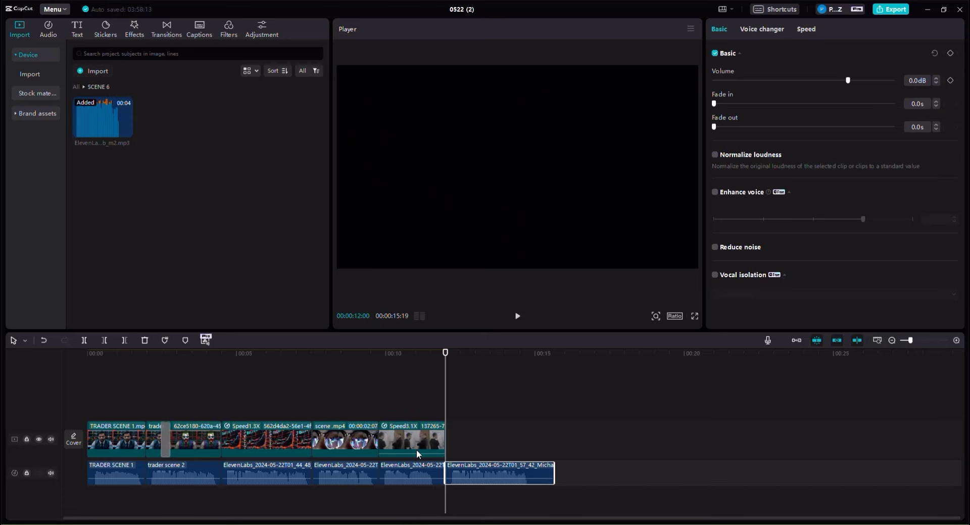
# Step: Switch to CapCut, import the downloaded stocks clip into SCENE 6 and place it after the last clip on the video track
pyautogui.click(120, 114)
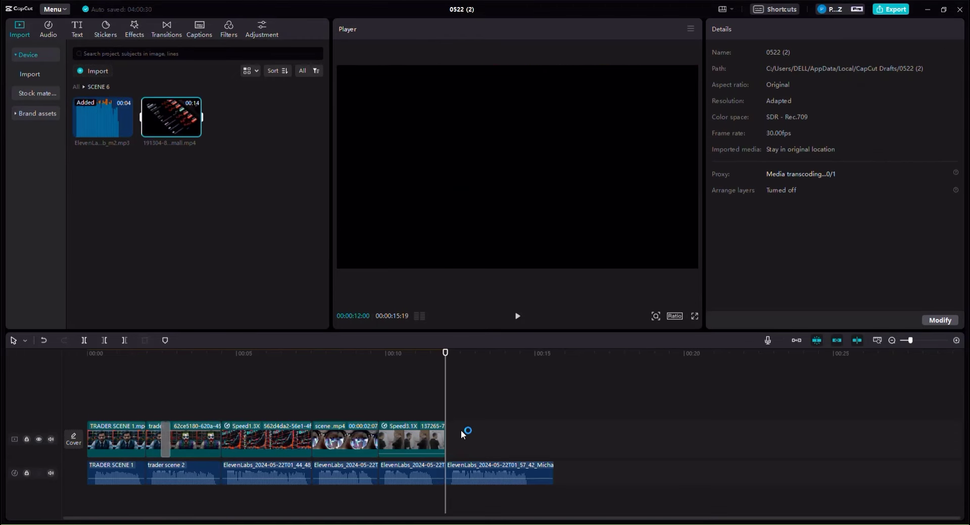
pyautogui.moveTo(461, 431); pyautogui.dragTo(447, 437)
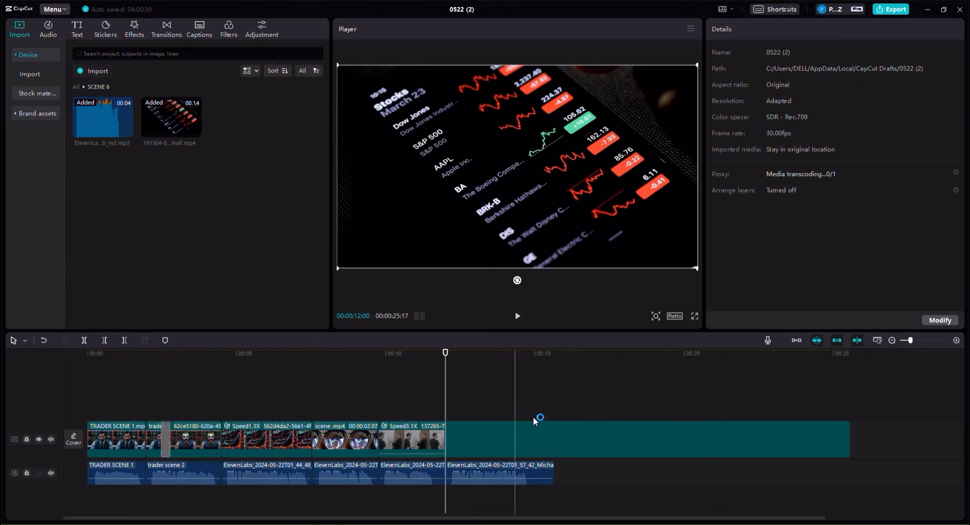
# Step: Set the stocks clip's speed to 3.1x and trim its end to match the voiceover below it
pyautogui.click(752, 28)
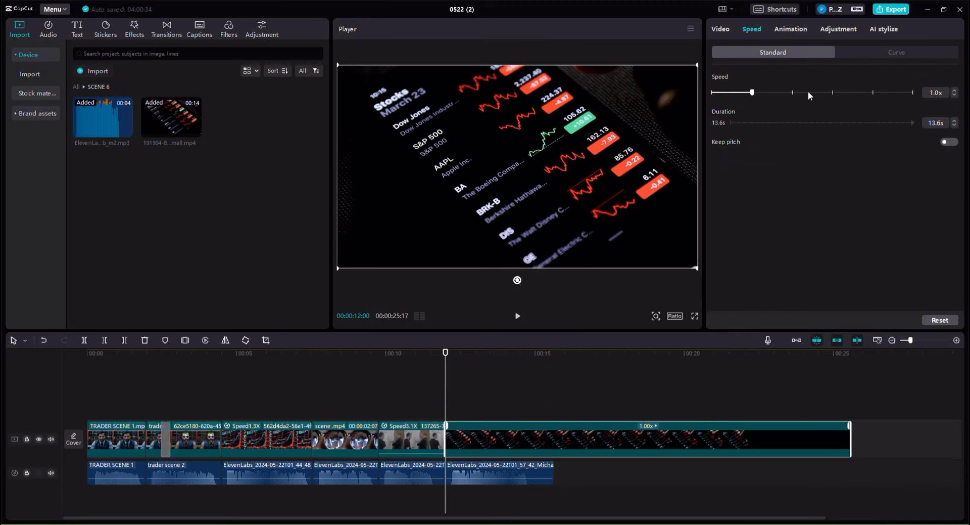
pyautogui.moveTo(827, 91); pyautogui.dragTo(828, 91)
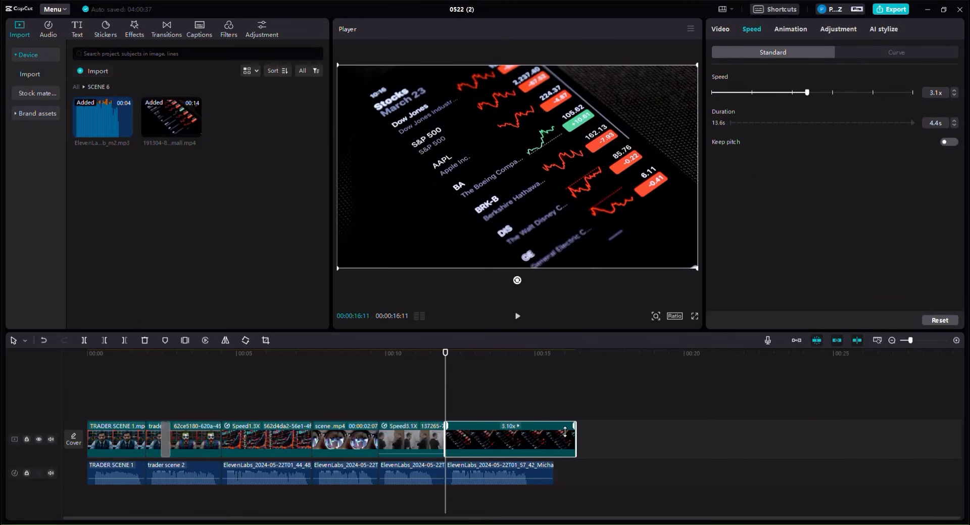
pyautogui.click(556, 390)
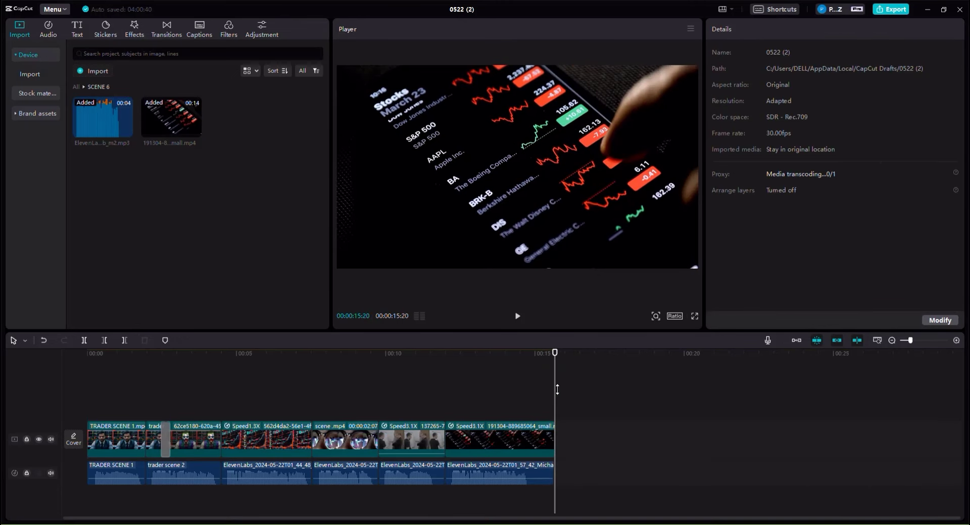
# Step: Create a new media folder beside the other scene folders, rename it SCENE 7 and open it
pyautogui.click(76, 87)
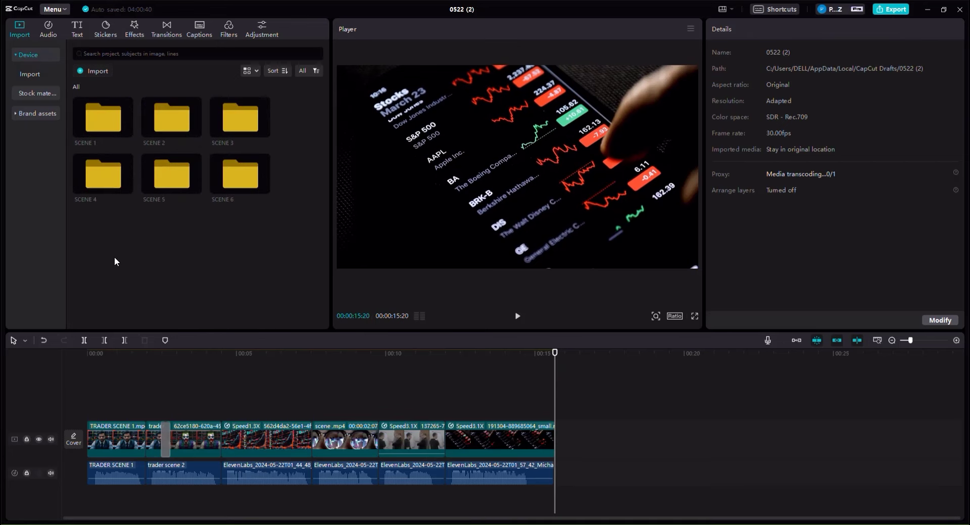
pyautogui.rightClick(143, 302)
pyautogui.click(172, 310)
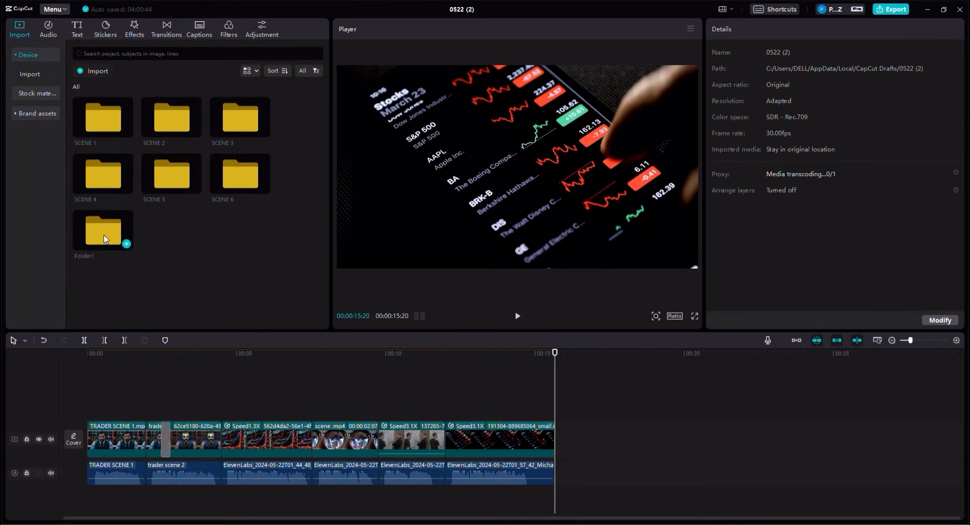
pyautogui.click(105, 239)
pyautogui.rightClick(143, 319)
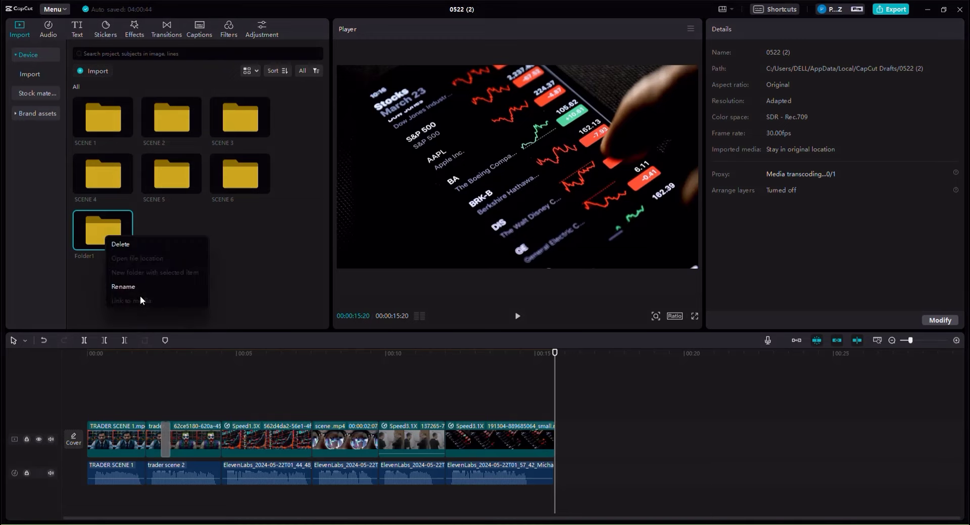
pyautogui.click(147, 290)
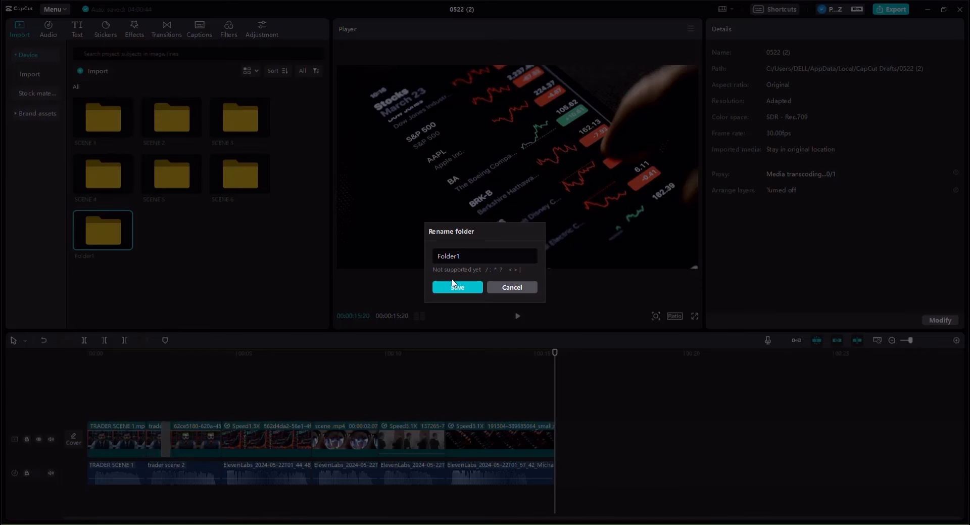
pyautogui.doubleClick(455, 256)
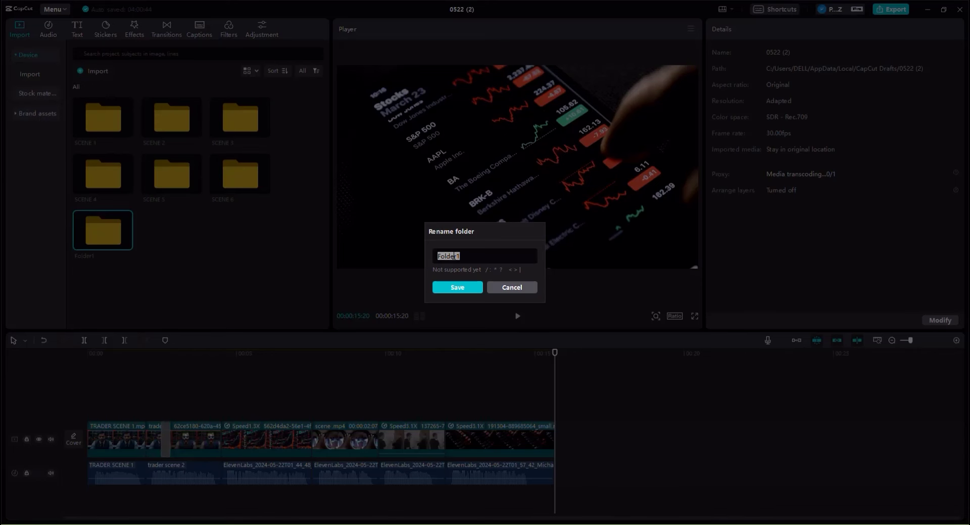
pyautogui.write('sc')
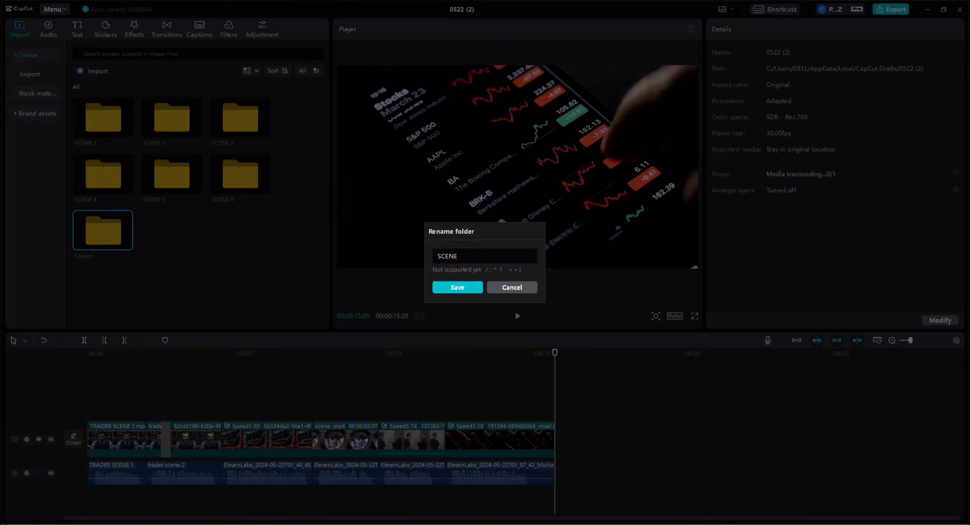
pyautogui.click(459, 289)
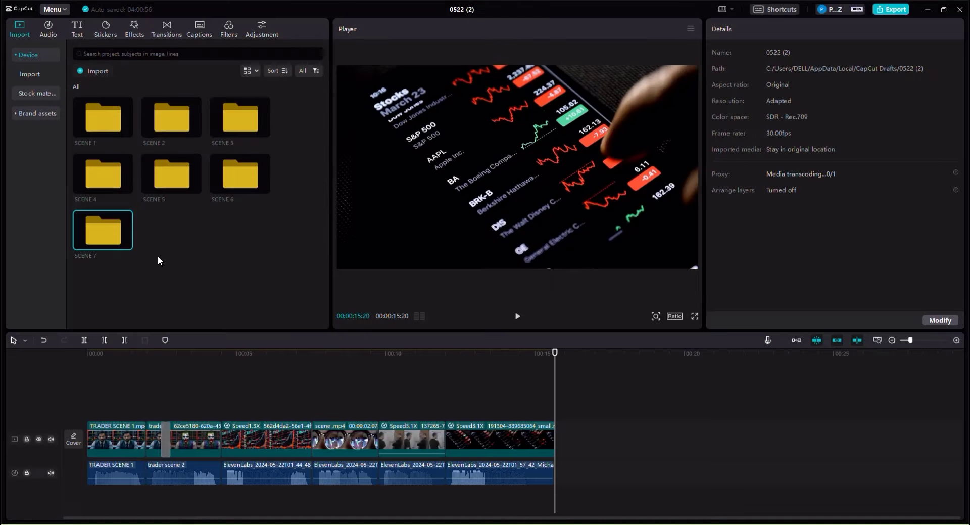
pyautogui.doubleClick(119, 237)
# Step: Switch to the ChatGPT script in the browser and copy the seventh scene's voiceover line, "And here's the best part..."
pyautogui.hotkey('alt', 'Tab')
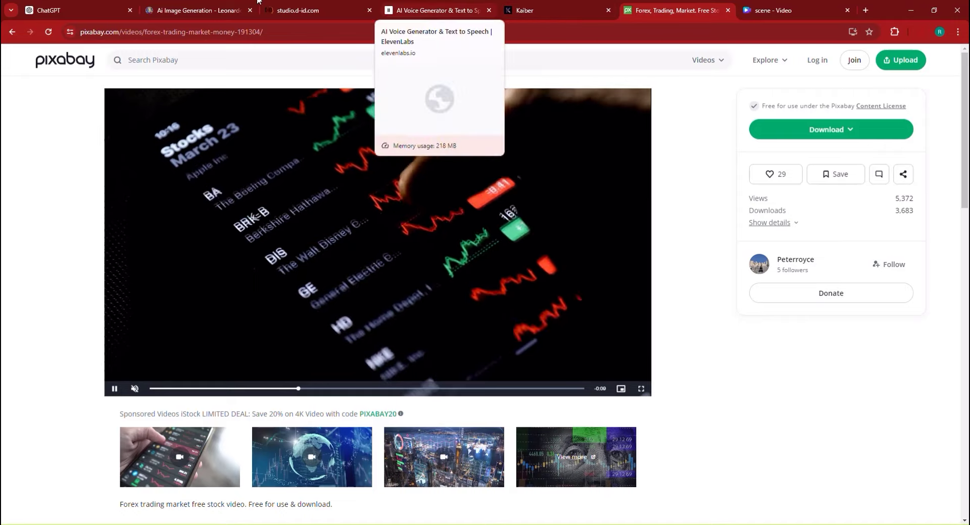
pyautogui.click(61, 10)
pyautogui.scroll(-2, 487, 261)
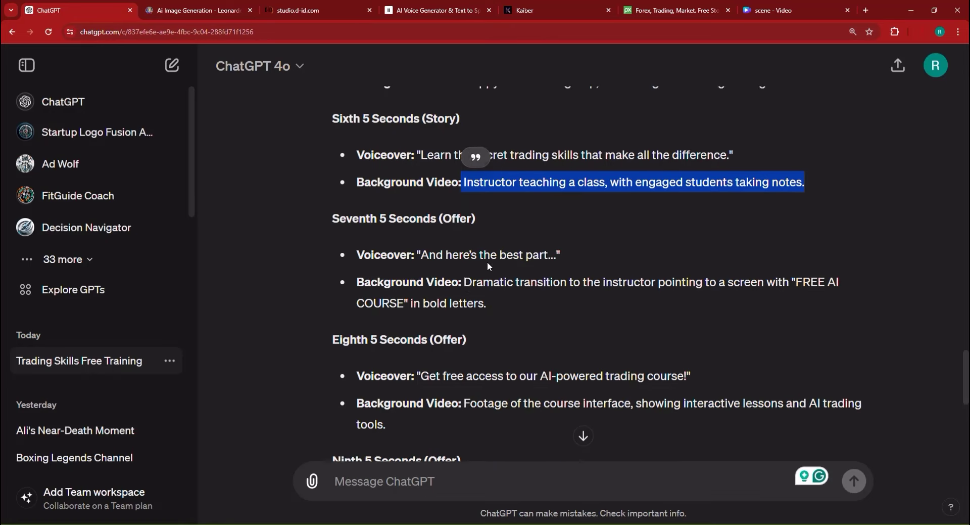
pyautogui.click(451, 227)
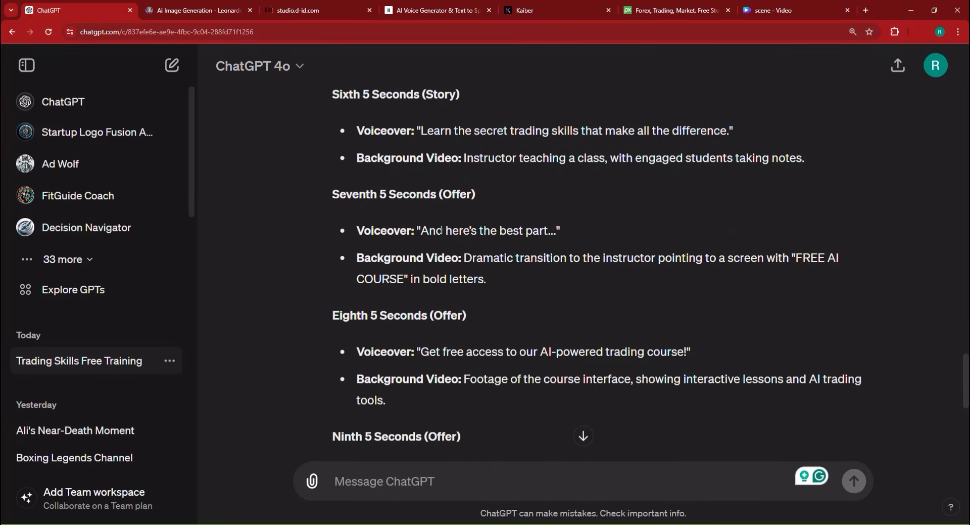
pyautogui.rightClick(551, 230)
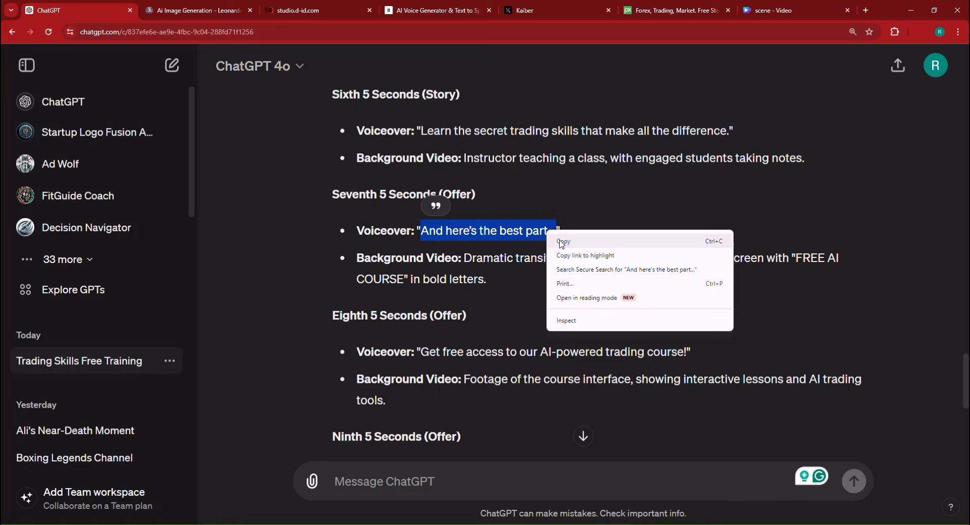
pyautogui.click(562, 244)
# Step: In ElevenLabs, replace the text with "And here's the best part...", generate the speech with the Michael voice and download it
pyautogui.hotkey('ctrl', '4')
pyautogui.tripleClick(463, 232)
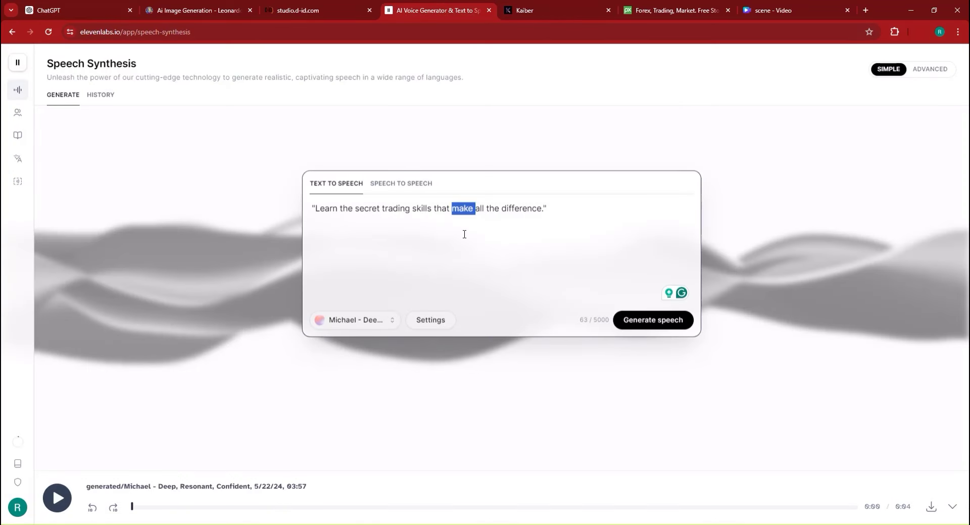
pyautogui.write('And here’s the best part...')
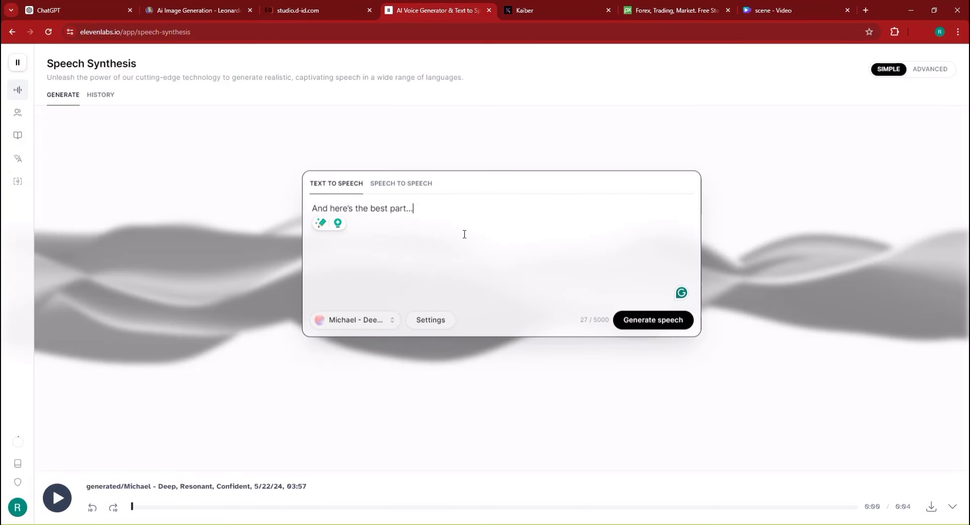
pyautogui.click(687, 325)
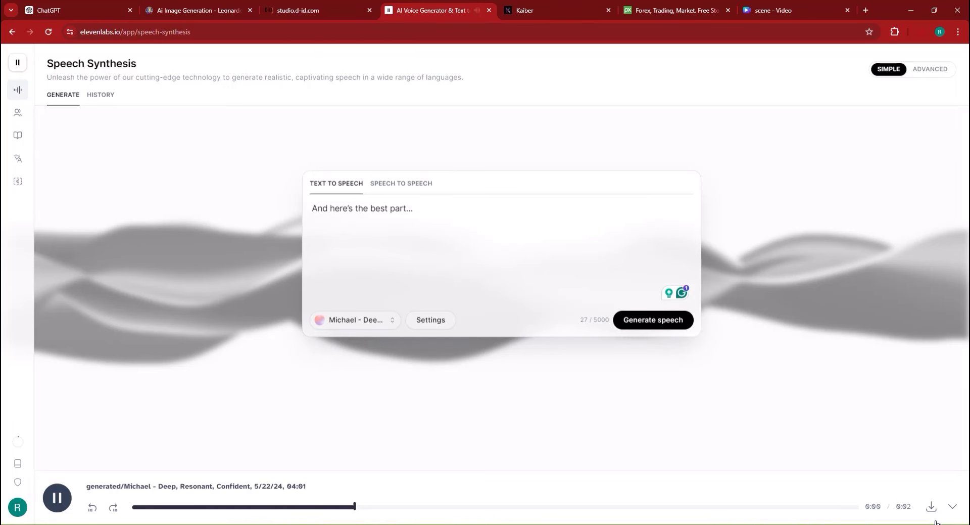
# Step: Check the script's seventh background idea, and download the 12-second gold bars clip from Pixabay's trading videos as a 1920×1080 MP4
pyautogui.click(96, 11)
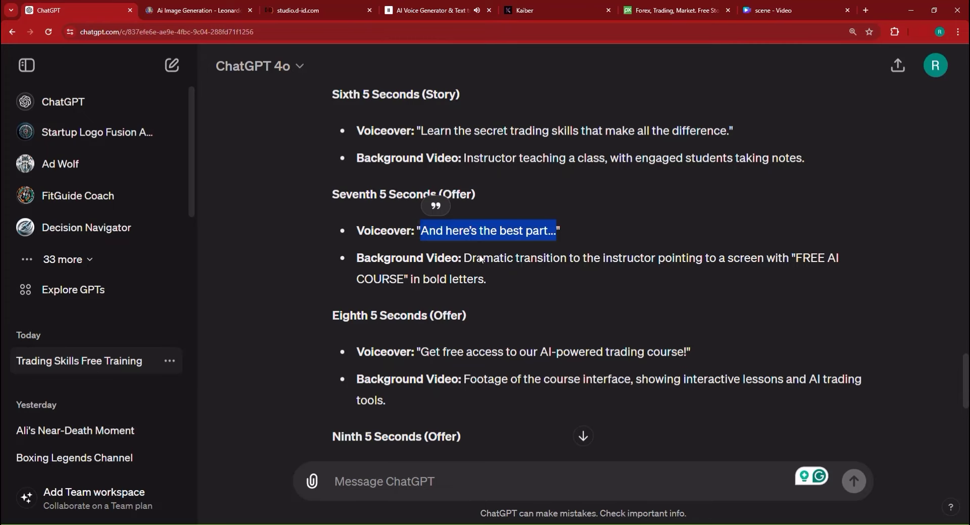
pyautogui.click(529, 280)
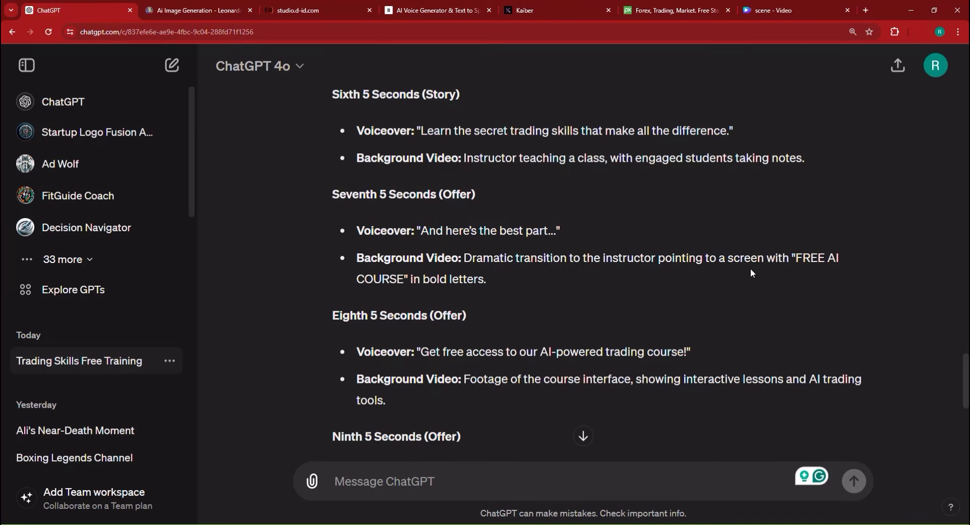
pyautogui.click(711, 5)
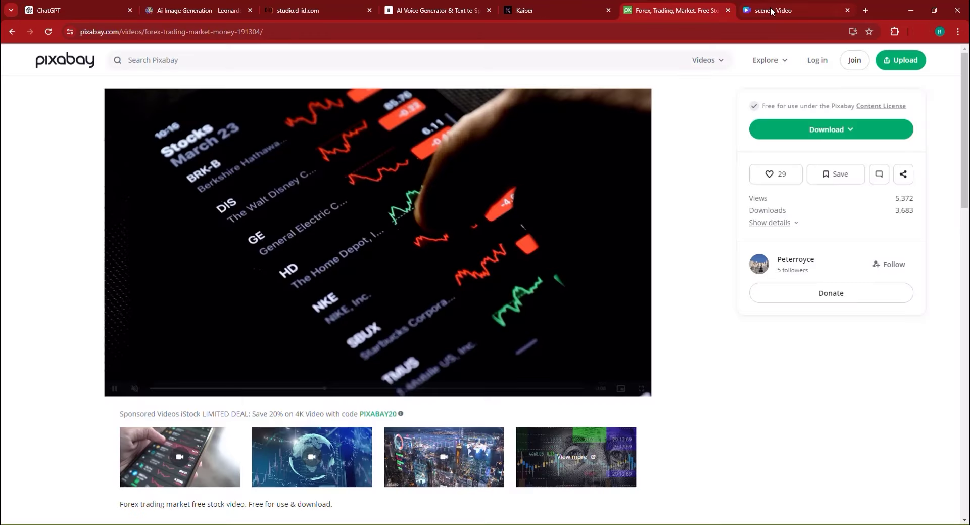
pyautogui.click(11, 33)
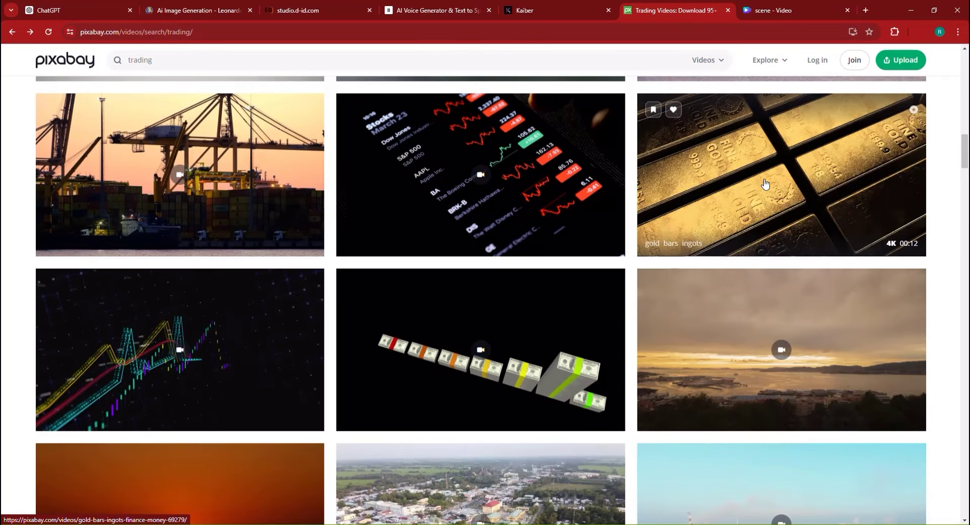
pyautogui.click(720, 195)
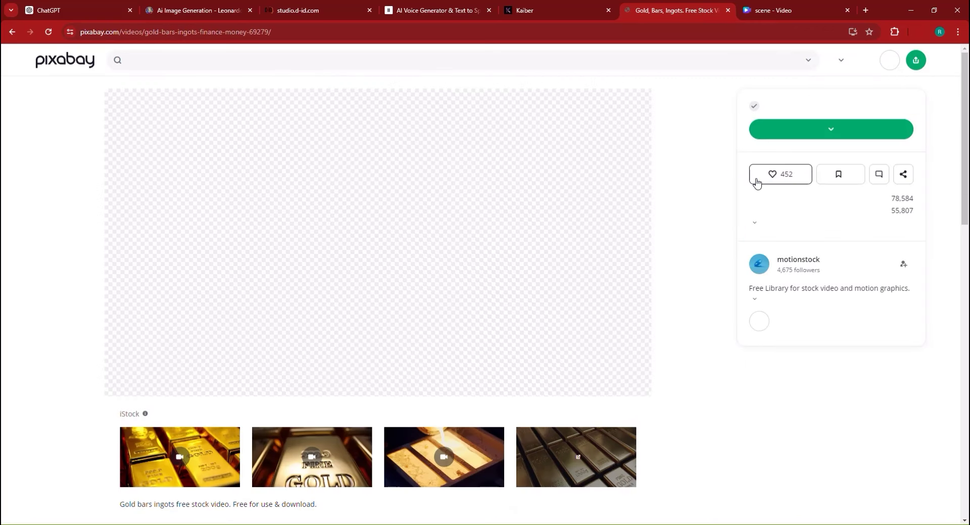
pyautogui.click(827, 134)
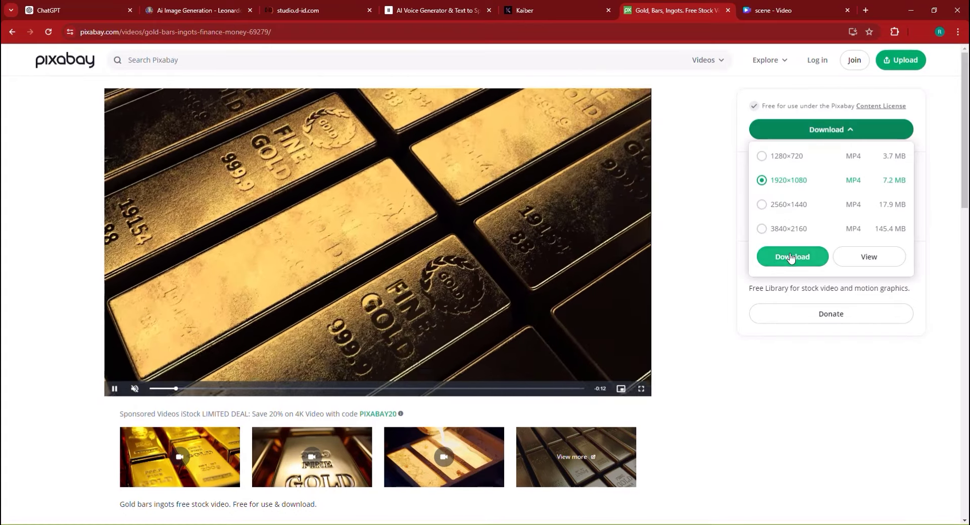
pyautogui.click(791, 257)
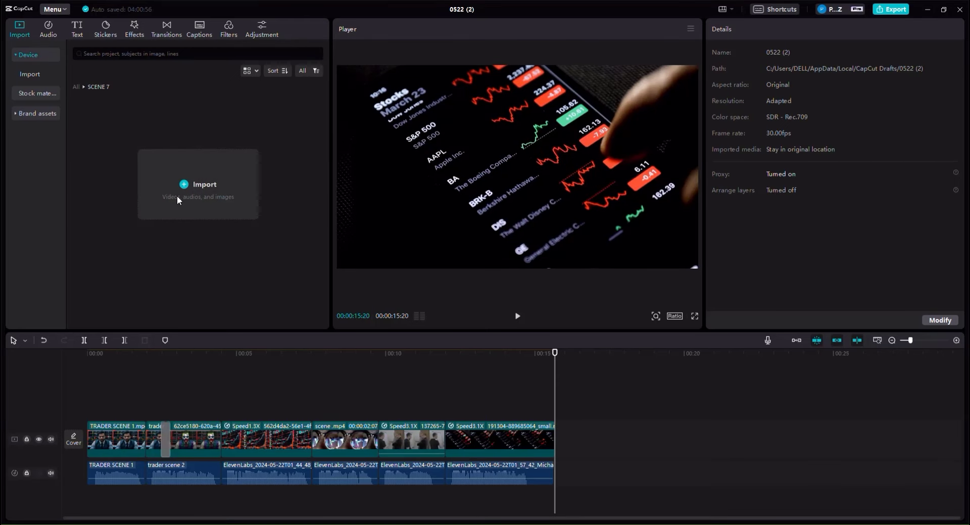
# Step: Import the downloaded gold bars clip and the newest ElevenLabs voiceover into SCENE 7 and place both on the timeline after the existing clips
pyautogui.click(177, 195)
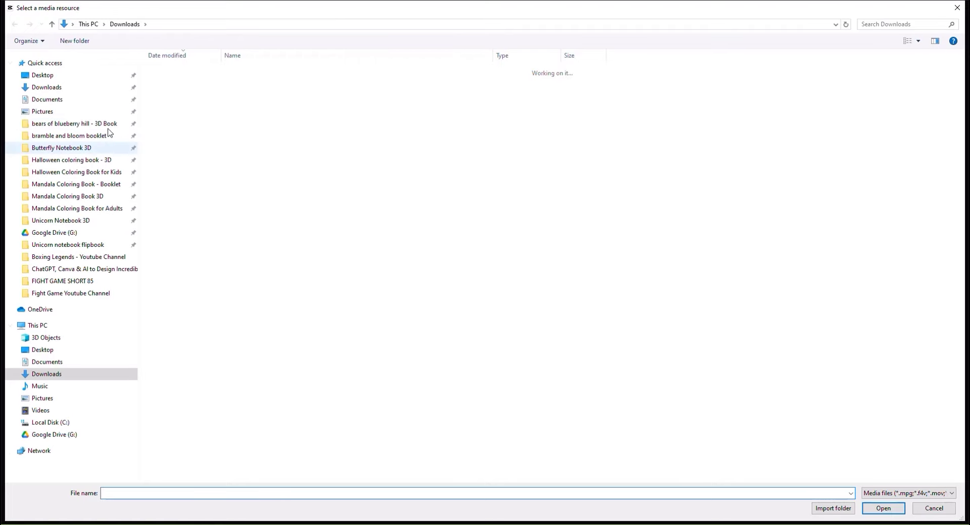
pyautogui.click(59, 89)
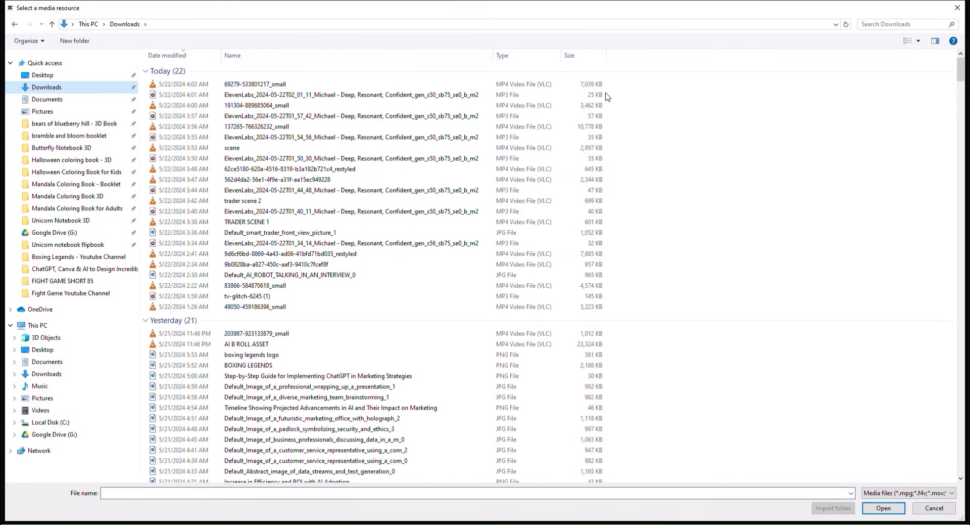
pyautogui.moveTo(608, 95); pyautogui.dragTo(575, 85)
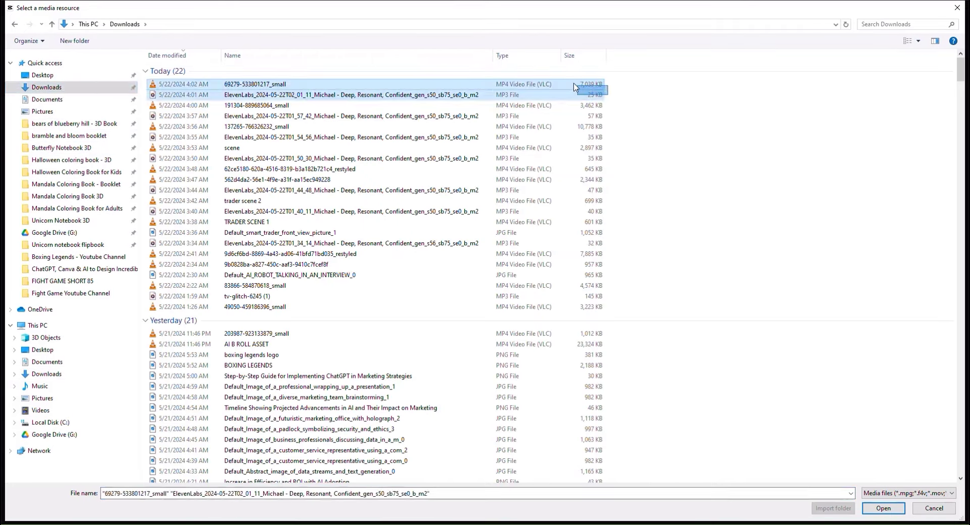
pyautogui.click(883, 508)
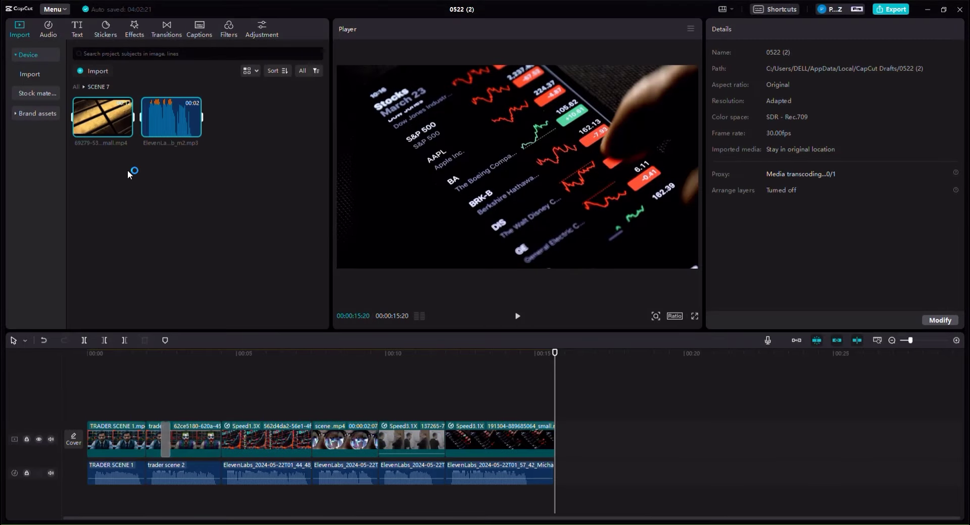
pyautogui.moveTo(612, 427); pyautogui.dragTo(706, 496)
pyautogui.click(619, 481)
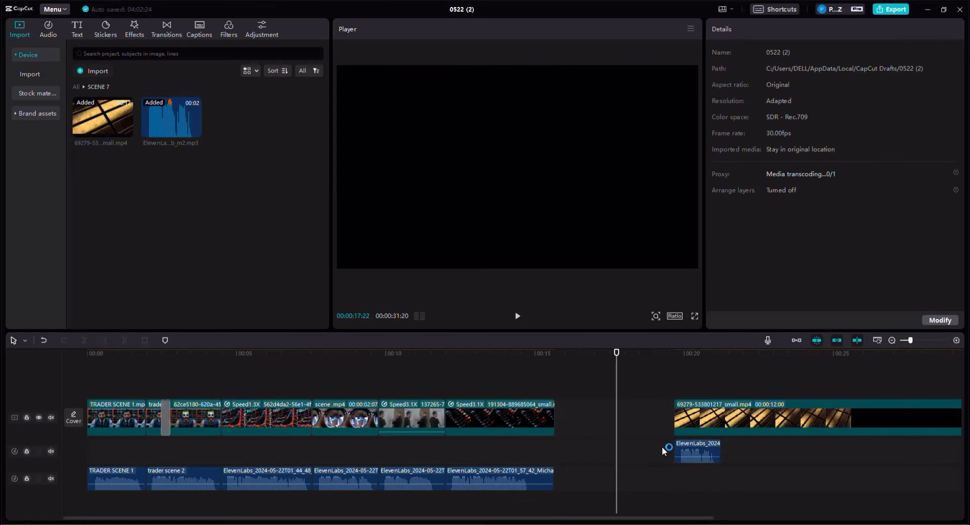
# Step: Move the new voiceover directly after the last one on its track, and turn on the main track magnet to close the video gap
pyautogui.click(691, 418)
pyautogui.click(701, 454)
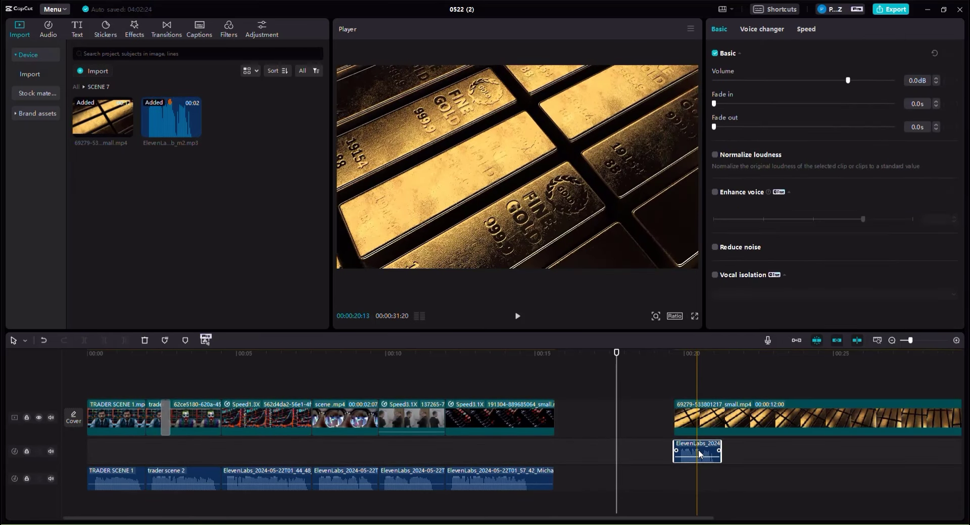
pyautogui.moveTo(598, 501); pyautogui.dragTo(588, 475)
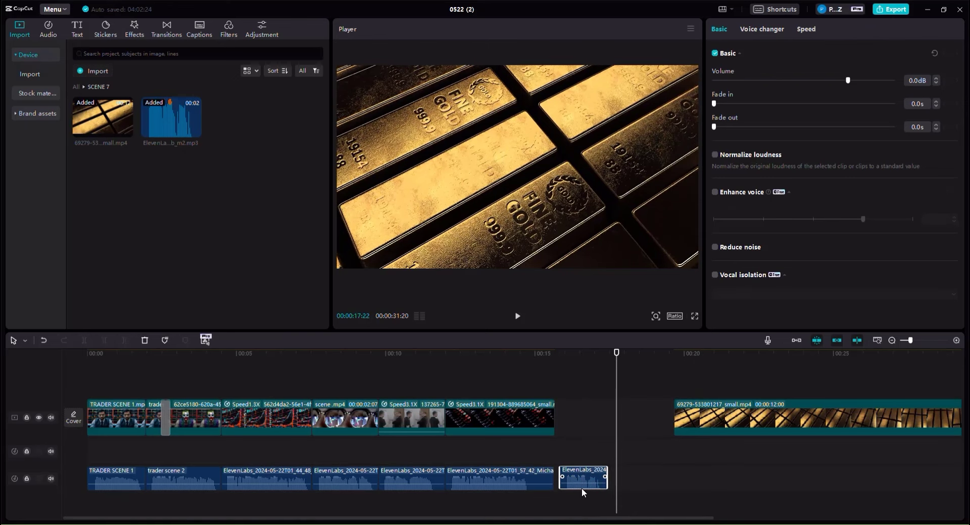
pyautogui.moveTo(583, 492); pyautogui.dragTo(582, 474)
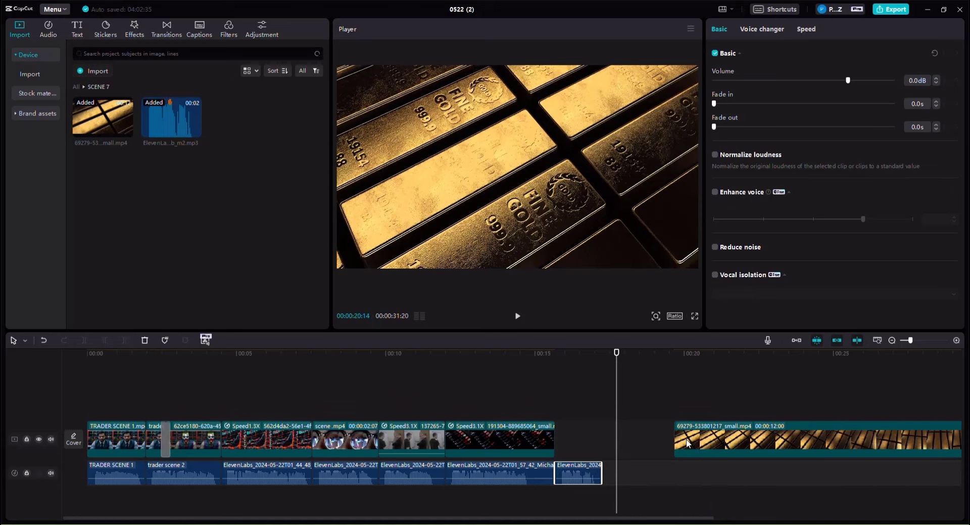
pyautogui.moveTo(688, 442); pyautogui.dragTo(672, 443)
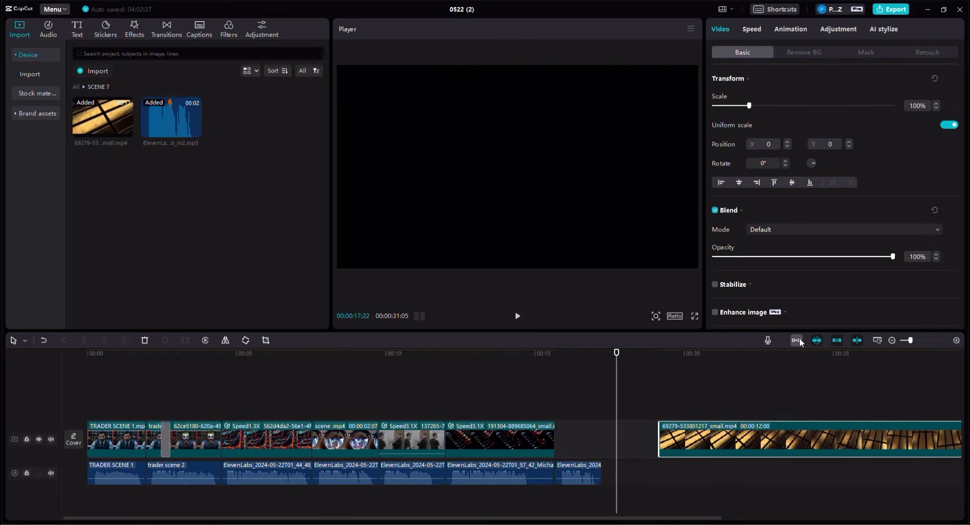
pyautogui.click(797, 340)
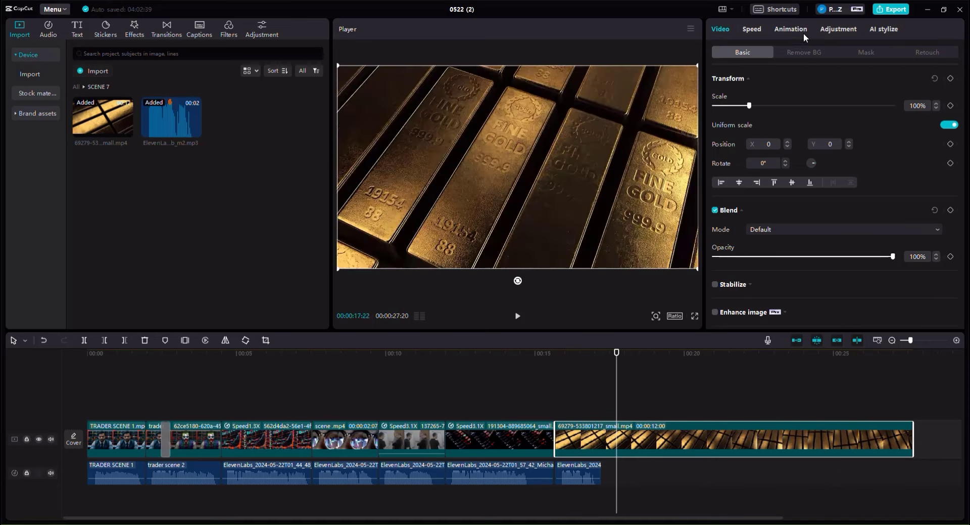
# Step: Set the gold bars clip's speed to 3.6x and trim its end to match the voiceover below it
pyautogui.click(753, 29)
pyautogui.click(813, 92)
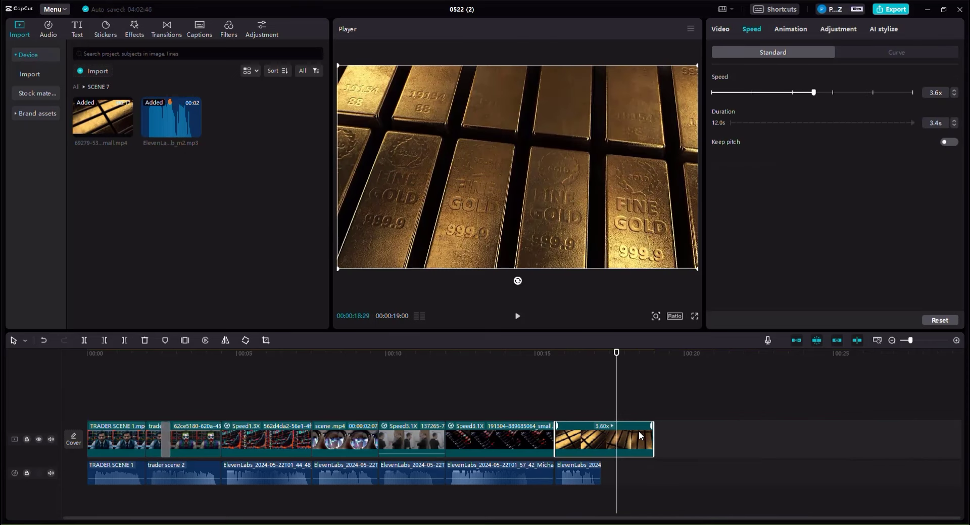
pyautogui.moveTo(602, 430); pyautogui.dragTo(601, 431)
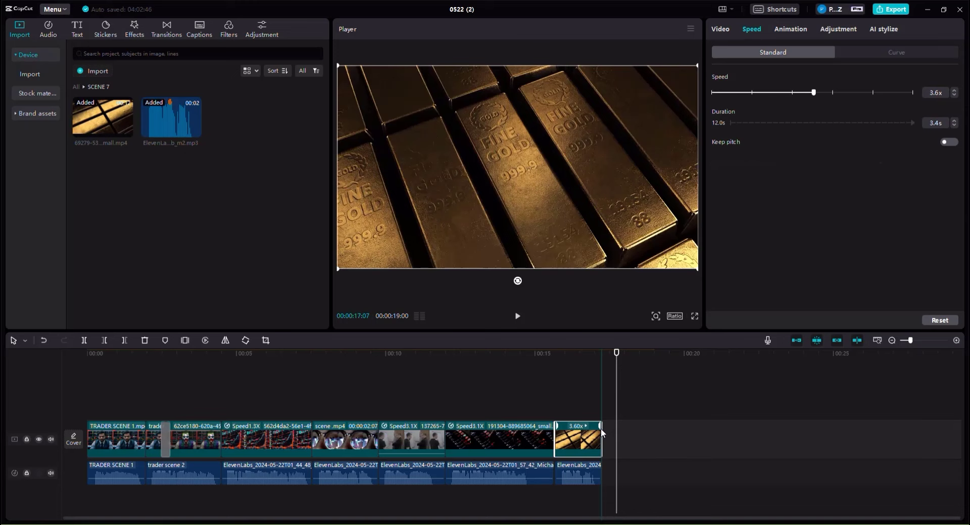
pyautogui.click(596, 373)
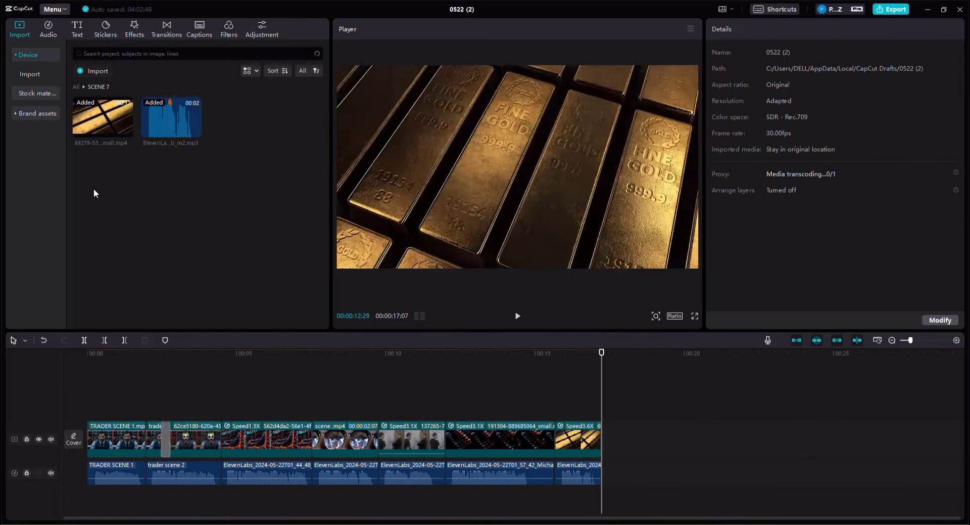
# Step: Return to the media library's top level, create a folder named "scene 8", and open it
pyautogui.press('BackSpace')
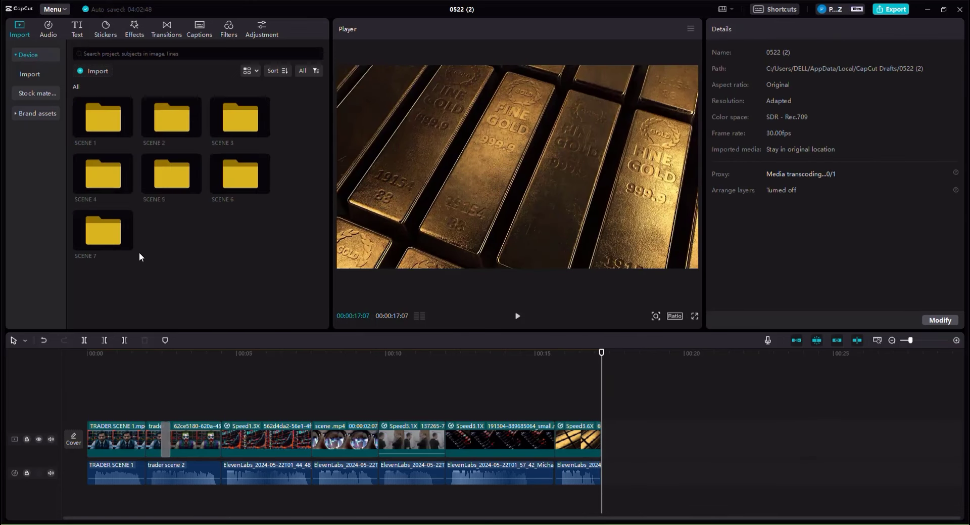
pyautogui.rightClick(201, 296)
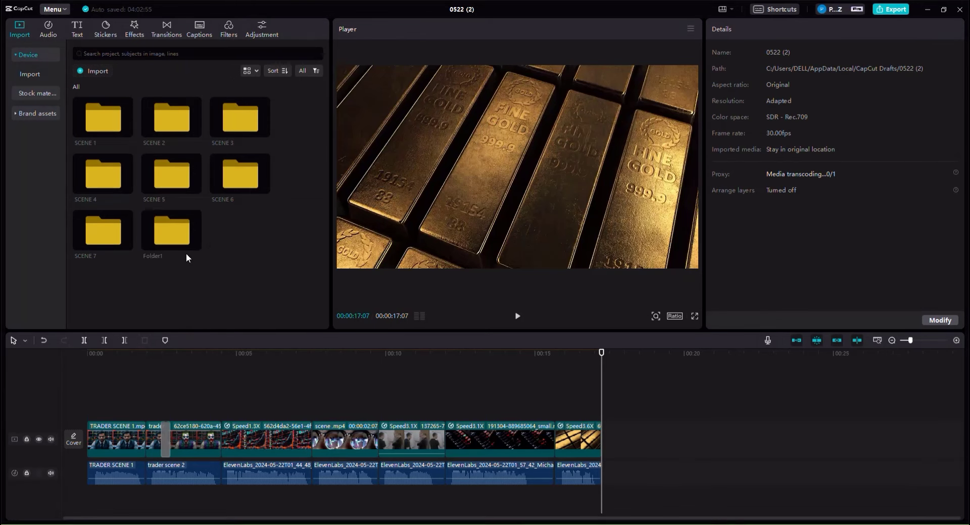
pyautogui.rightClick(173, 233)
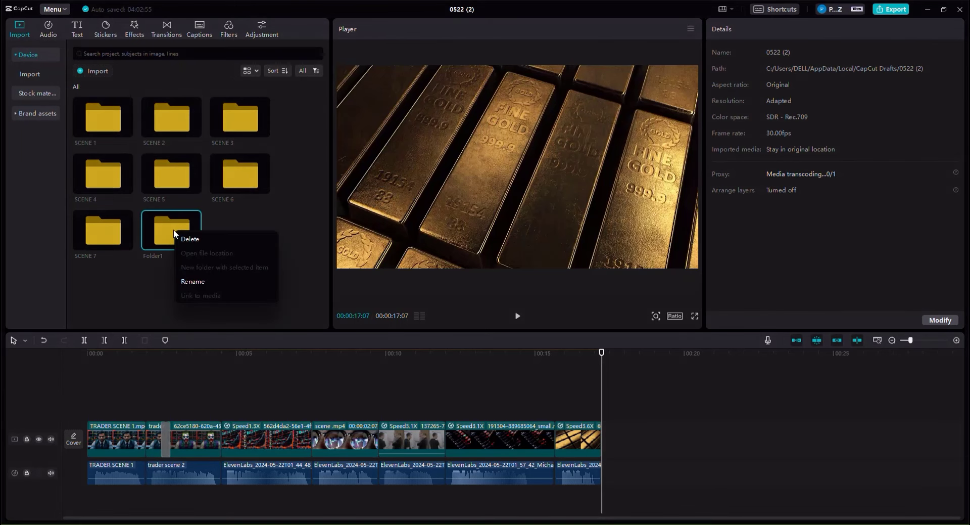
pyautogui.click(220, 287)
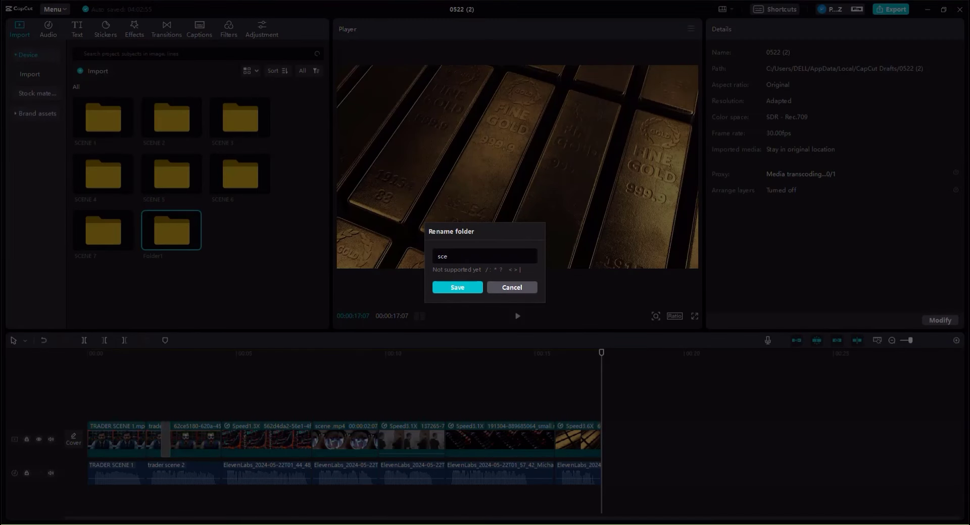
pyautogui.click(456, 287)
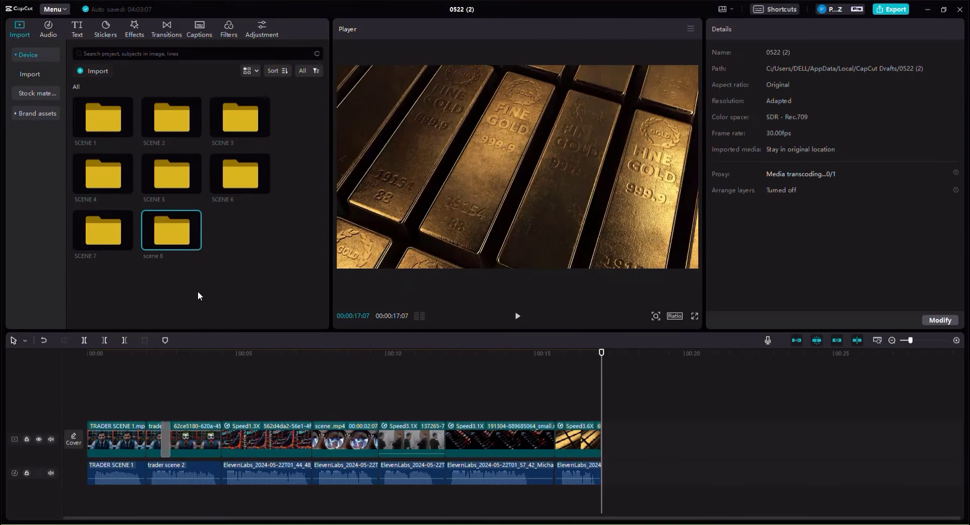
pyautogui.doubleClick(171, 230)
# Step: Switch to the browser, dismiss Pixabay's thank-you dialog, and copy the eighth voiceover line, "Get free access to our AI-powered trading course!", from the ChatGPT script
pyautogui.hotkey('alt', 'Tab')
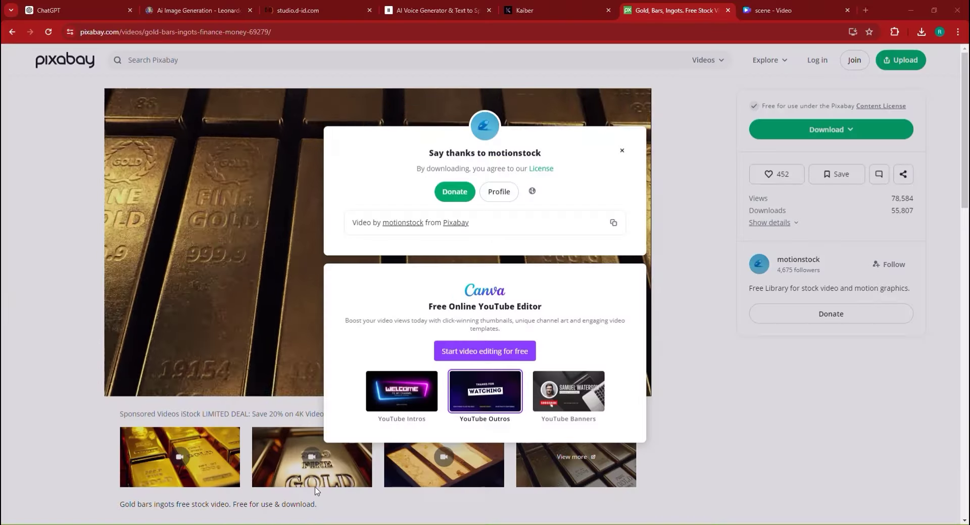
pyautogui.click(622, 151)
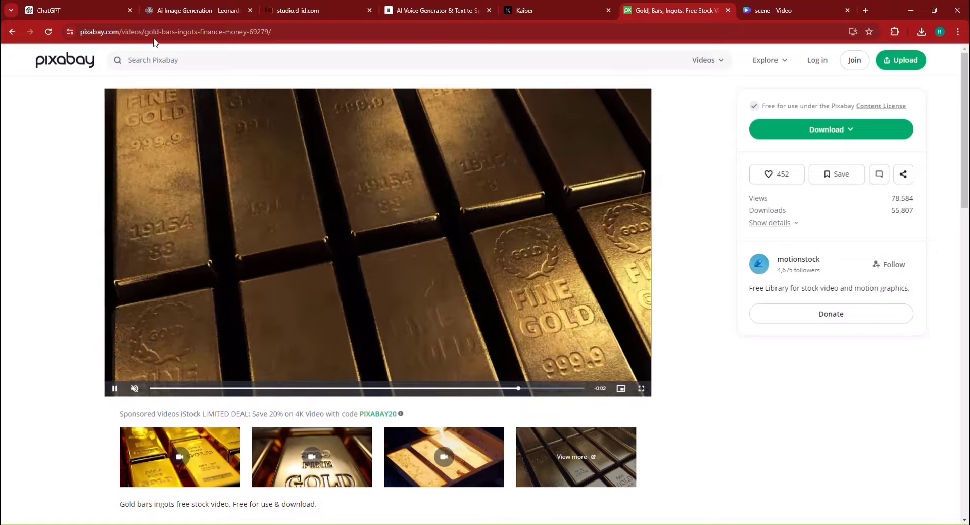
pyautogui.hotkey('ctrl', '1')
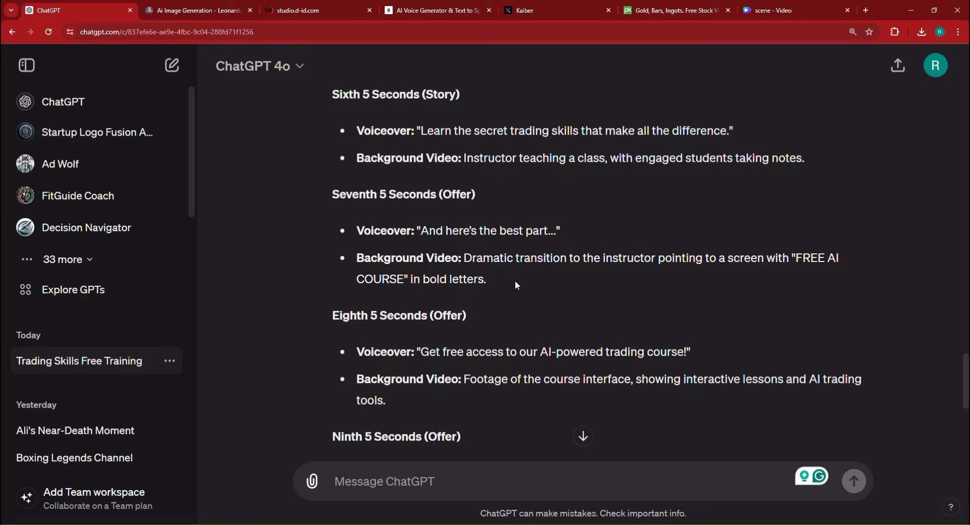
pyautogui.scroll(-2, 528, 291)
pyautogui.scroll(-4, 528, 294)
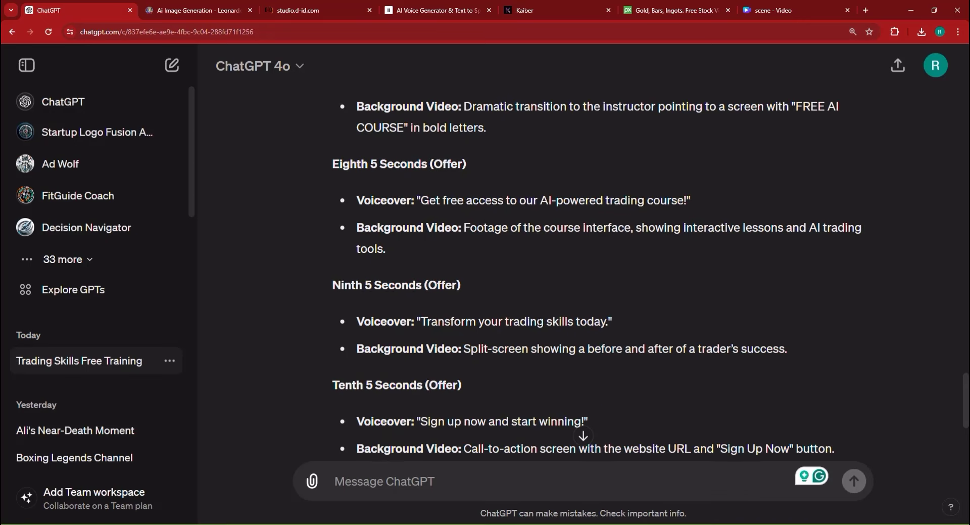
pyautogui.scroll(3, 531, 326)
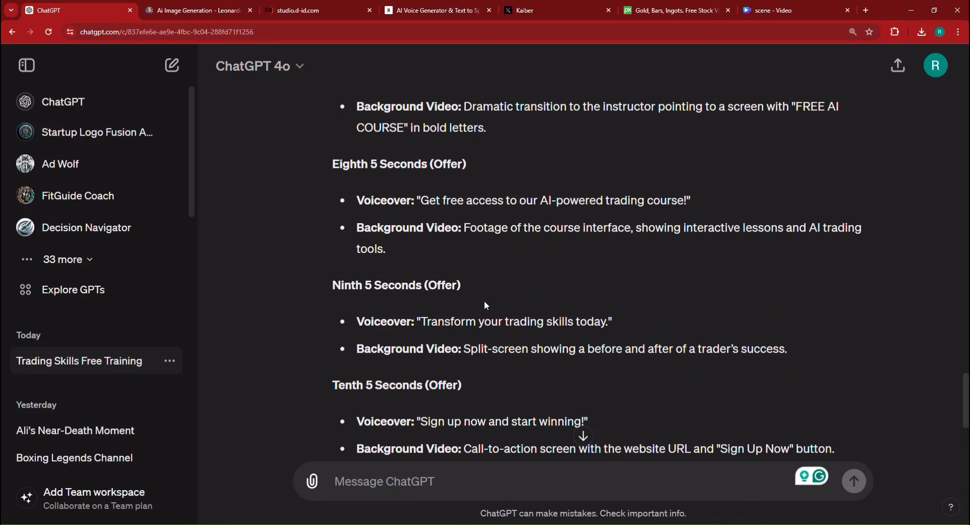
pyautogui.moveTo(423, 201); pyautogui.dragTo(618, 201)
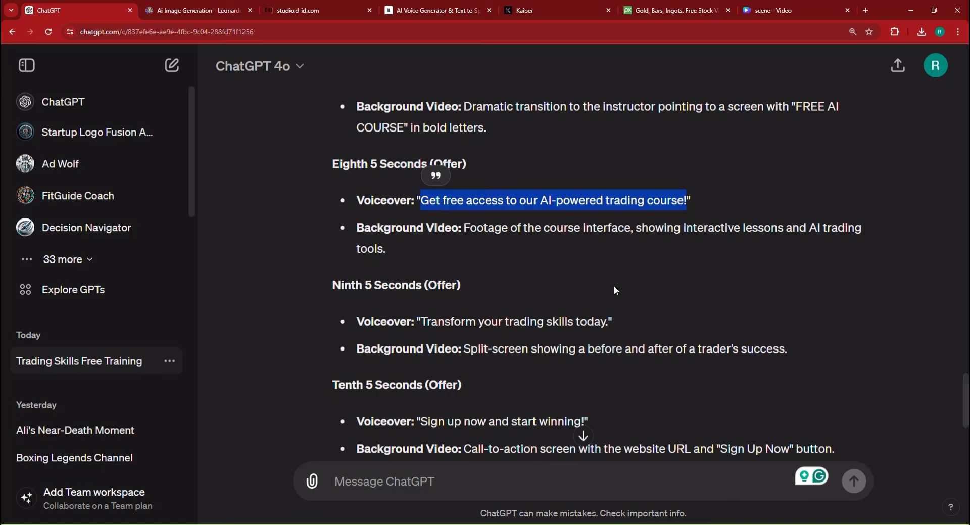
pyautogui.click(547, 210)
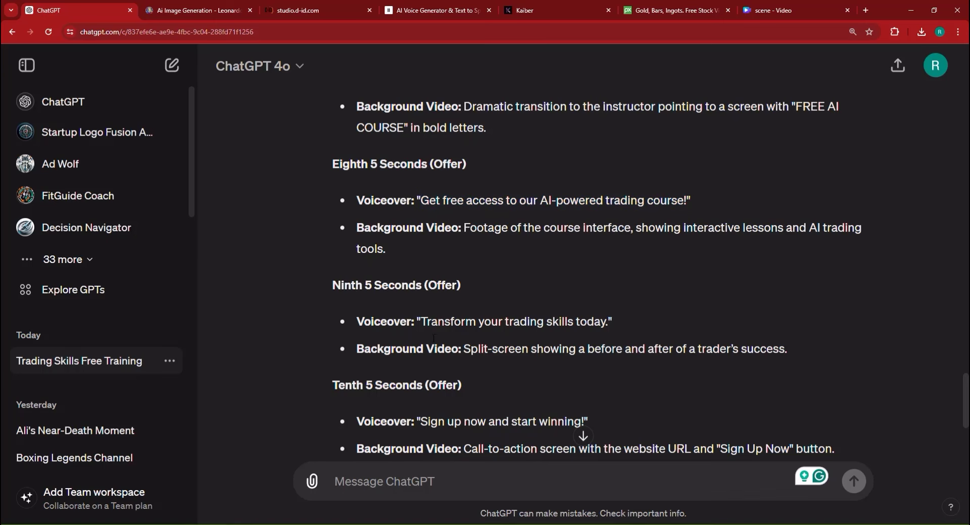
pyautogui.moveTo(387, 321); pyautogui.dragTo(478, 335)
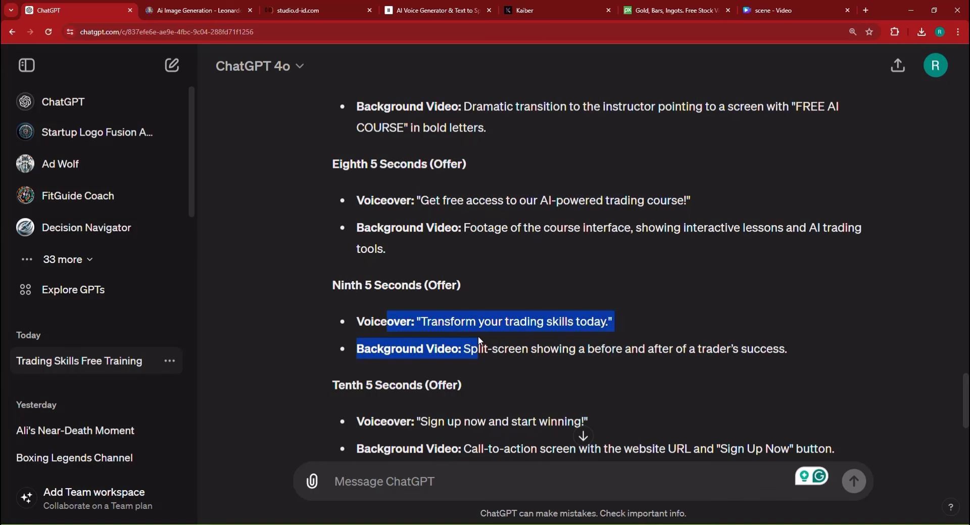
pyautogui.click(502, 231)
pyautogui.moveTo(420, 200); pyautogui.dragTo(660, 202)
pyautogui.rightClick(666, 203)
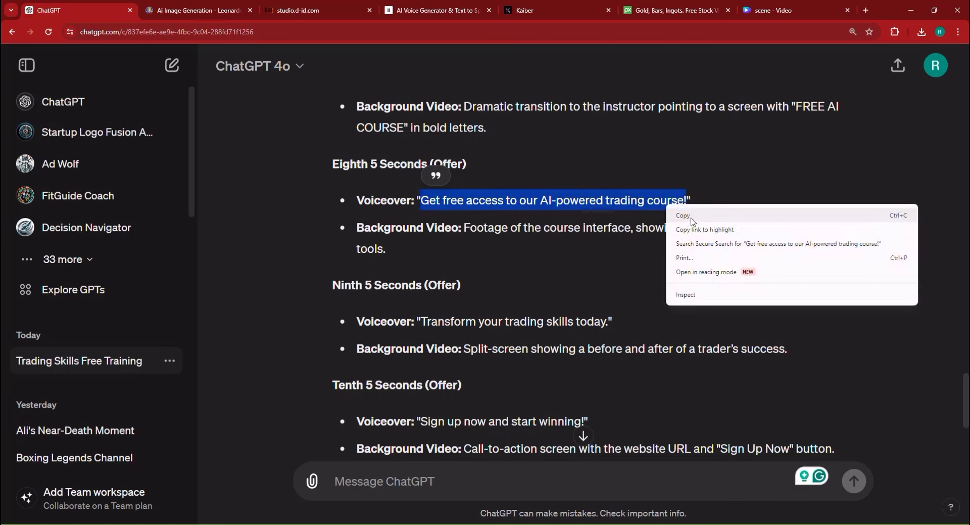
pyautogui.click(683, 214)
# Step: Replace the ElevenLabs text with the copied line, generate the speech with the Michael voice, and download it
pyautogui.click(482, 5)
pyautogui.click(485, 267)
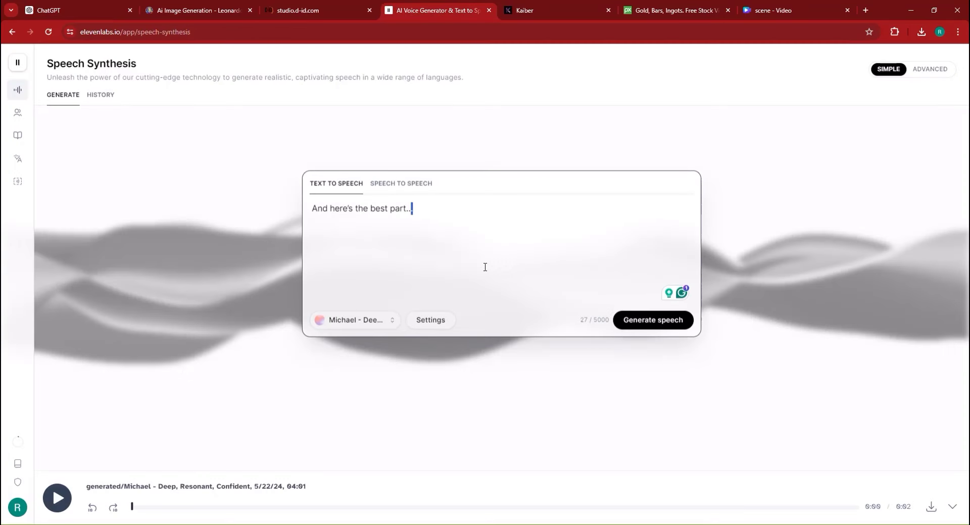
pyautogui.hotkey('ctrl', 'a')
pyautogui.hotkey('ctrl', 'v')
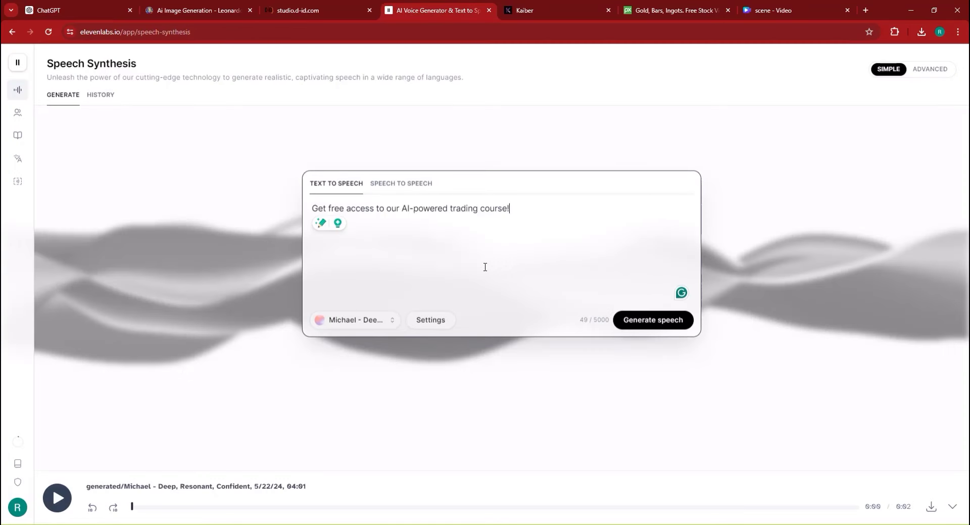
pyautogui.click(647, 325)
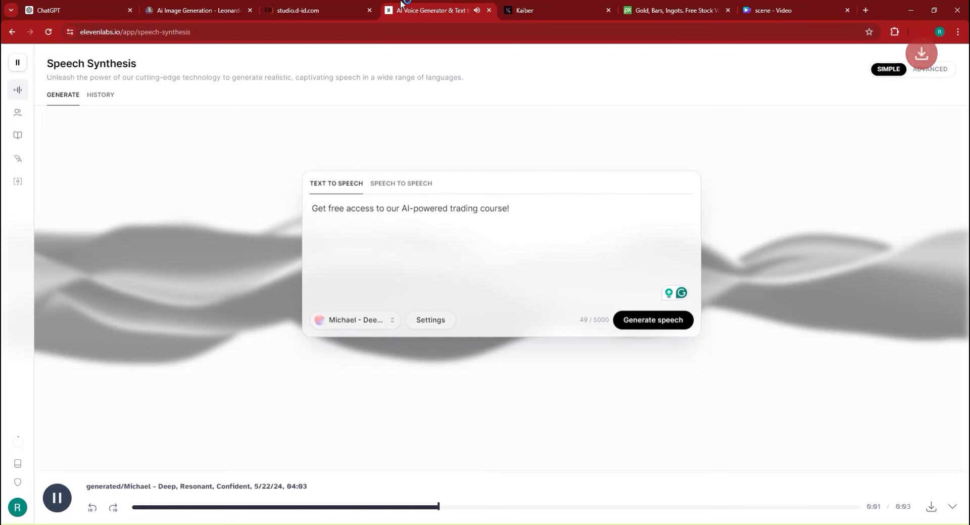
# Step: Check the script's eighth background idea, and download the 9-second market economy graph clip from Pixabay's trading videos as a 960×540 MP4
pyautogui.click(76, 10)
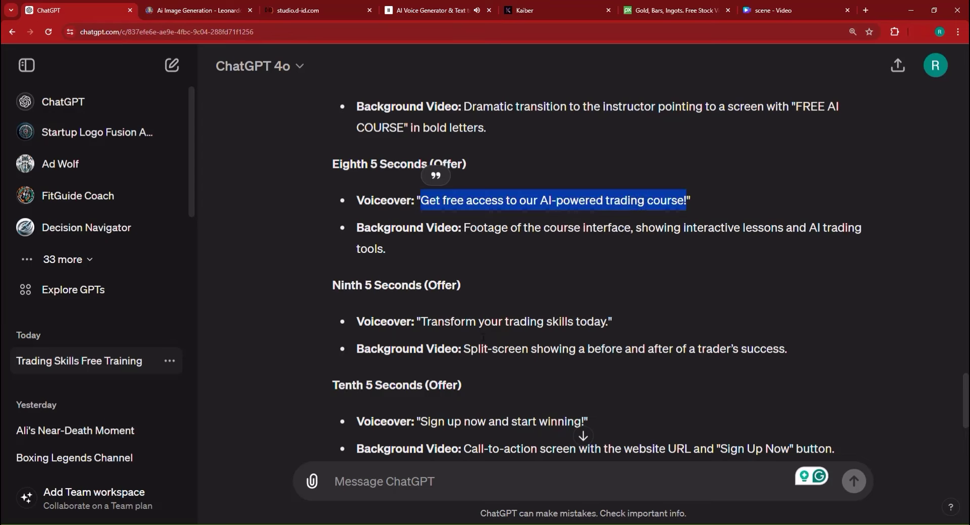
pyautogui.click(511, 214)
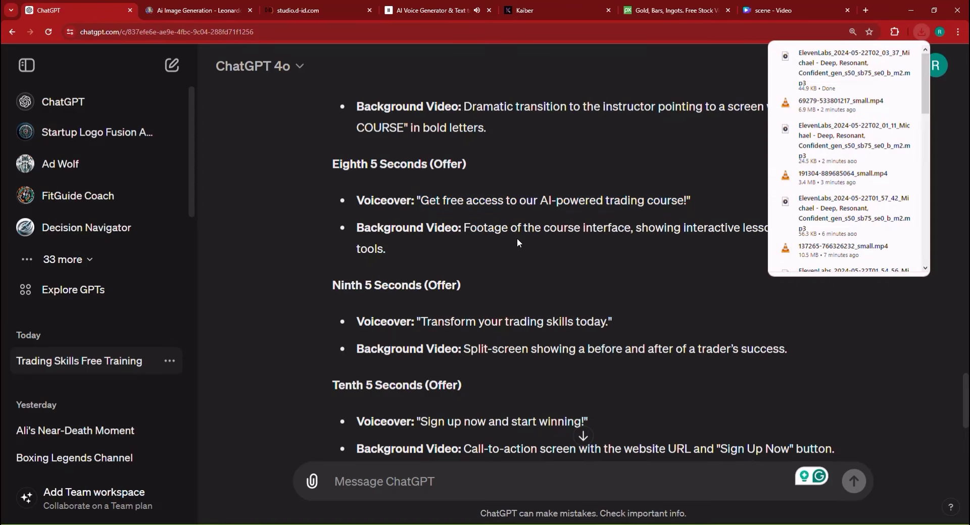
pyautogui.click(637, 8)
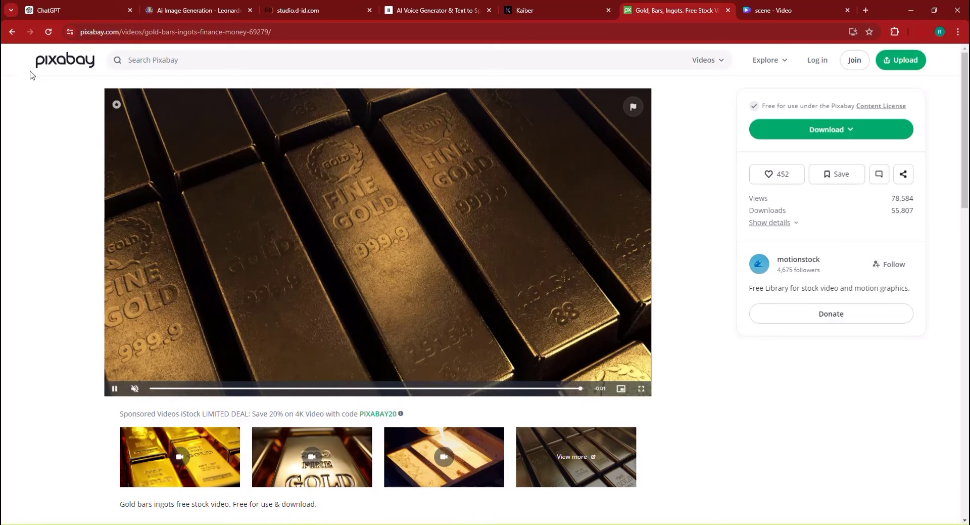
pyautogui.click(21, 33)
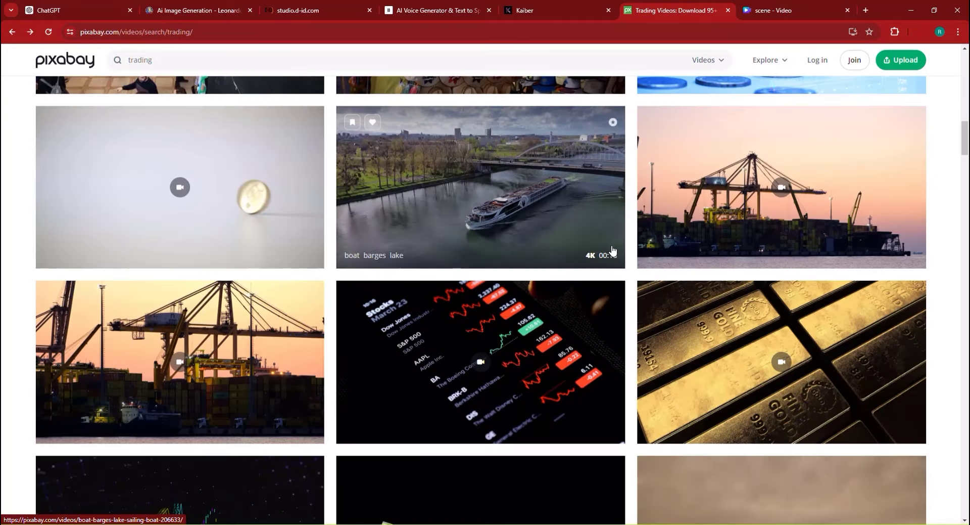
pyautogui.scroll(4, 515, 326)
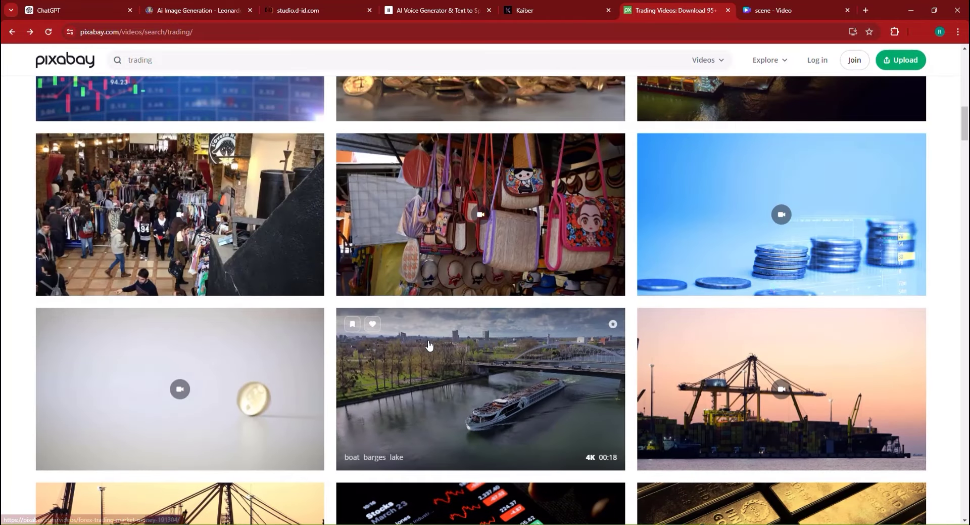
pyautogui.scroll(3, 483, 343)
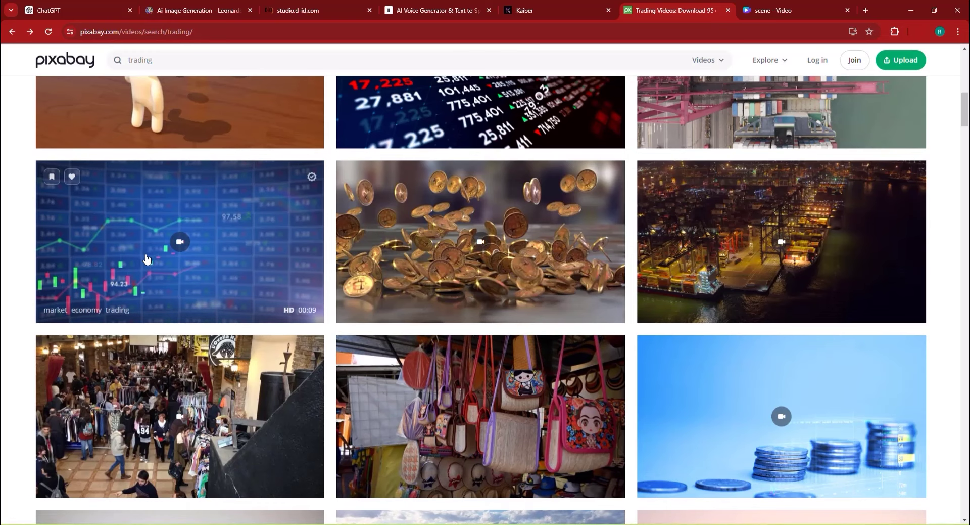
pyautogui.scroll(1, 152, 268)
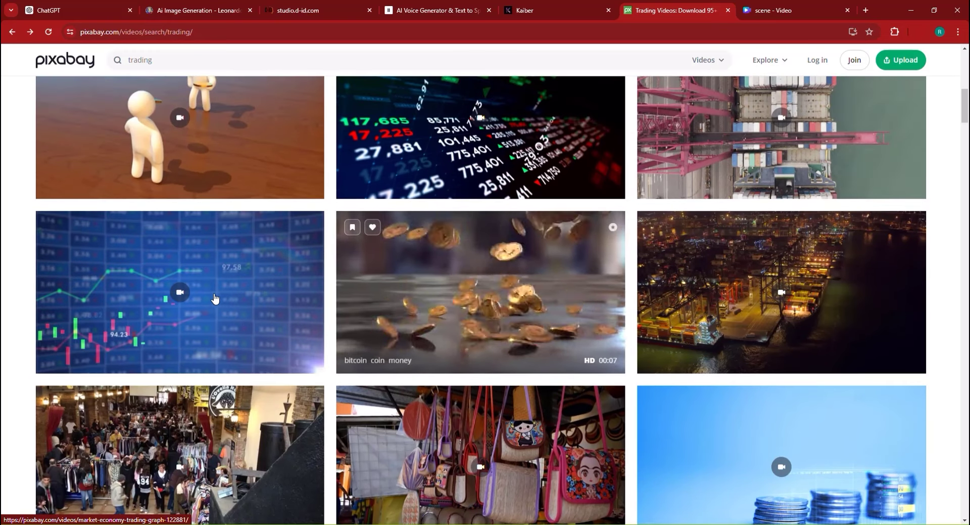
pyautogui.click(239, 291)
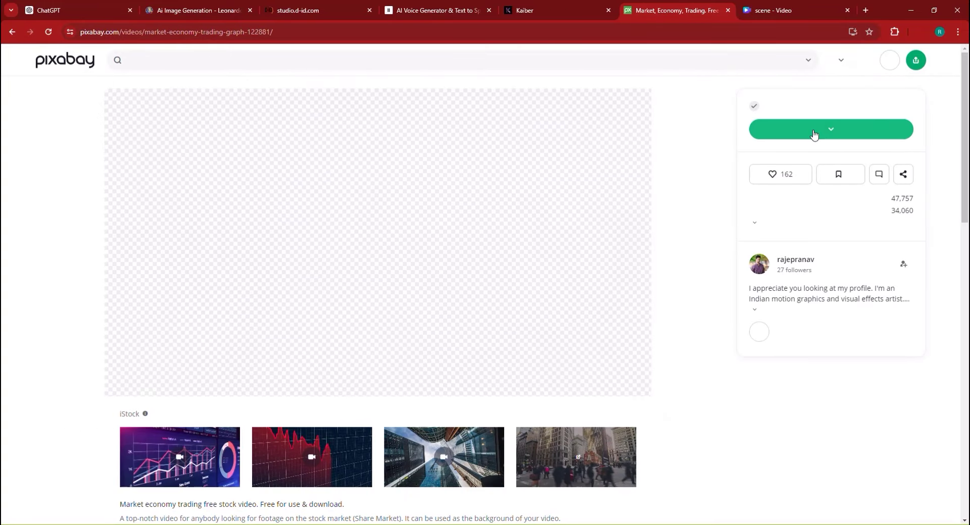
pyautogui.click(813, 131)
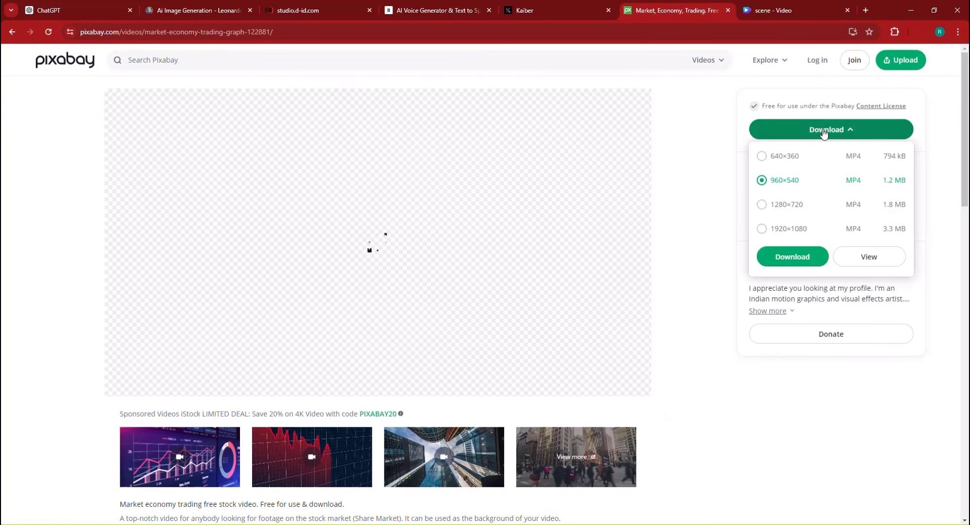
pyautogui.click(795, 257)
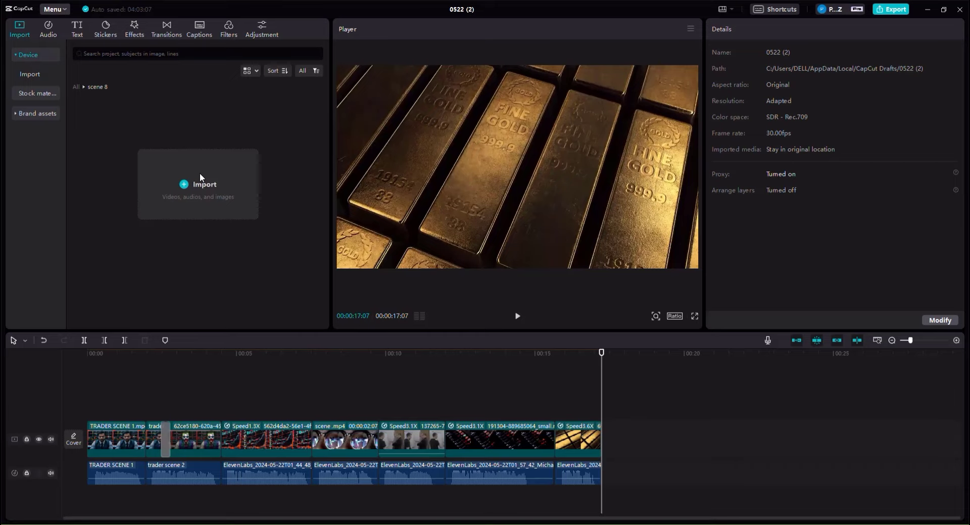
# Step: In CapCut, import the market graph clip and the newest ElevenLabs voiceover into scene 8 and place both on the timeline after the existing clips
pyautogui.click(199, 173)
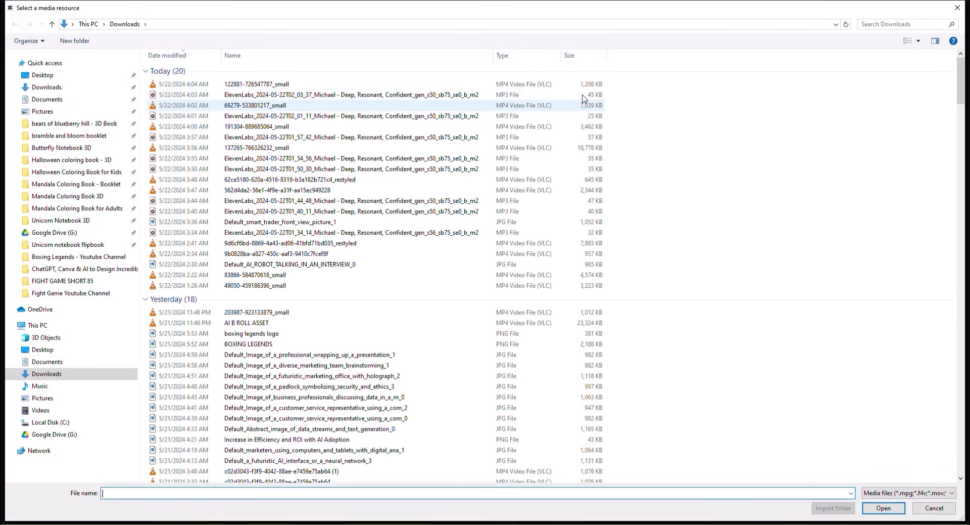
pyautogui.click(883, 507)
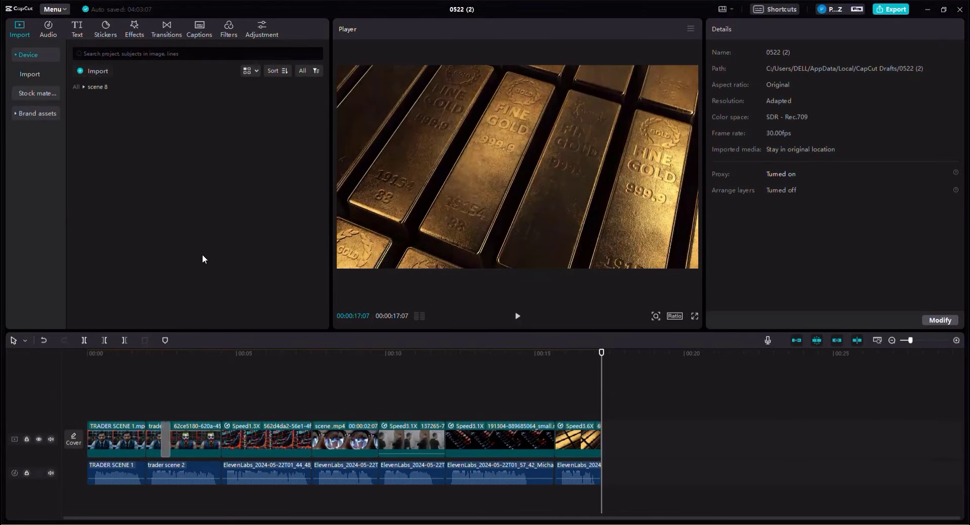
pyautogui.moveTo(162, 121); pyautogui.dragTo(605, 483)
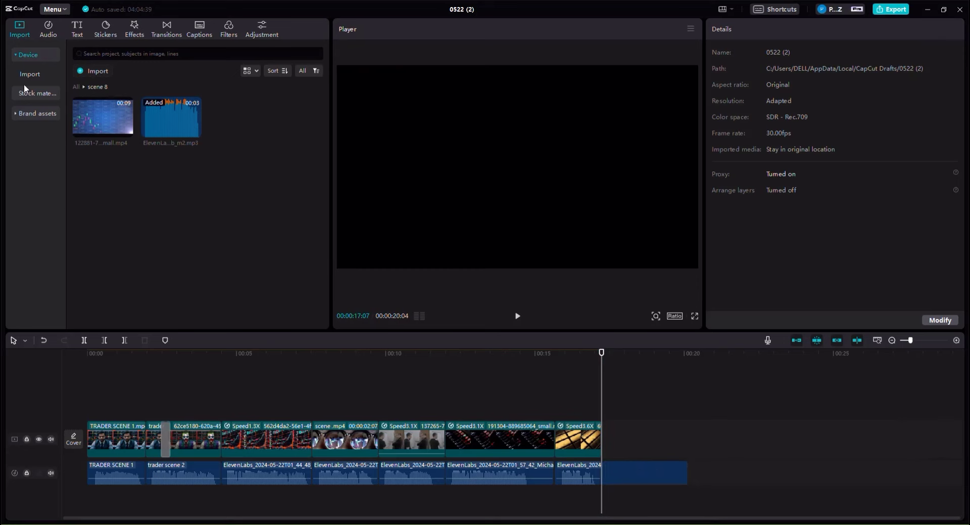
pyautogui.moveTo(574, 412); pyautogui.dragTo(605, 437)
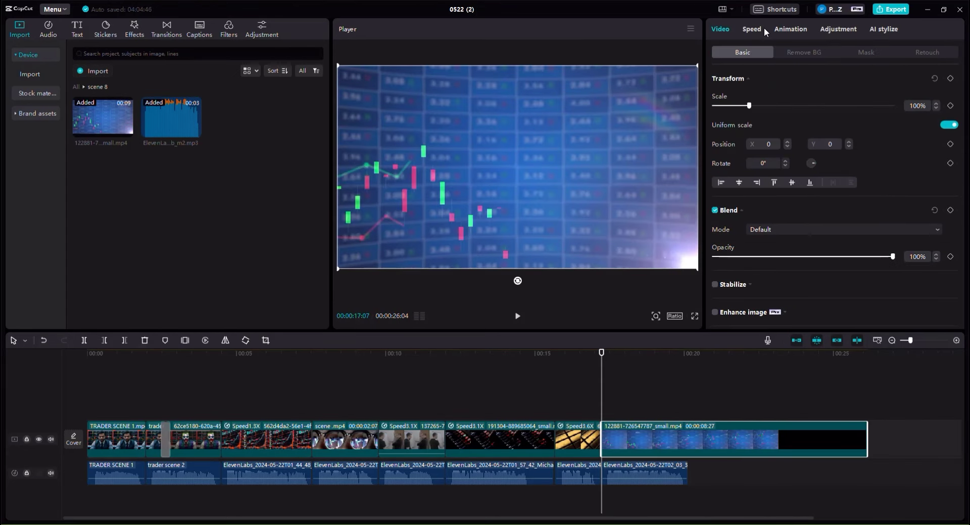
# Step: Set the market graph clip's speed to 2.9x and trim its end to match the voiceover below it
pyautogui.click(763, 29)
pyautogui.click(805, 92)
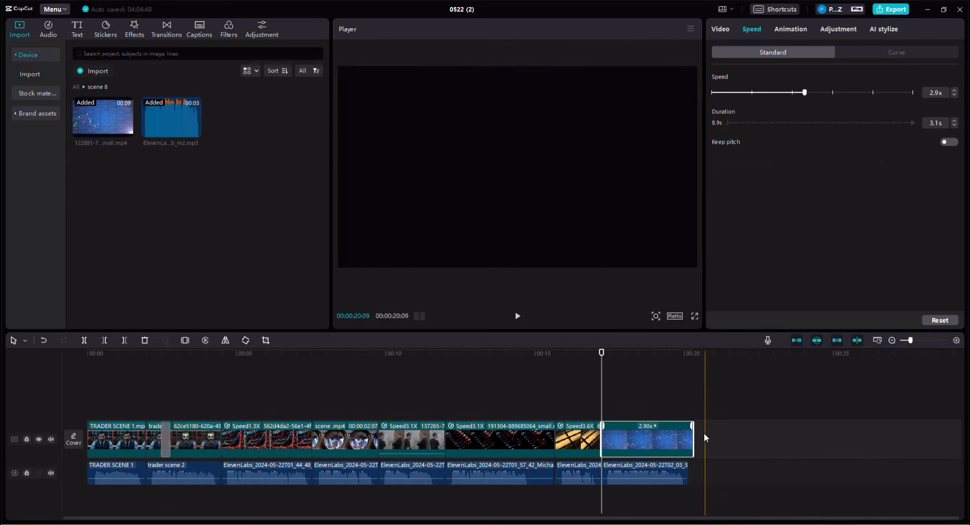
pyautogui.moveTo(694, 427); pyautogui.dragTo(687, 426)
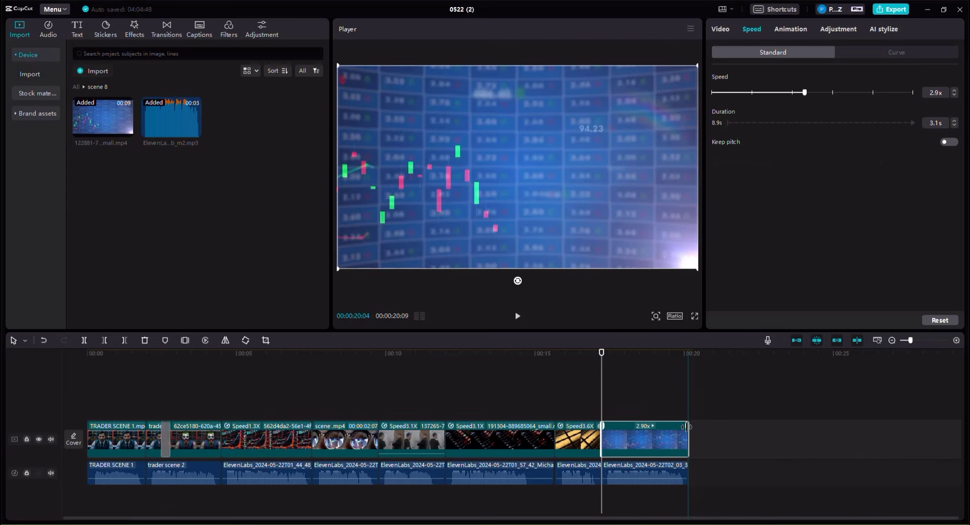
pyautogui.click(687, 365)
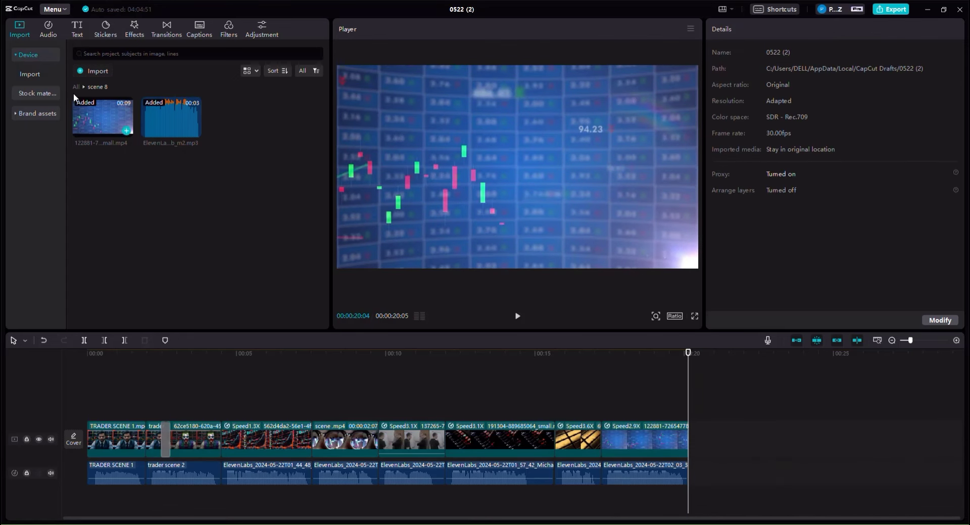
# Step: Return to the main media folder list, create a new folder in it and name it "scene 10"
pyautogui.press('BackSpace')
pyautogui.rightClick(226, 308)
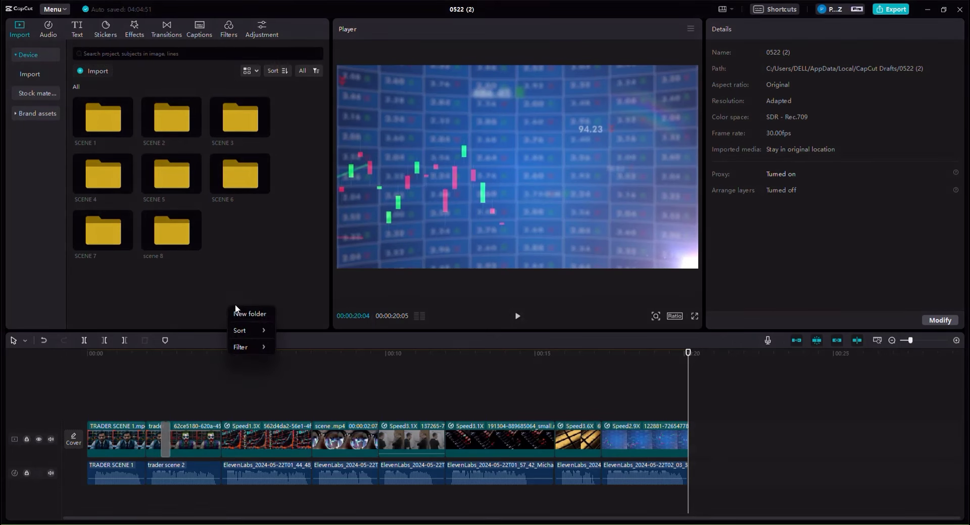
pyautogui.click(239, 308)
pyautogui.rightClick(247, 229)
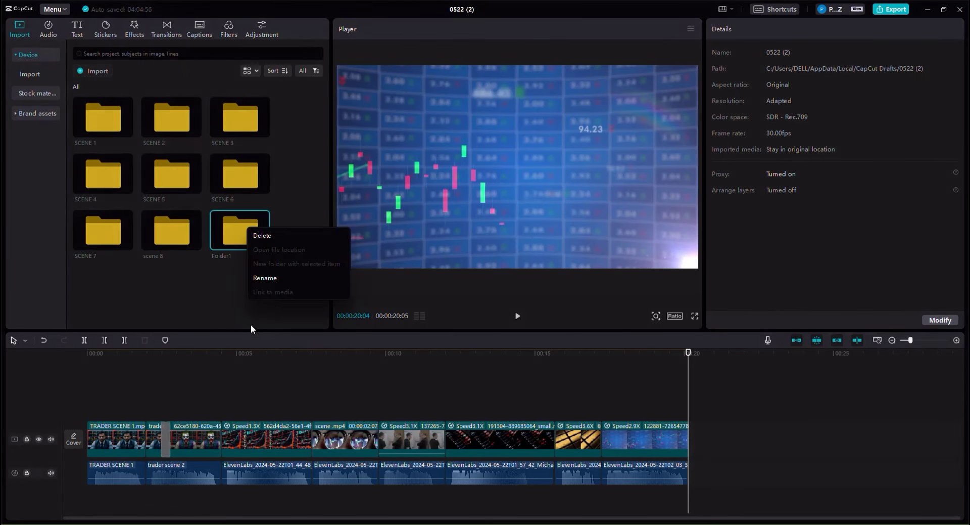
pyautogui.click(279, 282)
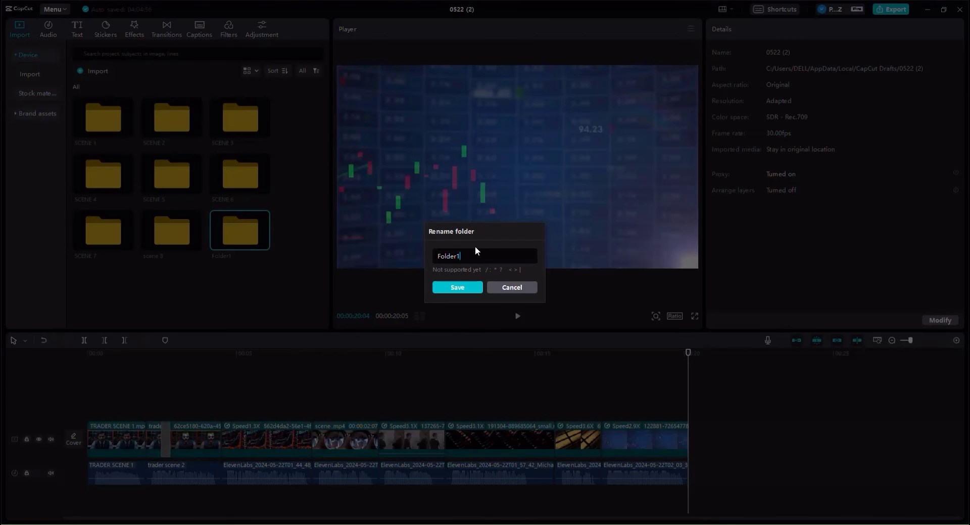
pyautogui.hotkey('ctrl', 'a')
pyautogui.write('scene')
pyautogui.click(466, 286)
# Step: In the browser, return Pixabay to the trading videos list and copy the ChatGPT script's tenth voiceover line, "Sign up now and start winning!"
pyautogui.hotkey('alt', 'Tab')
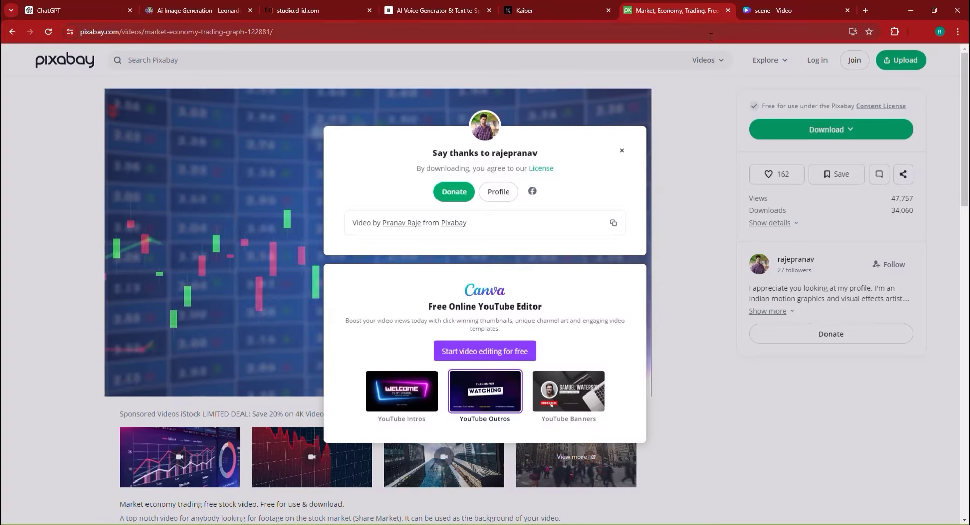
pyautogui.press('F5')
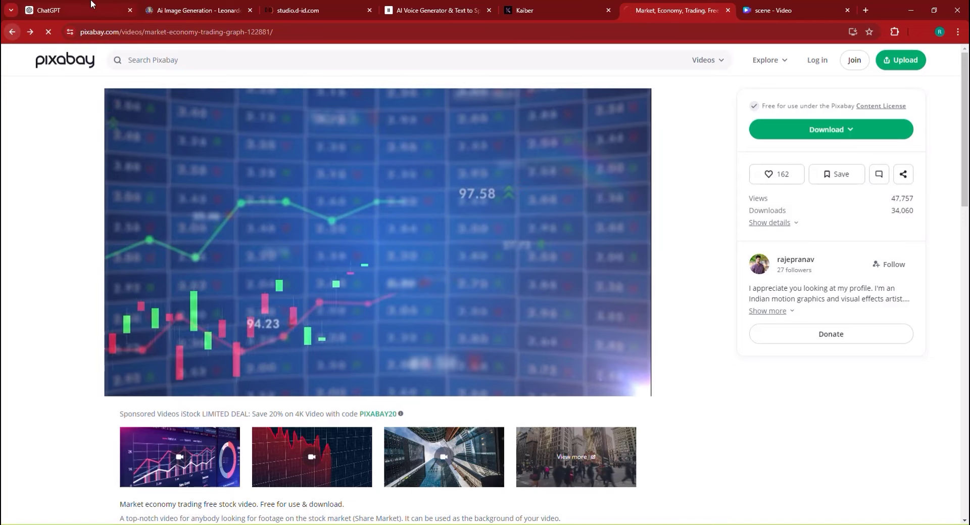
pyautogui.click(93, 6)
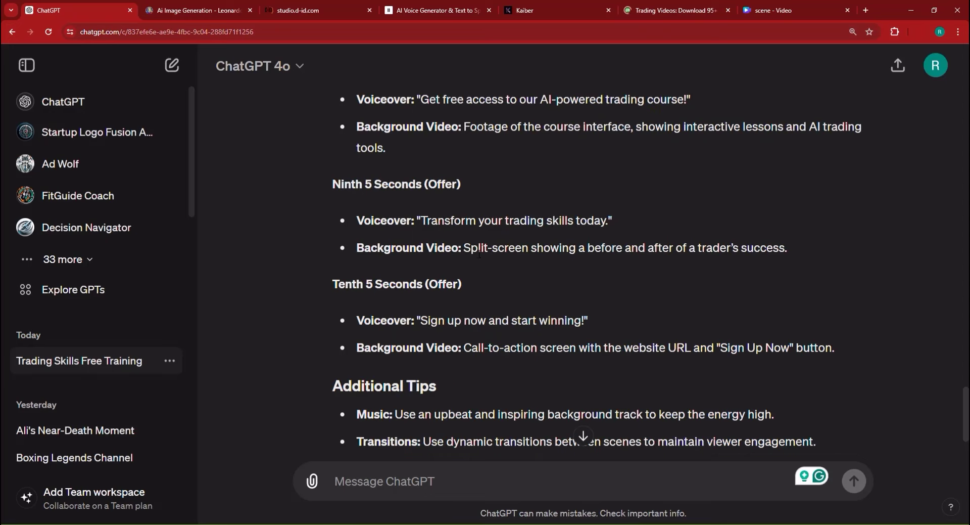
pyautogui.moveTo(422, 326); pyautogui.dragTo(585, 322)
pyautogui.hotkey('ctrl', 'c')
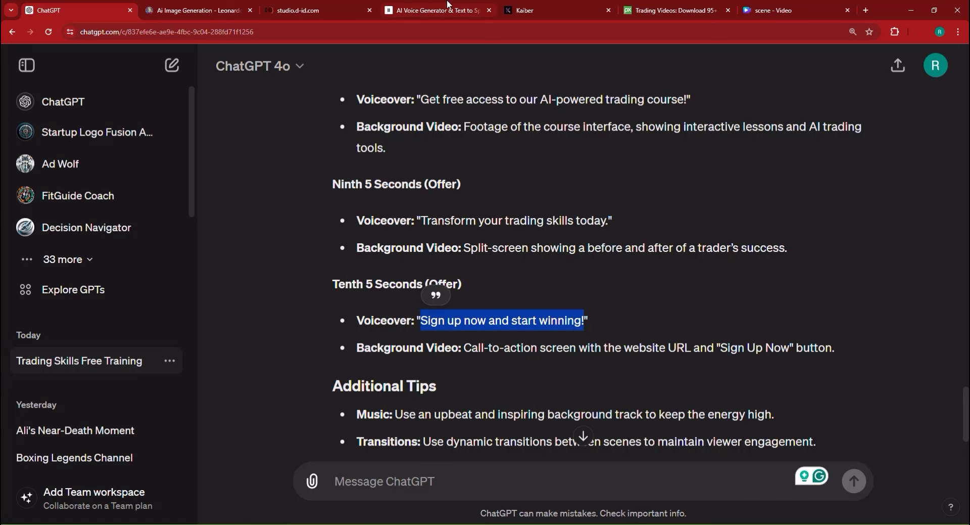
# Step: Replace the ElevenLabs text with "Sign up now and start winning!", generate the speech with the Michael voice, and download it
pyautogui.click(448, 4)
pyautogui.tripleClick(433, 220)
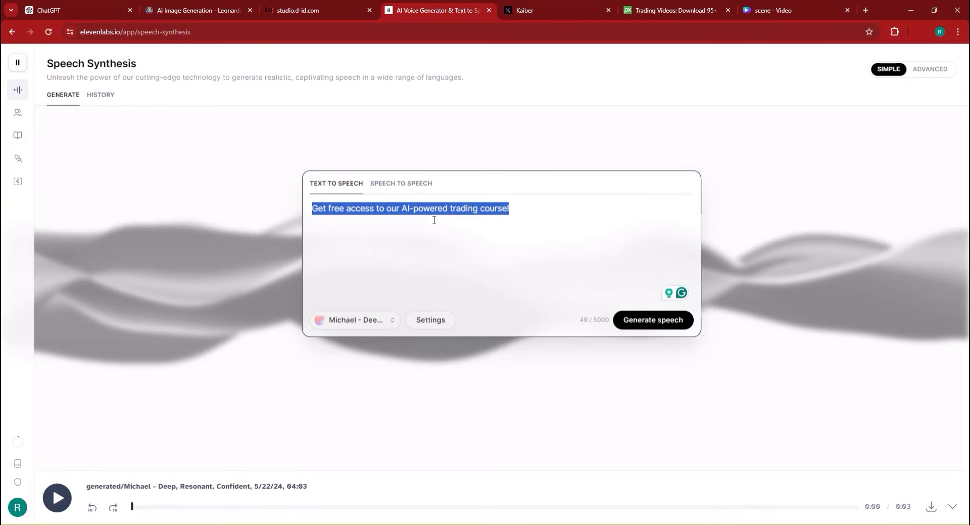
pyautogui.hotkey('ctrl', 'v')
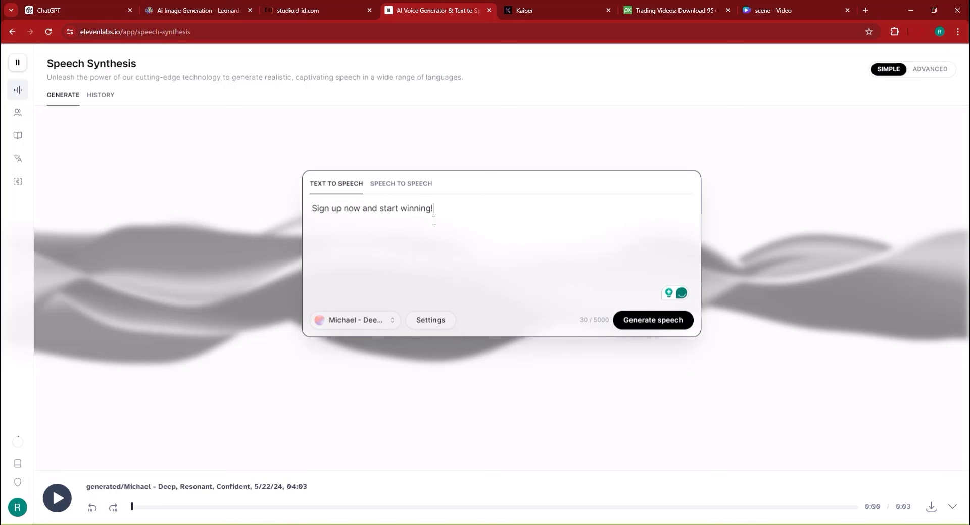
pyautogui.click(637, 318)
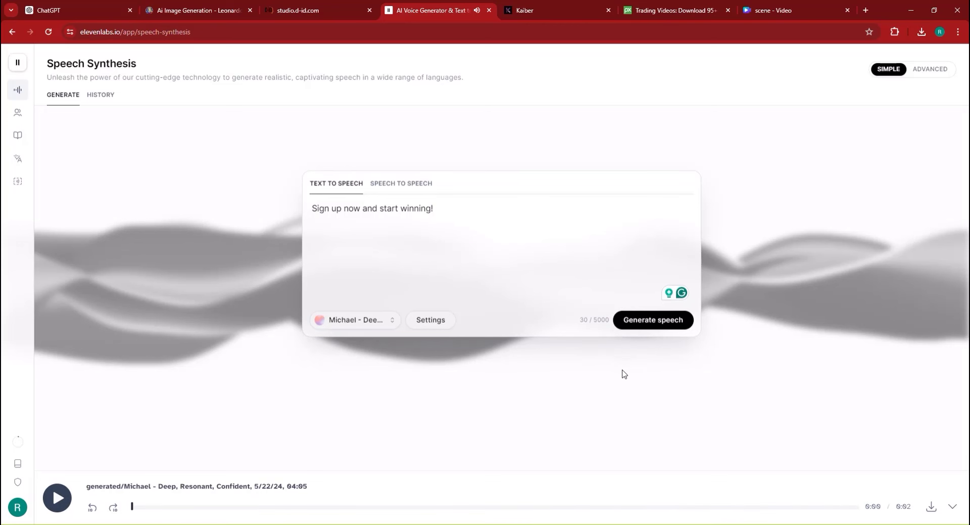
pyautogui.click(667, 320)
# Step: Check the script's tenth background idea, and in Canva undo the earlier edits until the video page is blank, with the design templates open
pyautogui.click(60, 10)
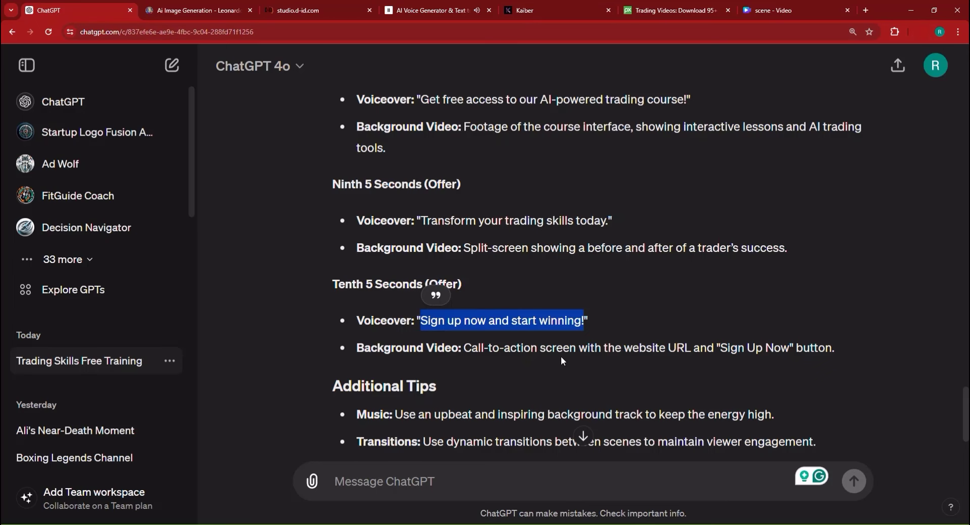
pyautogui.click(470, 347)
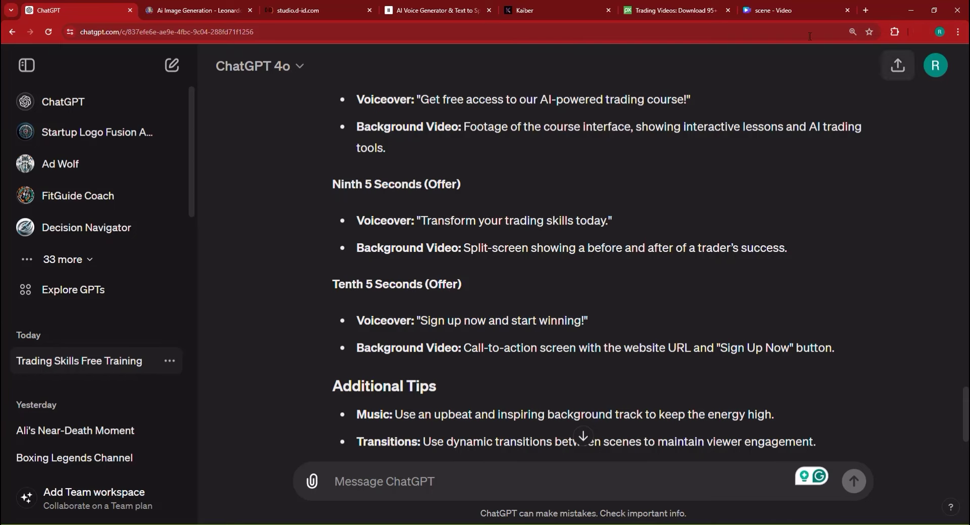
pyautogui.click(824, 10)
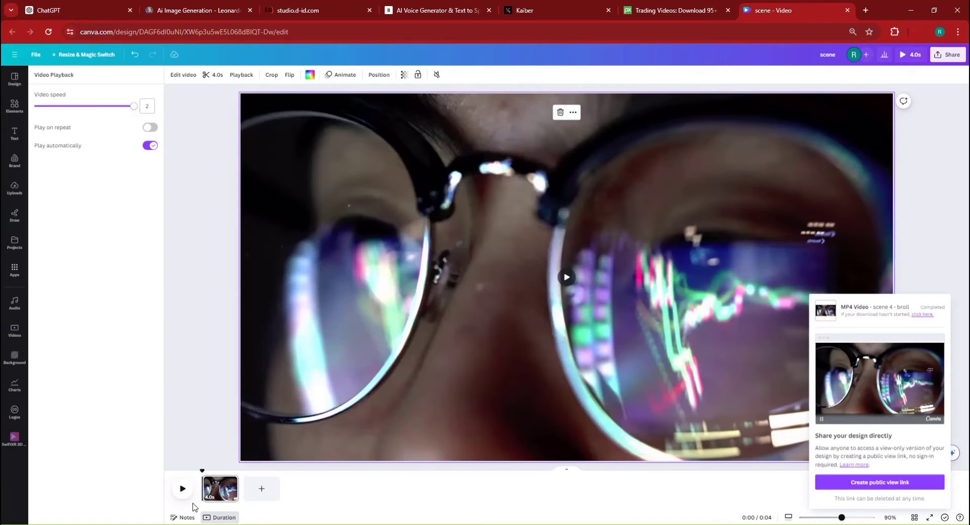
pyautogui.click(220, 493)
pyautogui.hotkey('ctrl', 'z')
pyautogui.hotkey('ctrl', 'z')
pyautogui.hotkey('ctrl', 'z')
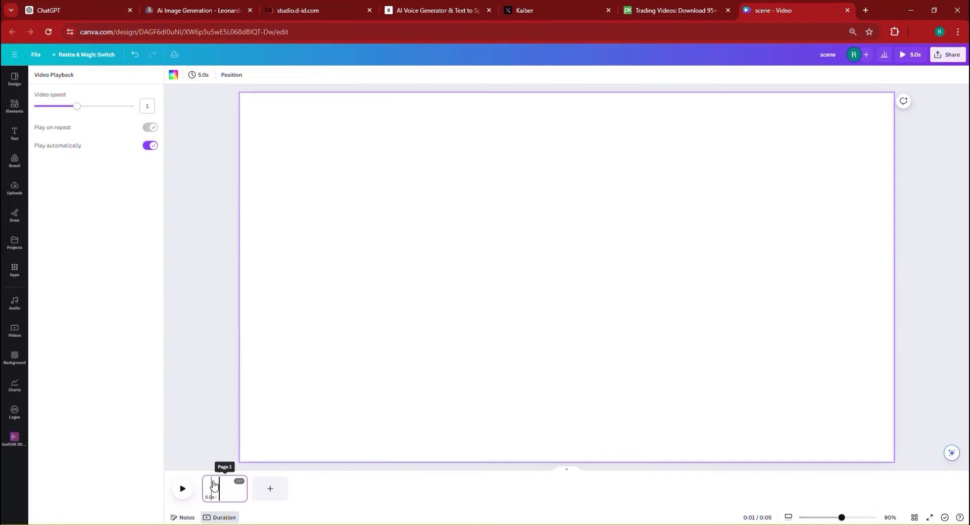
pyautogui.click(17, 92)
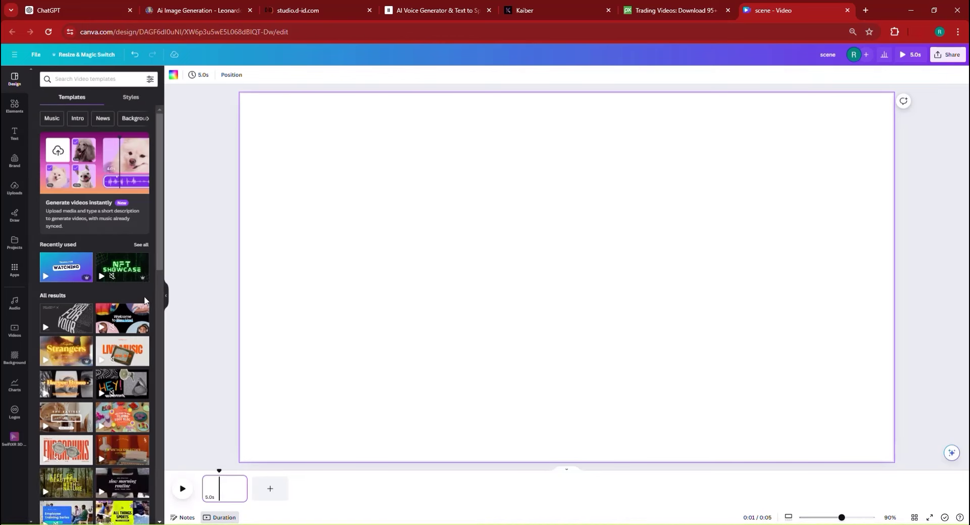
pyautogui.click(127, 273)
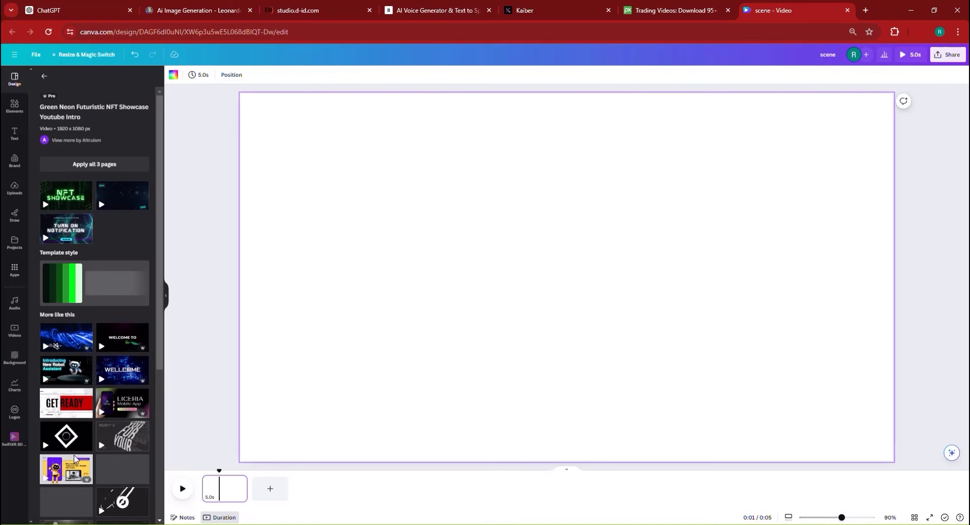
pyautogui.scroll(-5, 98, 390)
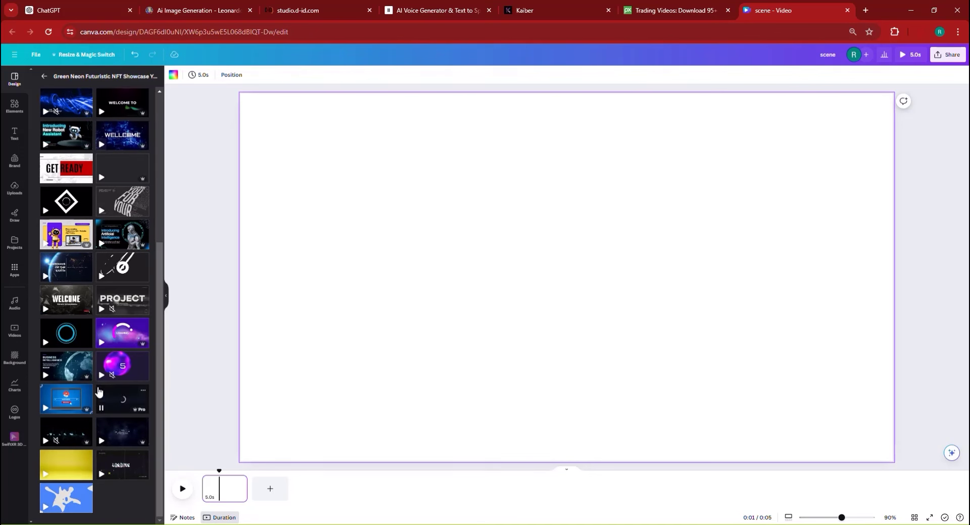
pyautogui.scroll(5, 116, 357)
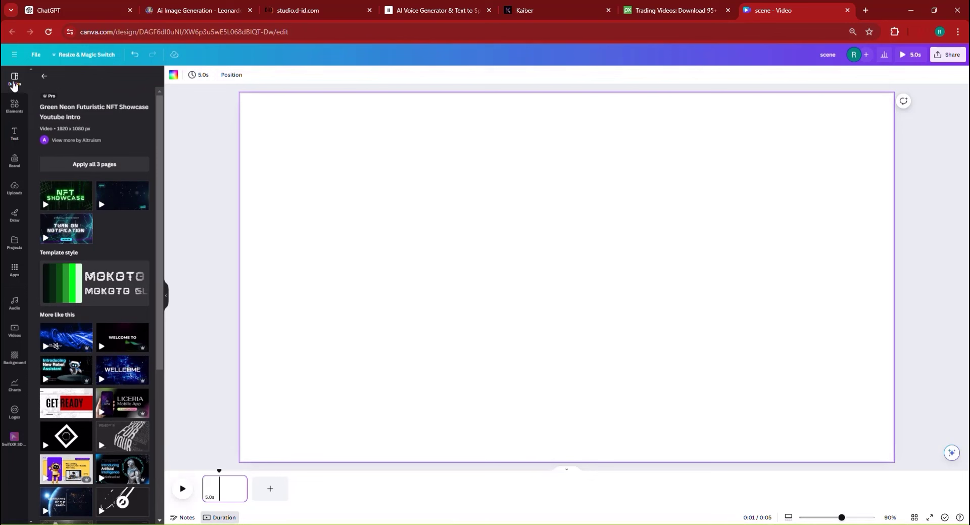
pyautogui.click(44, 76)
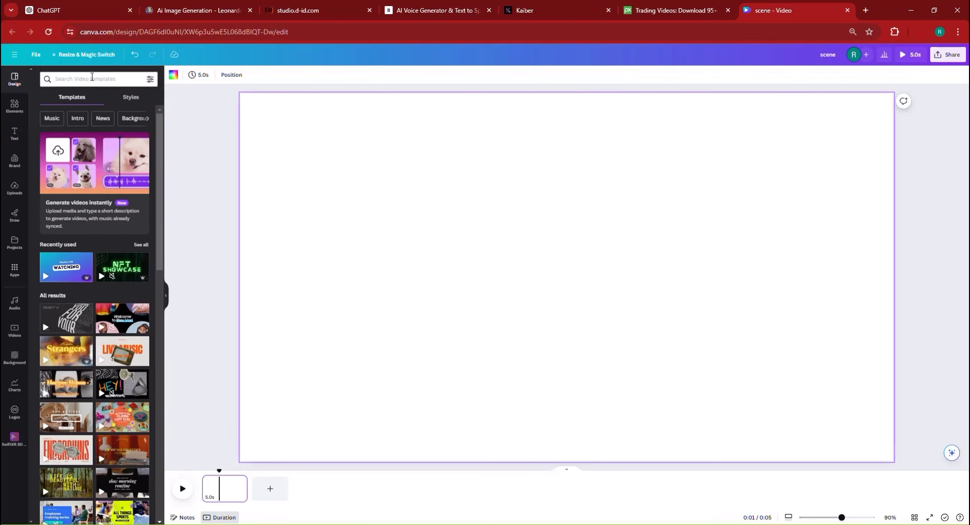
# Step: Search the video templates for "sign up", narrow to "Register now", and apply the Start Training Now page of the red and white intro template
pyautogui.click(92, 79)
pyautogui.write('sign up*')
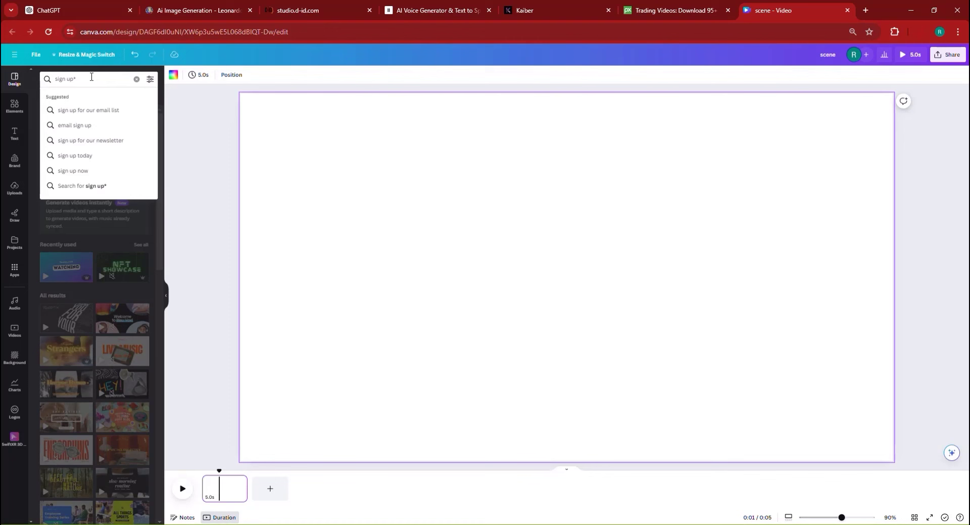
pyautogui.press('Return')
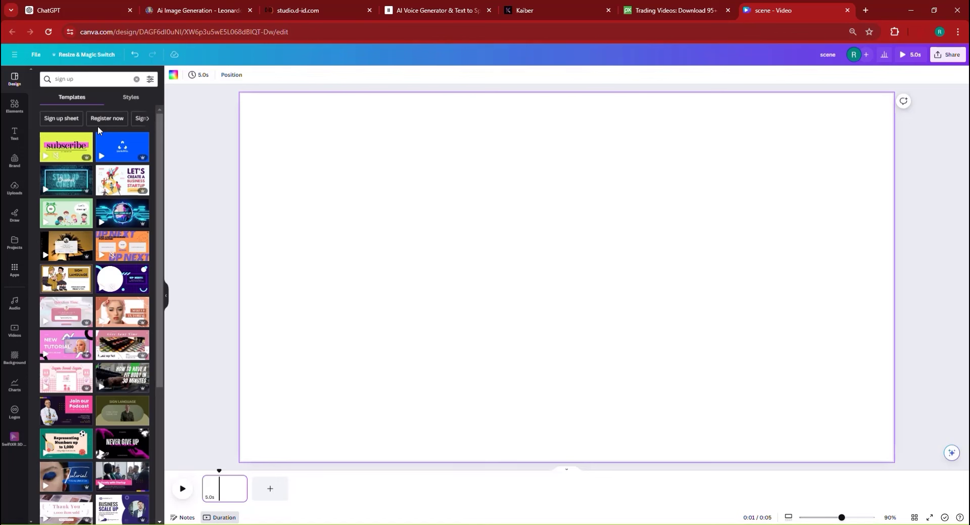
pyautogui.click(114, 120)
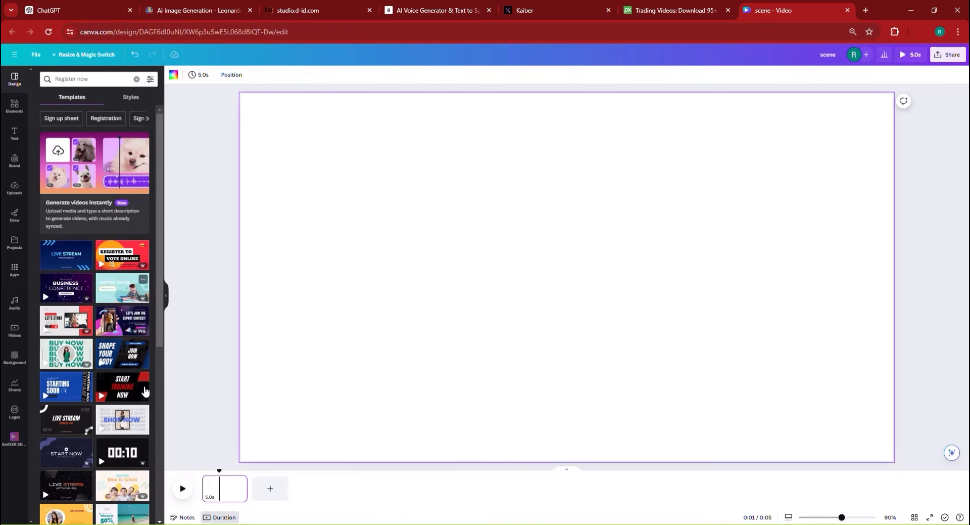
pyautogui.moveTo(121, 397)
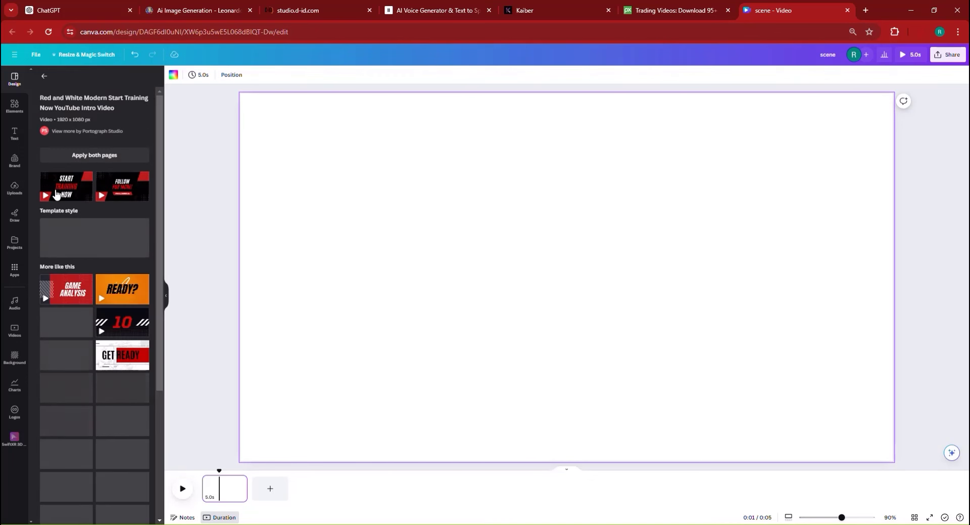
pyautogui.click(57, 194)
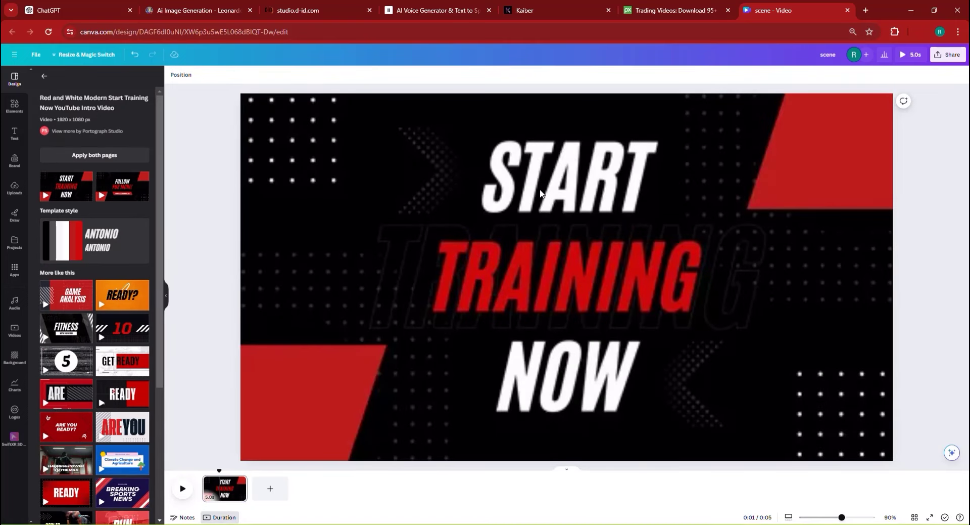
# Step: Recolour the word TRAINING and the lower-left corner shape bright green, and the upper-right corner shape white
pyautogui.click(519, 282)
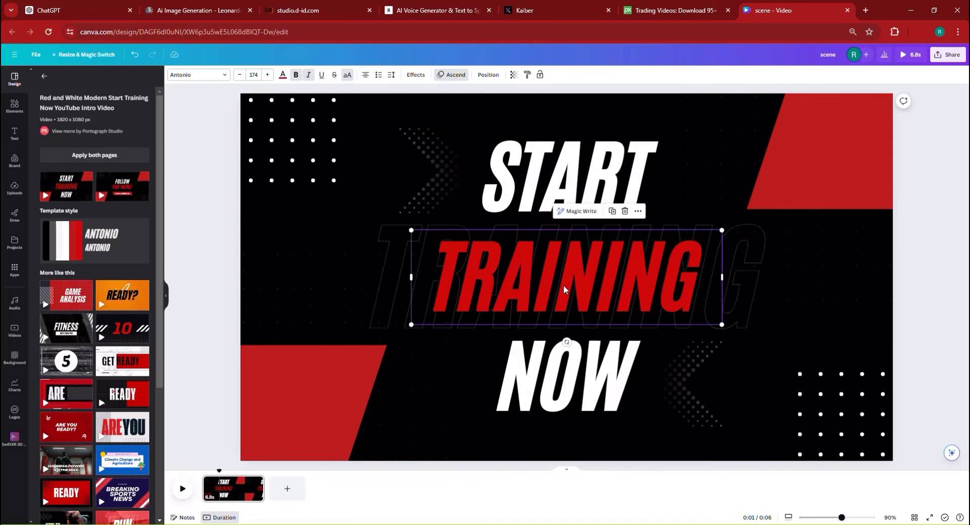
pyautogui.click(282, 77)
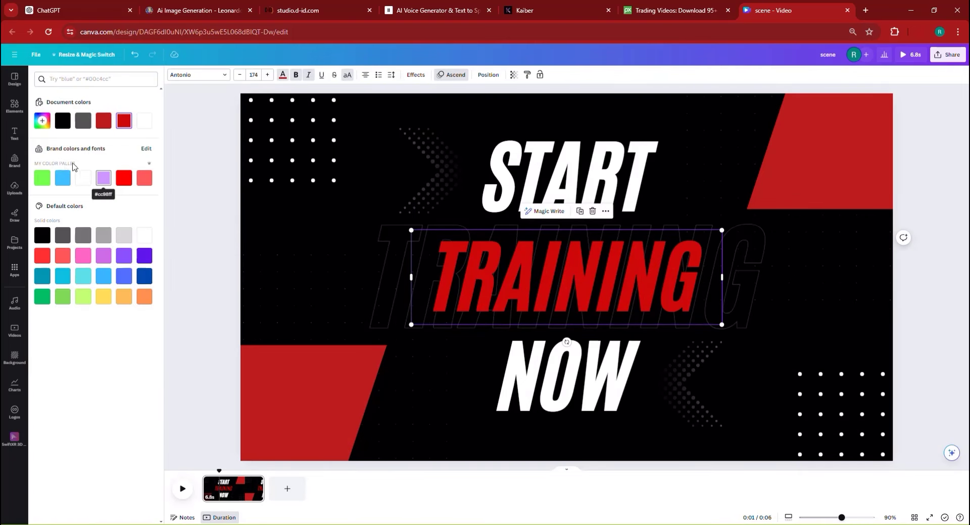
pyautogui.click(313, 359)
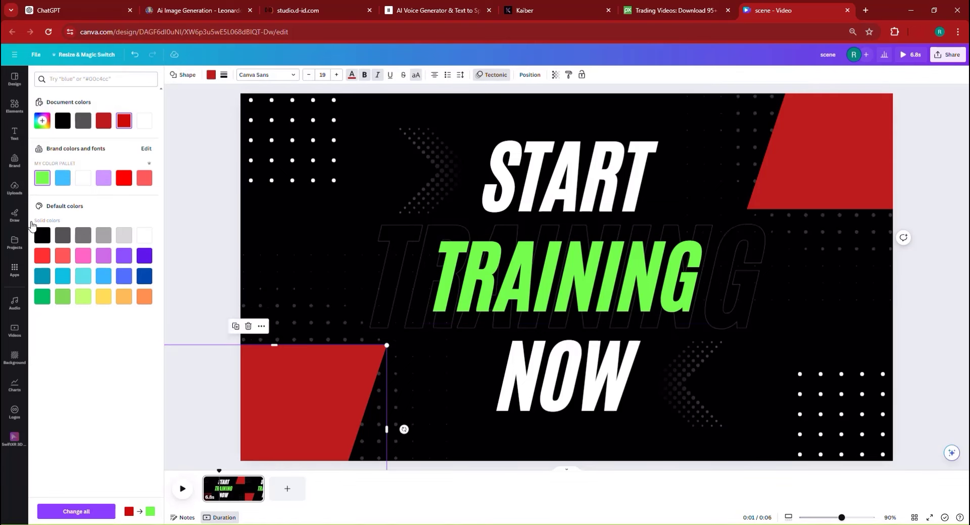
pyautogui.click(823, 159)
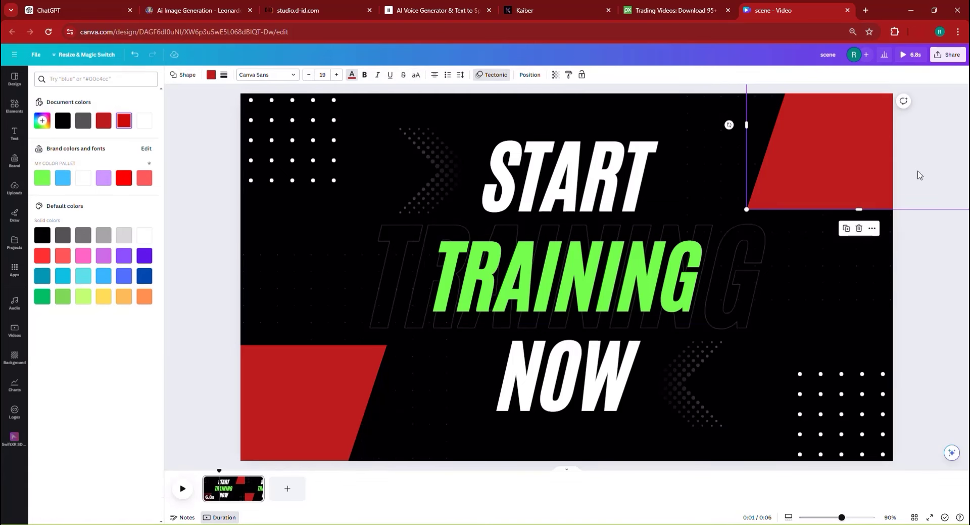
pyautogui.click(80, 180)
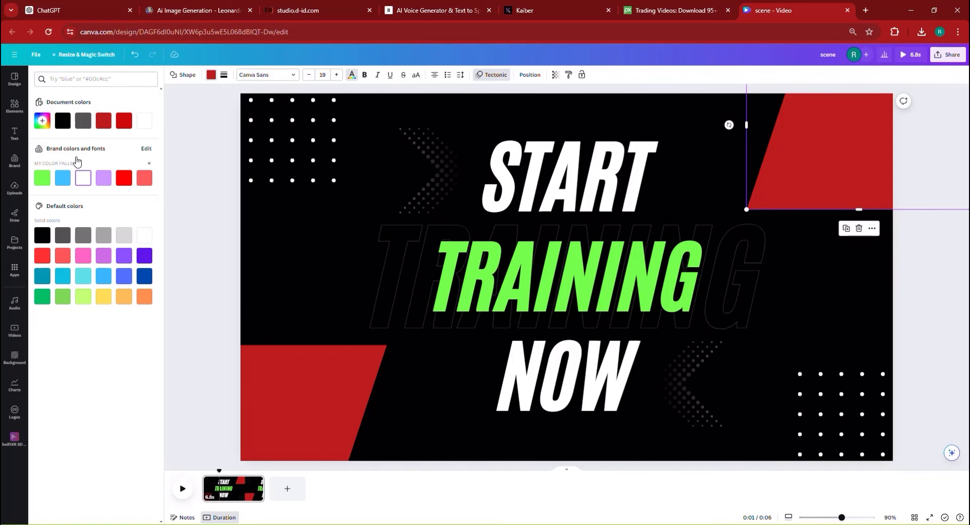
pyautogui.click(83, 200)
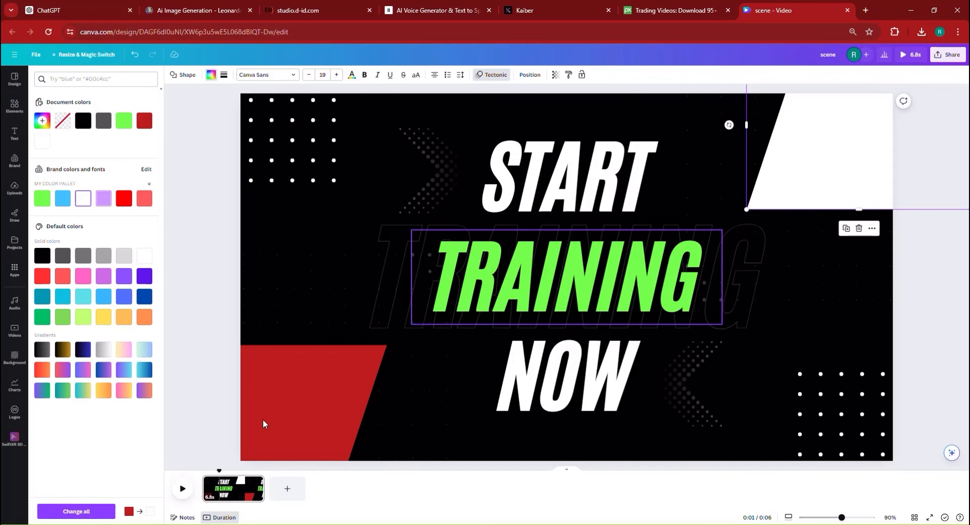
pyautogui.click(310, 389)
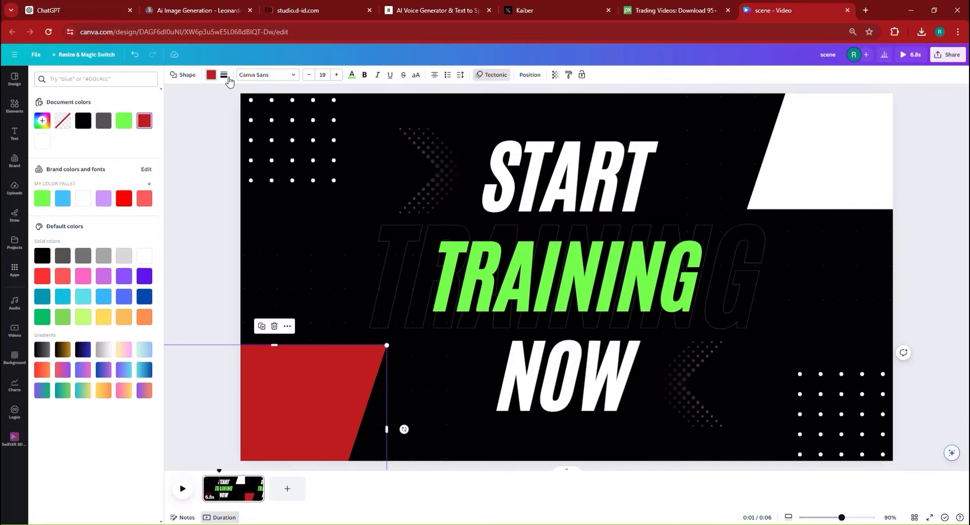
pyautogui.click(699, 343)
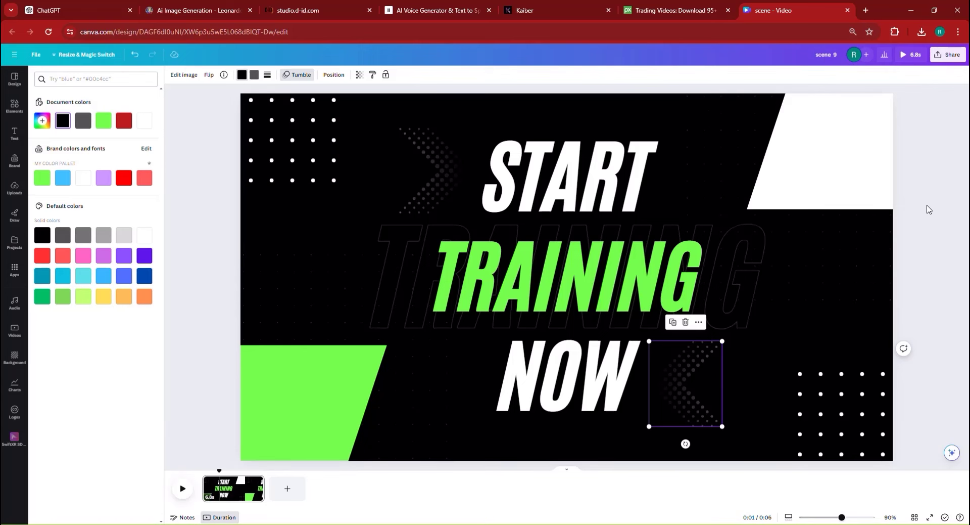
# Step: Name the Canva design "scene 9" and download it as a 1080p MP4 video
pyautogui.click(948, 54)
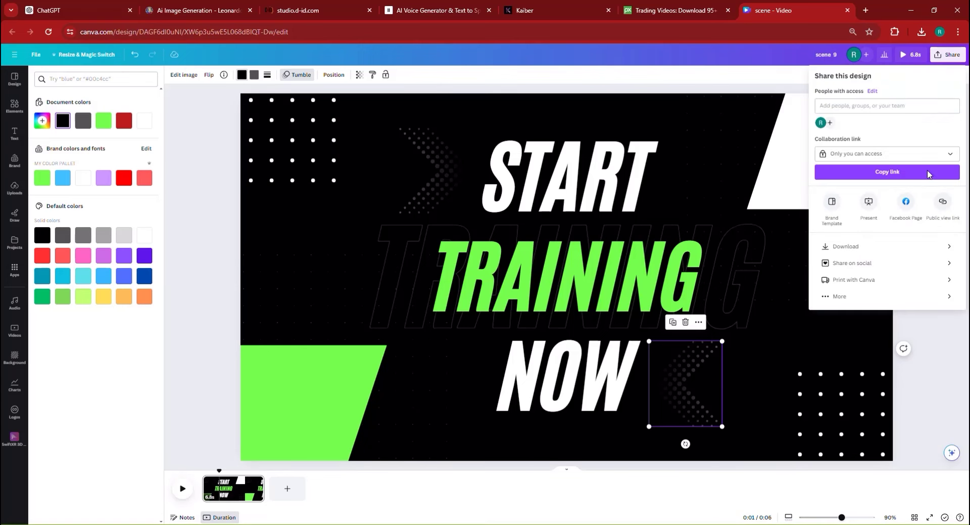
pyautogui.click(885, 246)
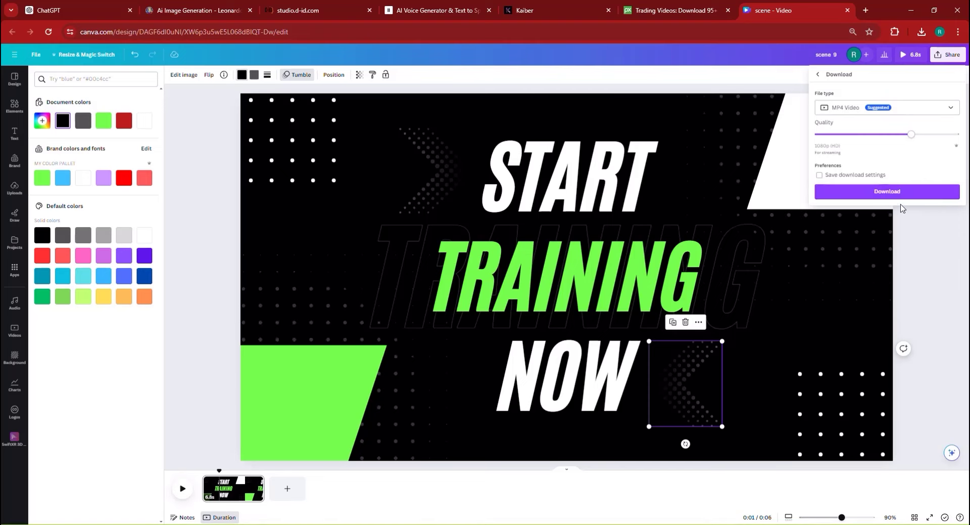
pyautogui.click(900, 189)
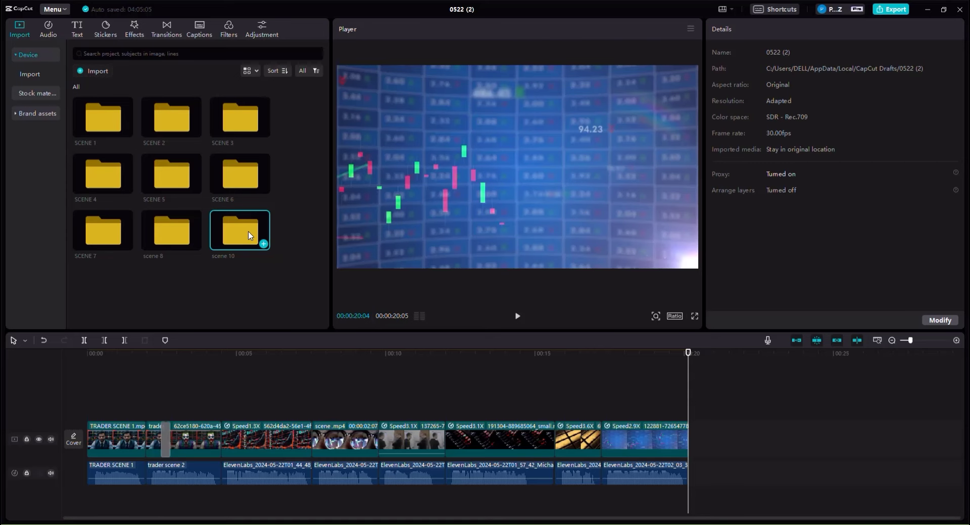
# Step: Import the latest ElevenLabs voiceover into the scene 10 folder and place it after the last voiceover on the audio track
pyautogui.doubleClick(249, 234)
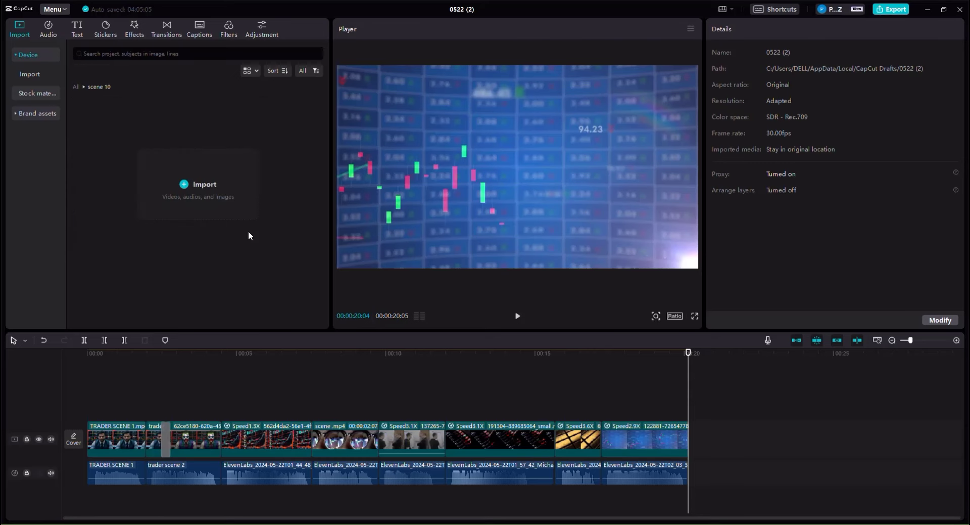
pyautogui.click(226, 184)
pyautogui.click(230, 86)
pyautogui.doubleClick(230, 85)
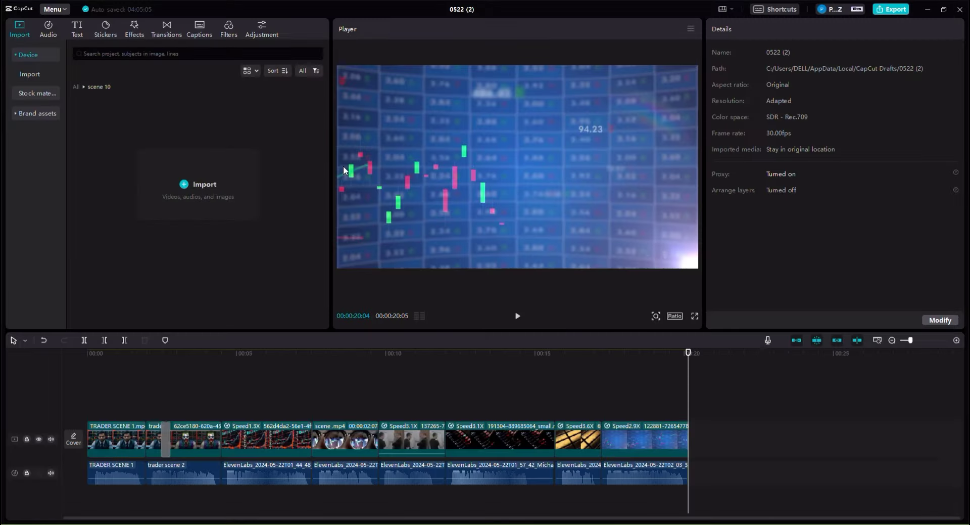
pyautogui.moveTo(93, 117); pyautogui.dragTo(718, 499)
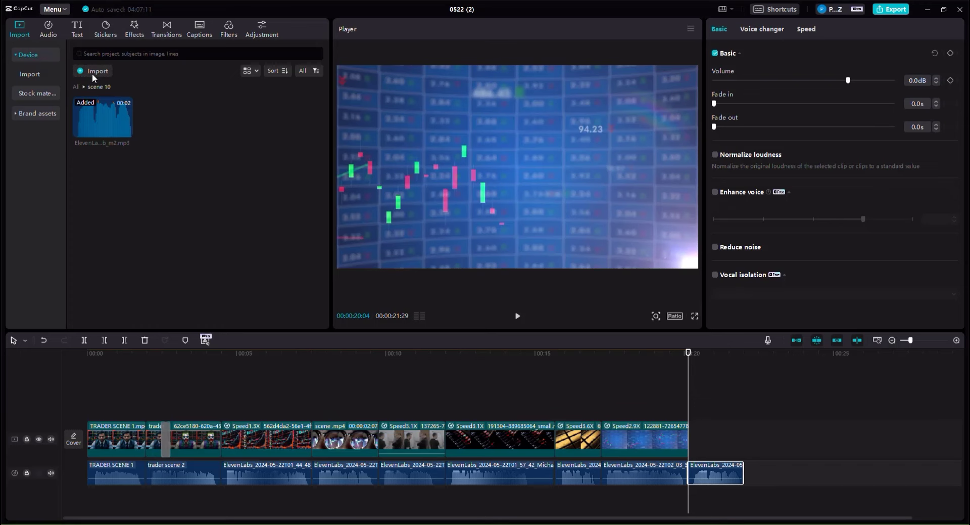
# Step: Import the scene 9 video from Downloads and append it after the last clip on the video track
pyautogui.click(91, 74)
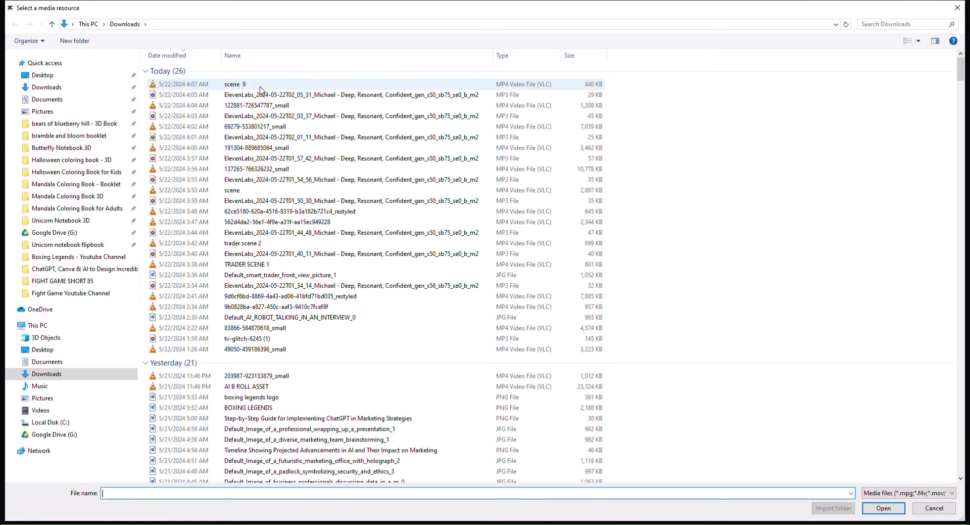
pyautogui.doubleClick(258, 84)
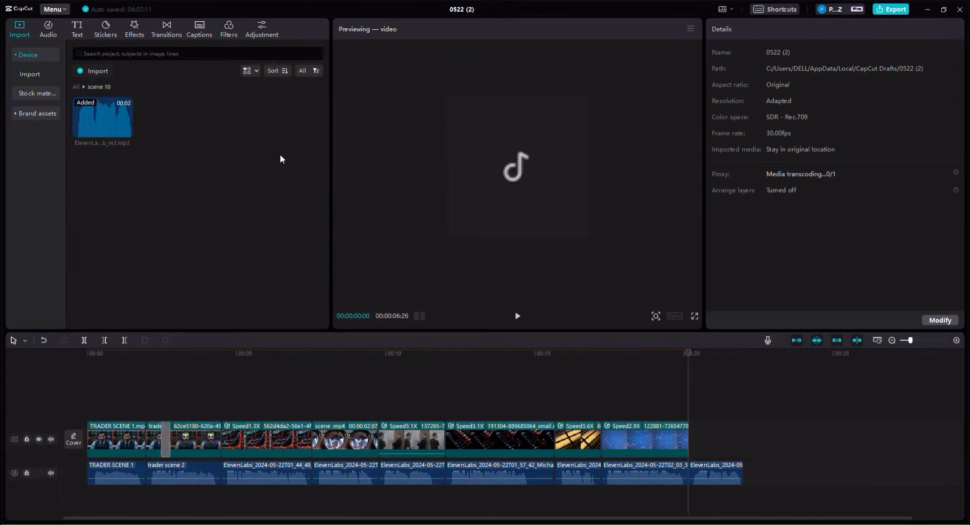
pyautogui.moveTo(665, 445); pyautogui.dragTo(689, 439)
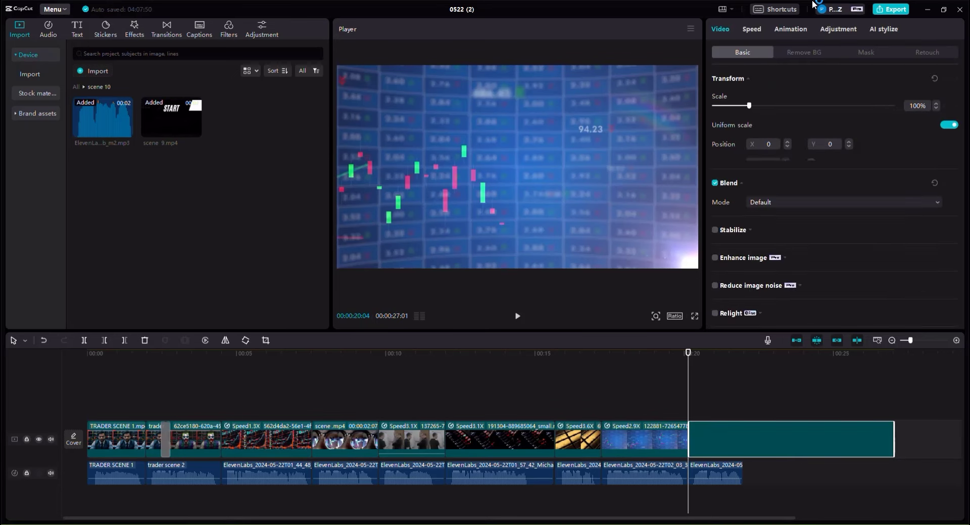
# Step: Speed up the scene 9 clip to 2.4x, then compress it to about 3.8x so it ends with its voiceover
pyautogui.click(752, 29)
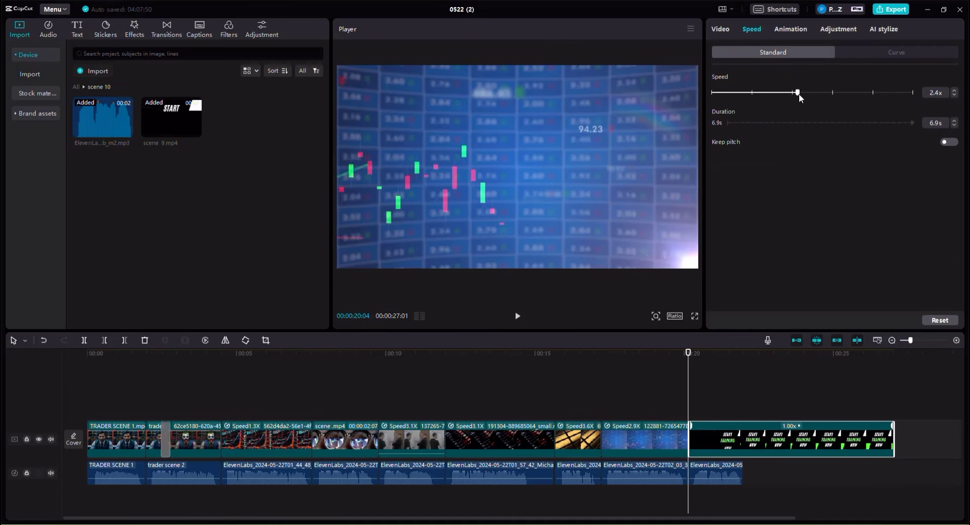
pyautogui.moveTo(799, 93); pyautogui.dragTo(796, 96)
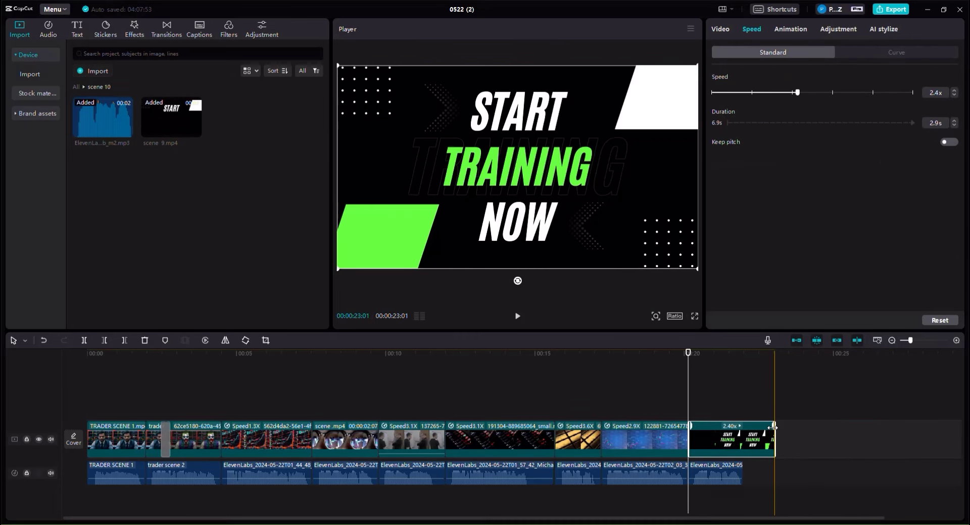
pyautogui.moveTo(773, 427); pyautogui.dragTo(742, 425)
# Step: Add a custom adjustment layer above the clips at the very start of the timeline and select it
pyautogui.click(123, 386)
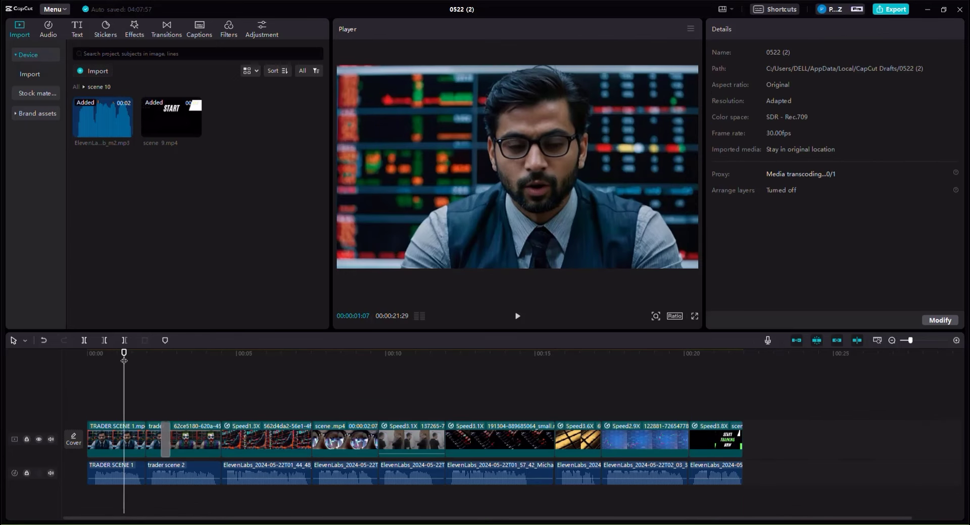
pyautogui.moveTo(124, 360); pyautogui.dragTo(87, 360)
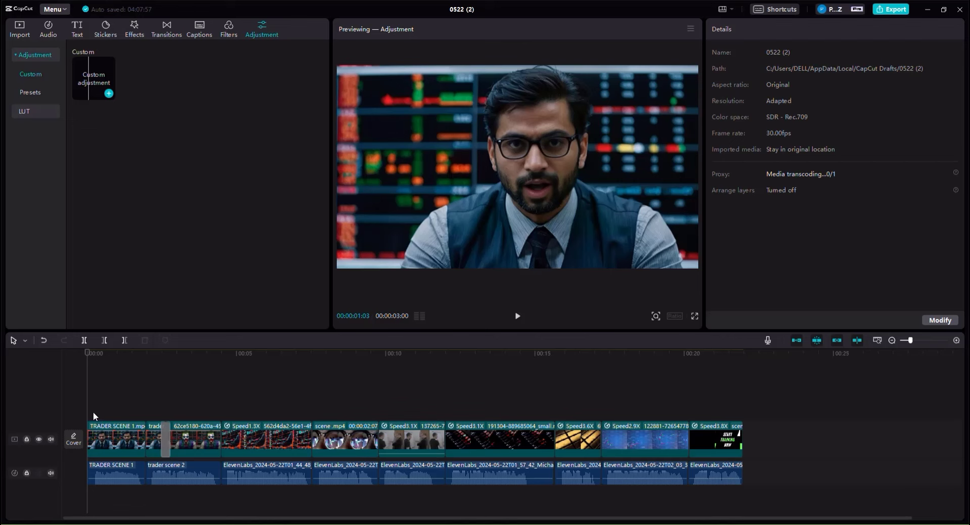
pyautogui.moveTo(94, 78); pyautogui.dragTo(89, 412)
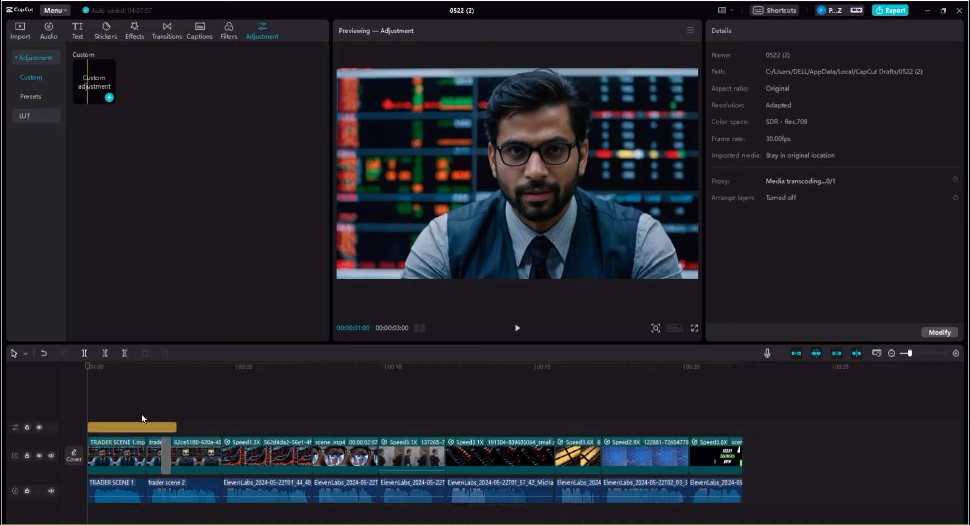
pyautogui.click(132, 428)
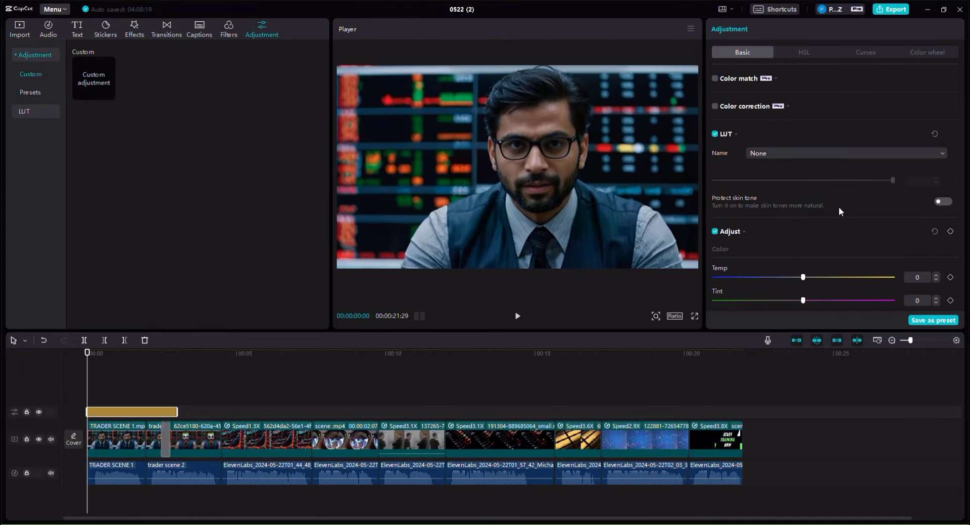
# Step: Set the adjustment layer's temp to 4, tint to 7 and saturation to 6
pyautogui.click(815, 300)
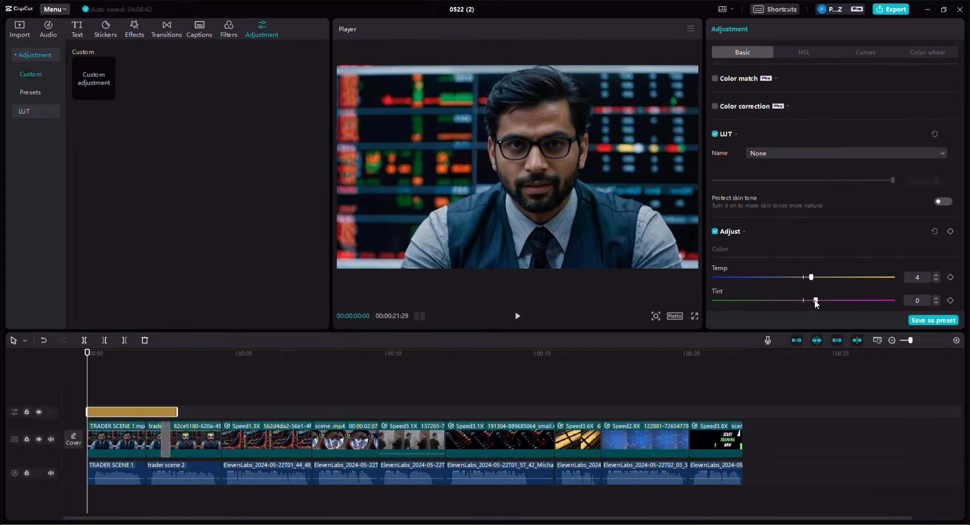
pyautogui.scroll(-1, 815, 299)
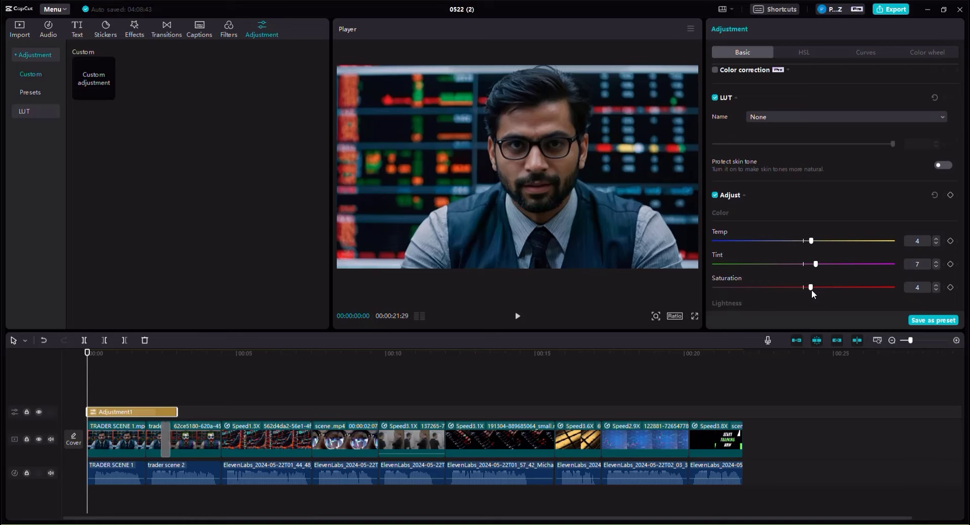
pyautogui.click(815, 287)
pyautogui.scroll(-4, 799, 276)
pyautogui.scroll(-4, 800, 236)
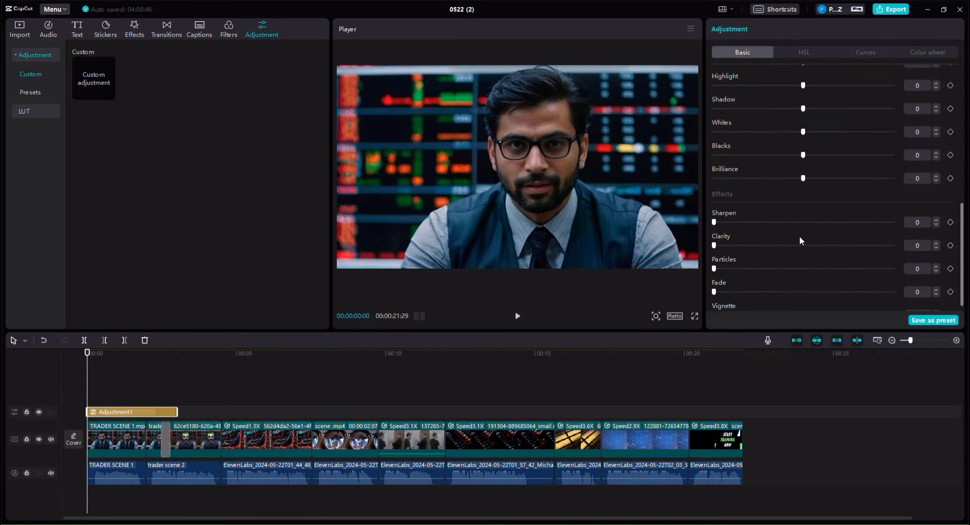
pyautogui.scroll(8, 802, 235)
pyautogui.scroll(-3, 808, 228)
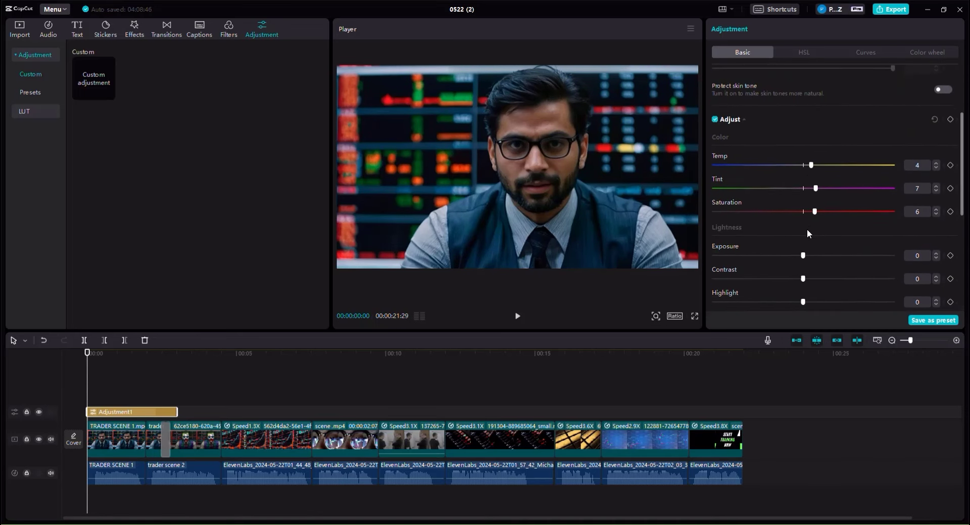
# Step: Set the adjustment layer's exposure to 6, contrast 5, highlight 4, shadow -6, whites 5, blacks -4 and brilliance 6
pyautogui.click(811, 224)
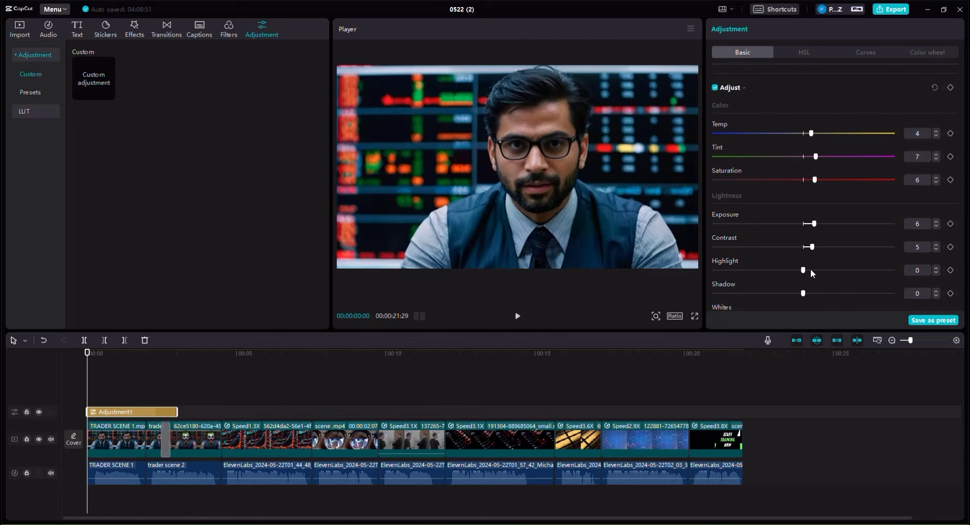
pyautogui.click(793, 293)
pyautogui.scroll(-2, 803, 283)
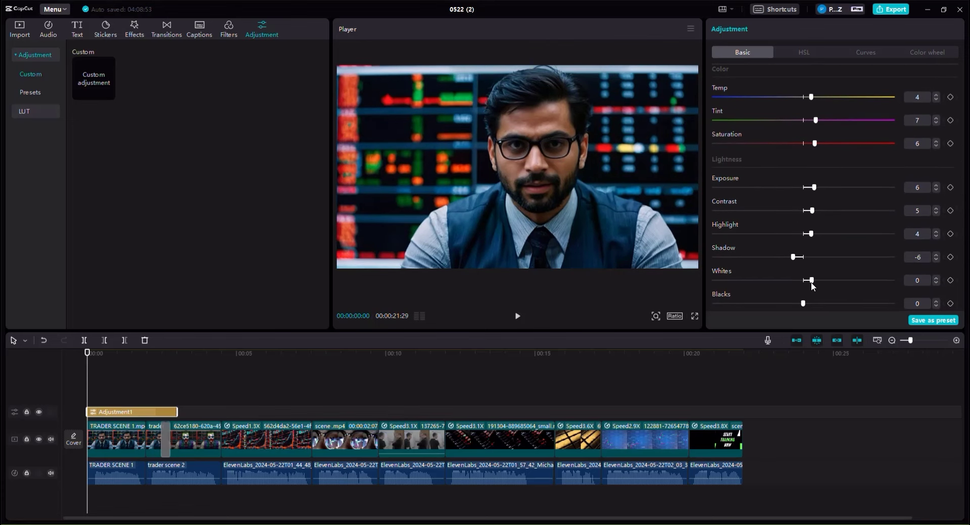
pyautogui.click(811, 280)
pyautogui.scroll(-2, 811, 281)
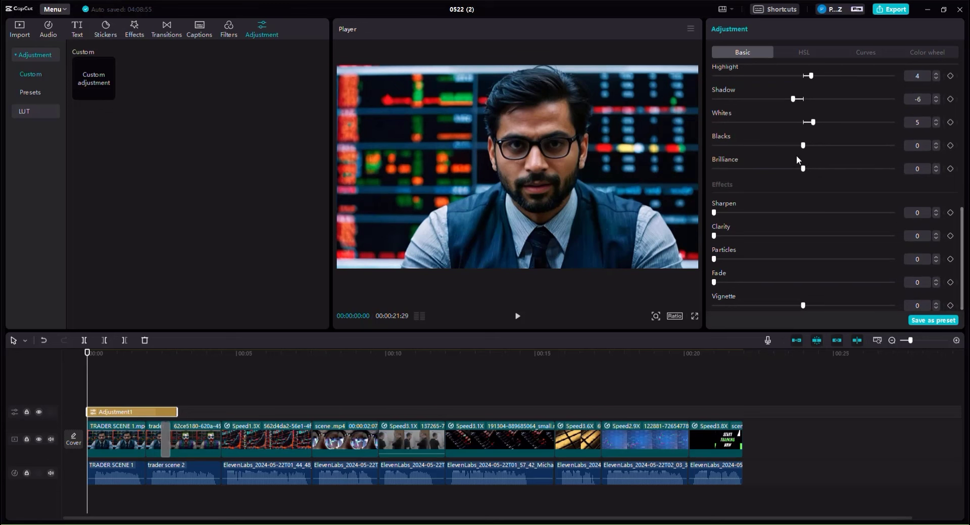
pyautogui.click(814, 169)
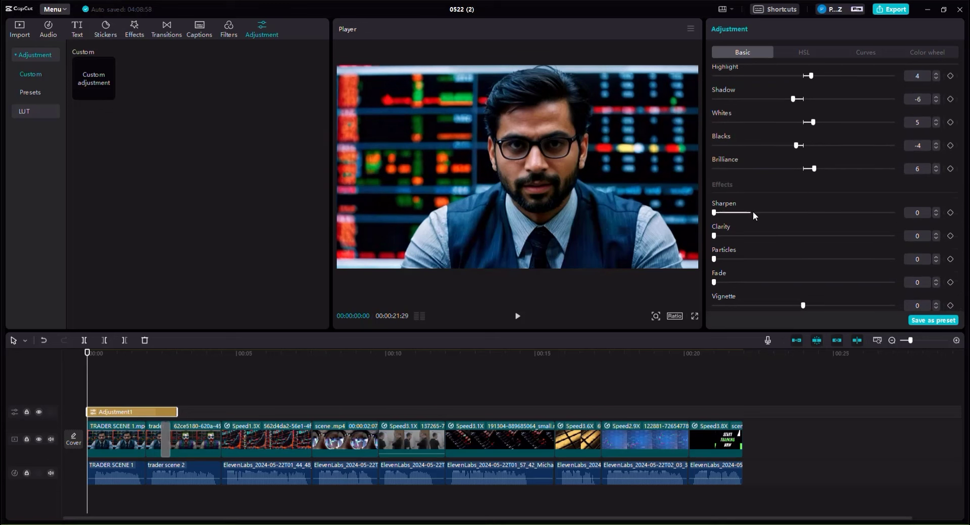
# Step: Set the adjustment layer's sharpen to 27 and clarity to 35, try a vignette of 15 and return it to 0
pyautogui.click(768, 236)
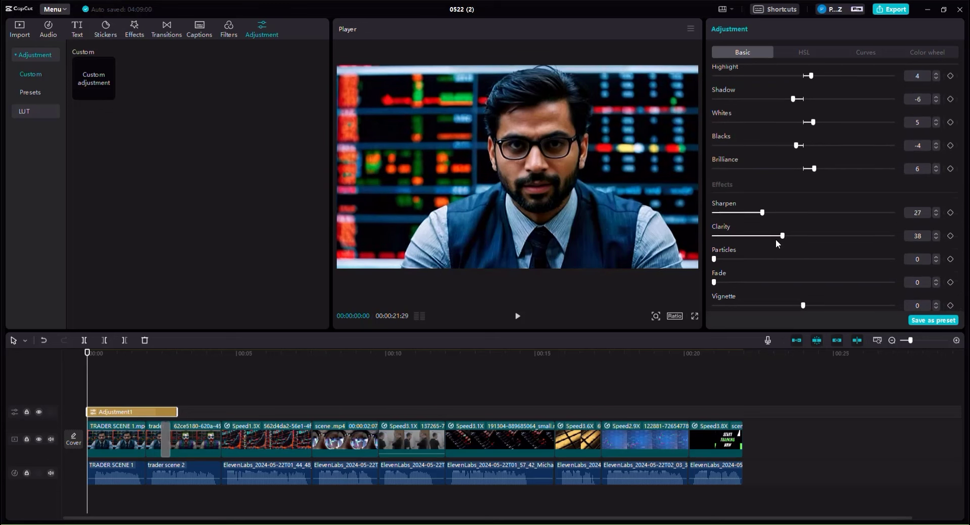
pyautogui.click(830, 305)
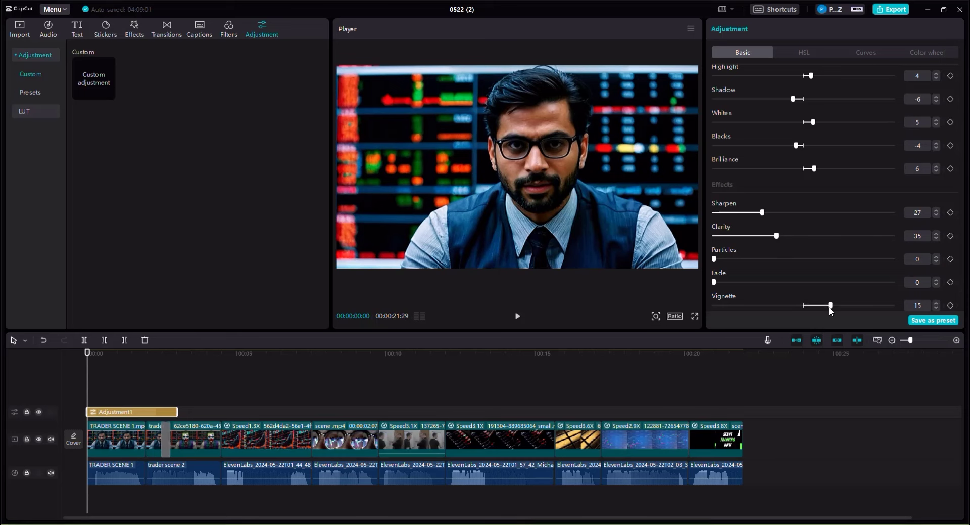
pyautogui.moveTo(830, 305); pyautogui.dragTo(804, 305)
# Step: Extend the adjustment layer so it covers the whole video, ending with the final clip
pyautogui.moveTo(168, 414); pyautogui.dragTo(116, 412)
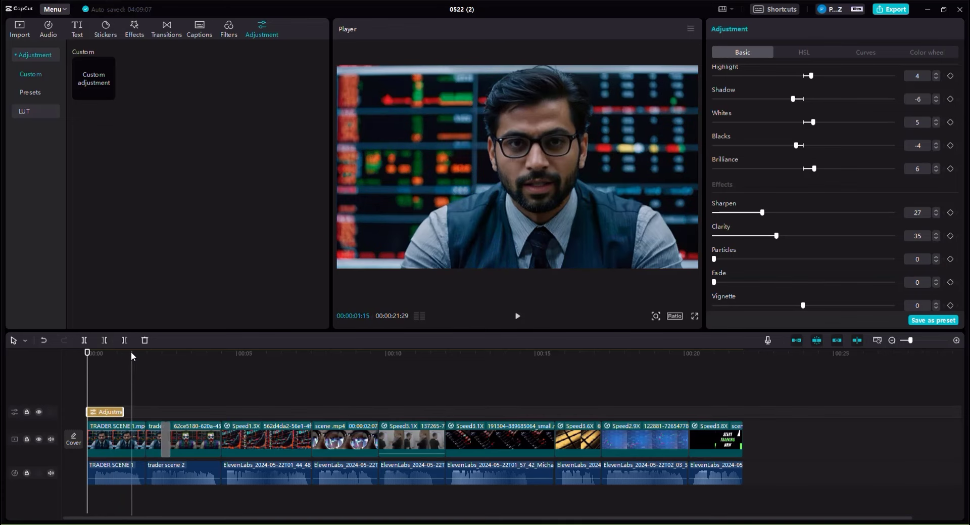
pyautogui.moveTo(131, 413); pyautogui.dragTo(742, 403)
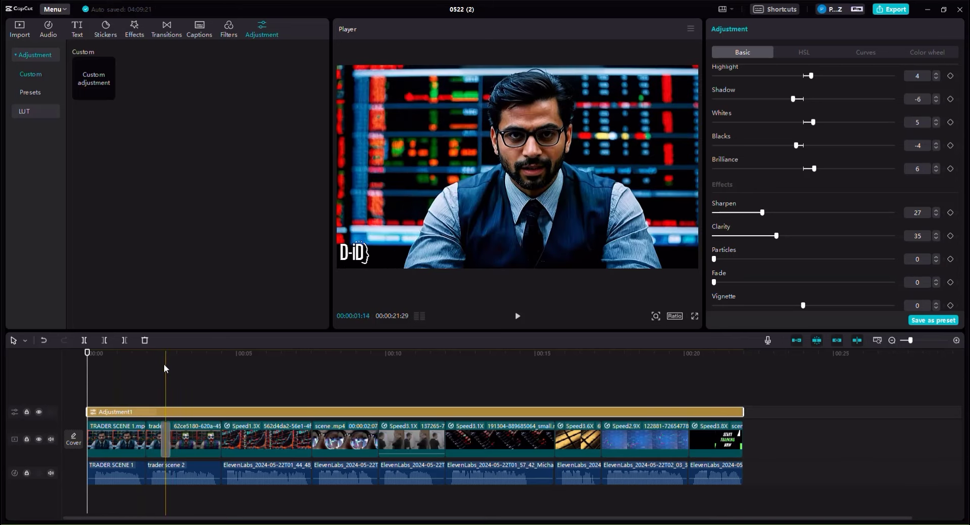
# Step: Scale the trader scene 2 clip and the restyled clown clip together to 133% to push the D-iD watermark out of frame
pyautogui.click(179, 389)
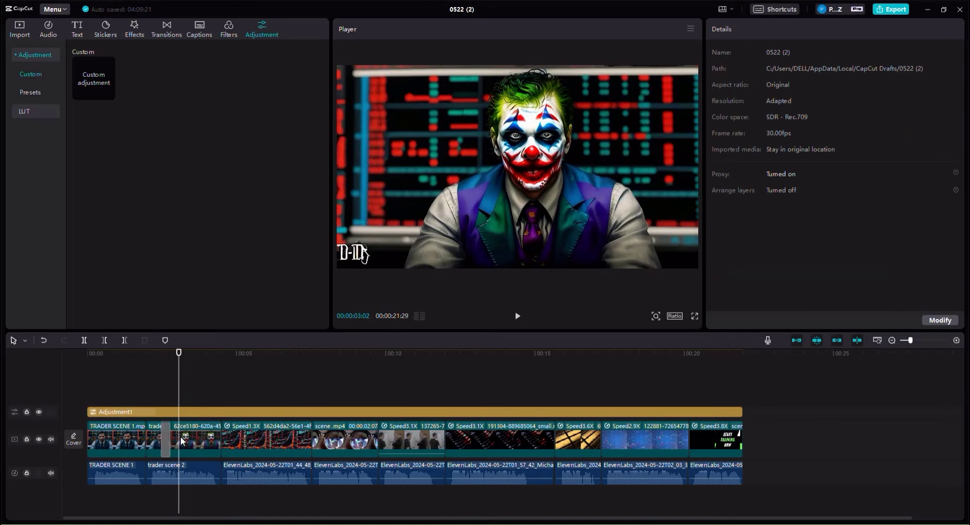
pyautogui.click(147, 443)
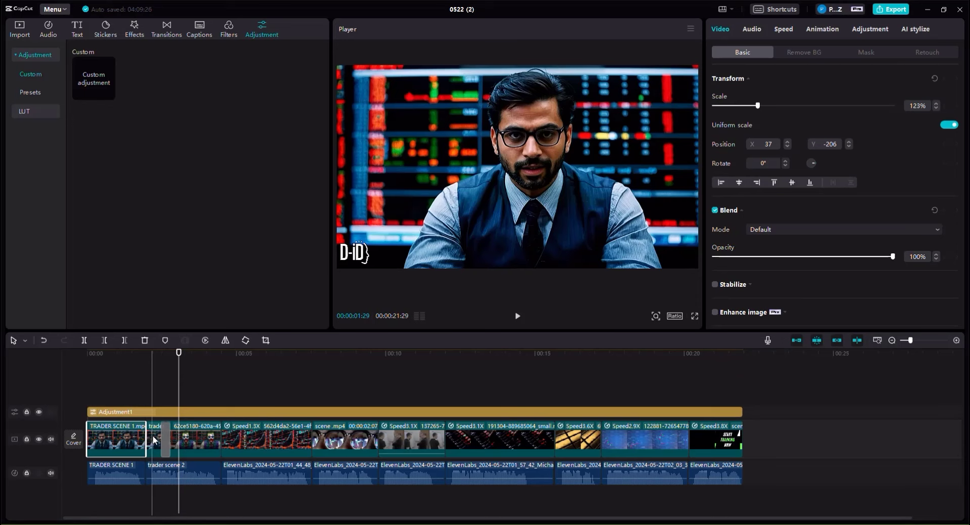
pyautogui.click(159, 439)
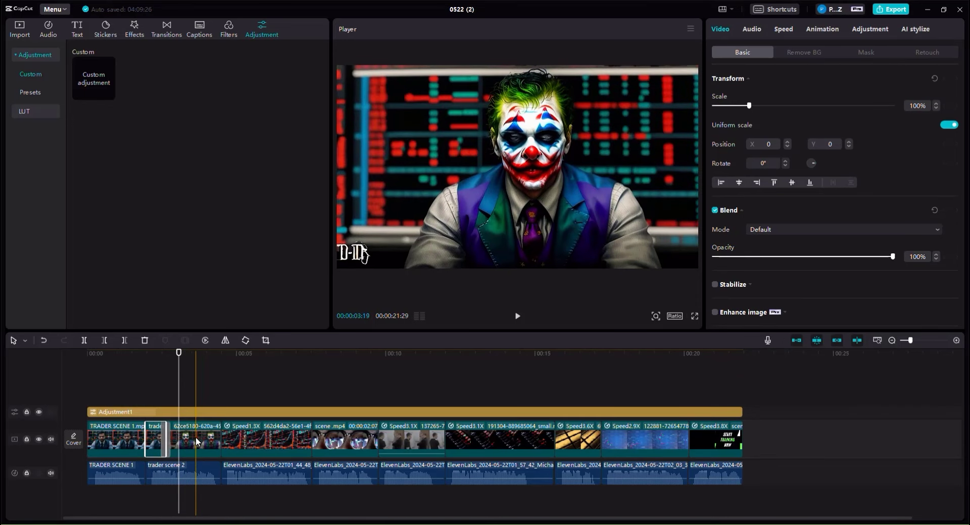
pyautogui.keyDown('ctrl'); pyautogui.click(198, 442); pyautogui.keyUp('ctrl')
pyautogui.moveTo(749, 106); pyautogui.dragTo(762, 107)
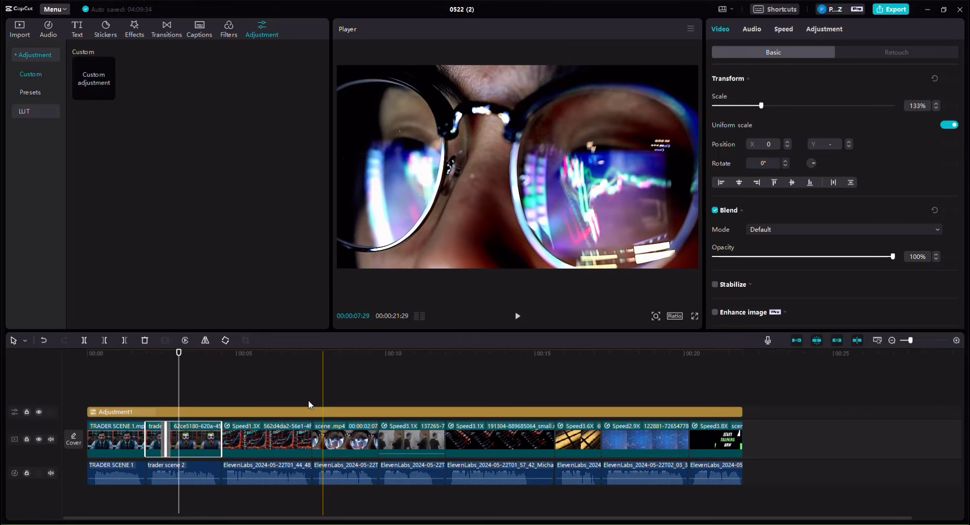
# Step: Import the tv-glitch-6245.mp3 sound effect from the Downloads folder into the project media
pyautogui.click(161, 379)
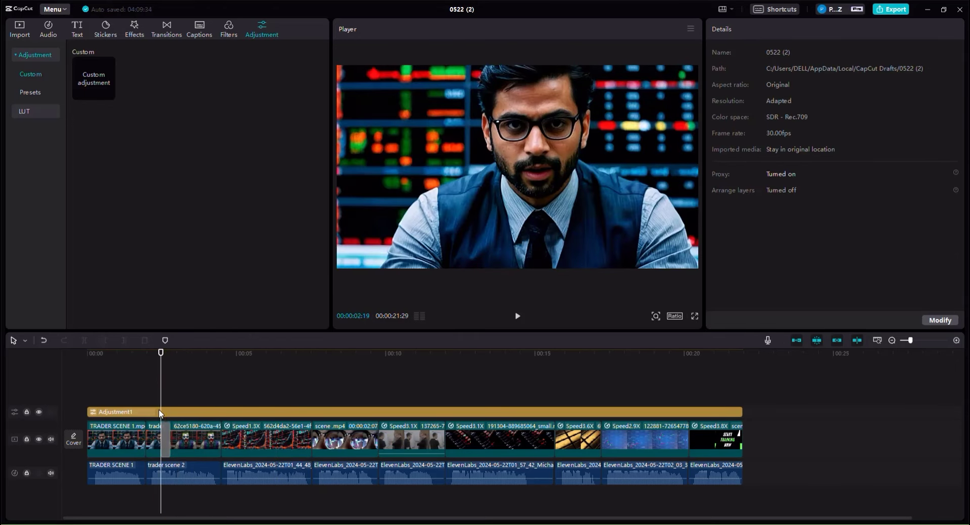
pyautogui.click(957, 339)
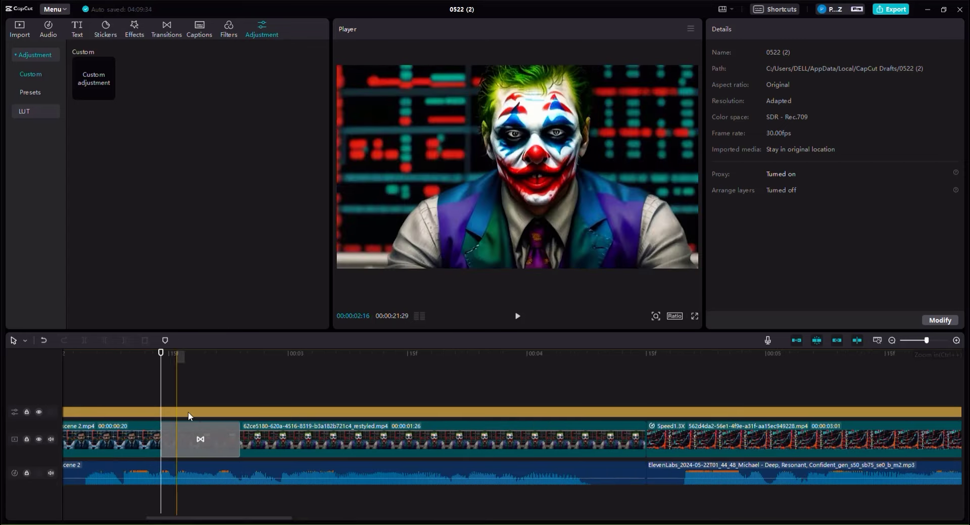
pyautogui.click(20, 29)
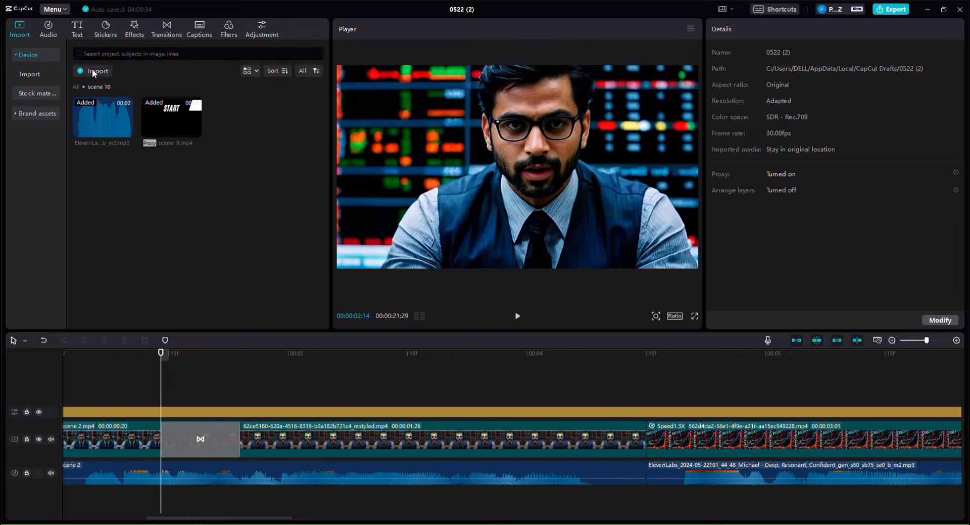
pyautogui.click(93, 70)
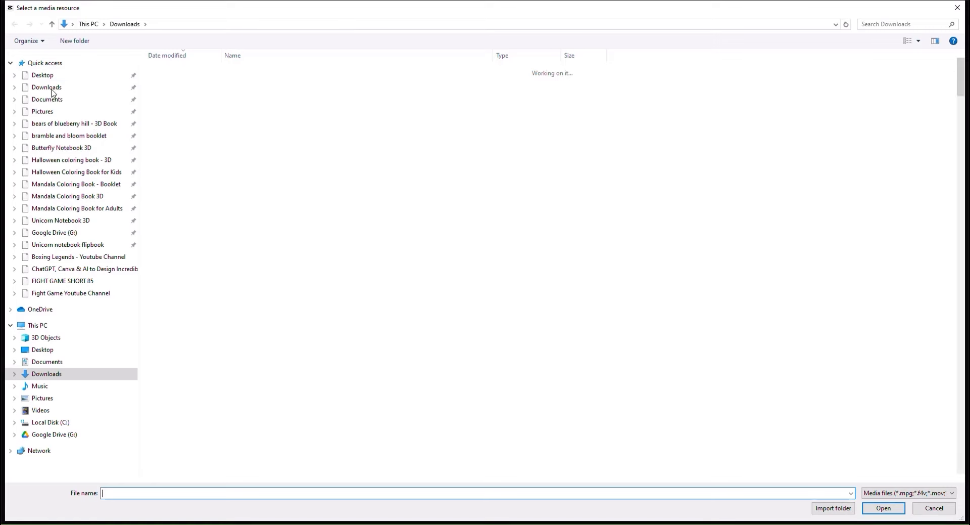
pyautogui.click(47, 88)
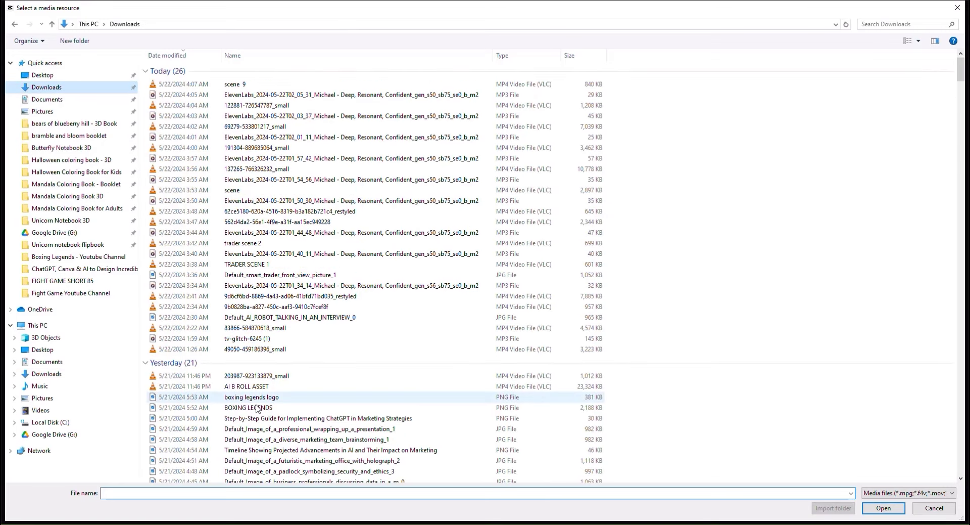
pyautogui.click(215, 493)
pyautogui.write('t')
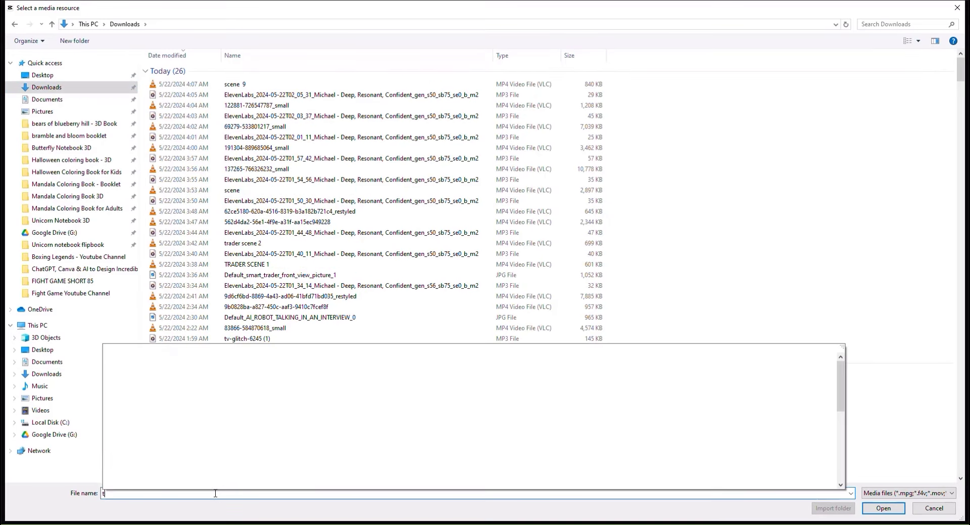
pyautogui.write('v')
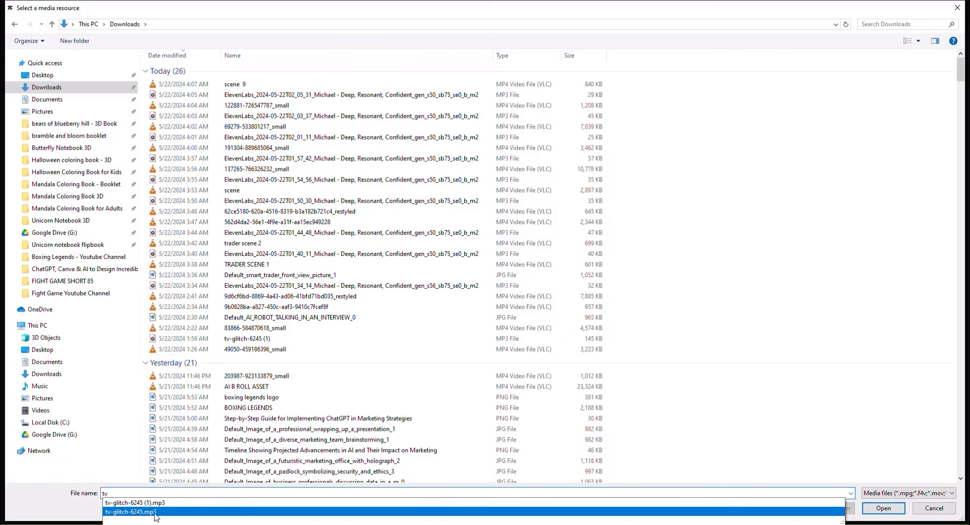
pyautogui.click(154, 512)
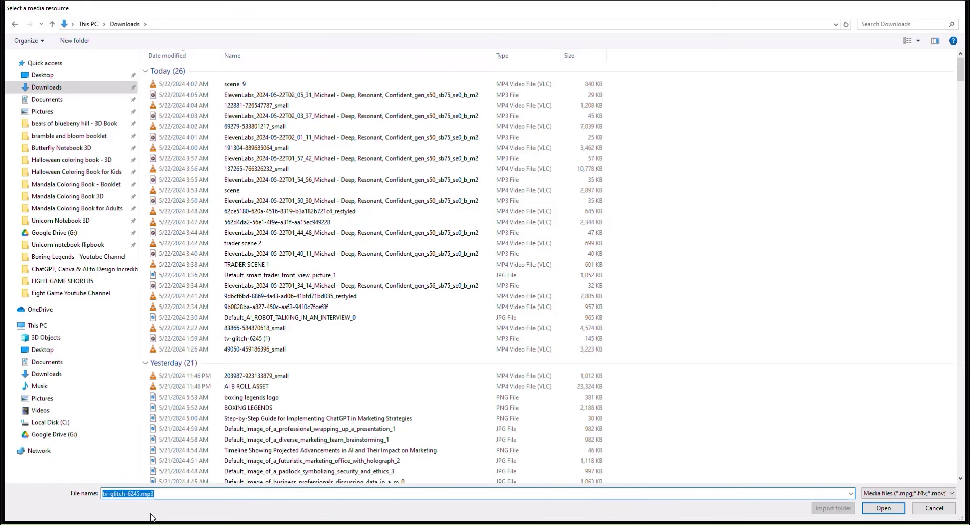
pyautogui.press('Return')
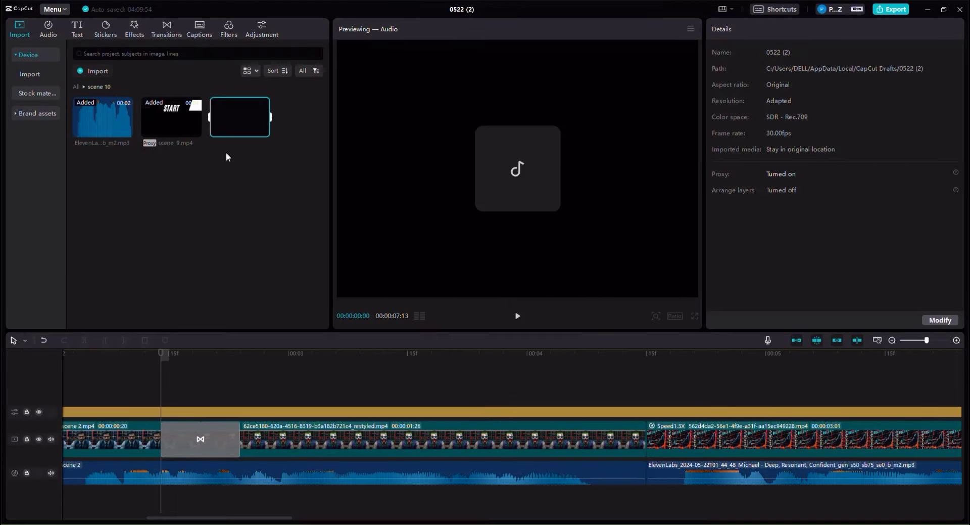
# Step: Place tv-glitch-6245.mp3 under the trader-to-clown transition, starting just before it, and lower its volume to -8.8 dB
pyautogui.moveTo(240, 116); pyautogui.dragTo(184, 484)
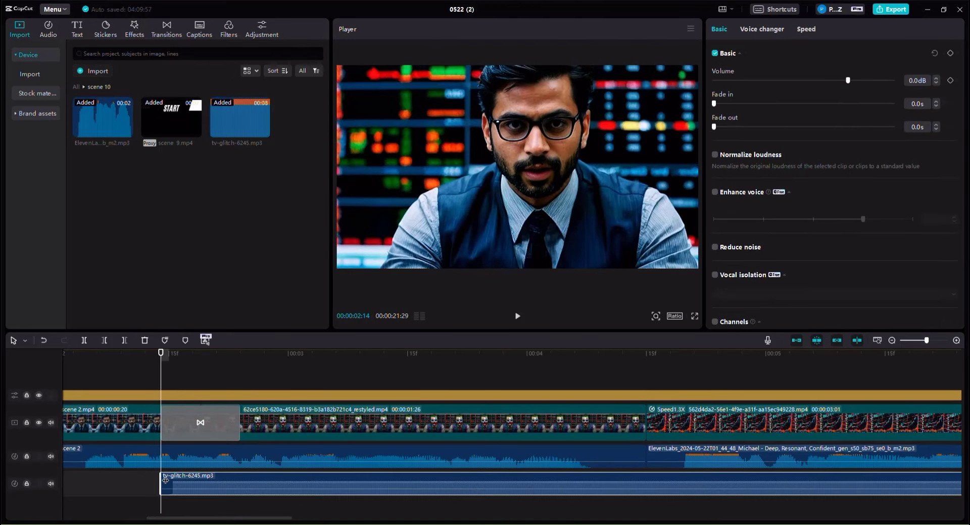
pyautogui.moveTo(186, 474); pyautogui.dragTo(175, 475)
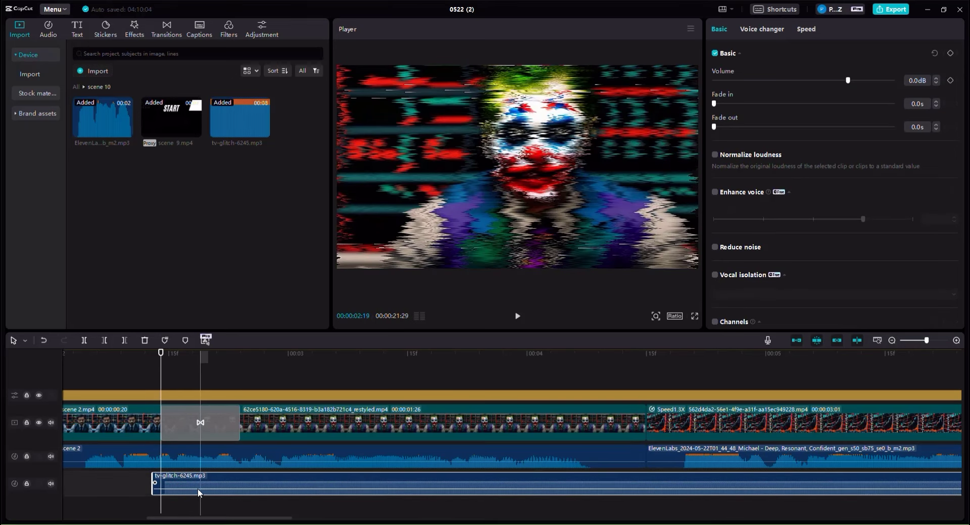
pyautogui.moveTo(199, 488); pyautogui.dragTo(199, 493)
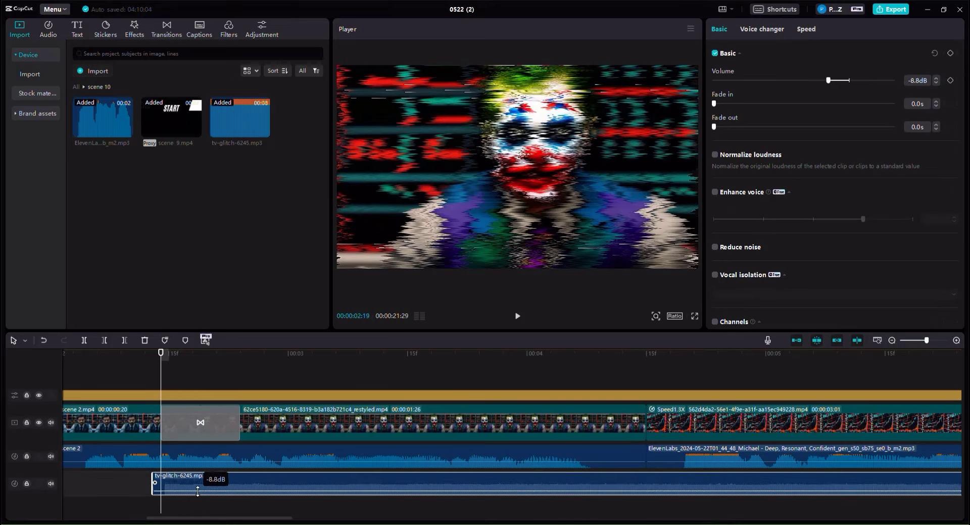
# Step: Trim the glitch sound to end with the trader-to-clown transition, deleting the remainder, and play the section back
pyautogui.click(238, 381)
pyautogui.click(217, 478)
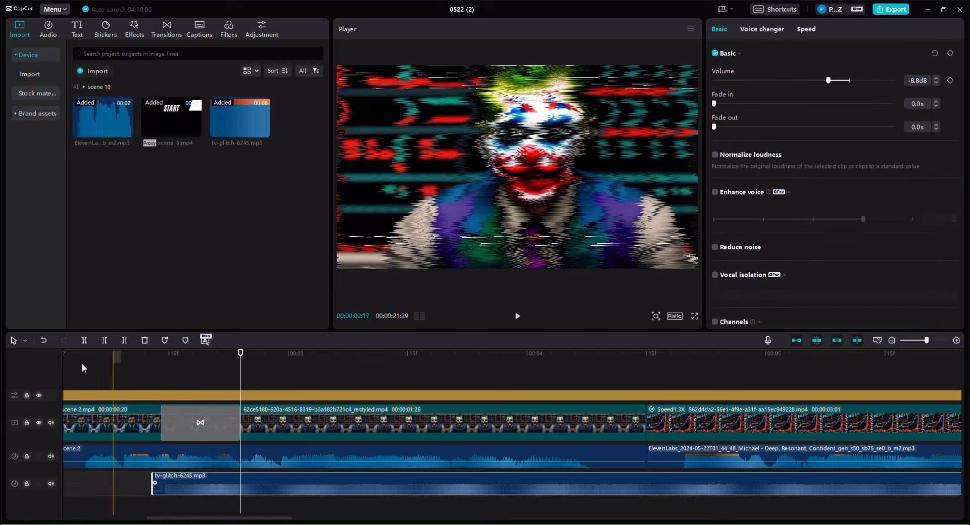
pyautogui.hotkey('ctrl', 'b')
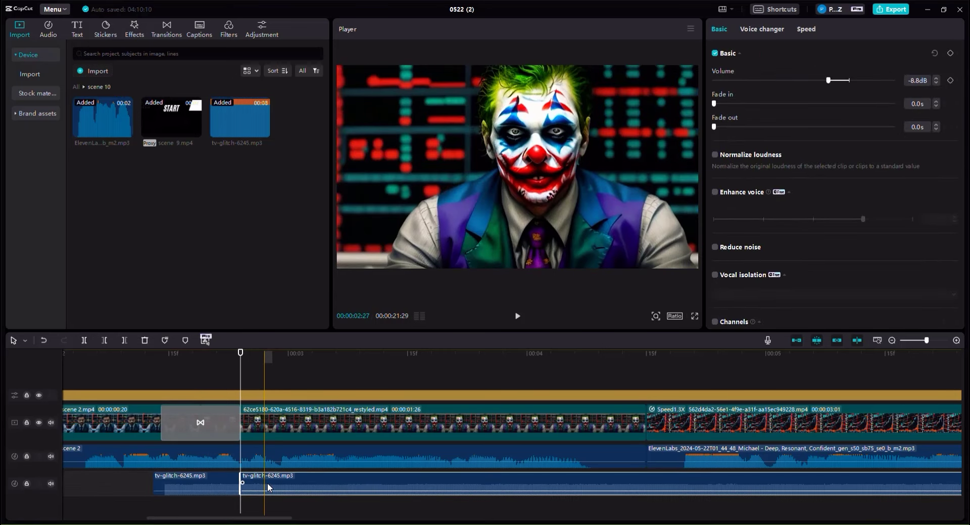
pyautogui.click(268, 482)
pyautogui.press('Delete')
pyautogui.click(129, 387)
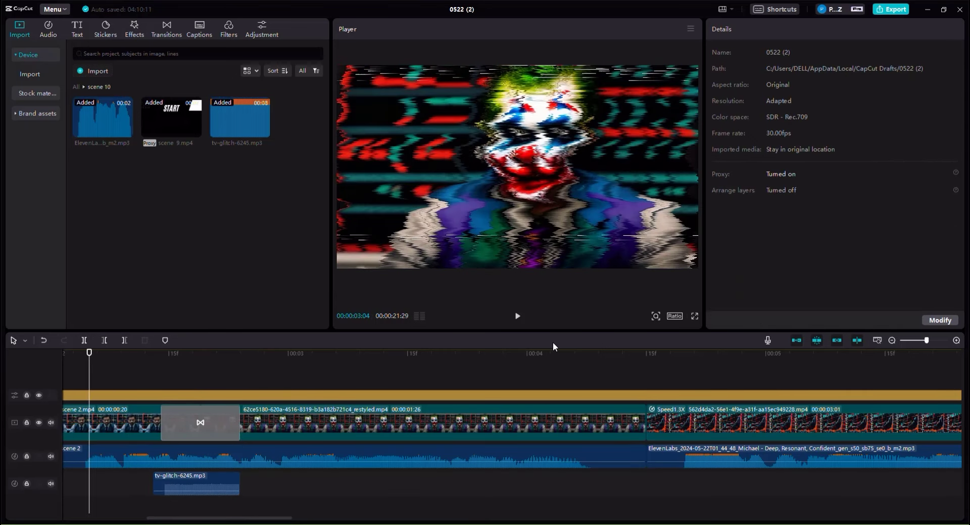
pyautogui.click(517, 315)
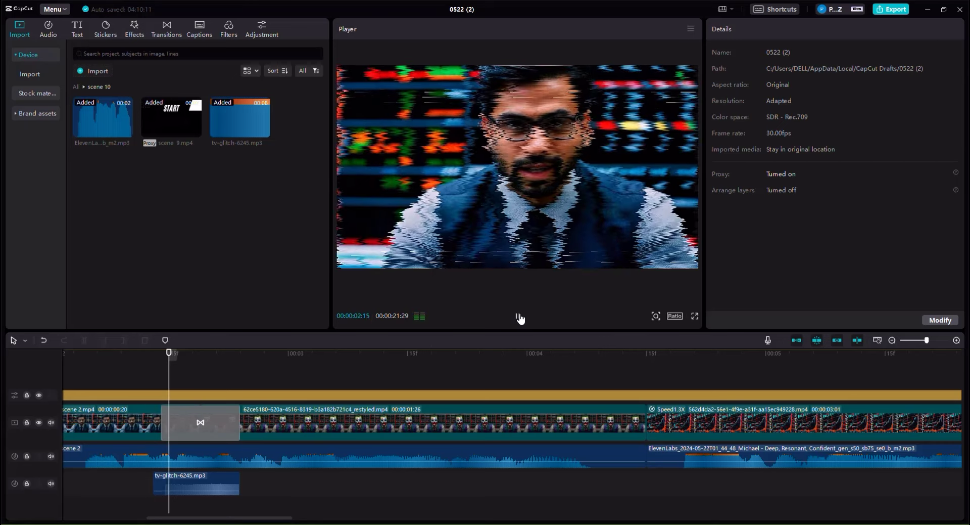
pyautogui.click(518, 316)
# Step: Add a Vertical Lines glitch transition between the restyled clown clip and the 562d4da2 chart clip, accepting duplicate frames
pyautogui.click(895, 340)
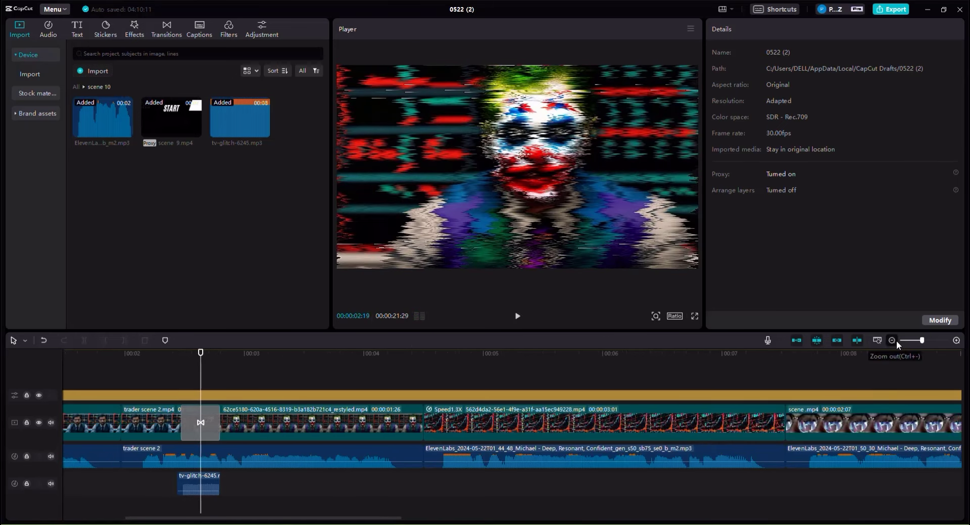
pyautogui.click(896, 340)
pyautogui.click(895, 340)
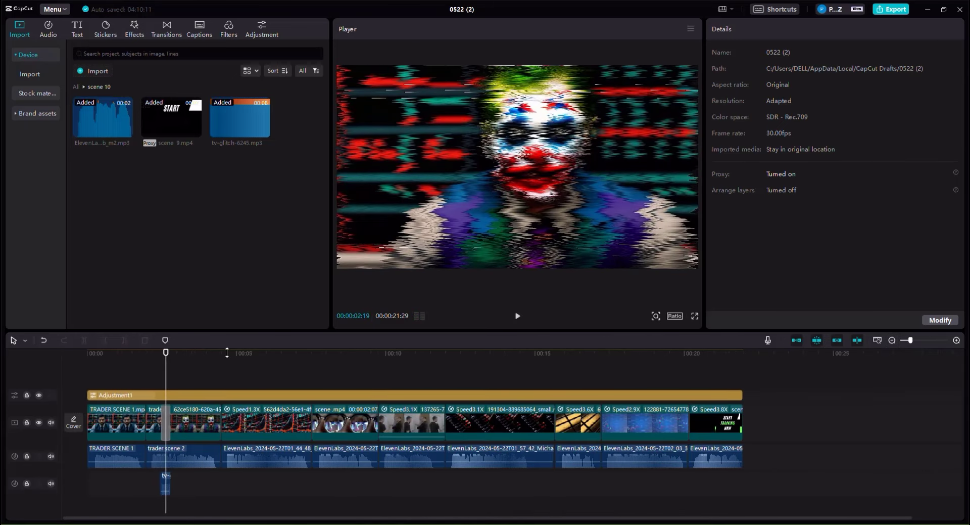
pyautogui.click(129, 360)
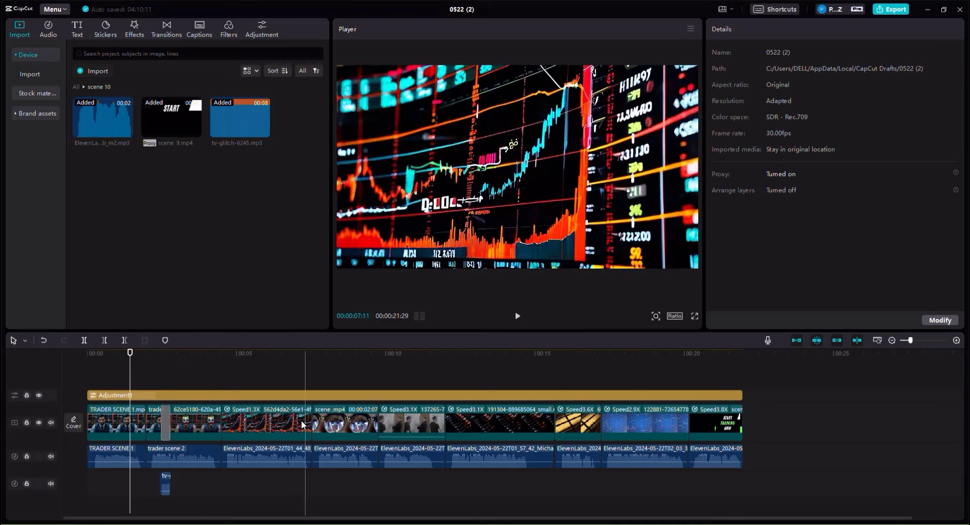
pyautogui.click(257, 422)
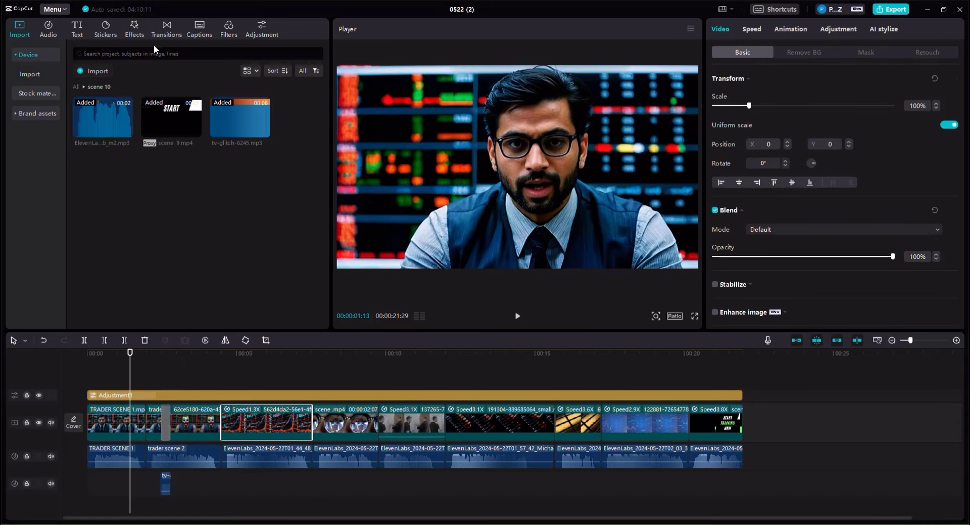
pyautogui.click(163, 33)
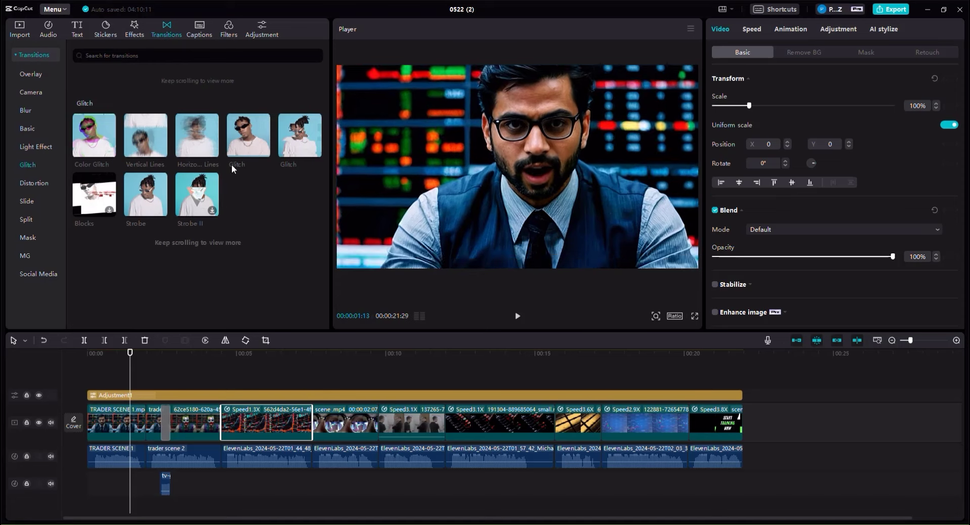
pyautogui.moveTo(145, 140)
pyautogui.moveTo(145, 139)
pyautogui.mouseDown()
pyautogui.moveTo(260, 422)
pyautogui.moveTo(208, 420)
pyautogui.moveTo(210, 429)
pyautogui.mouseUp()
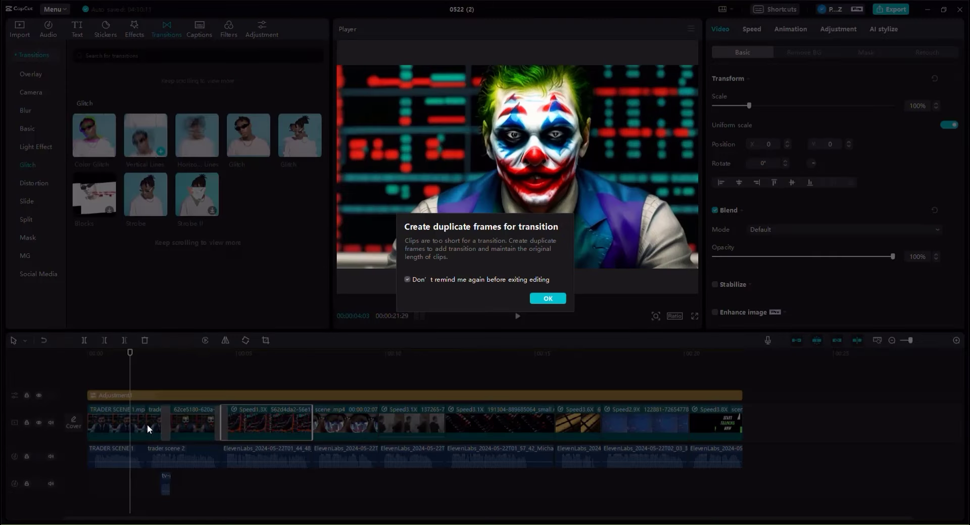
pyautogui.click(550, 301)
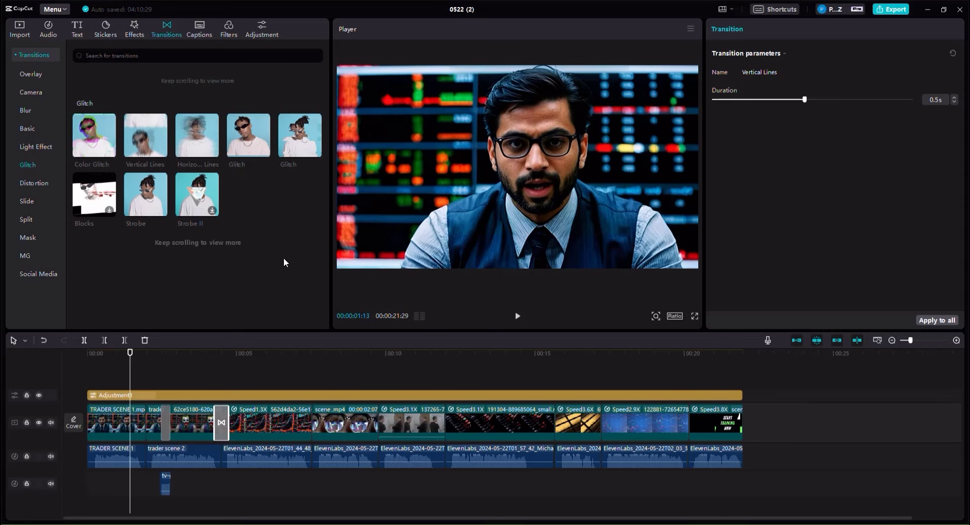
# Step: Add Glitch transitions before and after the scene.mp4 glasses clip, and between the 137265 and 191304 clips
pyautogui.moveTo(299, 157)
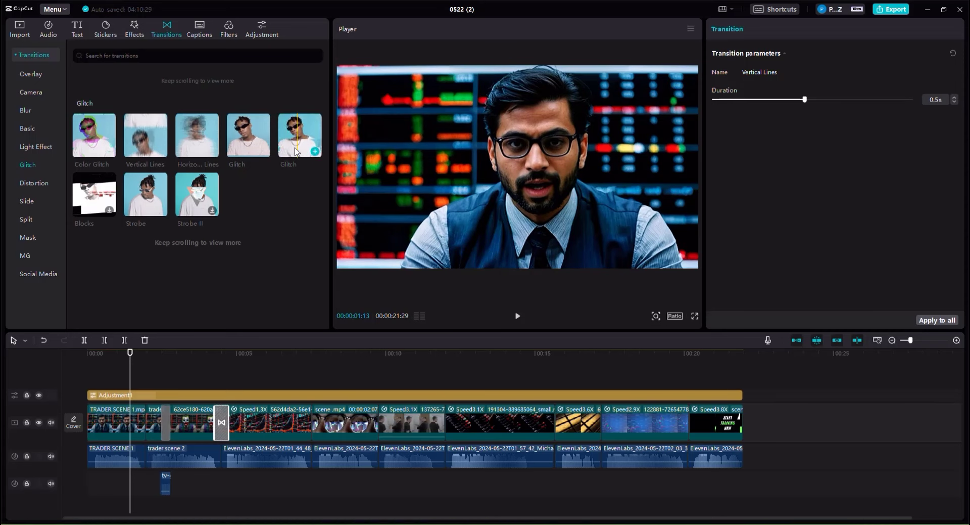
pyautogui.moveTo(296, 151); pyautogui.dragTo(312, 422)
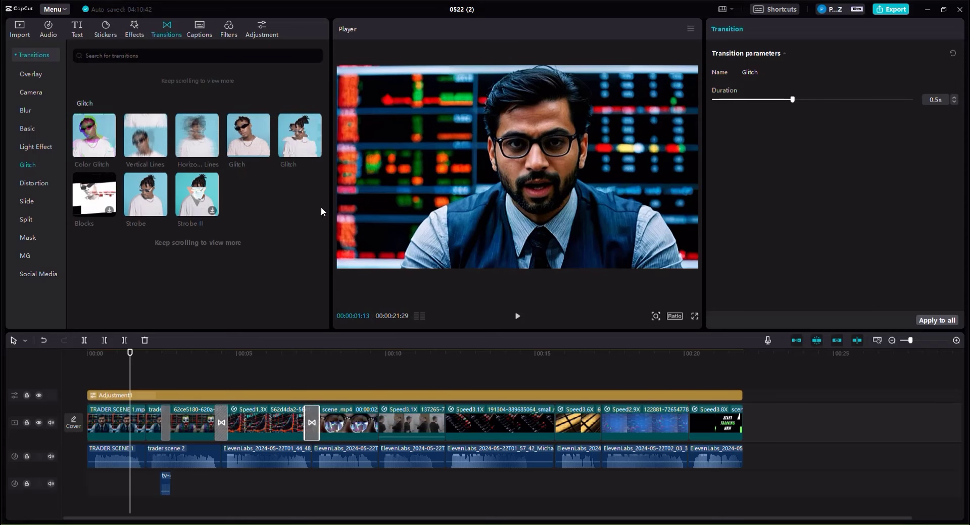
pyautogui.moveTo(248, 142); pyautogui.dragTo(441, 425)
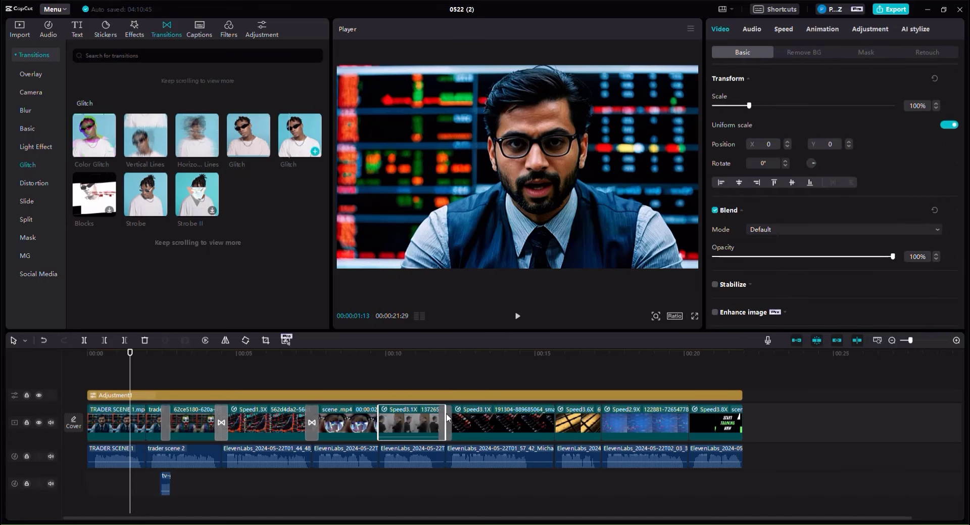
pyautogui.moveTo(284, 143); pyautogui.dragTo(378, 427)
pyautogui.click(376, 425)
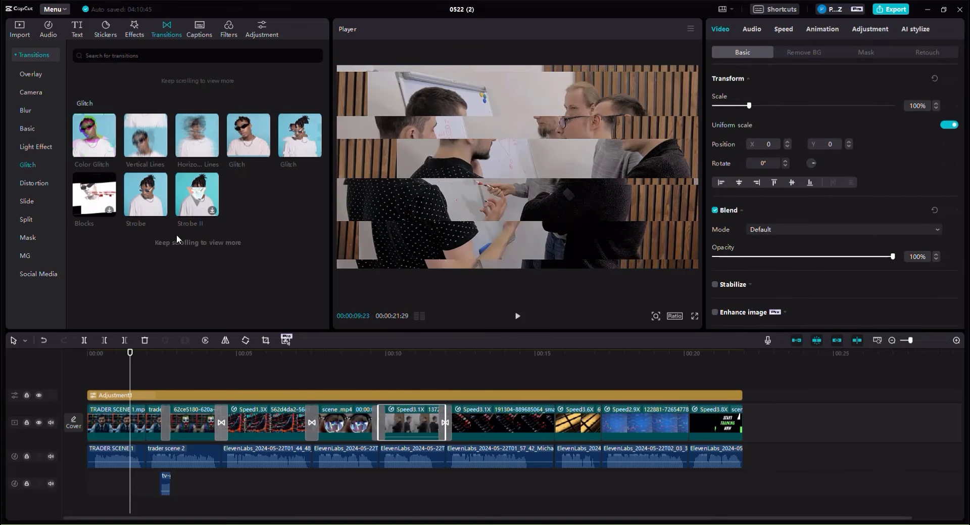
# Step: Add Color Glitch transitions after the 191304 clip and before the final clip, plus a glitch-category transition before the 122881 clip
pyautogui.moveTo(529, 296); pyautogui.dragTo(587, 426)
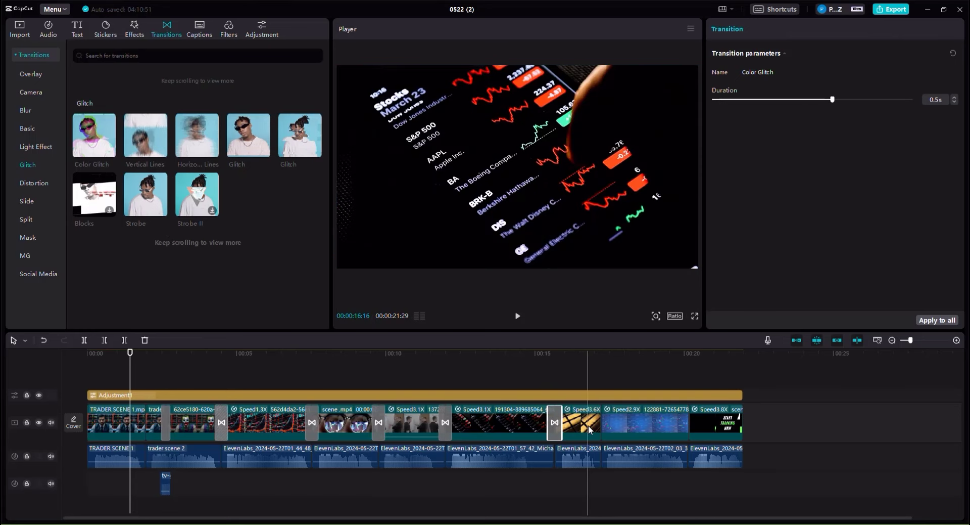
pyautogui.click(590, 427)
pyautogui.moveTo(178, 176); pyautogui.dragTo(600, 426)
pyautogui.click(644, 423)
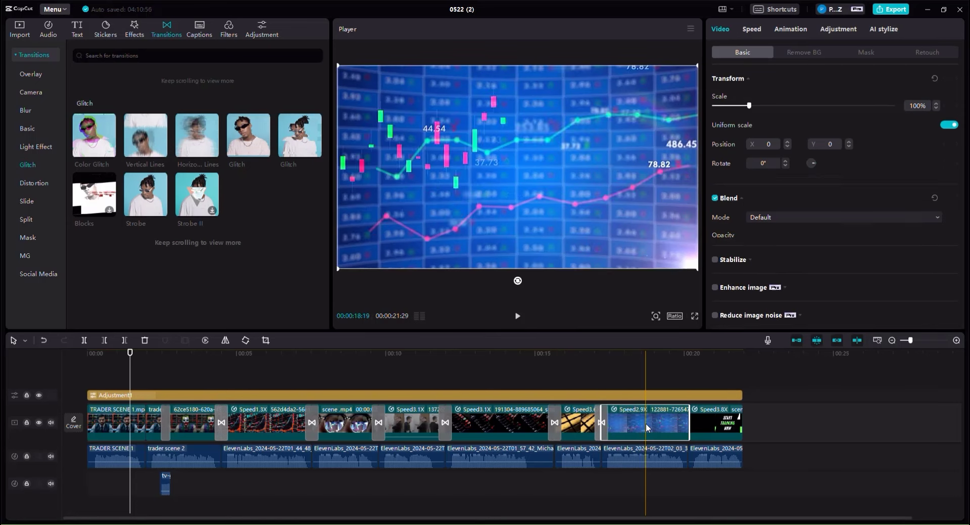
pyautogui.moveTo(101, 139); pyautogui.dragTo(692, 425)
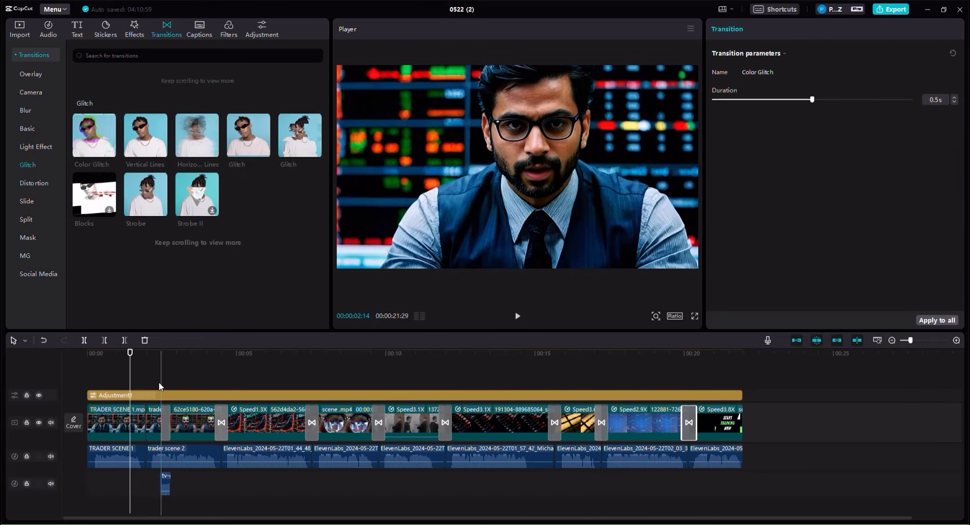
# Step: Copy the trimmed tv-glitch sound and paste it at the start of the transition from the clown to the chart clip
pyautogui.click(159, 382)
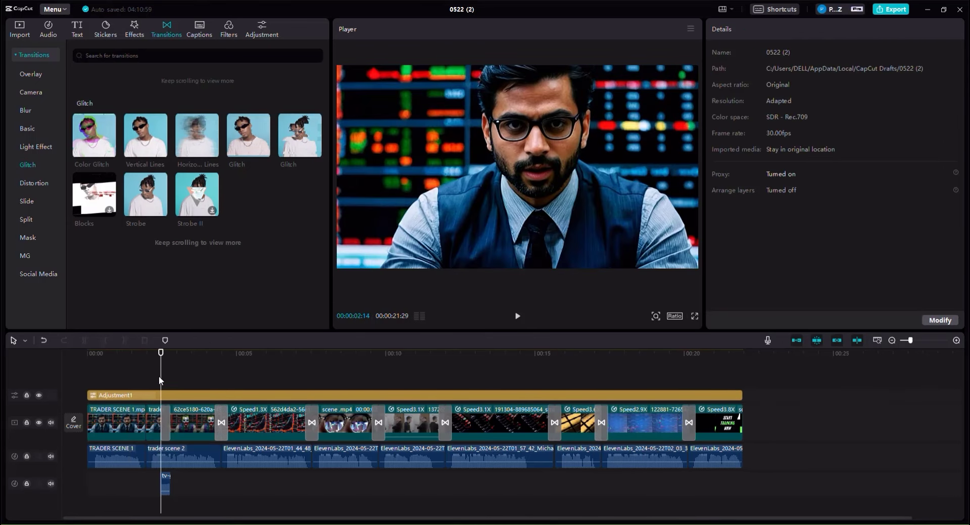
pyautogui.click(956, 341)
pyautogui.click(957, 340)
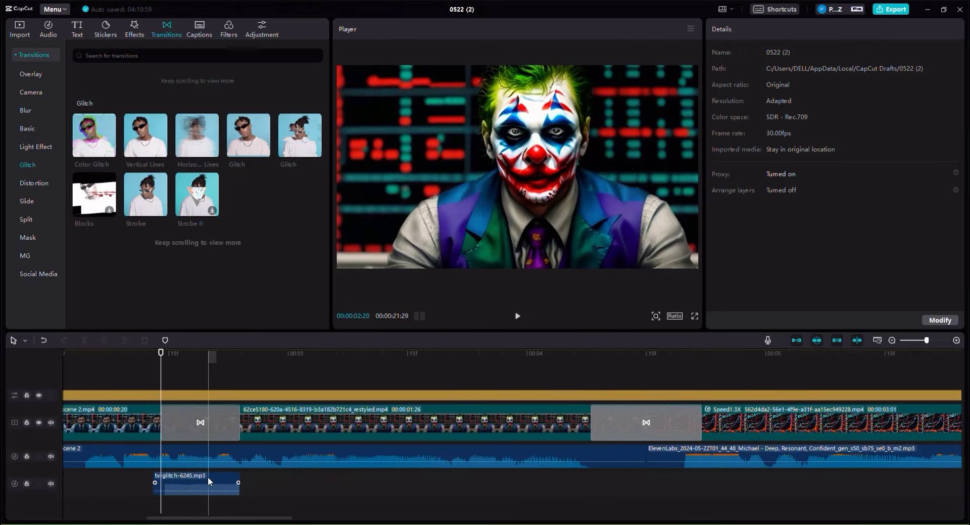
pyautogui.click(207, 476)
pyautogui.rightClick(211, 457)
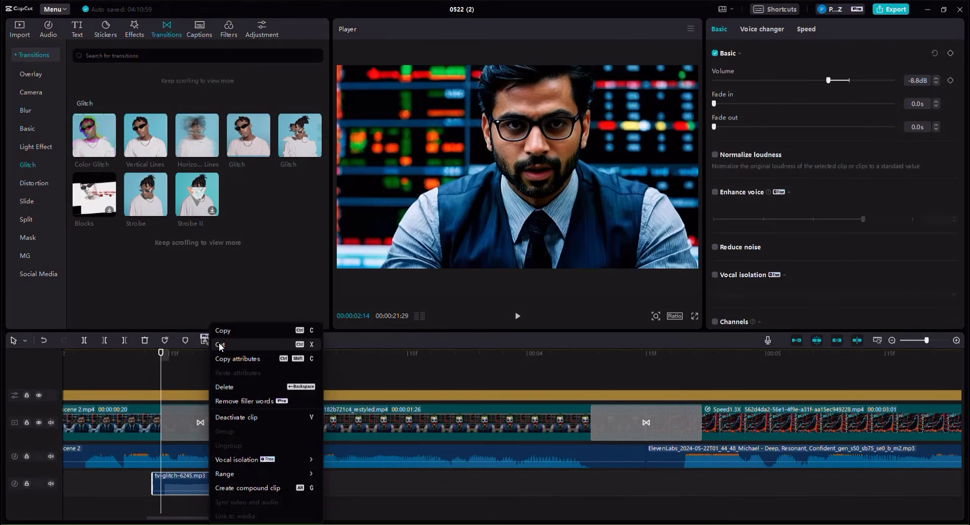
pyautogui.click(619, 349)
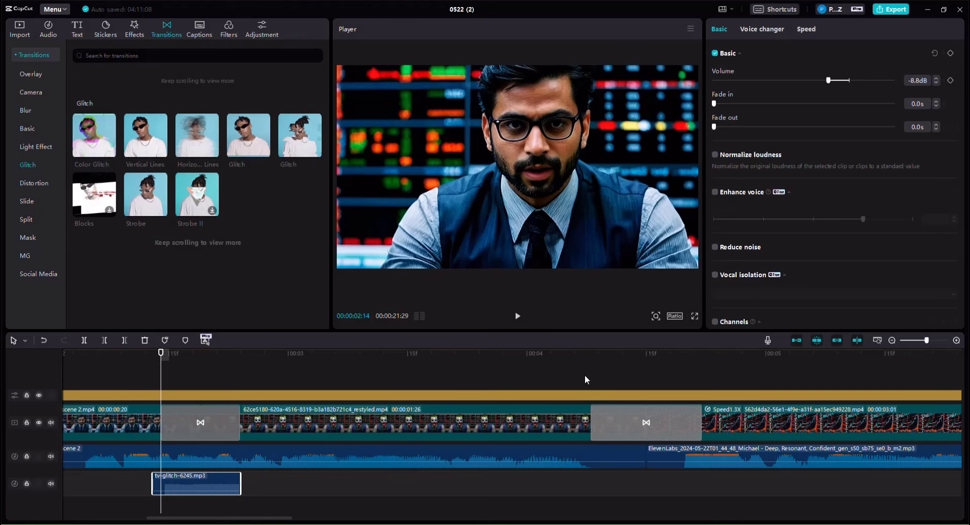
pyautogui.hotkey('ctrl', 'v')
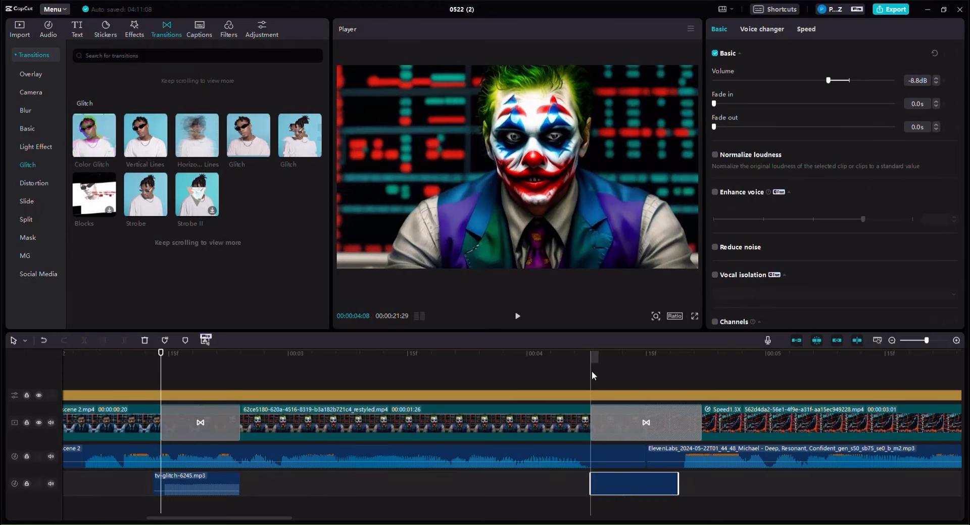
# Step: Paste the tv-glitch sound at the start of the transitions before and after the scene.mp4 glasses clip and between the 137265 and 191304 clips
pyautogui.click(893, 340)
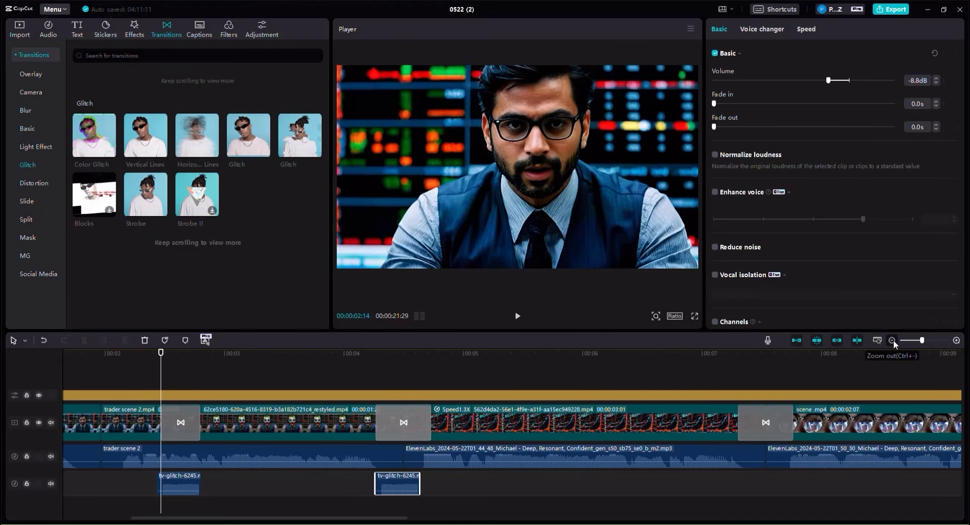
pyautogui.click(893, 339)
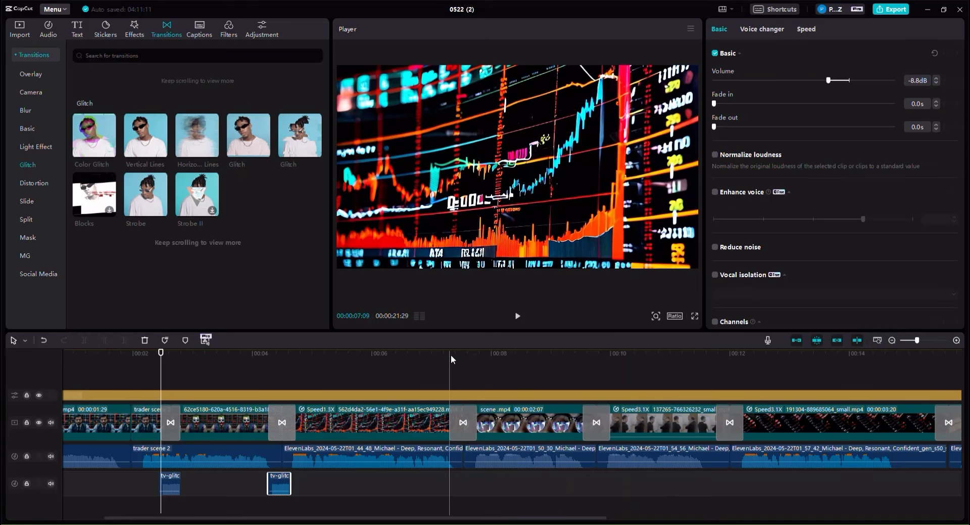
pyautogui.hotkey('ctrl', 'v')
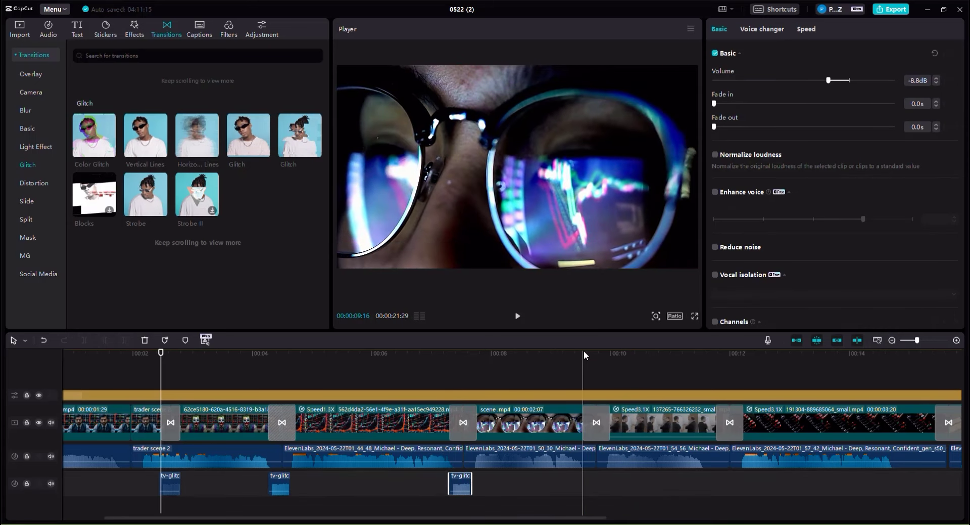
pyautogui.hotkey('ctrl', 'v')
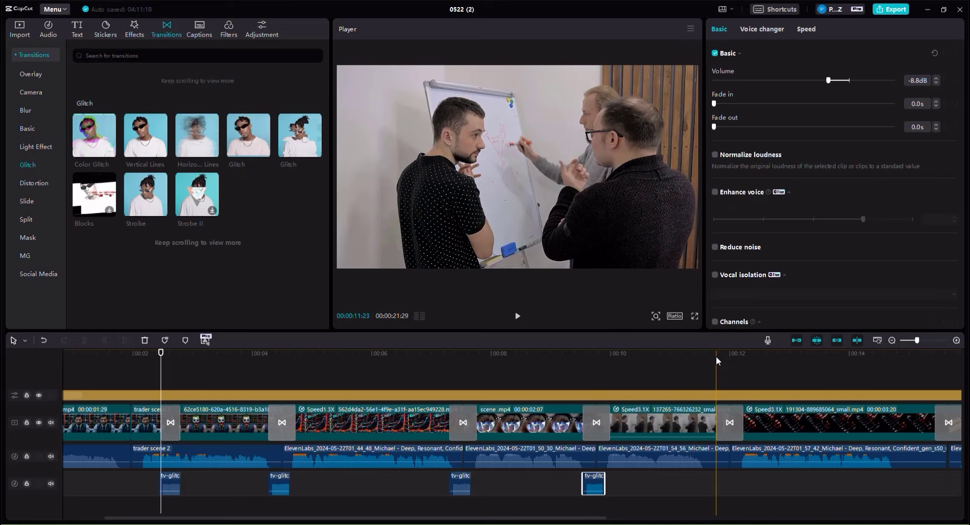
pyautogui.hotkey('ctrl', 'v')
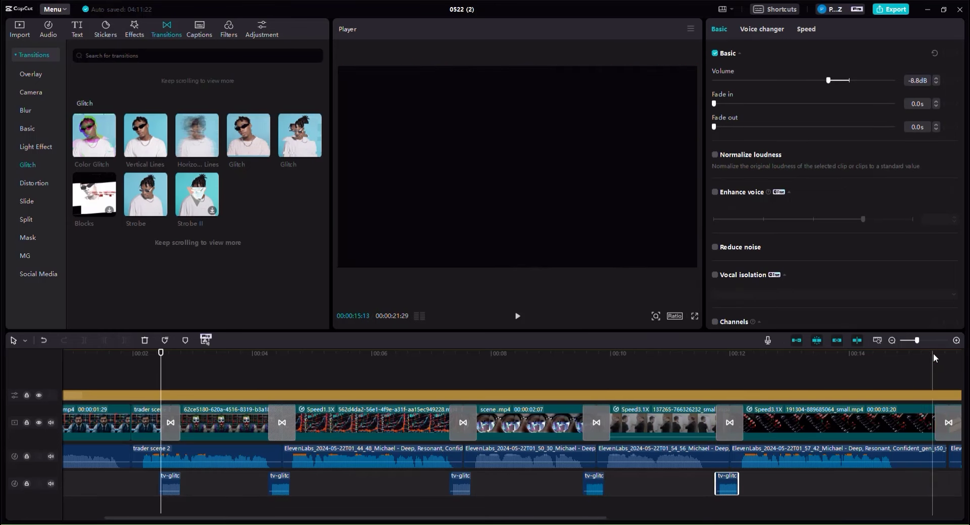
# Step: Paste the tv-glitch sound at the start of the transitions before and after the 69279 clip and before the final scene 9 clip
pyautogui.hotkey('ctrl', 'v')
pyautogui.hscroll(5, 933, 353)
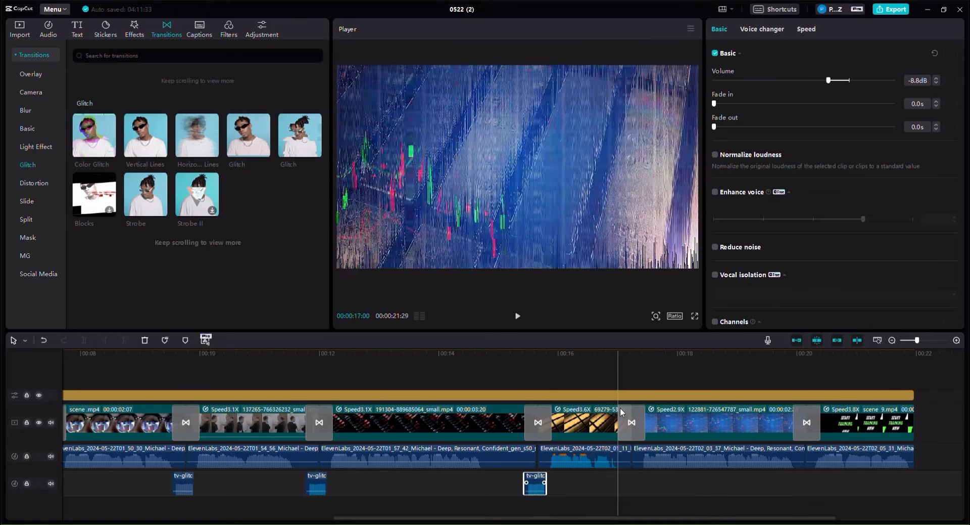
pyautogui.hotkey('ctrl', 'v')
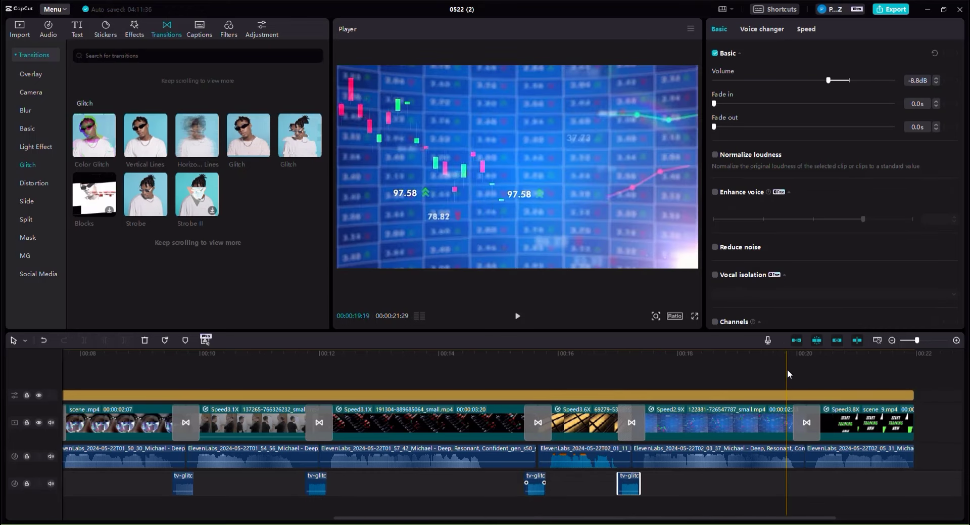
pyautogui.hotkey('ctrl', 'v')
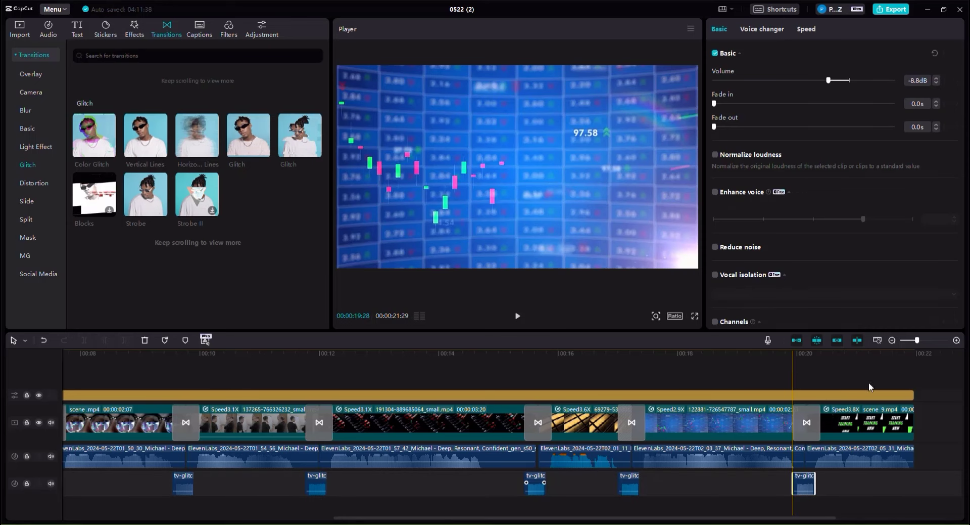
# Step: Generate English auto captions for the video from its start and apply the uppercase white Pro template with a green highlighted word to all captions
pyautogui.click(893, 340)
pyautogui.click(893, 340)
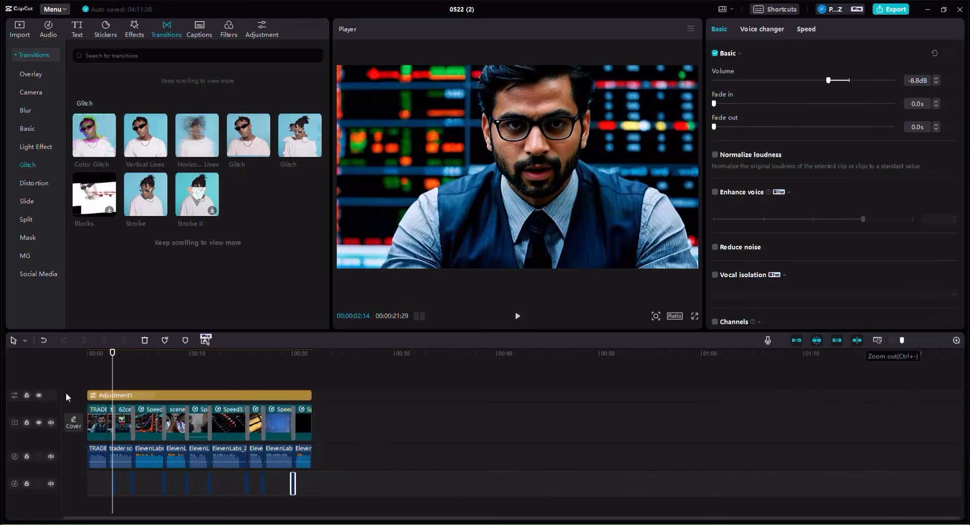
pyautogui.moveTo(108, 352); pyautogui.dragTo(38, 344)
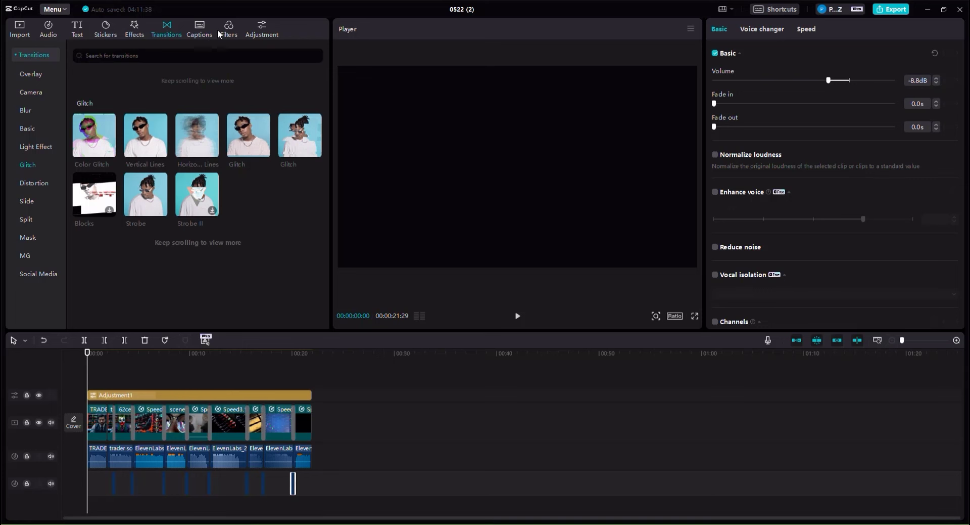
pyautogui.click(218, 29)
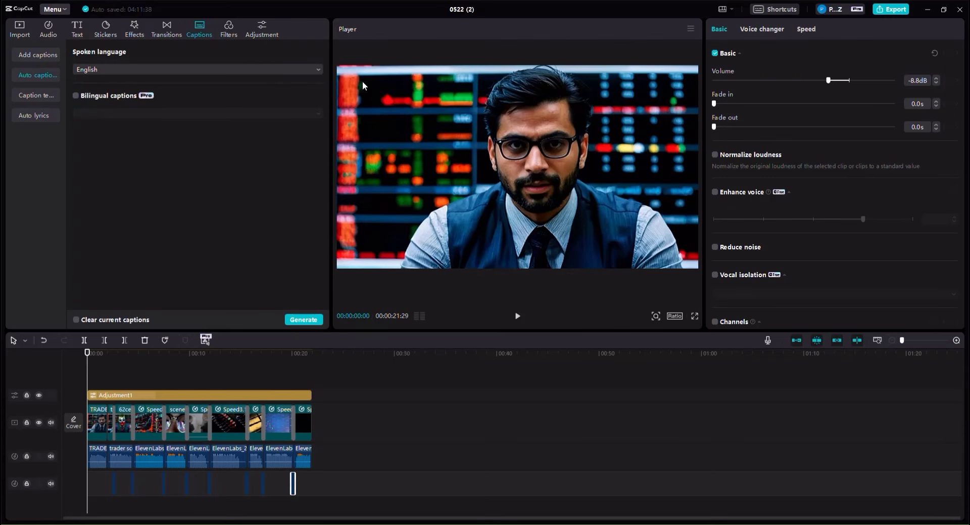
pyautogui.click(301, 320)
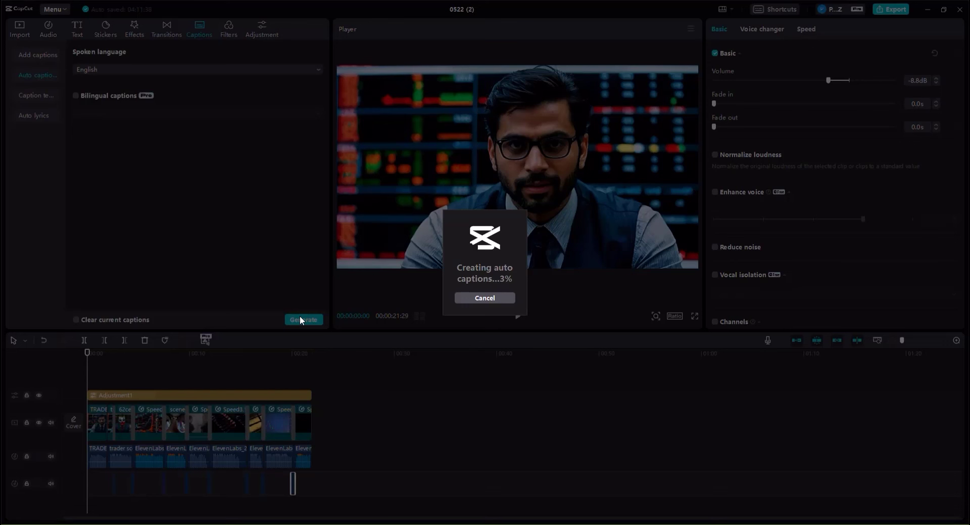
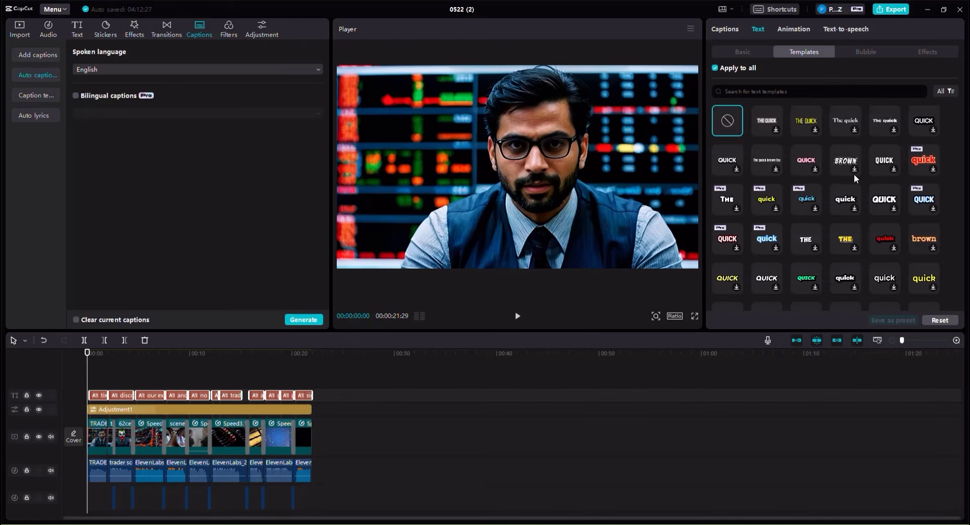
pyautogui.scroll(-3, 854, 174)
pyautogui.scroll(-1, 854, 173)
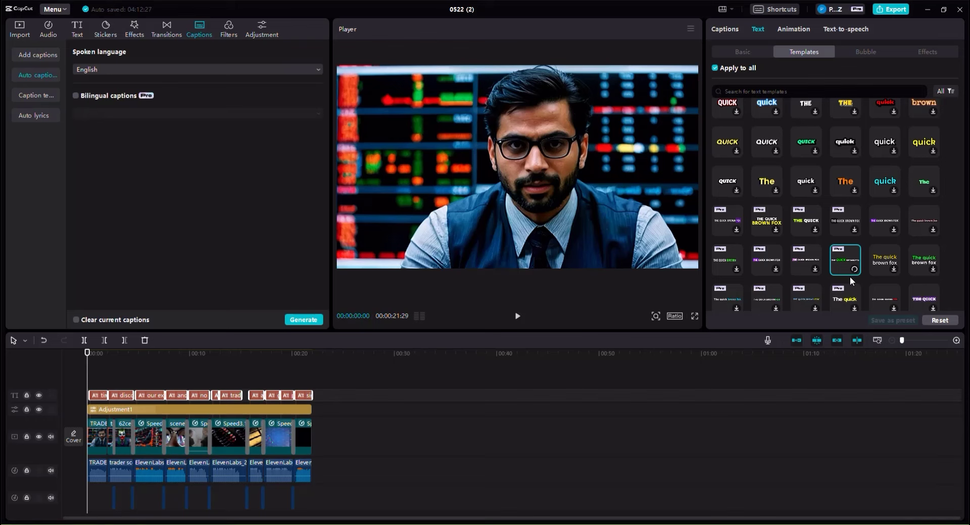
# Step: Add the Glitch video effect above the captions at the start of the timeline and extend it over the full video
pyautogui.click(138, 32)
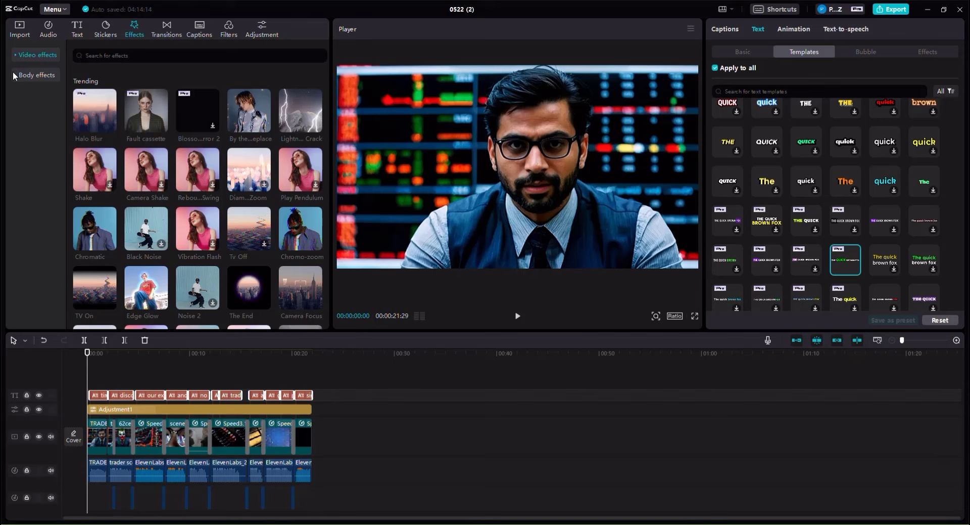
pyautogui.click(12, 60)
pyautogui.click(27, 183)
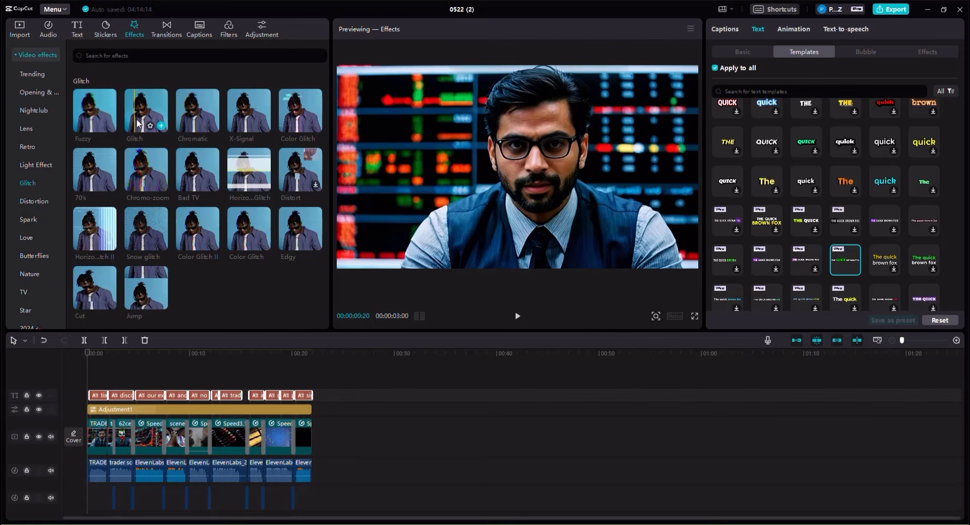
pyautogui.click(119, 381)
pyautogui.moveTo(119, 382)
pyautogui.mouseDown()
pyautogui.moveTo(88, 380)
pyautogui.moveTo(117, 379)
pyautogui.mouseUp()
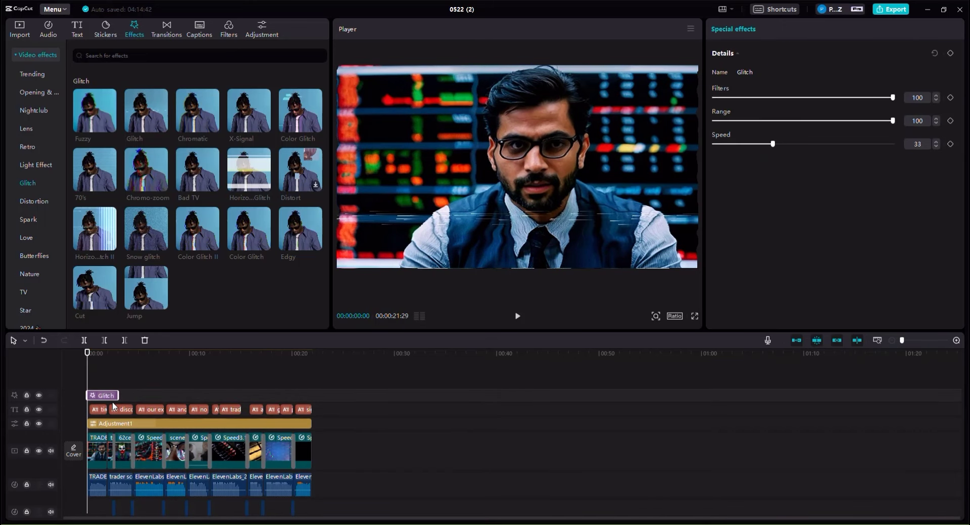
pyautogui.moveTo(117, 396); pyautogui.dragTo(309, 403)
# Step: Set the Glitch effect's Filters to 30, Range to 38 and Speed to 17, and check the result on the opening scene
pyautogui.click(782, 120)
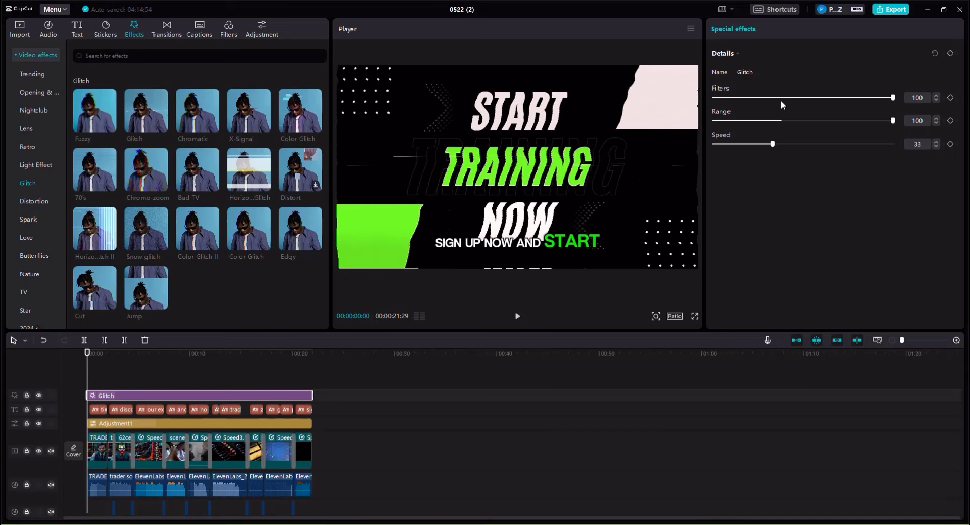
pyautogui.click(780, 98)
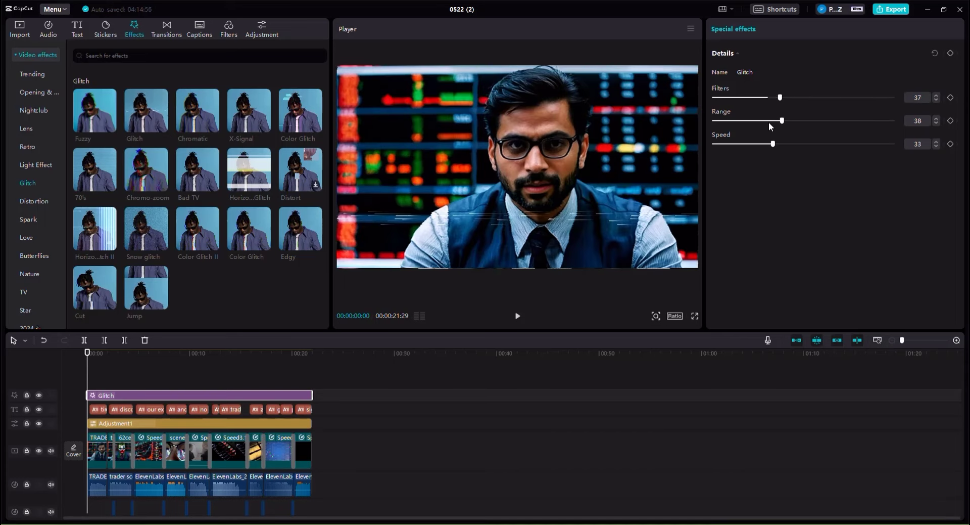
pyautogui.click(745, 144)
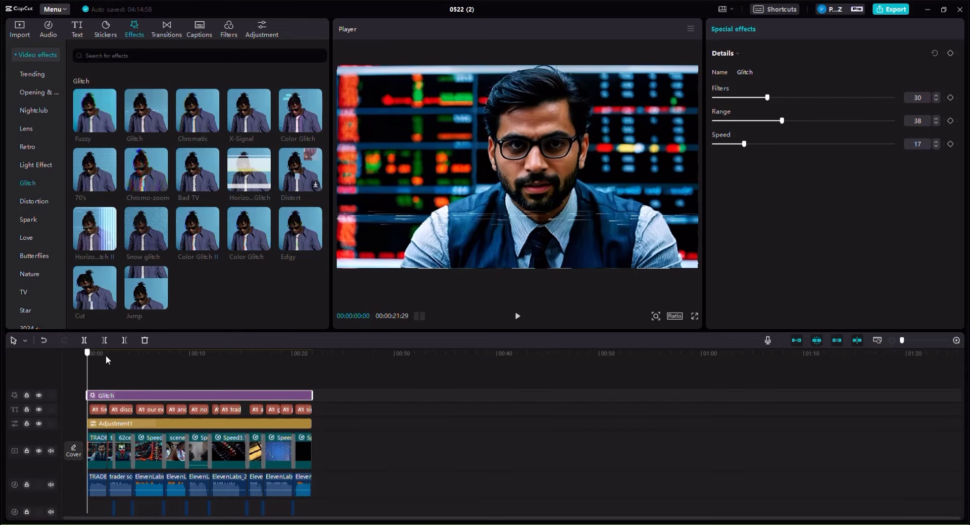
pyautogui.click(131, 354)
pyautogui.moveTo(155, 360); pyautogui.dragTo(72, 360)
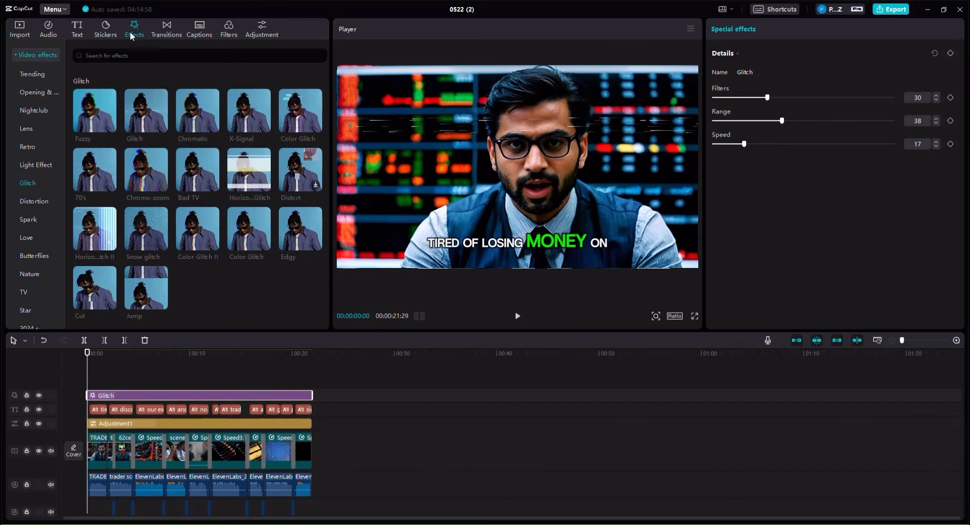
# Step: Add the Tv Off effect at the very start of the video, shorten it to about 21 frames and preview the opening
pyautogui.click(36, 94)
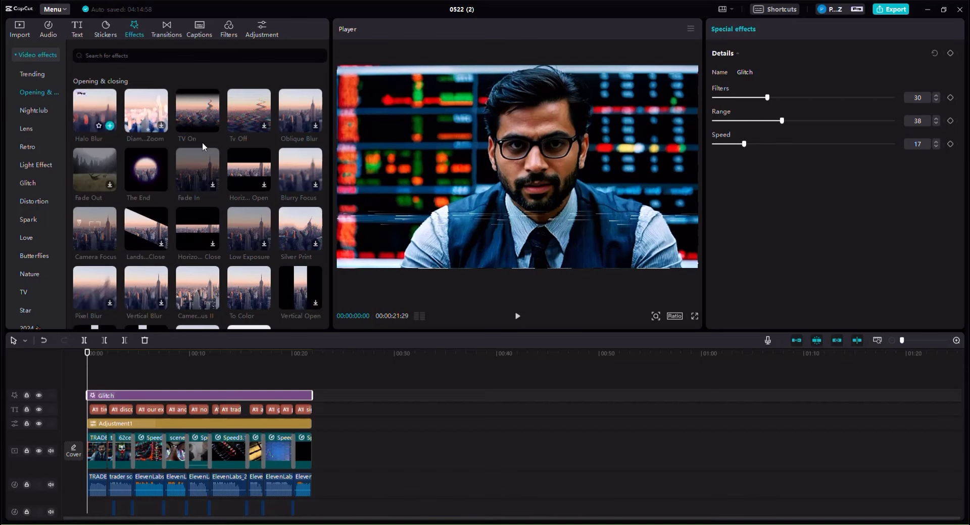
pyautogui.moveTo(248, 116); pyautogui.dragTo(80, 380)
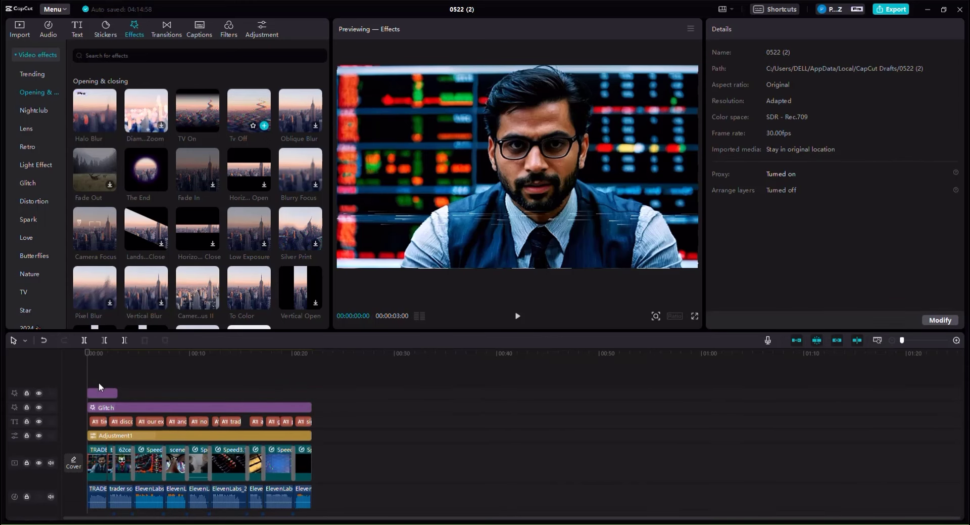
pyautogui.click(956, 340)
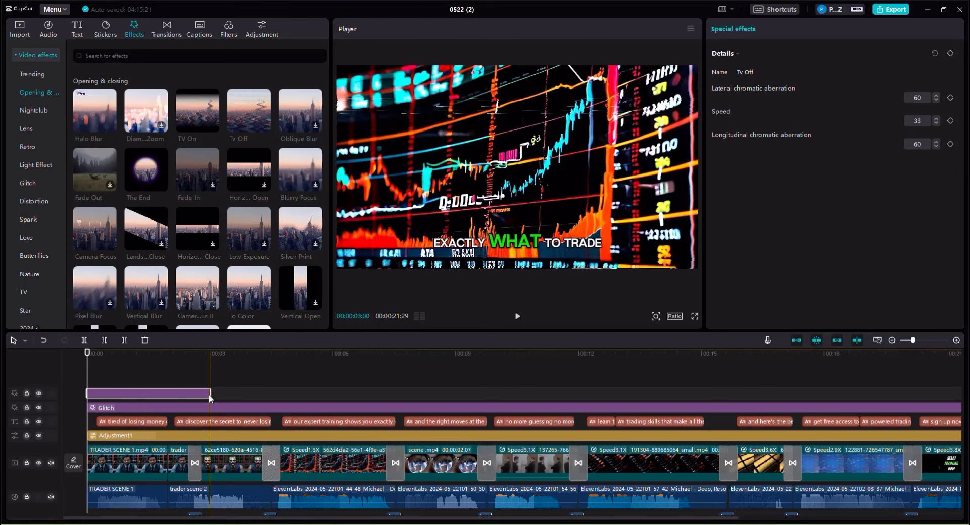
pyautogui.moveTo(209, 393); pyautogui.dragTo(117, 394)
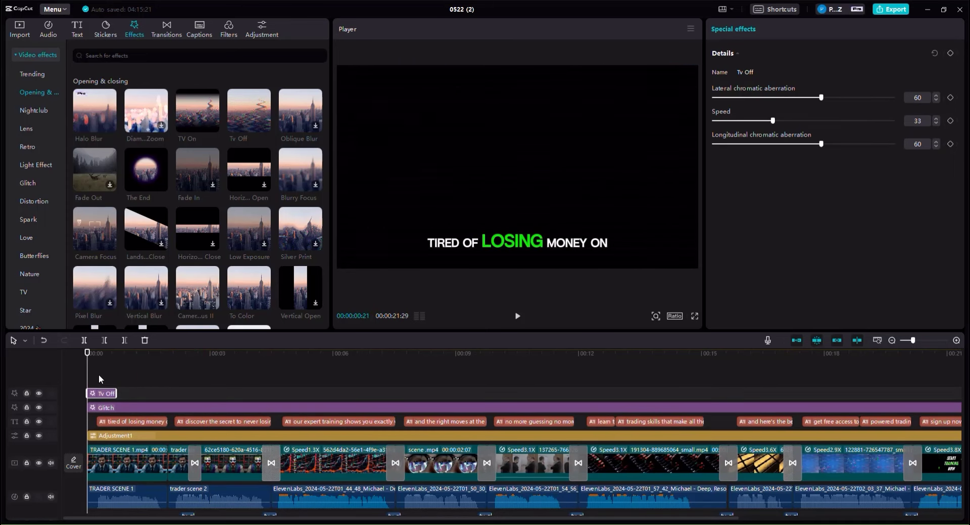
pyautogui.moveTo(87, 360); pyautogui.dragTo(123, 360)
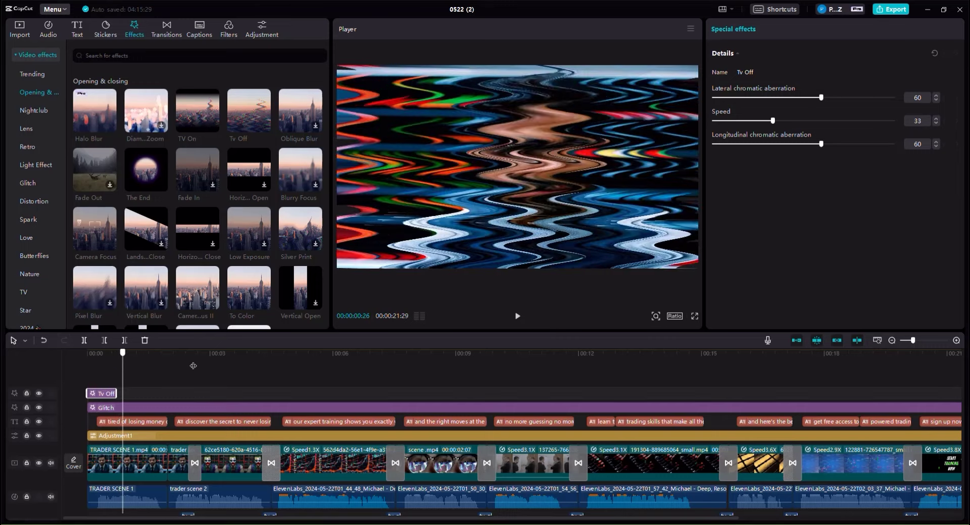
pyautogui.moveTo(913, 340); pyautogui.dragTo(902, 339)
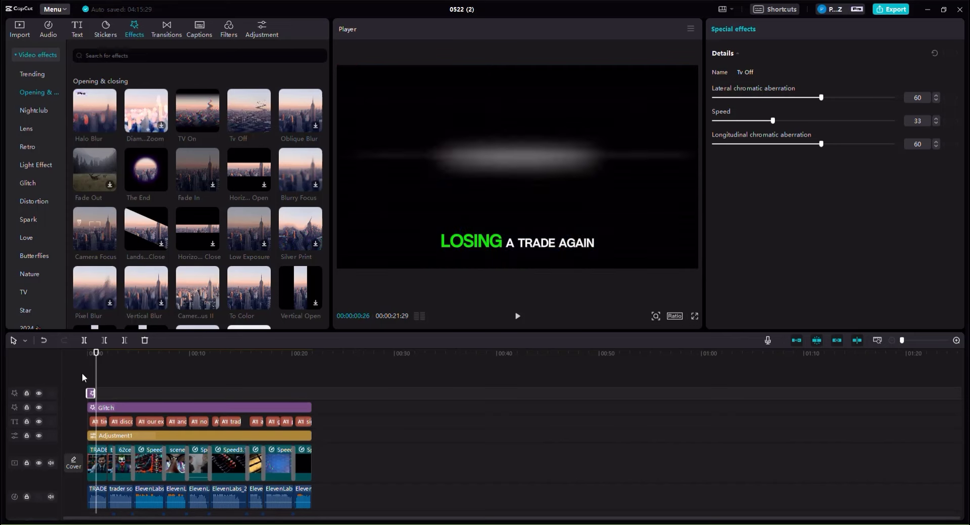
pyautogui.click(92, 350)
pyautogui.moveTo(92, 350); pyautogui.dragTo(107, 354)
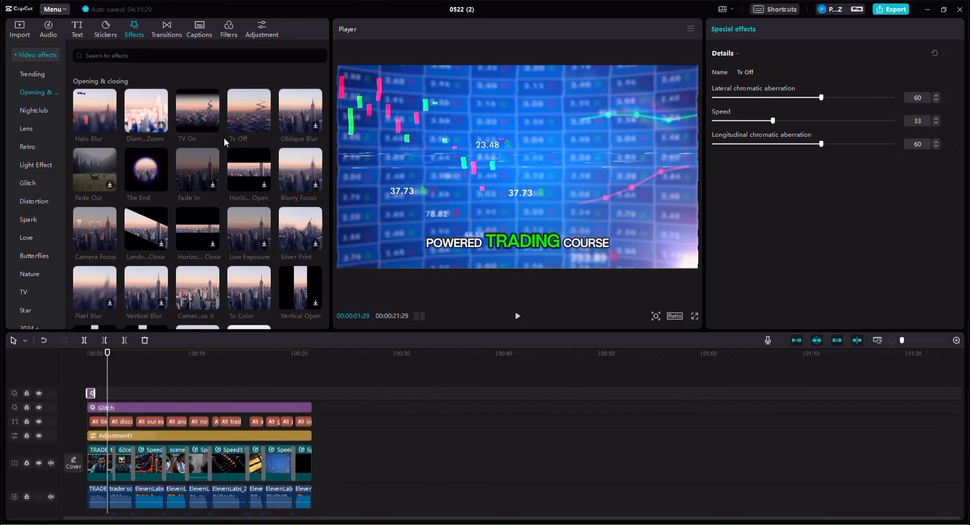
# Step: Add a second Tv Off effect at the video's end, trimmed to about half a second so that it ends with the final clip
pyautogui.click(250, 114)
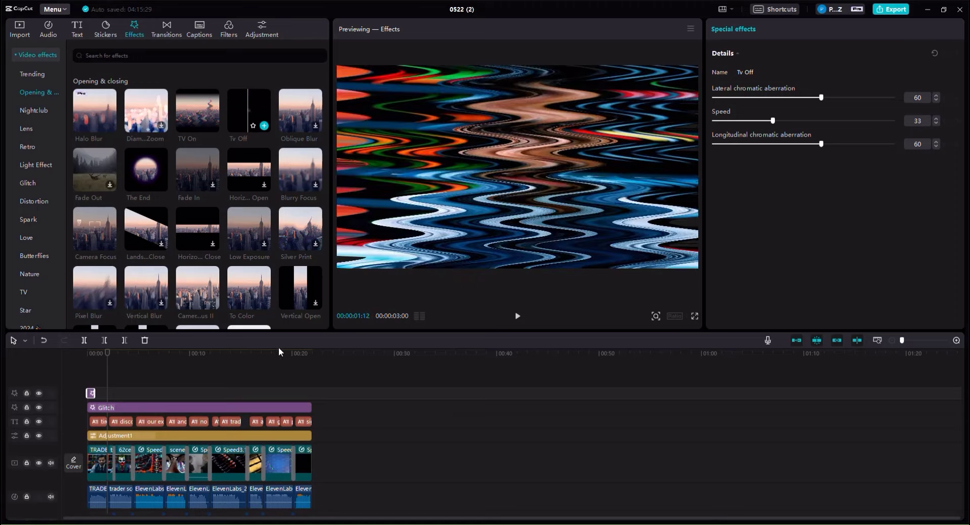
pyautogui.moveTo(278, 347); pyautogui.dragTo(282, 394)
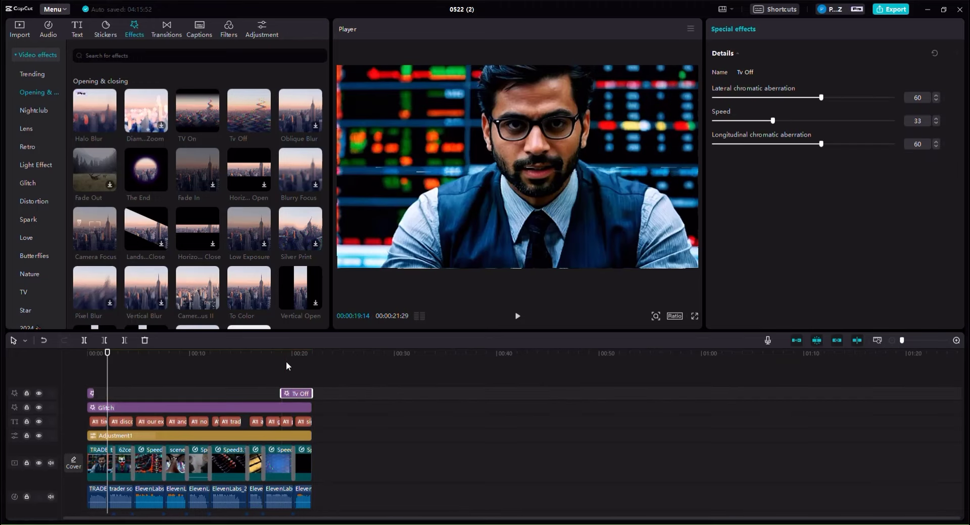
pyautogui.click(286, 361)
pyautogui.click(957, 340)
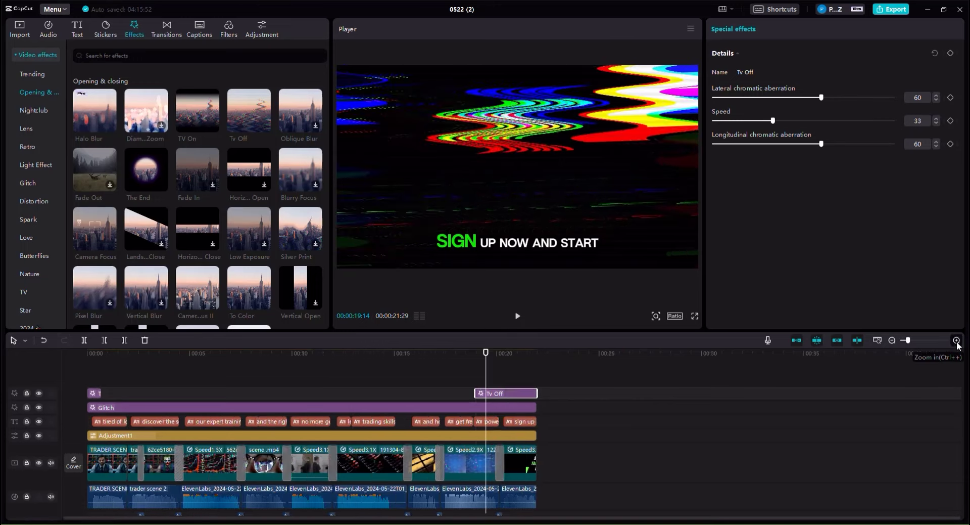
pyautogui.click(957, 340)
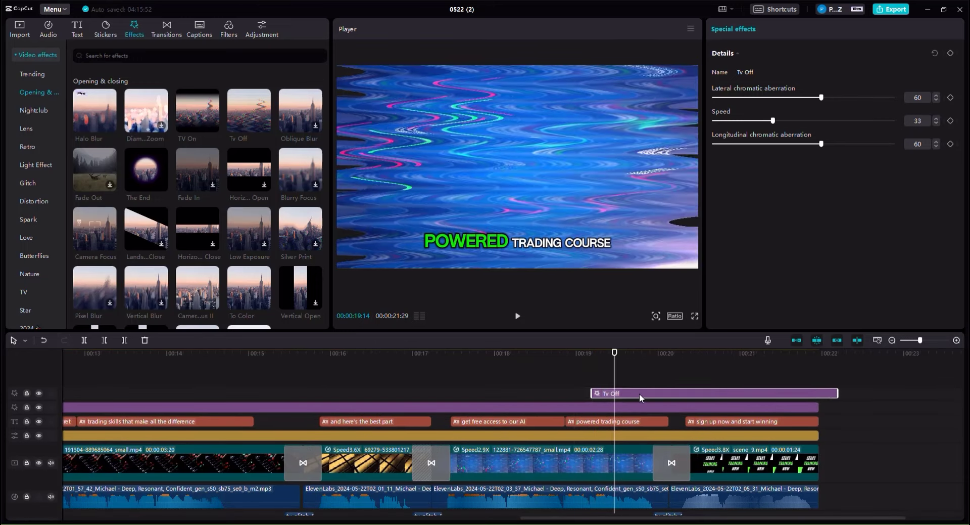
pyautogui.moveTo(639, 393); pyautogui.dragTo(788, 398)
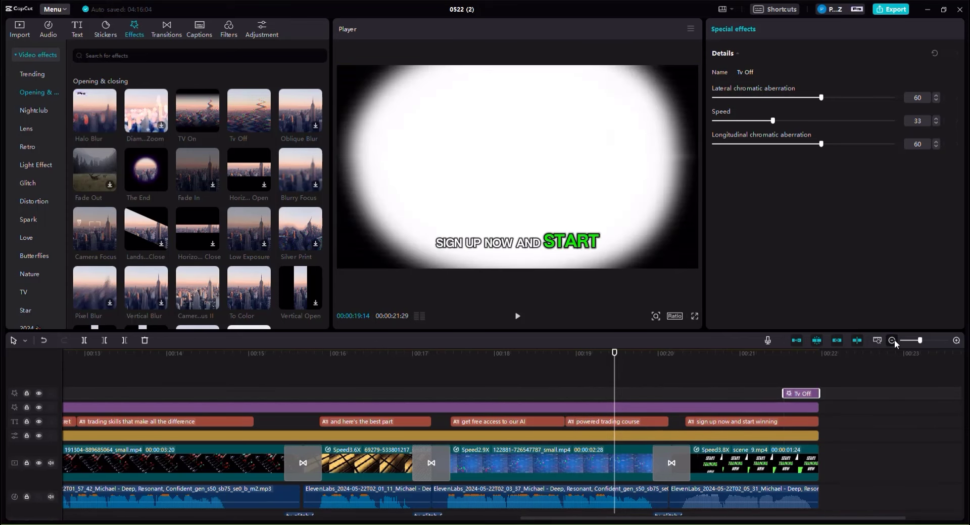
# Step: Scrub through the first scenes of the edited video and return the playhead to the beginning
pyautogui.click(892, 340)
pyautogui.click(236, 364)
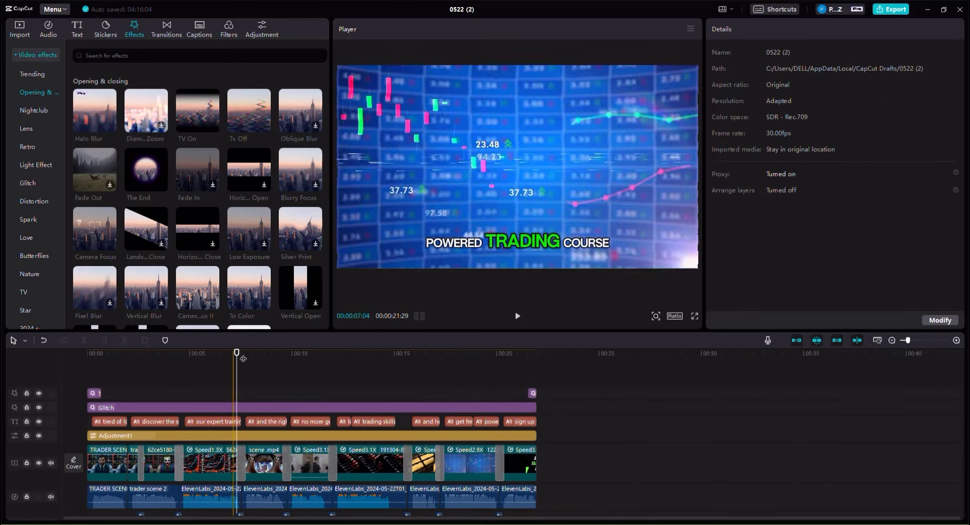
pyautogui.moveTo(136, 353); pyautogui.dragTo(26, 351)
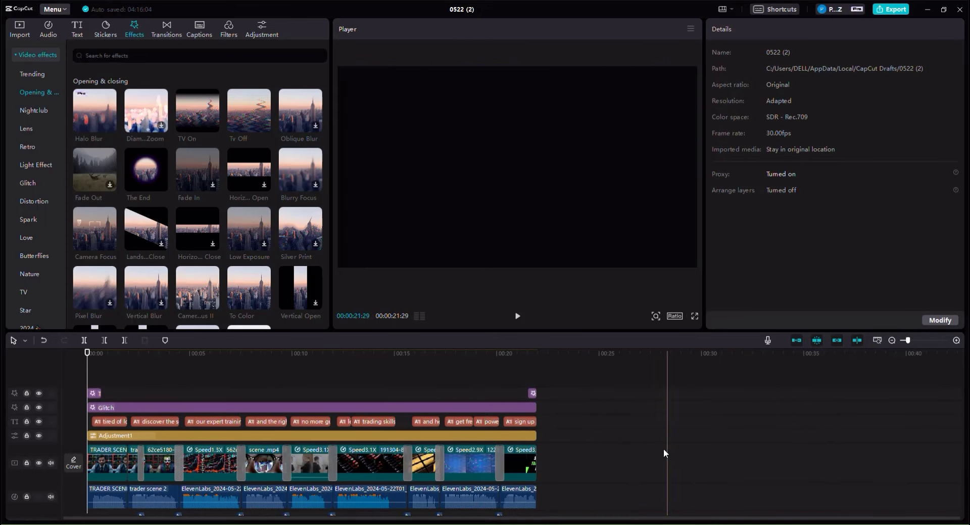
# Step: Search the music library for "trading music" and preview the Corporate VP Electronics and Trading City Fantasy Orchestra Loop tracks
pyautogui.scroll(-2, 657, 440)
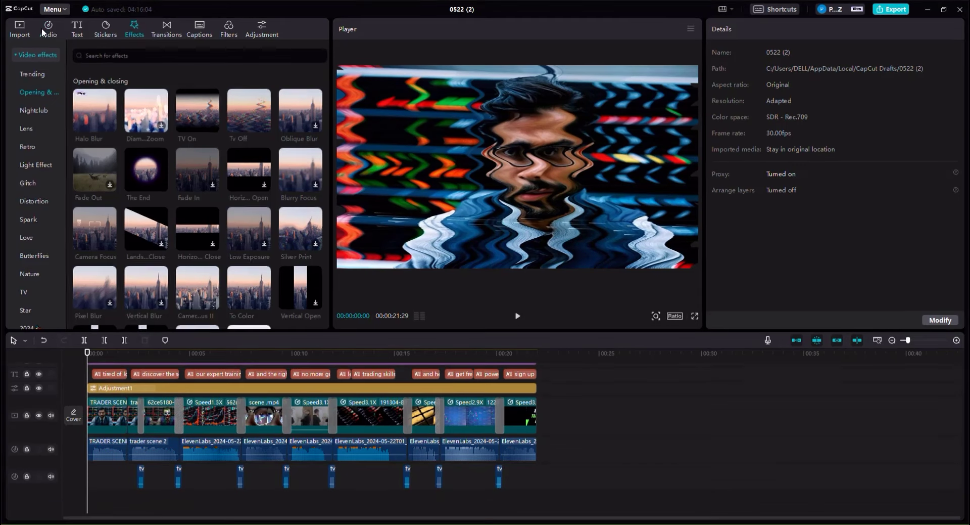
pyautogui.click(42, 28)
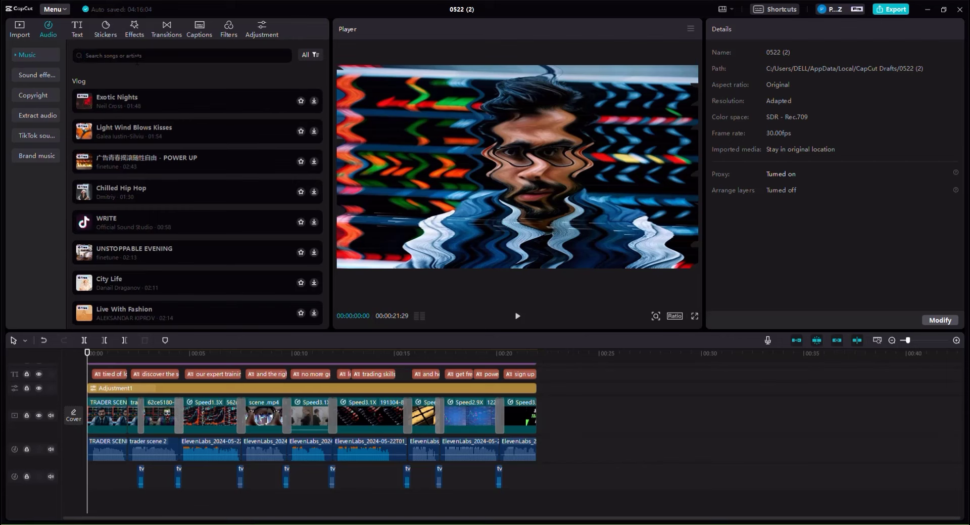
pyautogui.write('trading music')
pyautogui.press('Return')
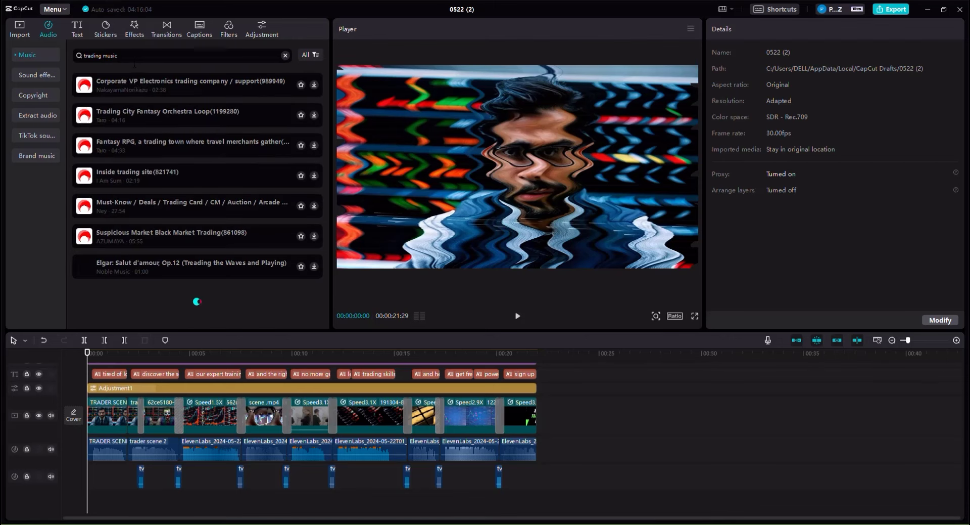
pyautogui.click(144, 81)
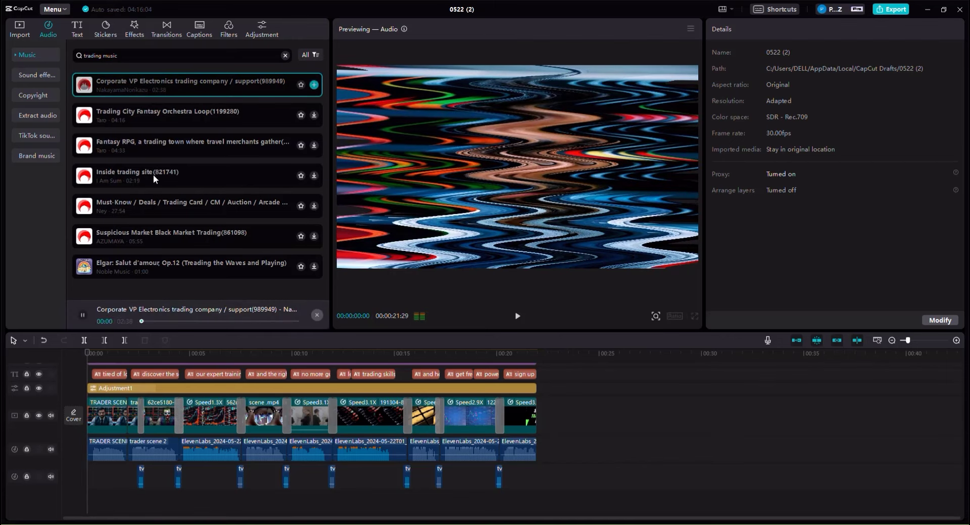
pyautogui.click(82, 316)
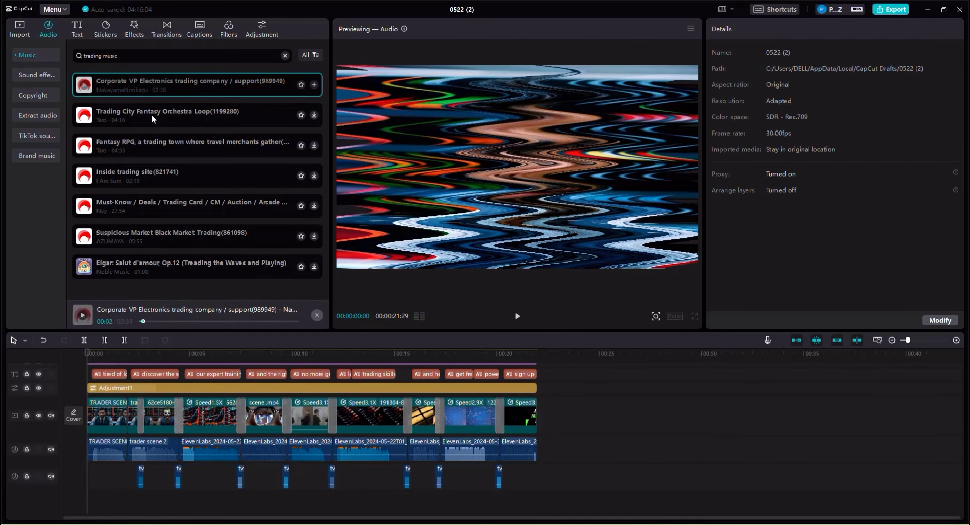
pyautogui.click(151, 114)
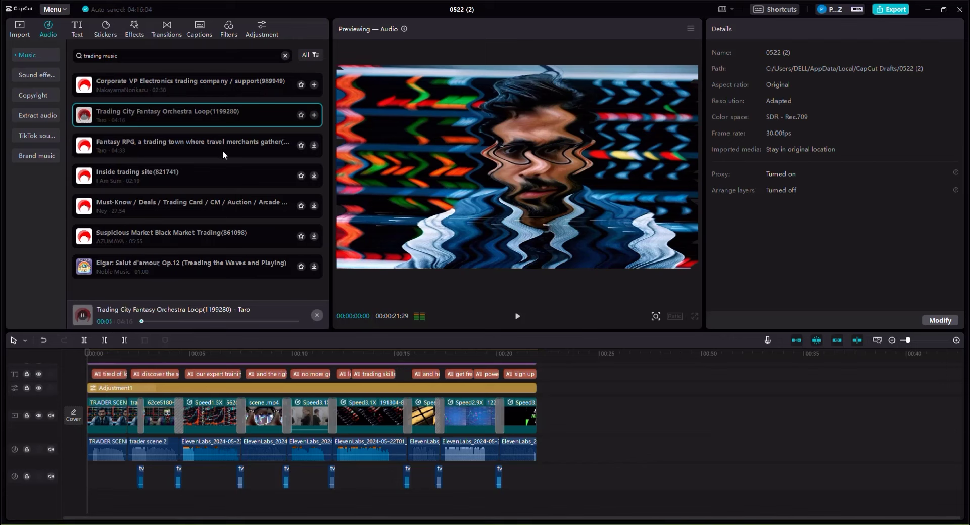
pyautogui.click(312, 116)
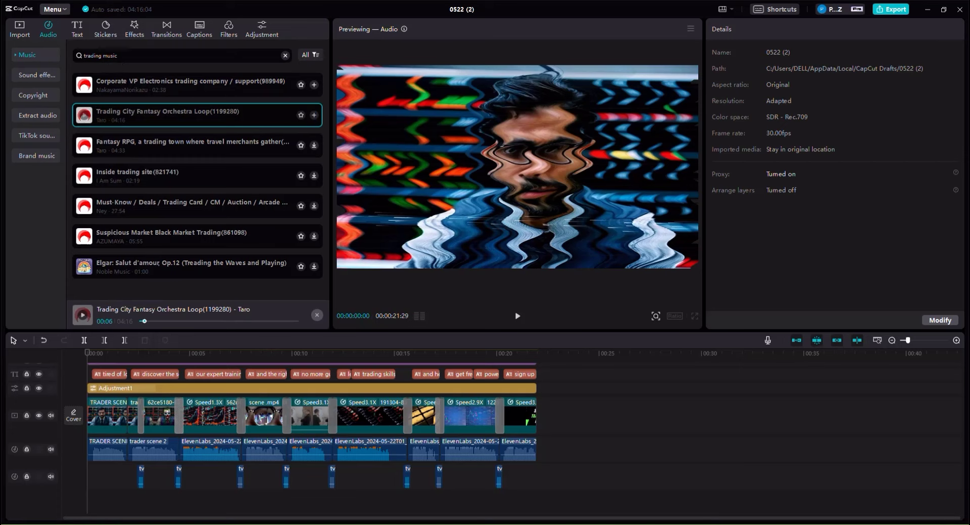
# Step: Change the music library search to "secret music"
pyautogui.press('BackSpace')
pyautogui.press('BackSpace')
pyautogui.press('BackSpace')
pyautogui.press('BackSpace')
pyautogui.press('BackSpace')
pyautogui.press('BackSpace')
pyautogui.press('BackSpace')
pyautogui.write('secre')
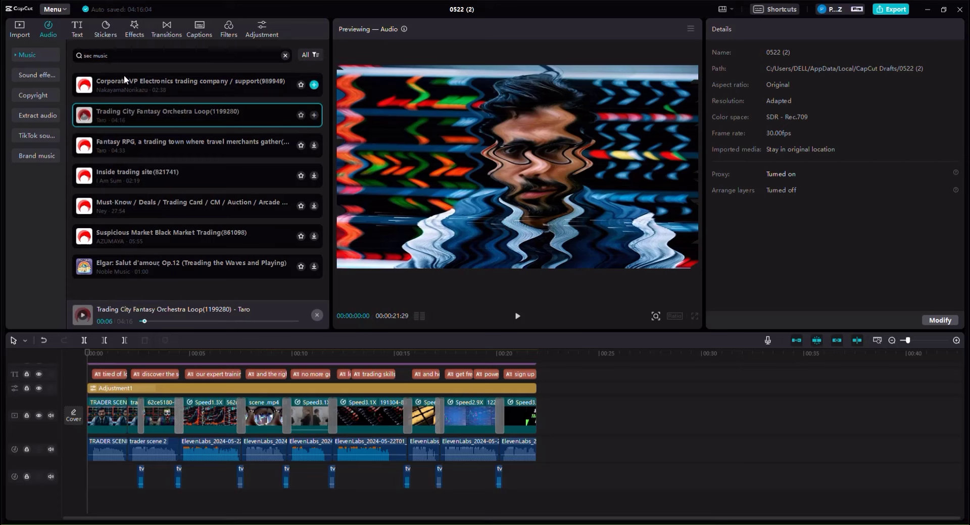
pyautogui.write('t')
pyautogui.press('Return')
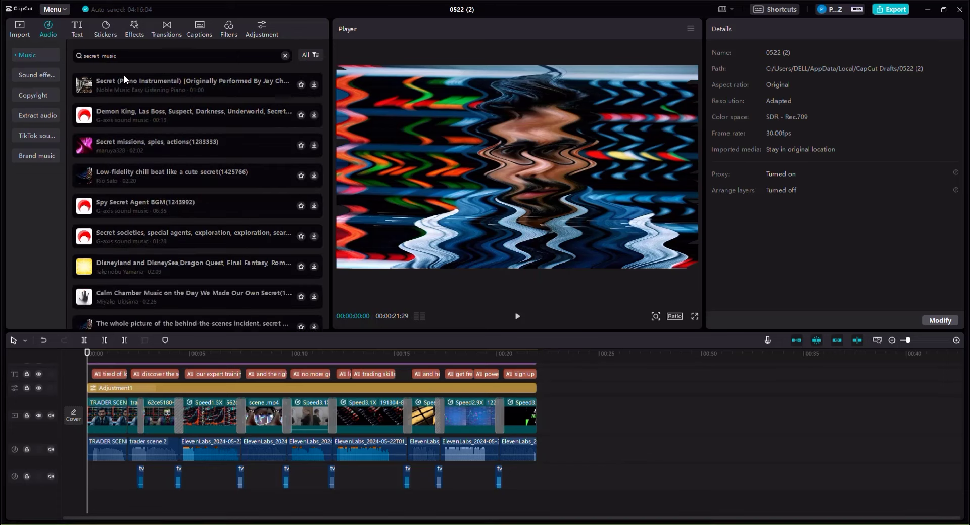
# Step: Preview the first two results and place the "Demon King, Las Boss, Suspect" track on a new audio track at the video's start
pyautogui.click(153, 87)
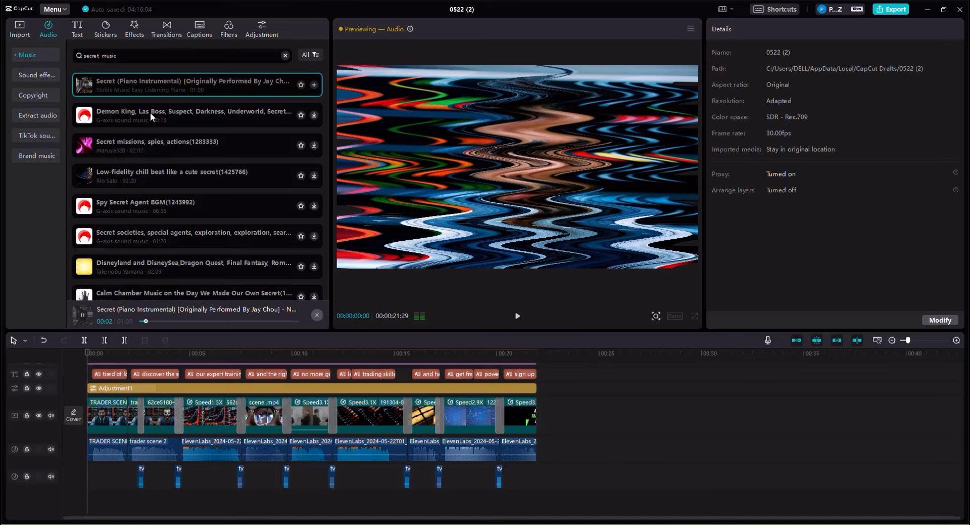
pyautogui.click(150, 112)
pyautogui.scroll(-1, 175, 158)
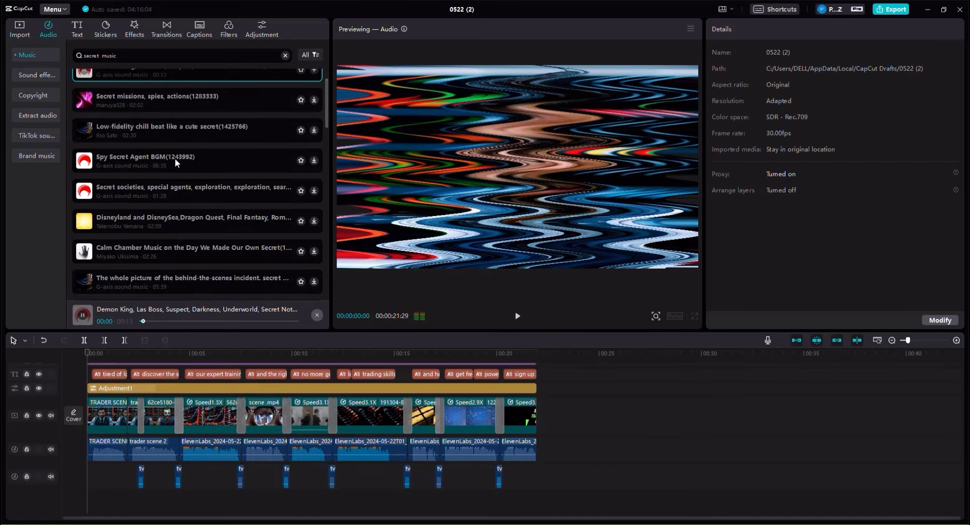
pyautogui.scroll(1, 75, 272)
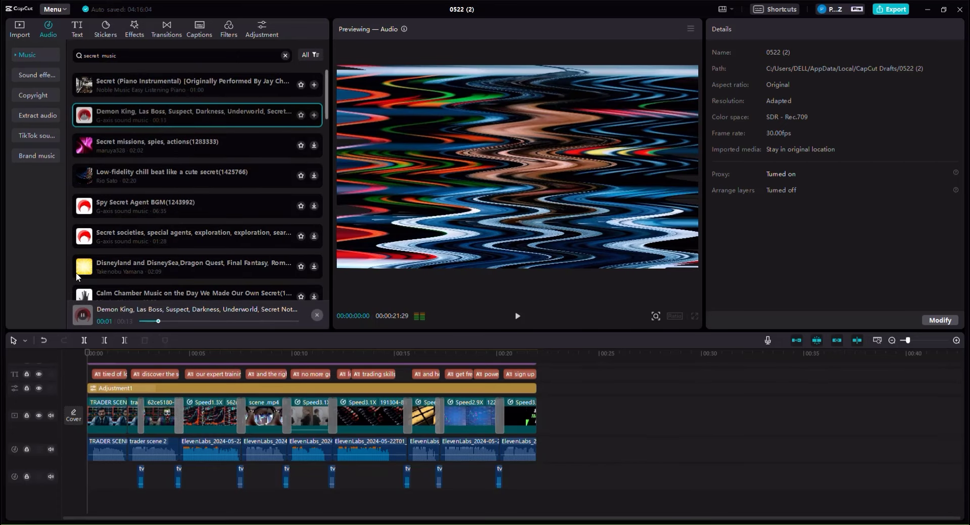
pyautogui.click(83, 314)
pyautogui.moveTo(159, 123); pyautogui.dragTo(89, 518)
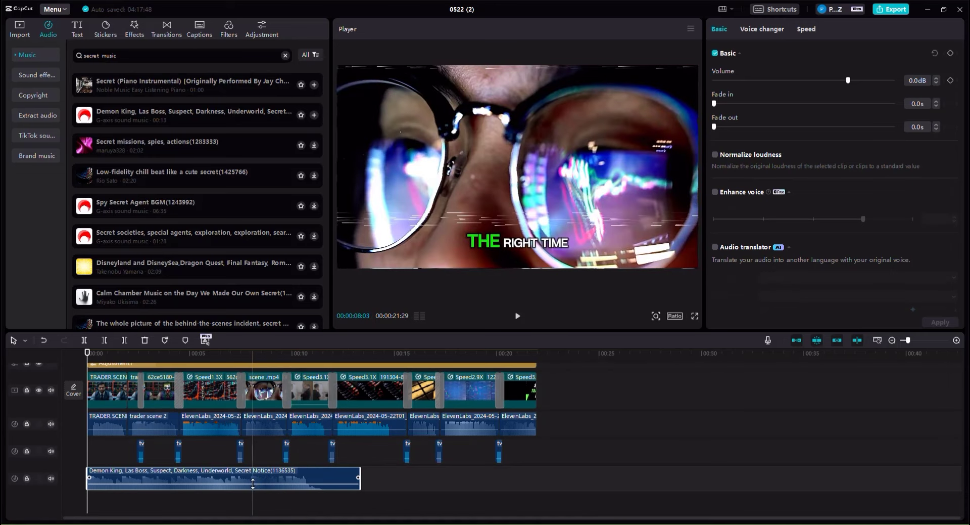
# Step: Lower the background music's volume to -18.3 dB, play the opening to check the mix, and reduce it to -22.1 dB
pyautogui.moveTo(254, 487); pyautogui.dragTo(250, 486)
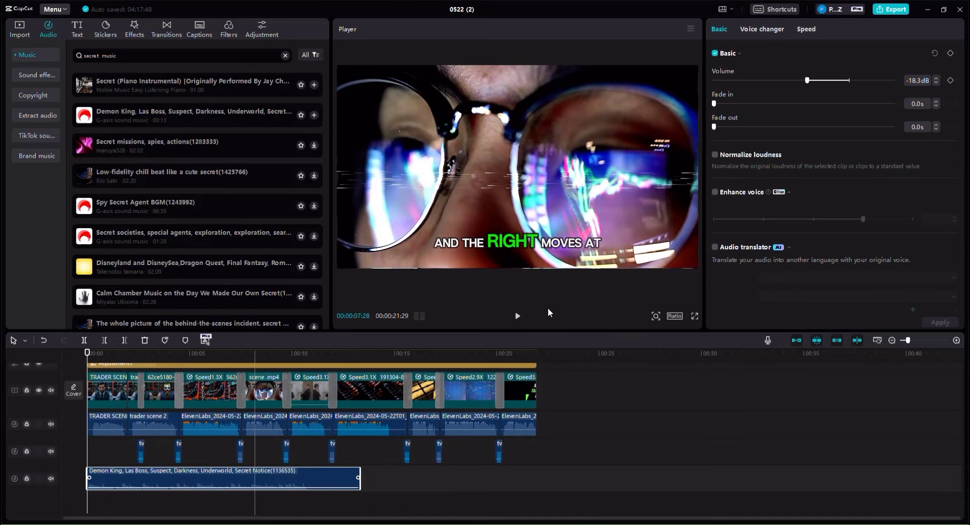
pyautogui.click(516, 316)
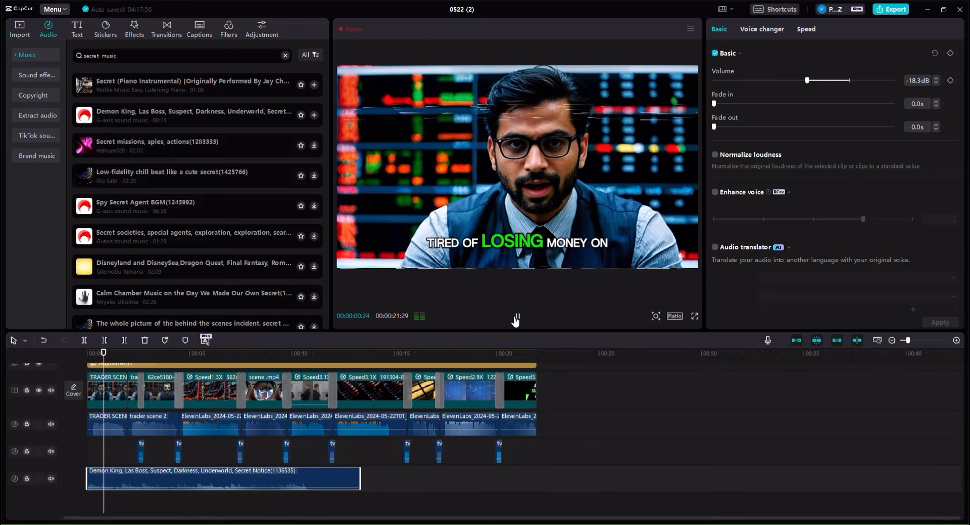
pyautogui.click(516, 317)
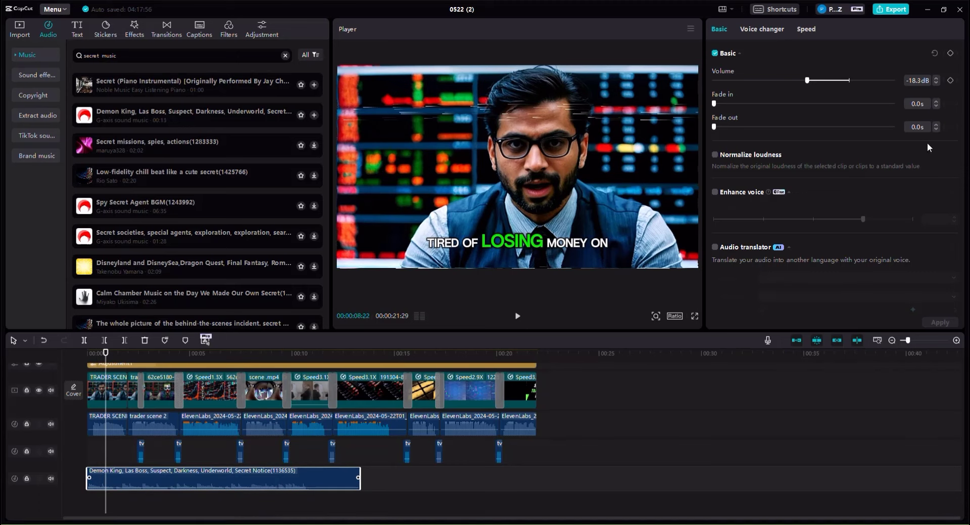
pyautogui.moveTo(803, 81); pyautogui.dragTo(798, 81)
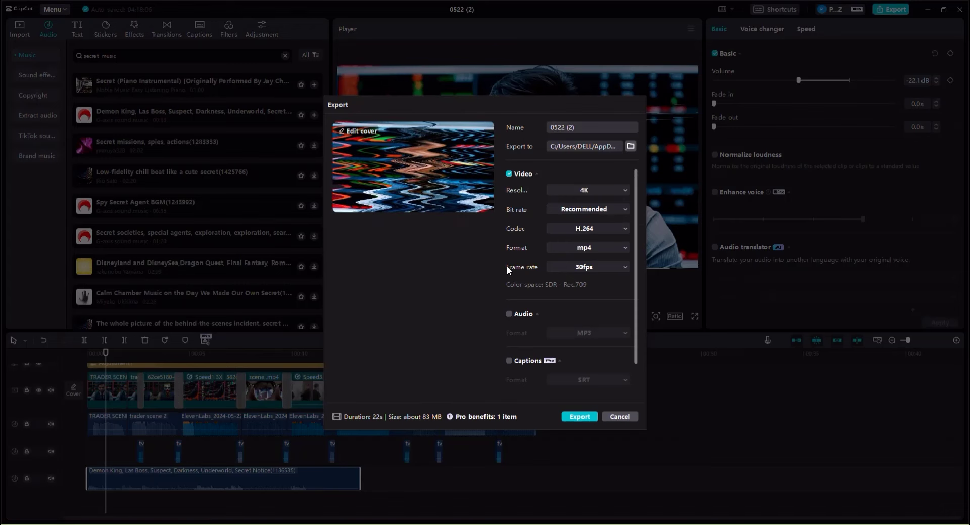
# Step: Set the video export's frame rate to 60fps and choose the Downloads folder as its destination
pyautogui.click(583, 267)
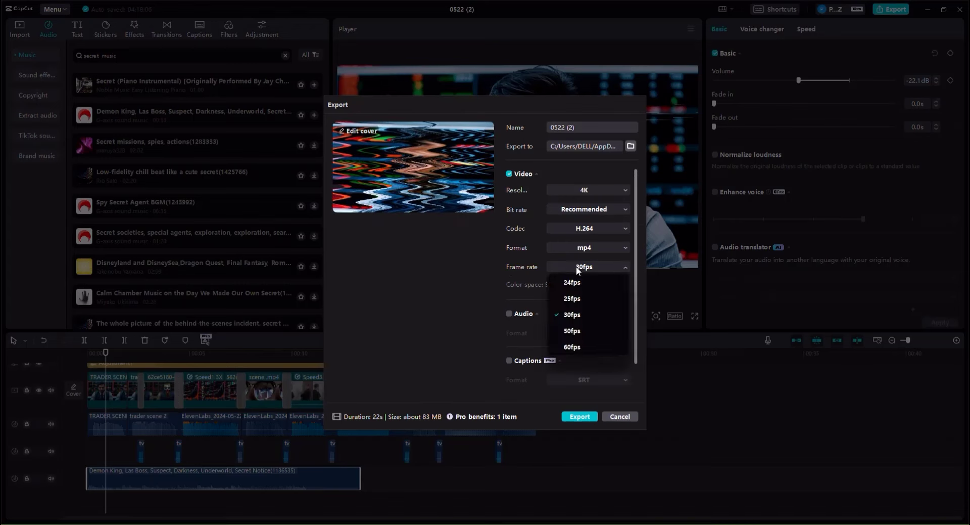
pyautogui.click(583, 347)
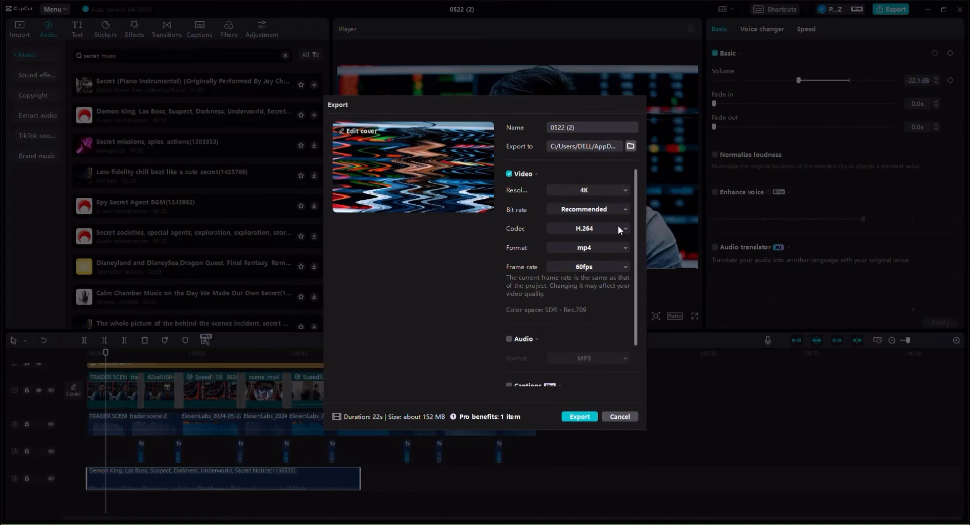
pyautogui.click(629, 155)
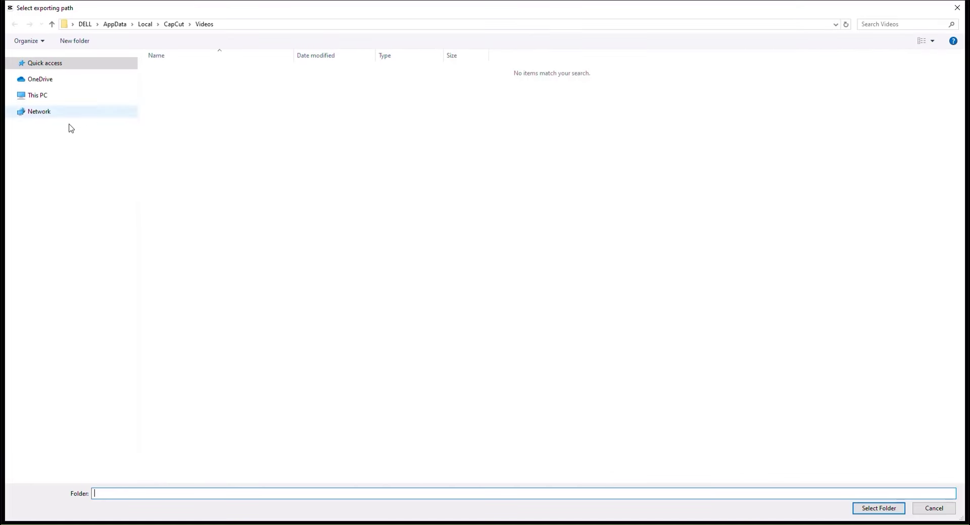
pyautogui.click(47, 87)
pyautogui.click(880, 508)
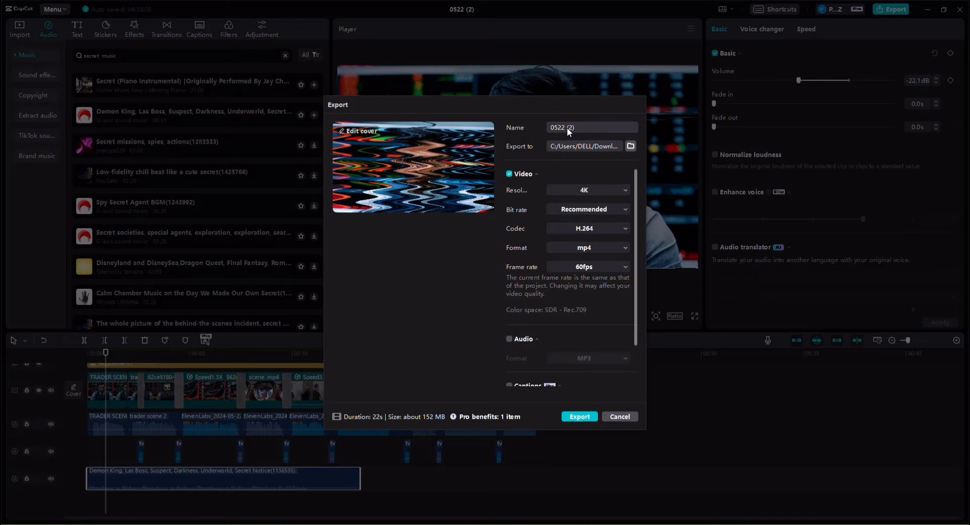
# Step: Name the export "Trading Course Trailer" and start exporting the video
pyautogui.click(568, 129)
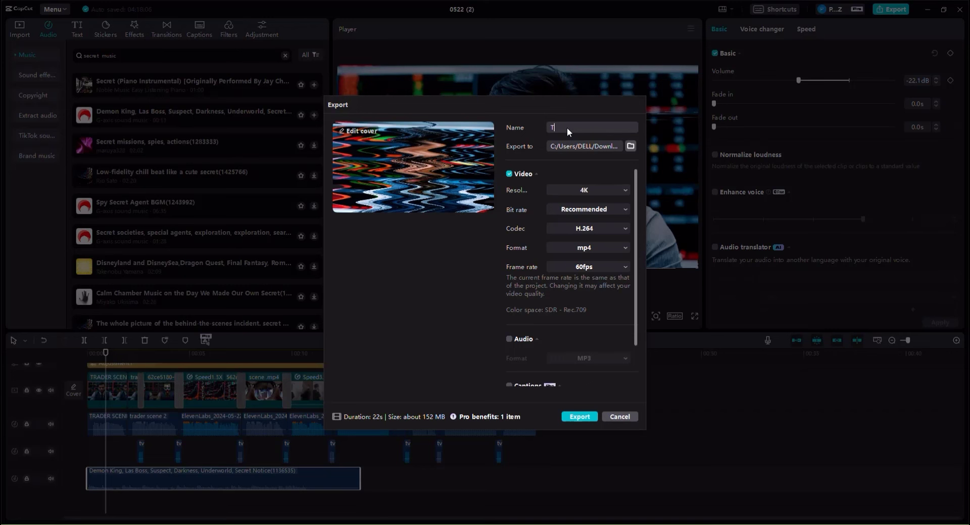
pyautogui.write('Trading Co')
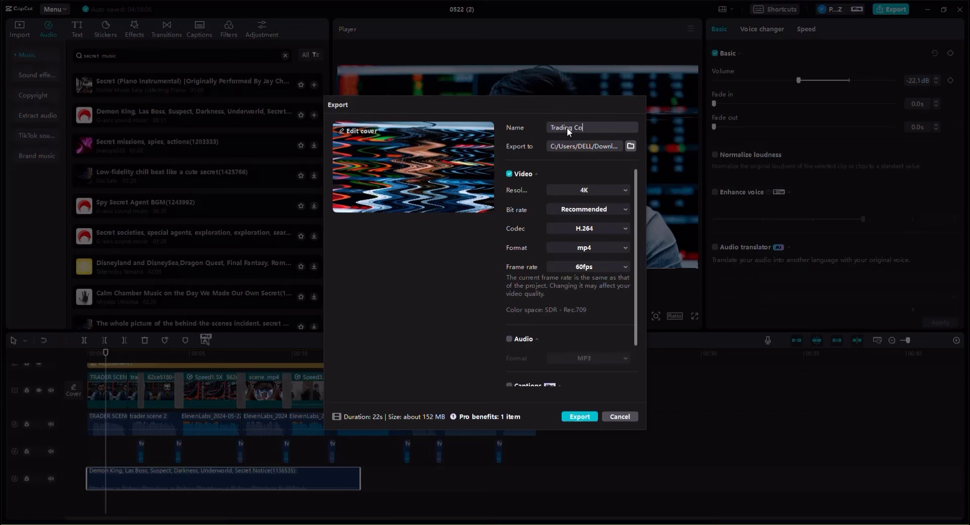
pyautogui.write('urse Trailer')
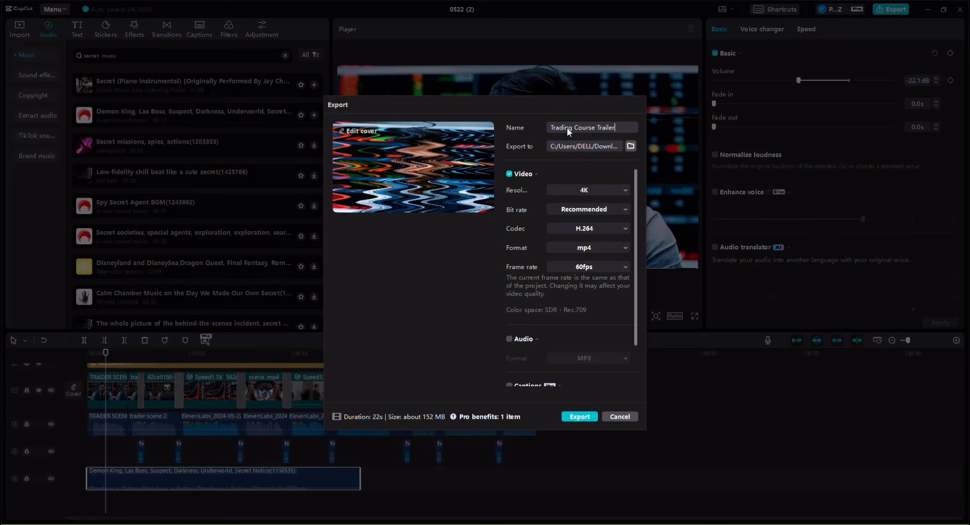
pyautogui.click(592, 417)
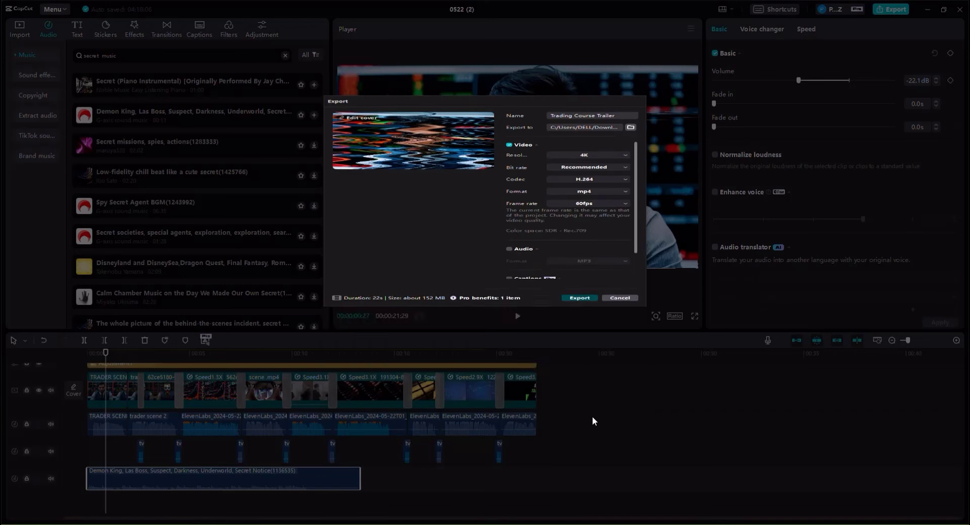